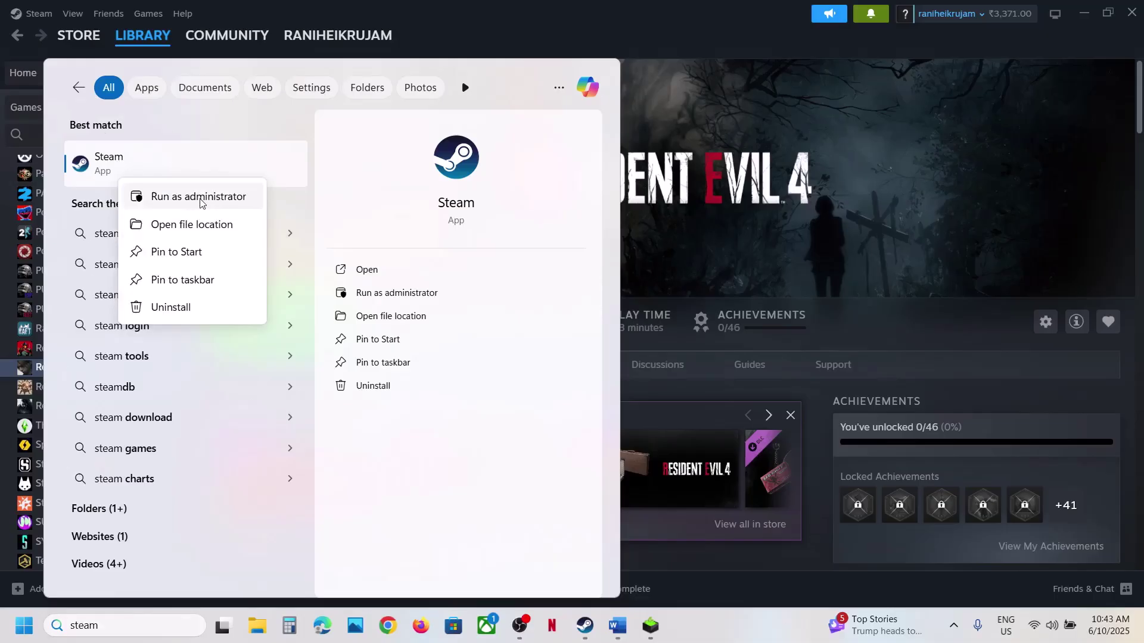
- Run Steam as administrator and view the computer's power options
{"action": "left_click", "coordinate": [188, 203]}
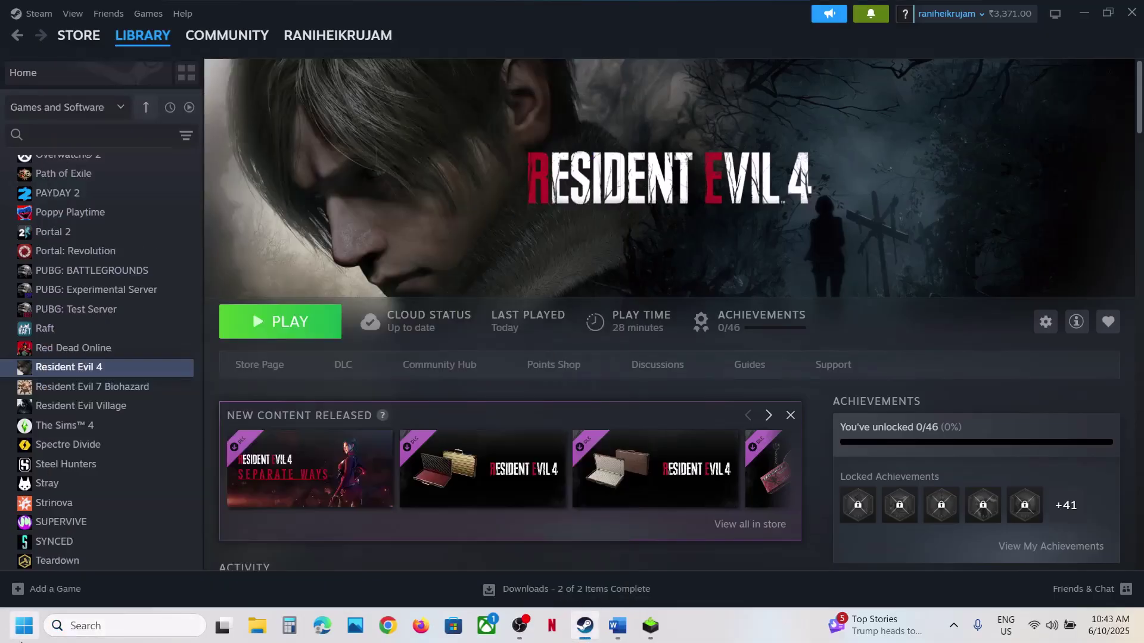
{"action": "key", "text": "super"}
{"action": "left_click", "coordinate": [433, 574]}
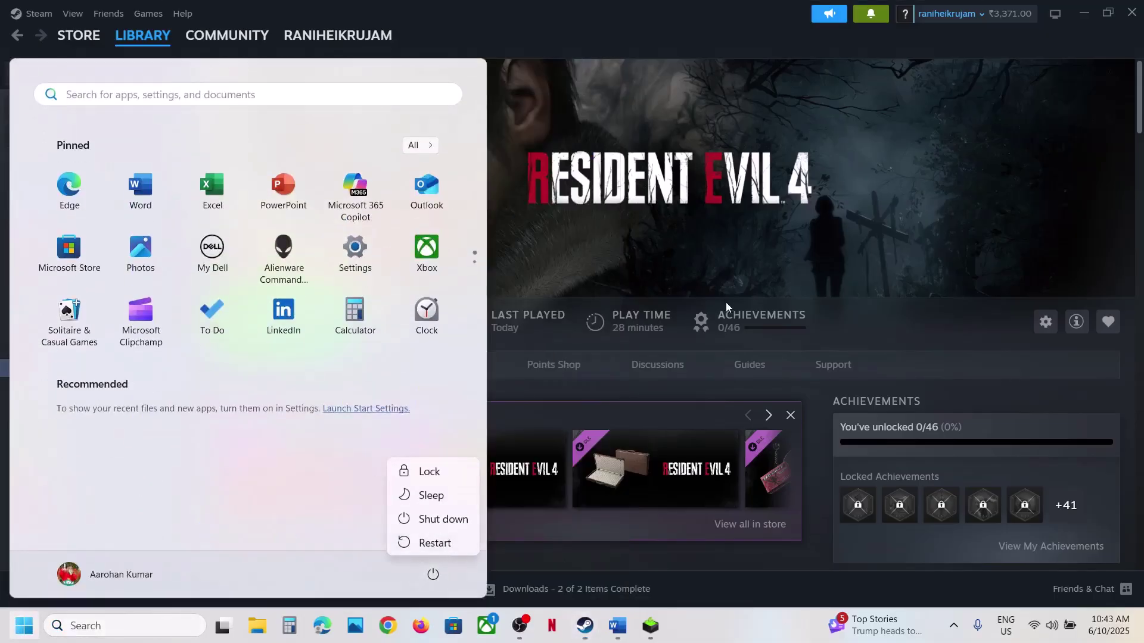
{"action": "left_click", "coordinate": [691, 262]}
{"action": "left_click", "coordinate": [691, 238]}
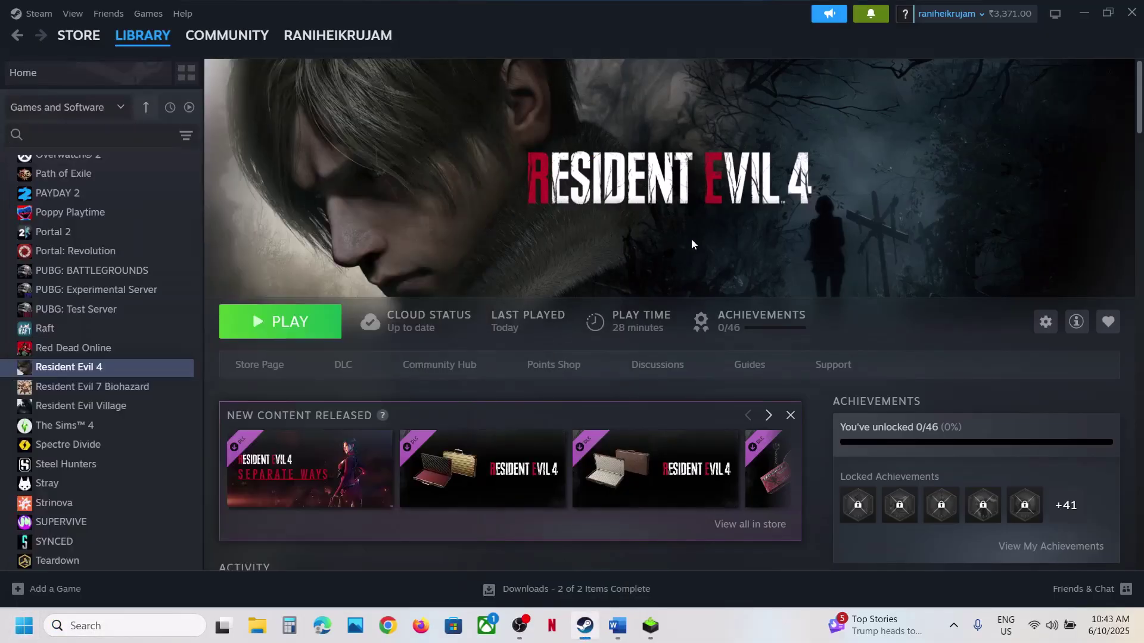
- Switch to the Word document and highlight the file names listed for deletion in Step 2, including crashreport.dll and InstallerMessage
{"action": "left_click", "coordinate": [617, 625]}
{"action": "scroll", "coordinate": [249, 313], "scroll_direction": "down", "scroll_amount": 2}
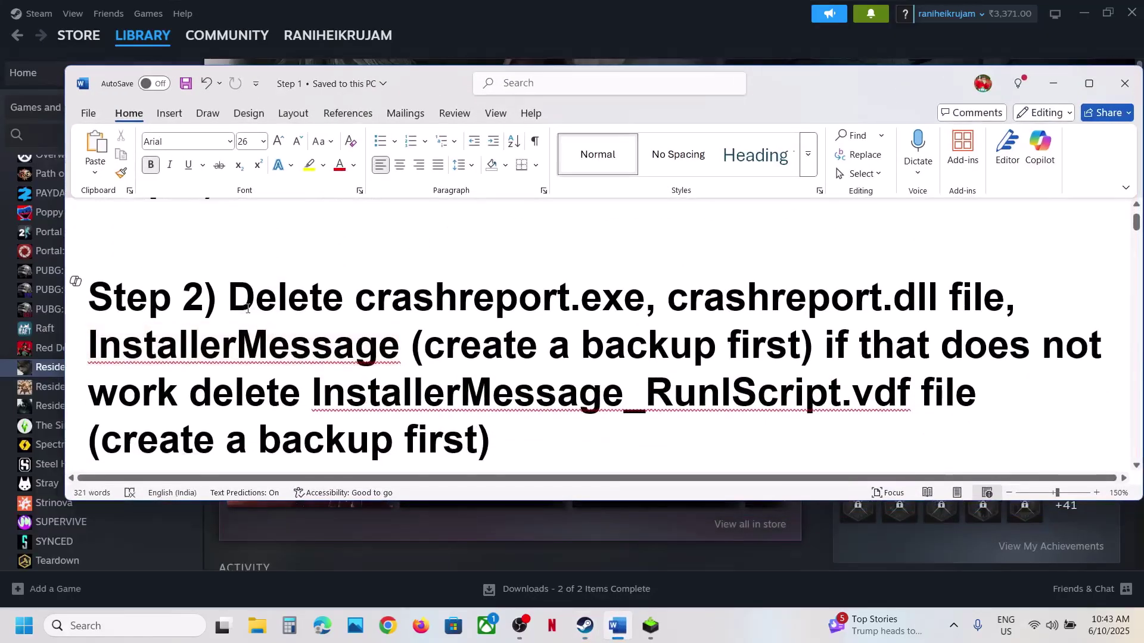
{"action": "left_click_drag", "start_coordinate": [248, 308], "coordinate": [938, 301]}
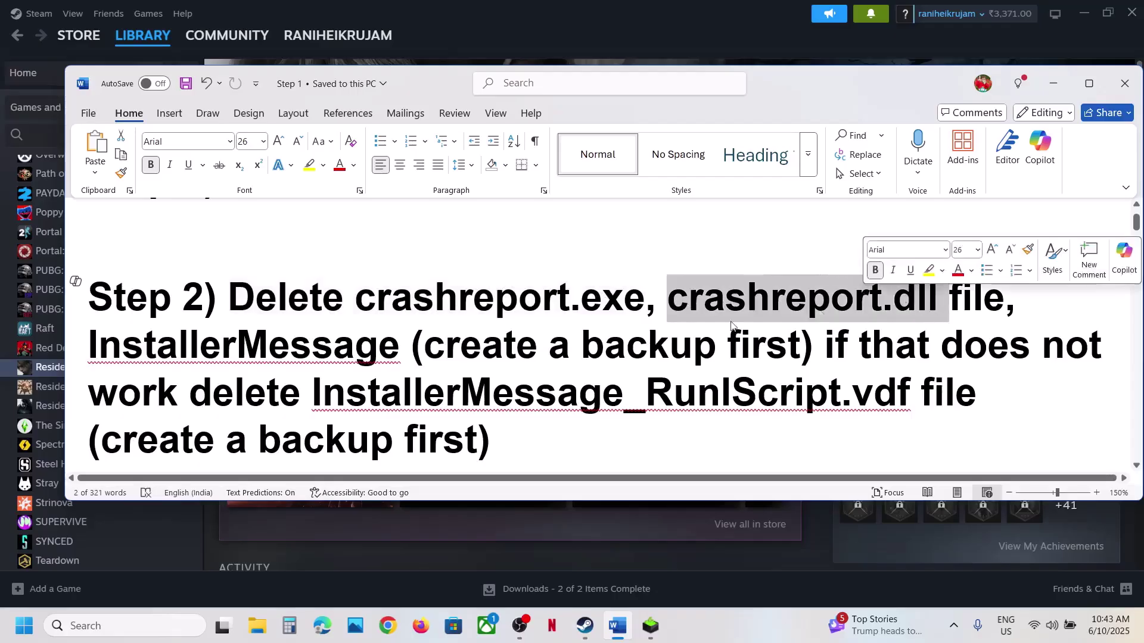
{"action": "left_click_drag", "start_coordinate": [89, 346], "coordinate": [472, 349]}
- Switch to Steam and open the local files folder of Resident Evil 4
{"action": "left_click", "coordinate": [48, 367]}
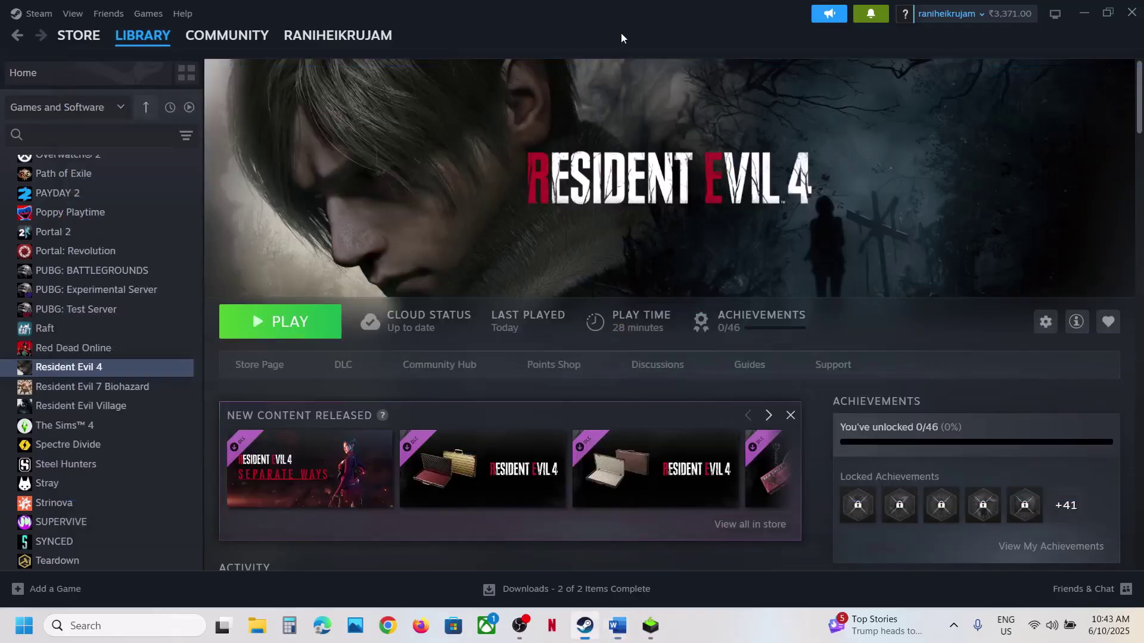
{"action": "right_click", "coordinate": [81, 369]}
{"action": "mouse_move", "coordinate": [120, 456]}
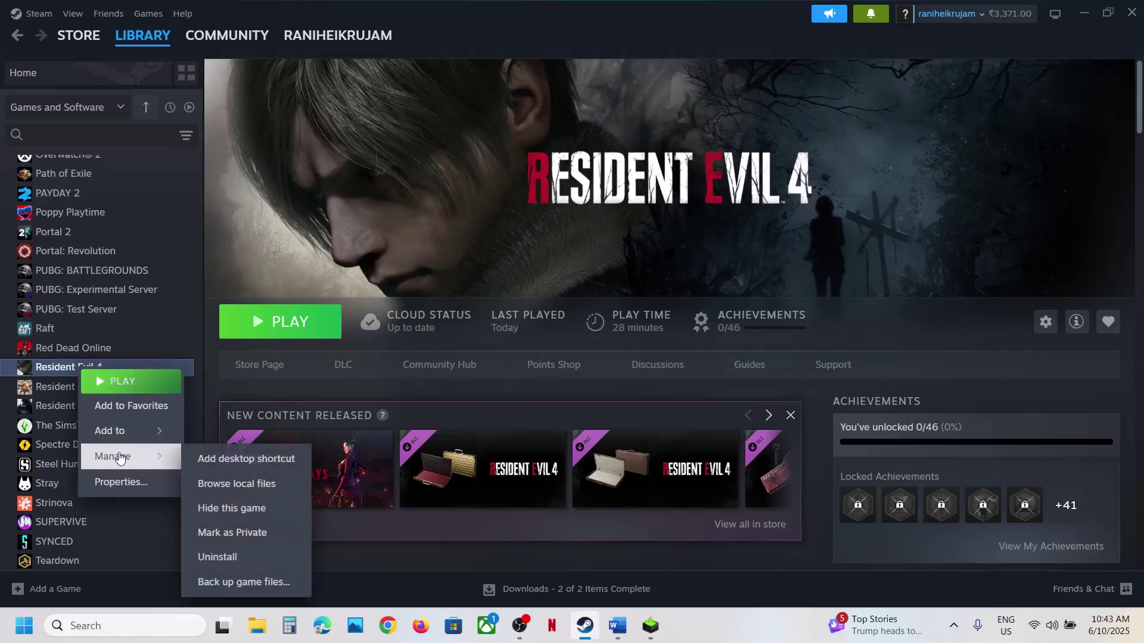
{"action": "left_click", "coordinate": [270, 485]}
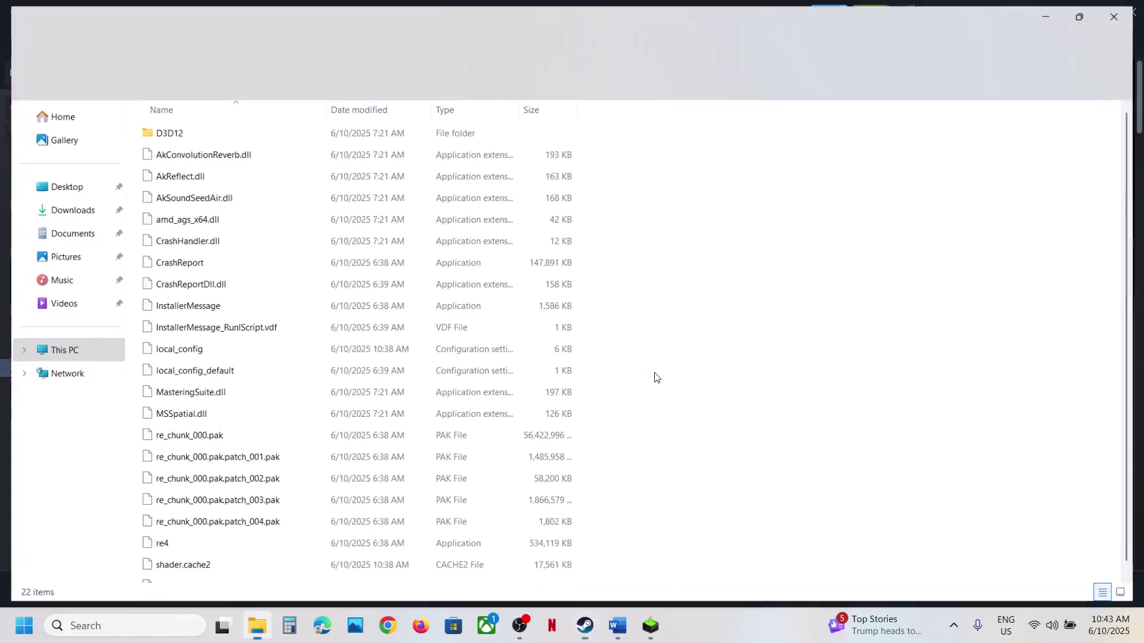
- Switch to the Word document, highlight the "create a backup first" note in Step 2, and minimize the document window
{"action": "left_click", "coordinate": [614, 629]}
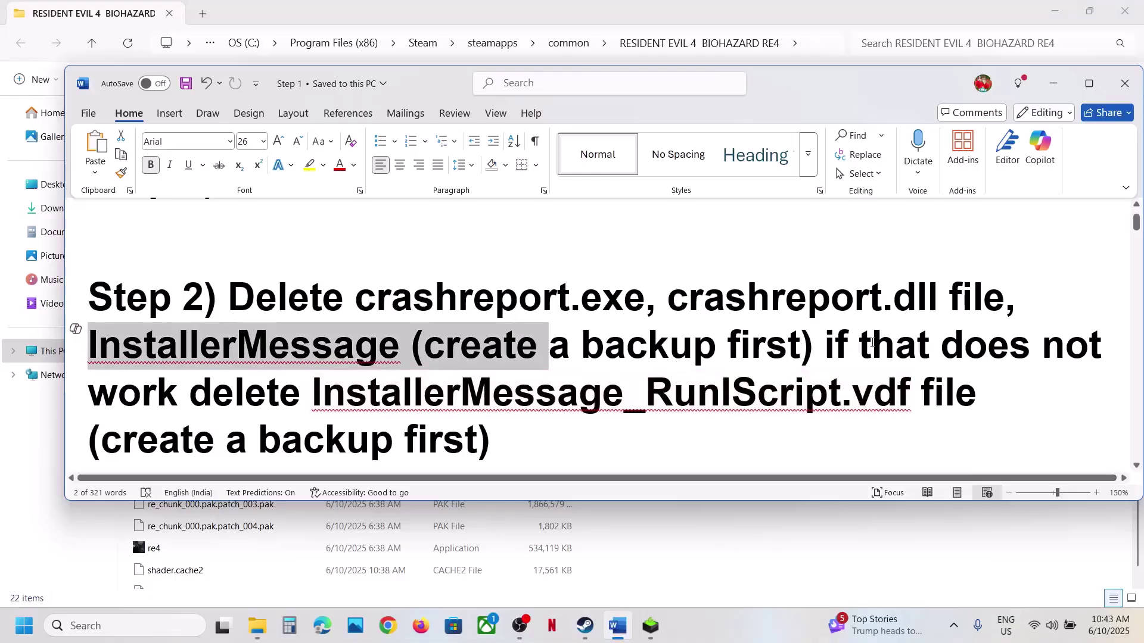
{"action": "left_click", "coordinate": [514, 345]}
{"action": "left_click_drag", "start_coordinate": [424, 346], "coordinate": [787, 335]}
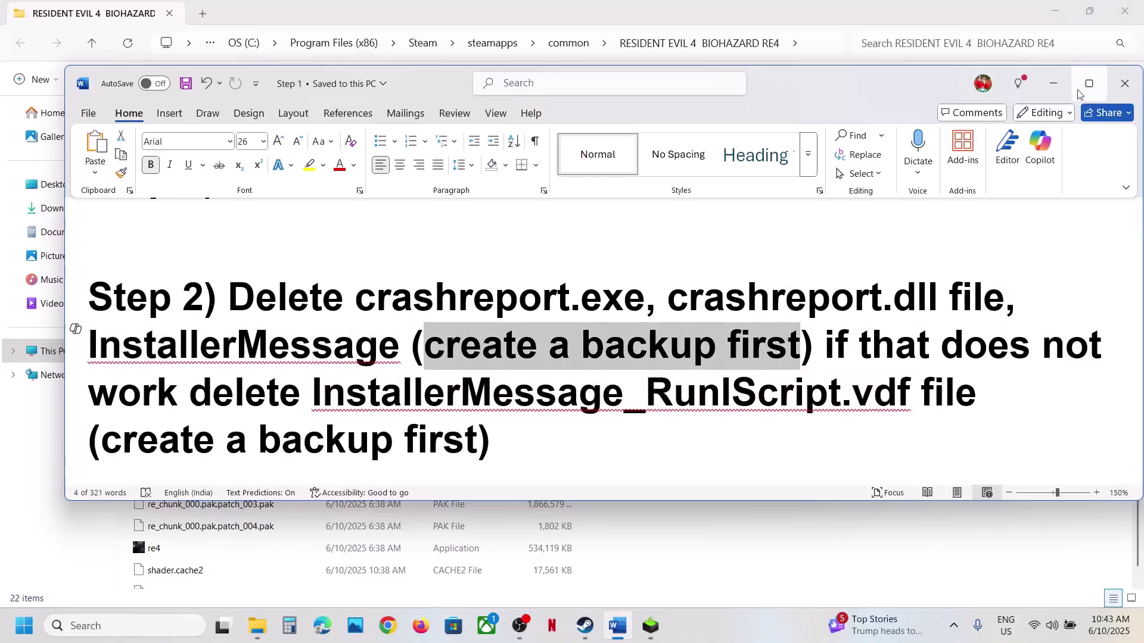
{"action": "left_click", "coordinate": [1053, 83]}
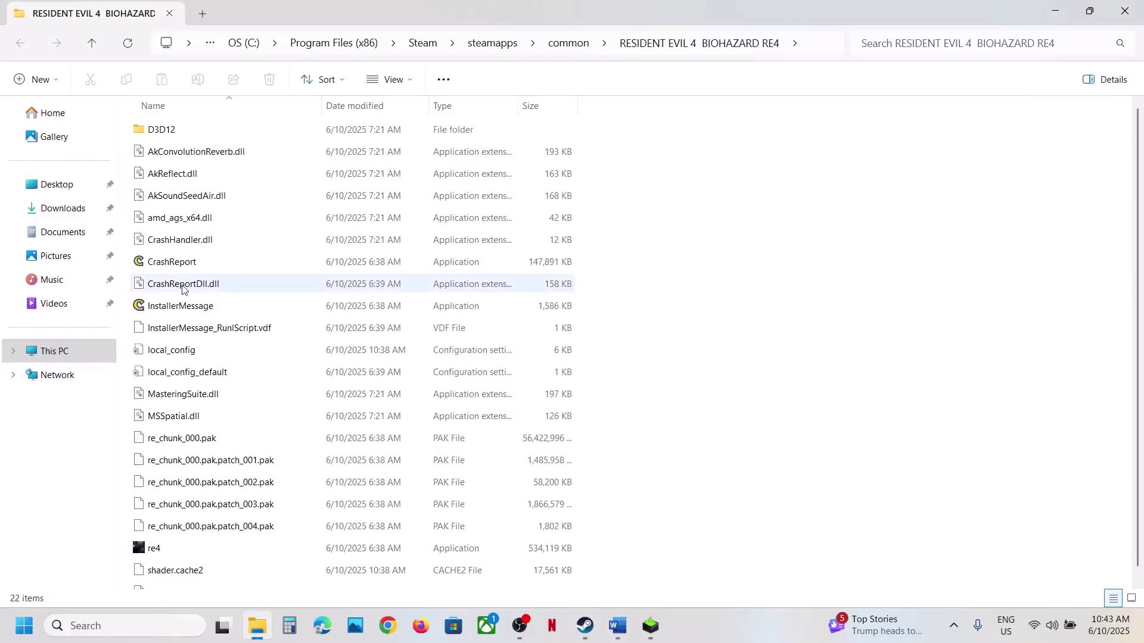
- Back up CrashReport, CrashReportDll.dll and InstallerMessage from the game folder by copying them to the desktop
{"action": "left_click", "coordinate": [309, 284]}
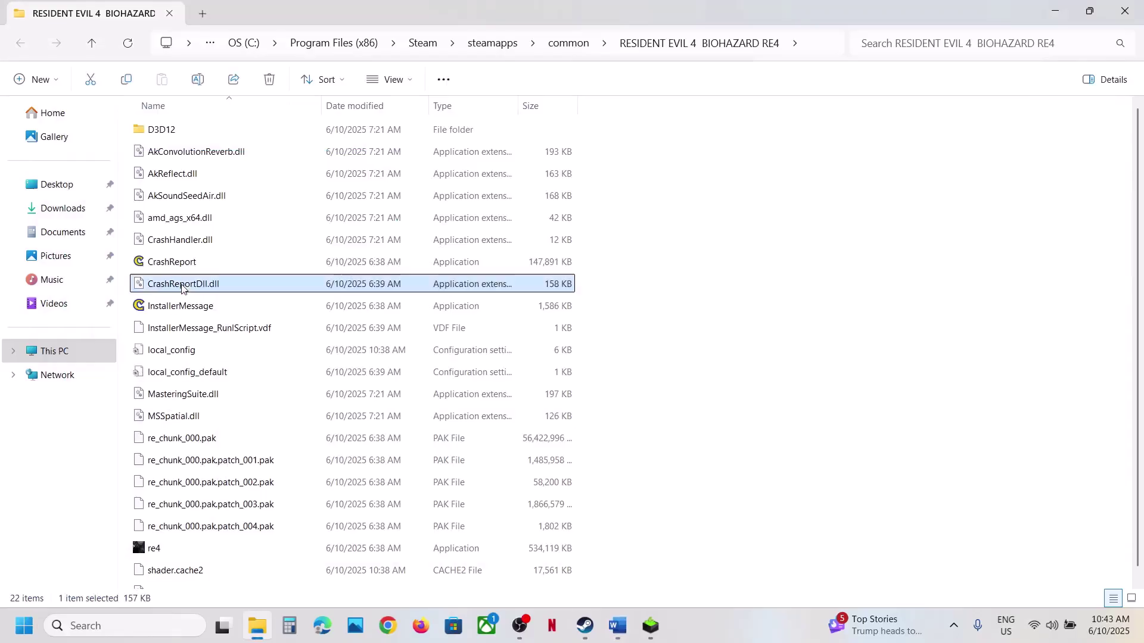
{"action": "left_click", "coordinate": [174, 263], "text": "ctrl"}
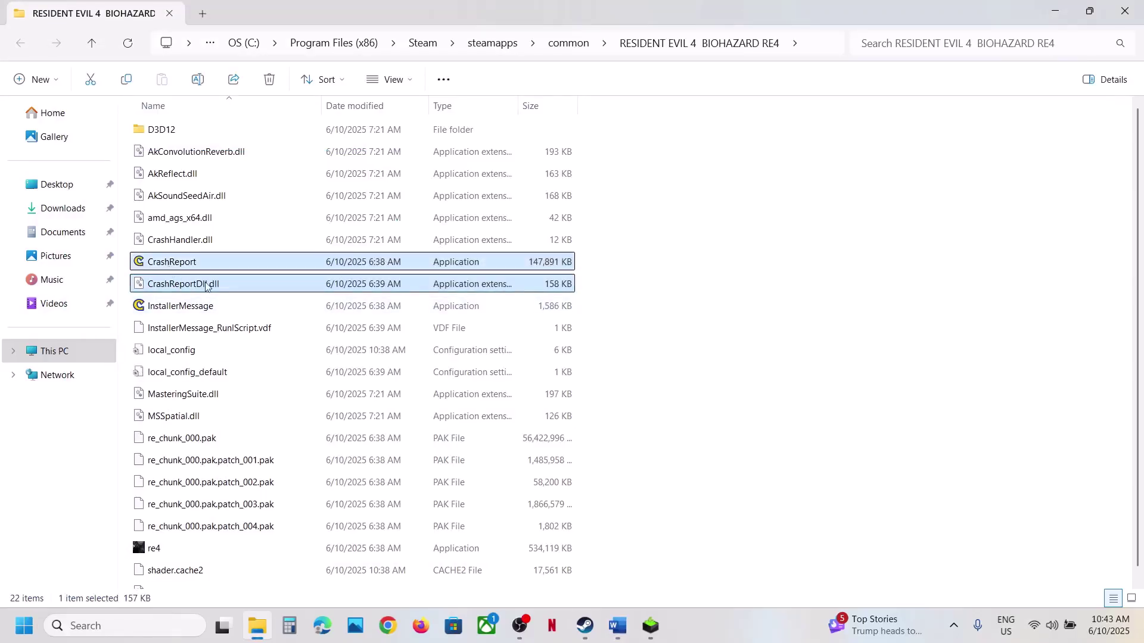
{"action": "left_click", "coordinate": [178, 309], "text": "ctrl"}
{"action": "right_click", "coordinate": [211, 293]}
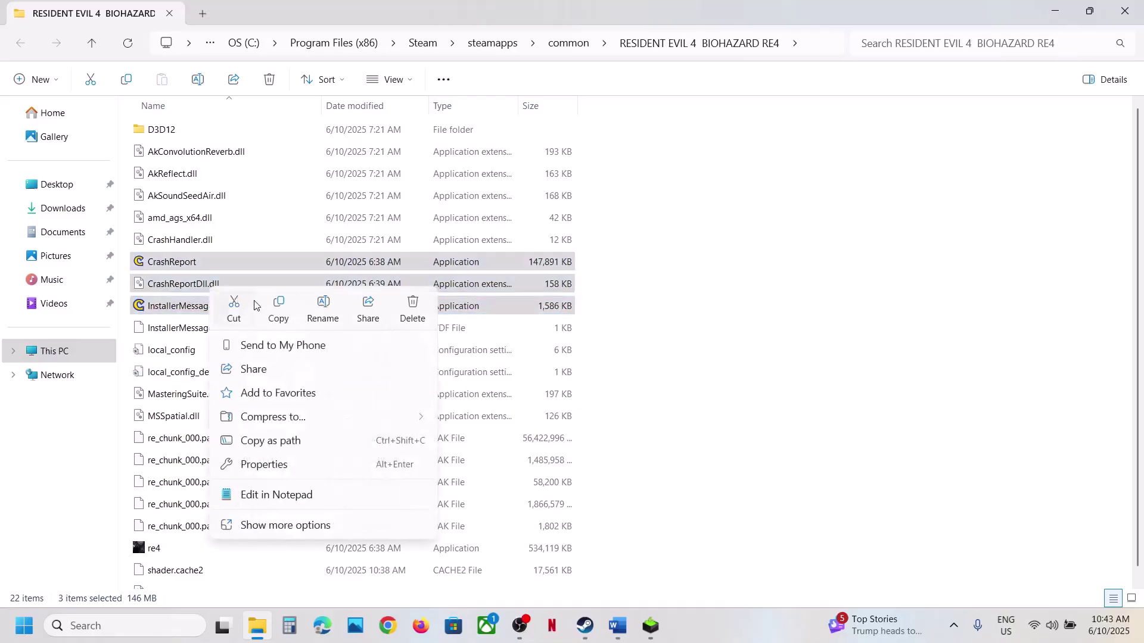
{"action": "left_click", "coordinate": [278, 311]}
{"action": "key", "text": "super+d"}
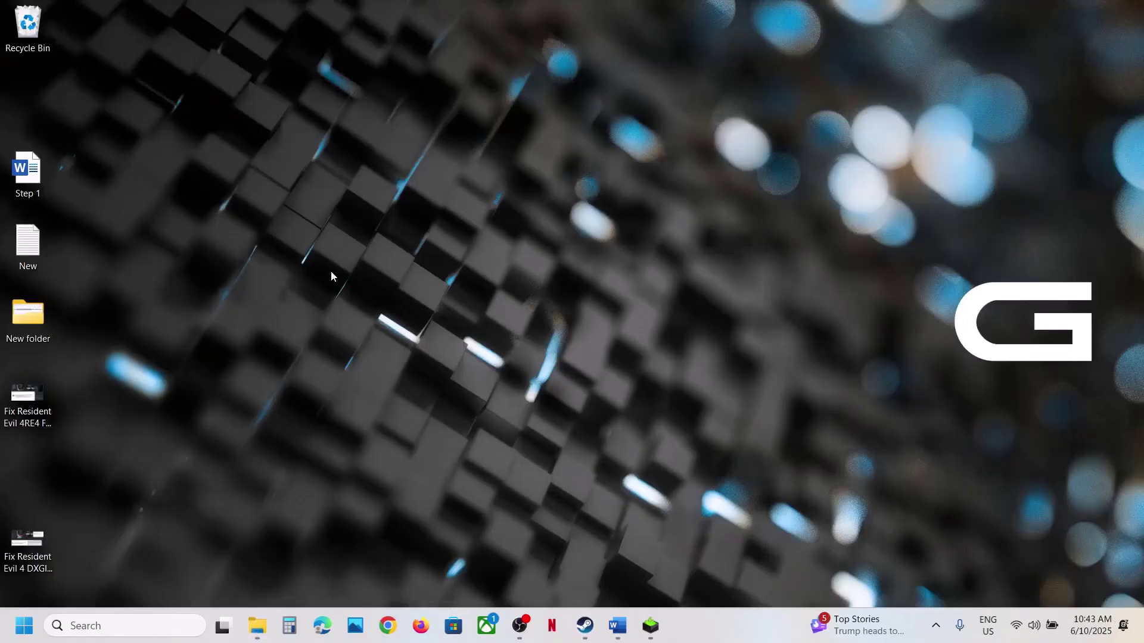
{"action": "key", "text": "ctrl+v"}
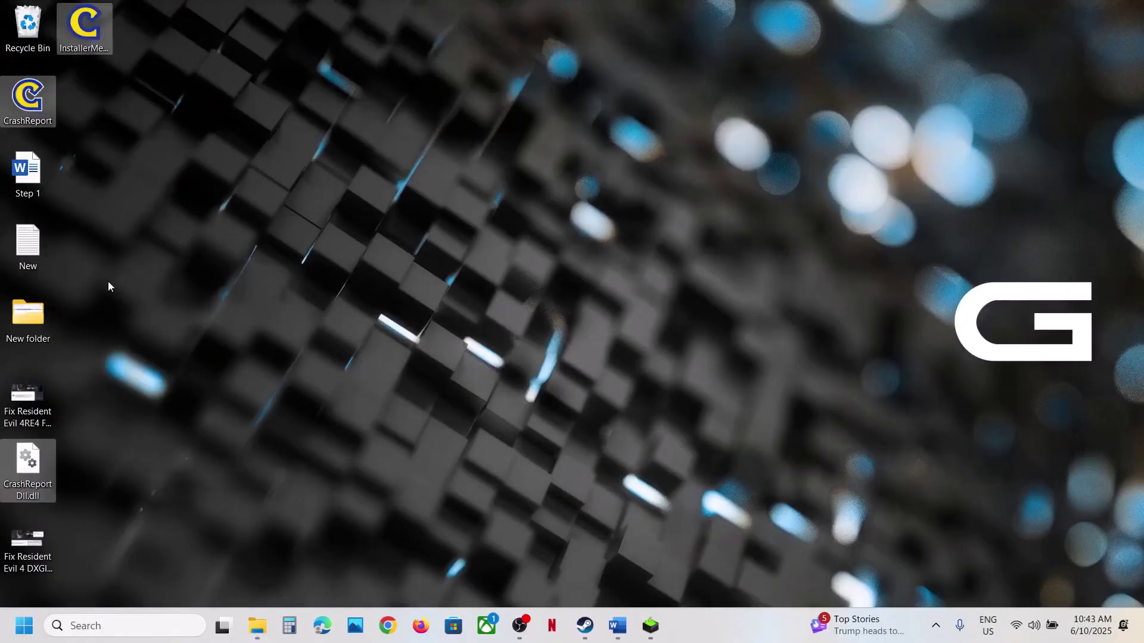
- Move the three copied files together to an empty area near the desktop's upper edge and select them
{"action": "left_click_drag", "start_coordinate": [37, 504], "coordinate": [367, 89]}
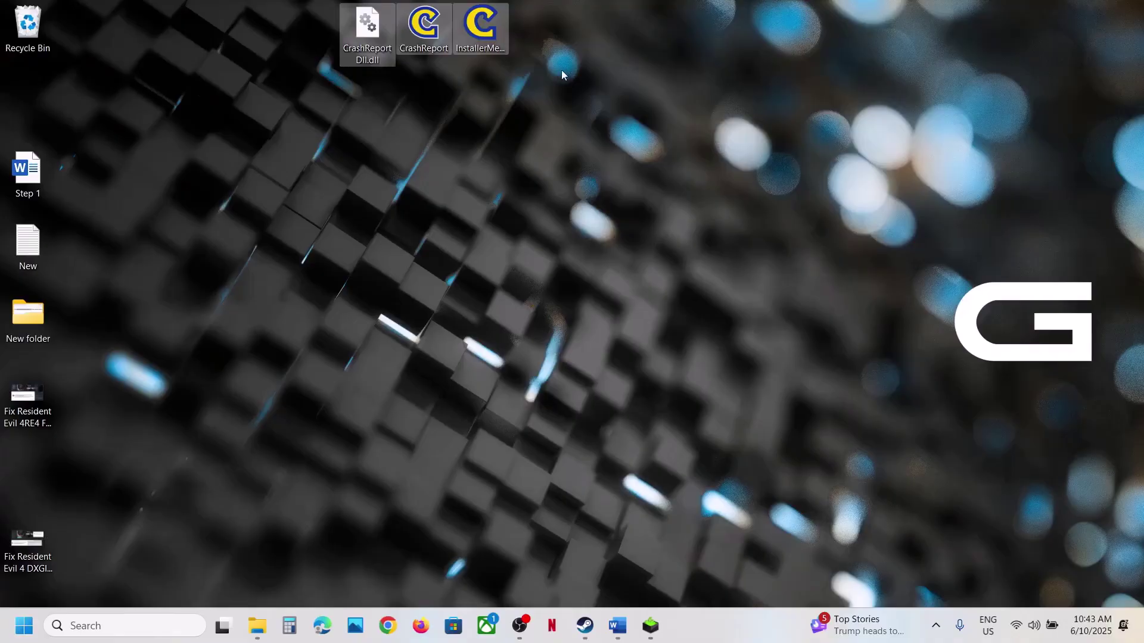
{"action": "left_click", "coordinate": [481, 113]}
{"action": "left_click_drag", "start_coordinate": [314, 29], "coordinate": [530, 14]}
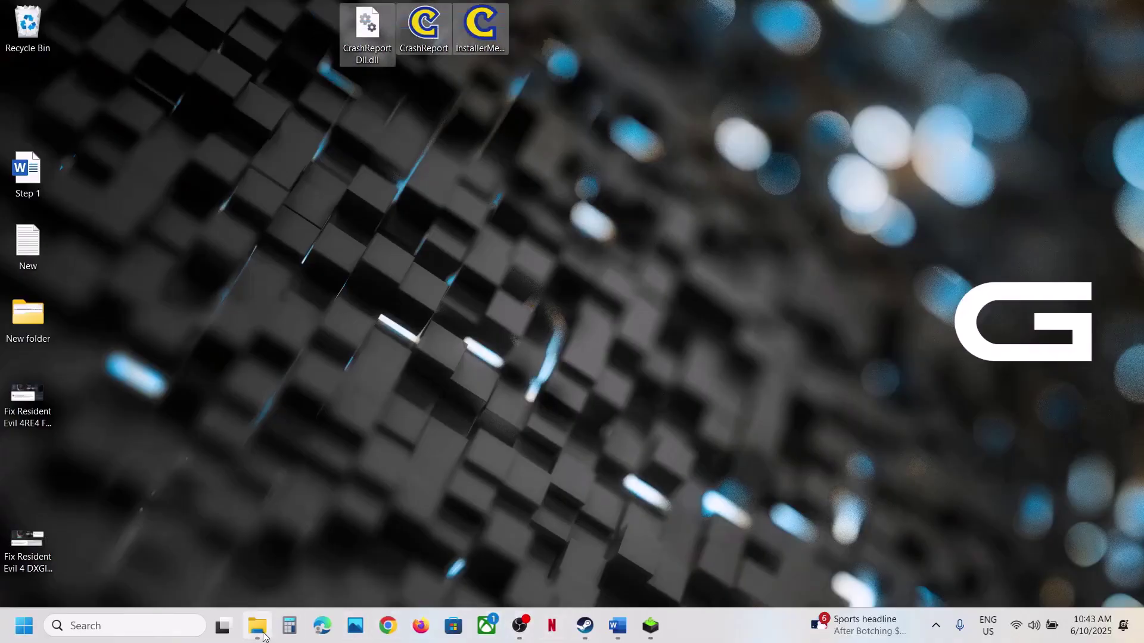
- Show the Delete option for the three selected files in the game folder and check their backup copies on the desktop
{"action": "left_click", "coordinate": [257, 625]}
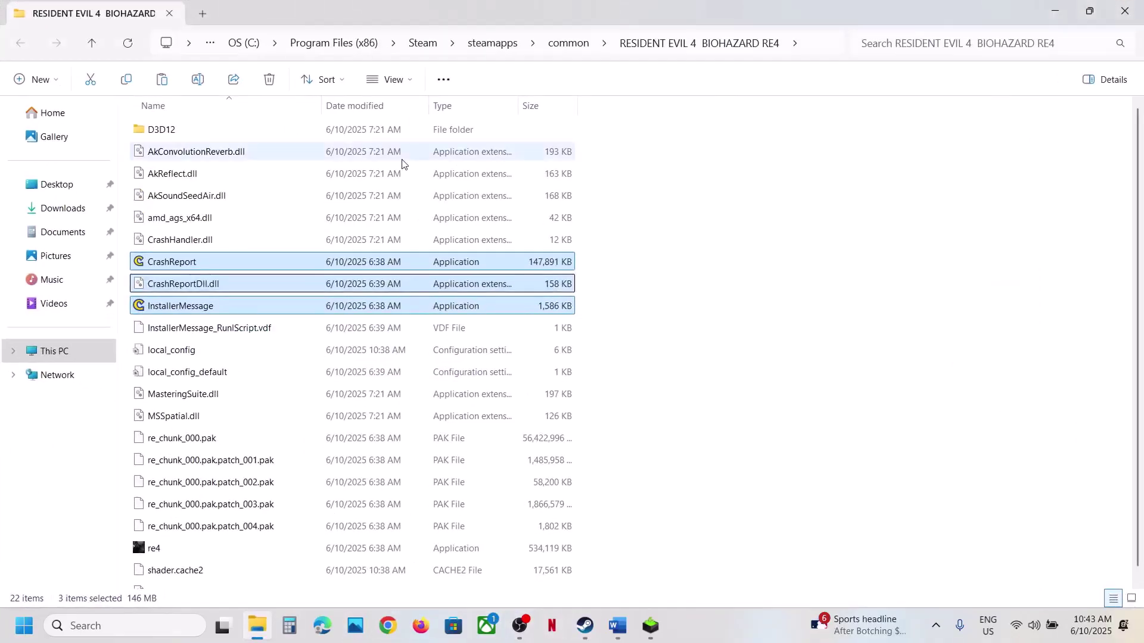
{"action": "right_click", "coordinate": [226, 286]}
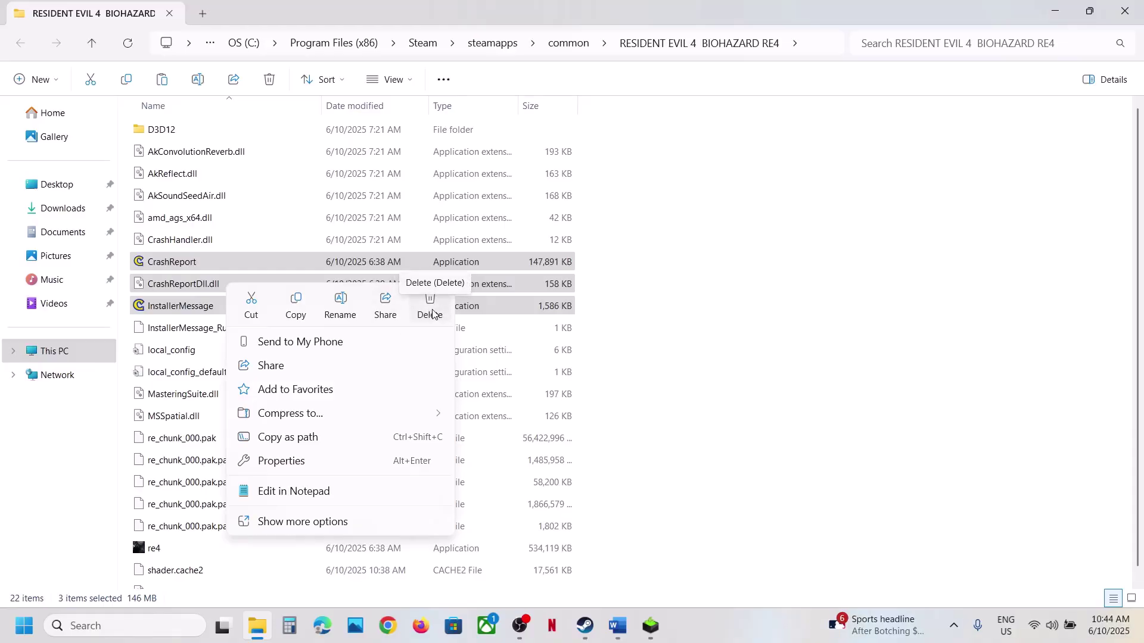
{"action": "key", "text": "super+d"}
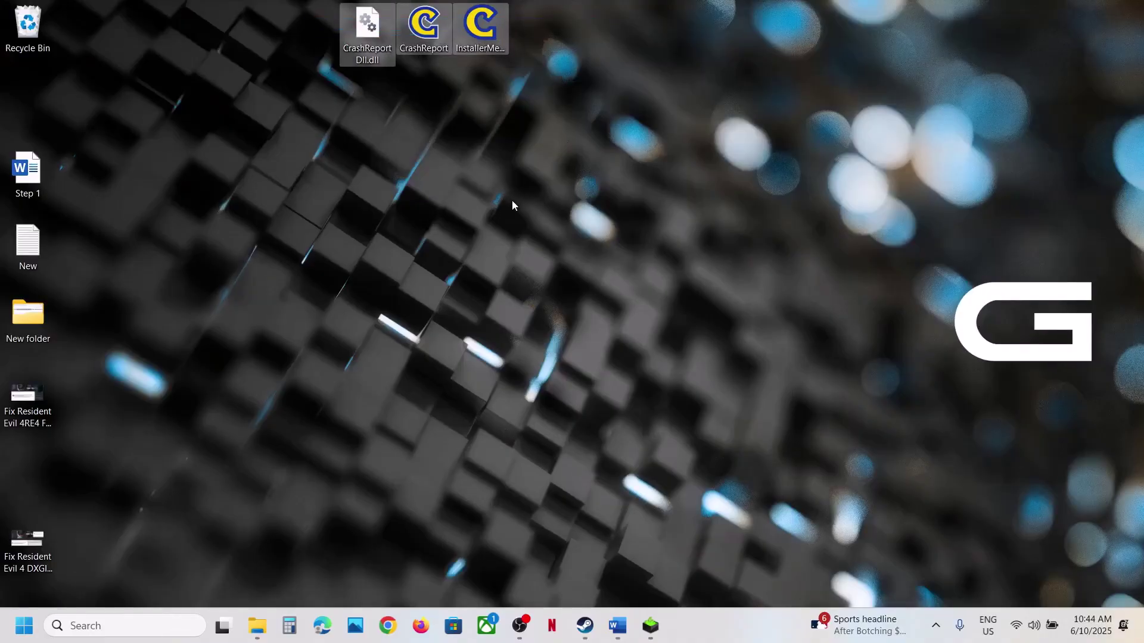
{"action": "key", "text": "super+d"}
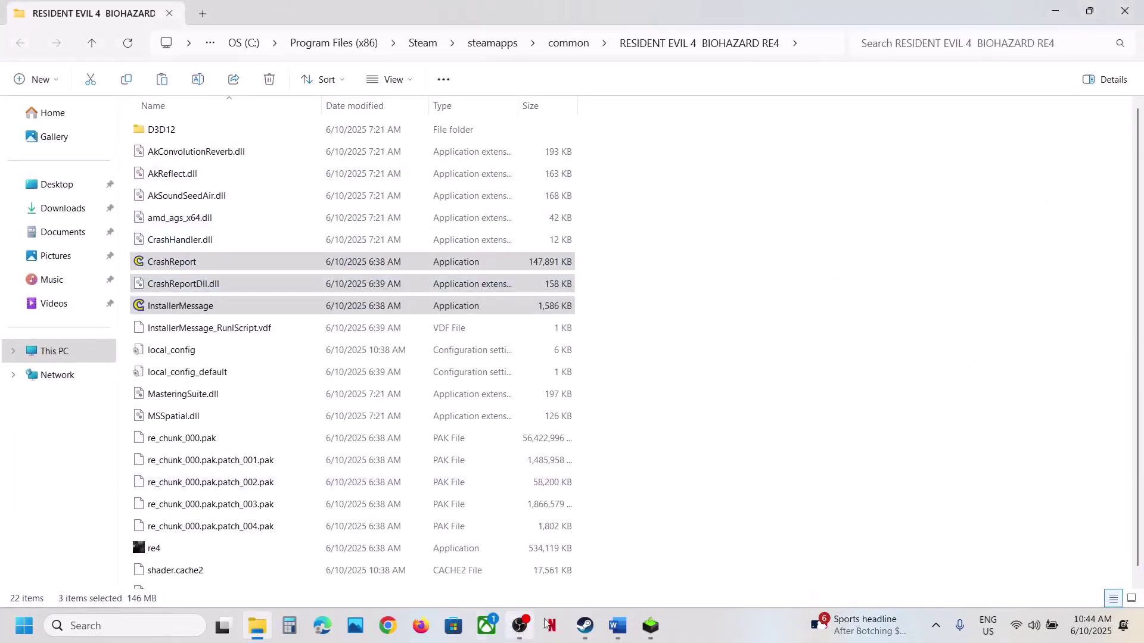
- Switch to the Word document, highlight the file name InstallerMessage_RunlScript.vdf in Step 2, and minimize the document window
{"action": "left_click", "coordinate": [617, 626]}
{"action": "left_click", "coordinate": [722, 418]}
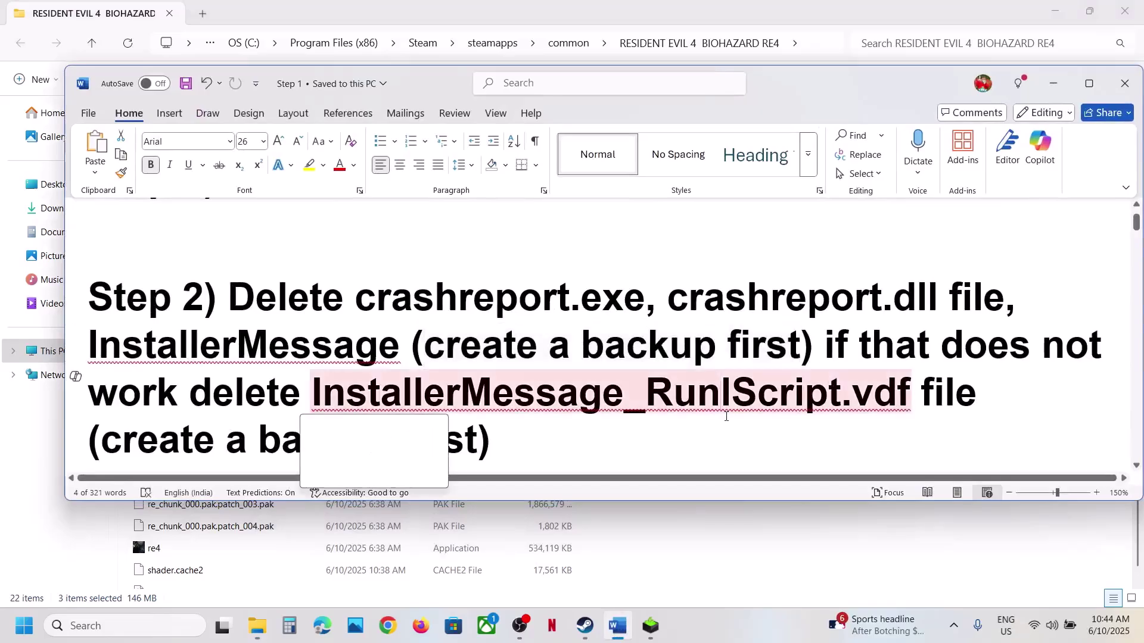
{"action": "left_click", "coordinate": [190, 396]}
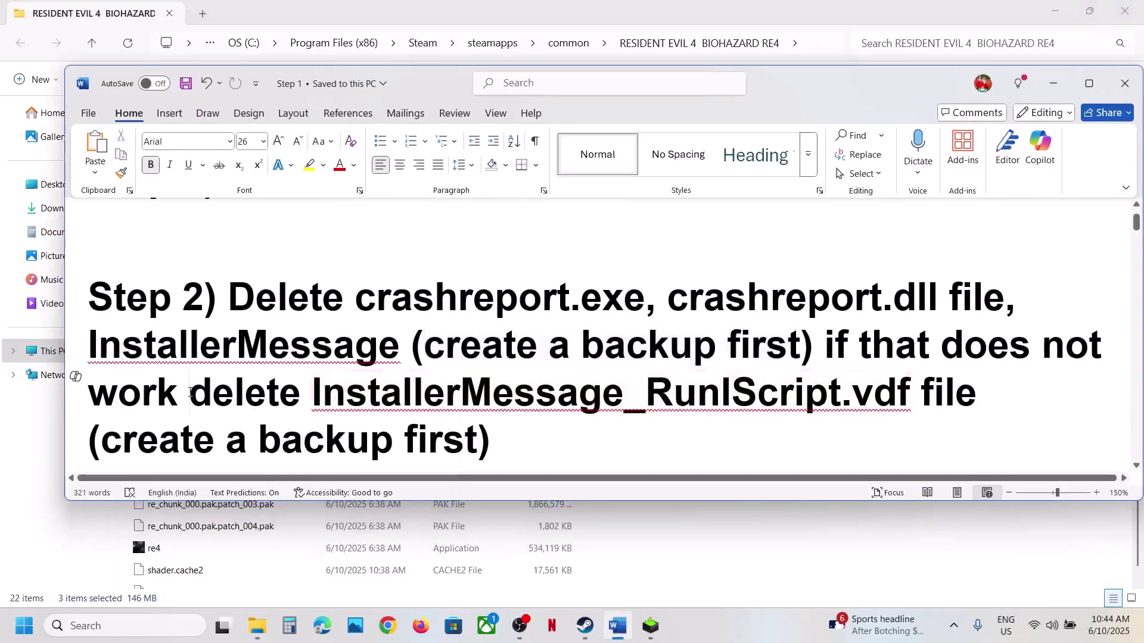
{"action": "left_click_drag", "start_coordinate": [309, 397], "coordinate": [920, 397]}
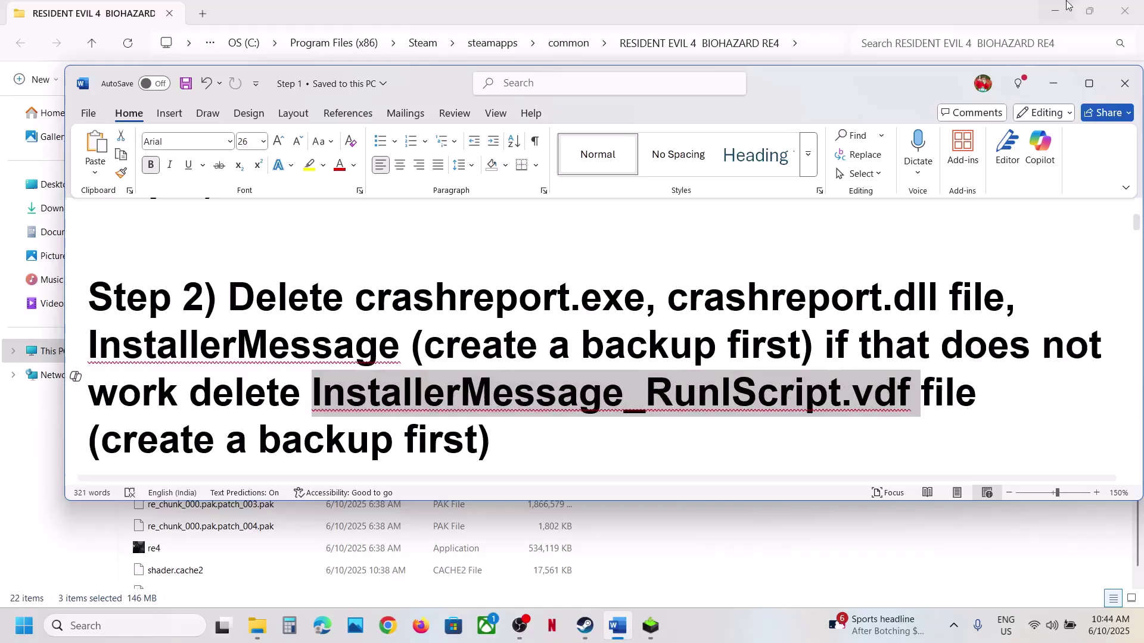
{"action": "left_click", "coordinate": [1053, 83]}
- Copy InstallerMessage_RunlScript.vdf from the game folder to the desktop and place it beside the other backup files
{"action": "left_click", "coordinate": [174, 334]}
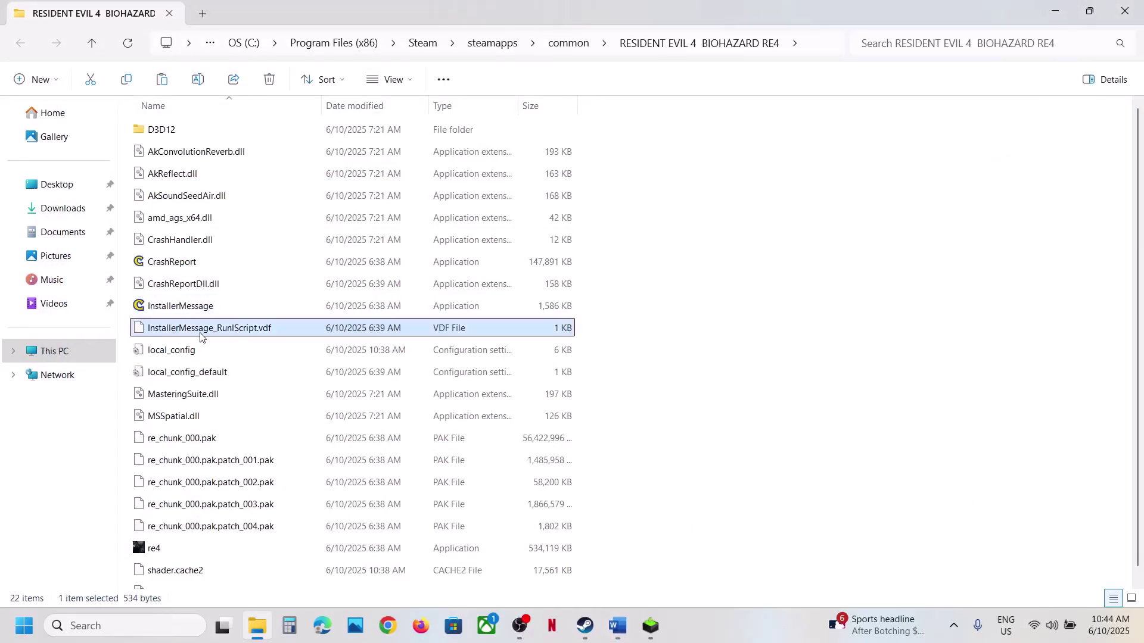
{"action": "right_click", "coordinate": [203, 332]}
{"action": "left_click", "coordinate": [278, 348]}
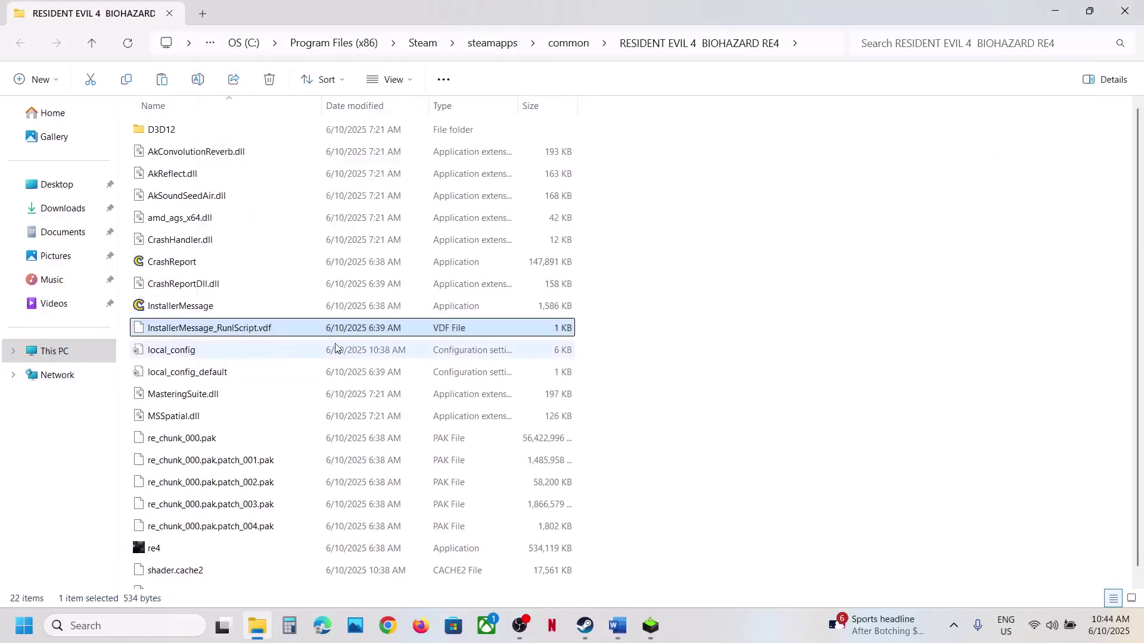
{"action": "key", "text": "super+d"}
{"action": "key", "text": "ctrl+v"}
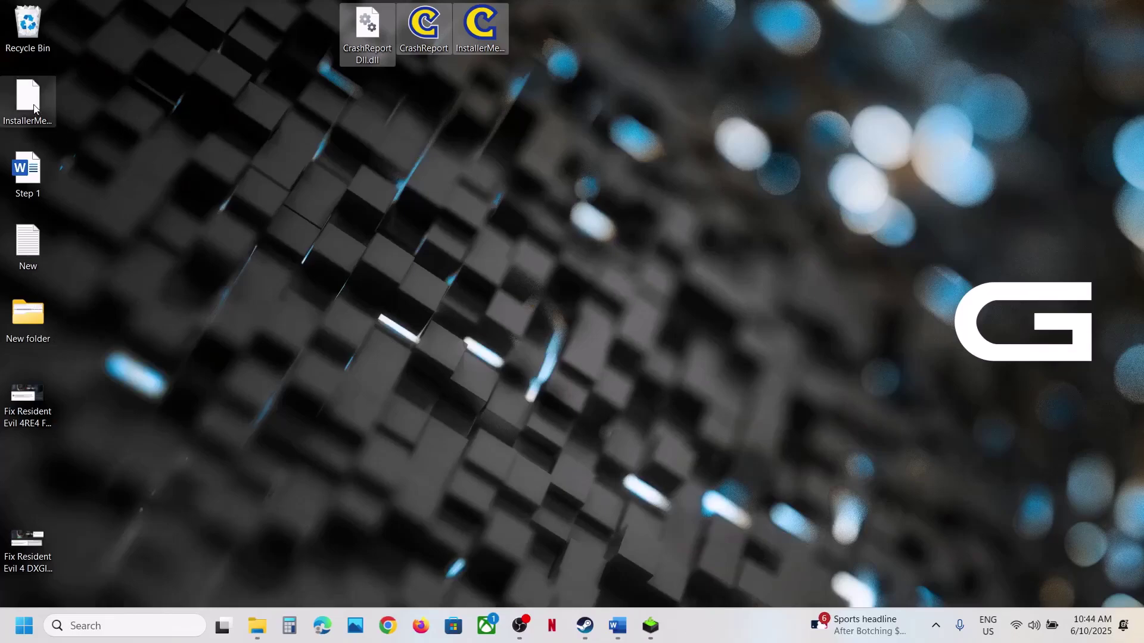
{"action": "left_click_drag", "start_coordinate": [28, 98], "coordinate": [528, 30]}
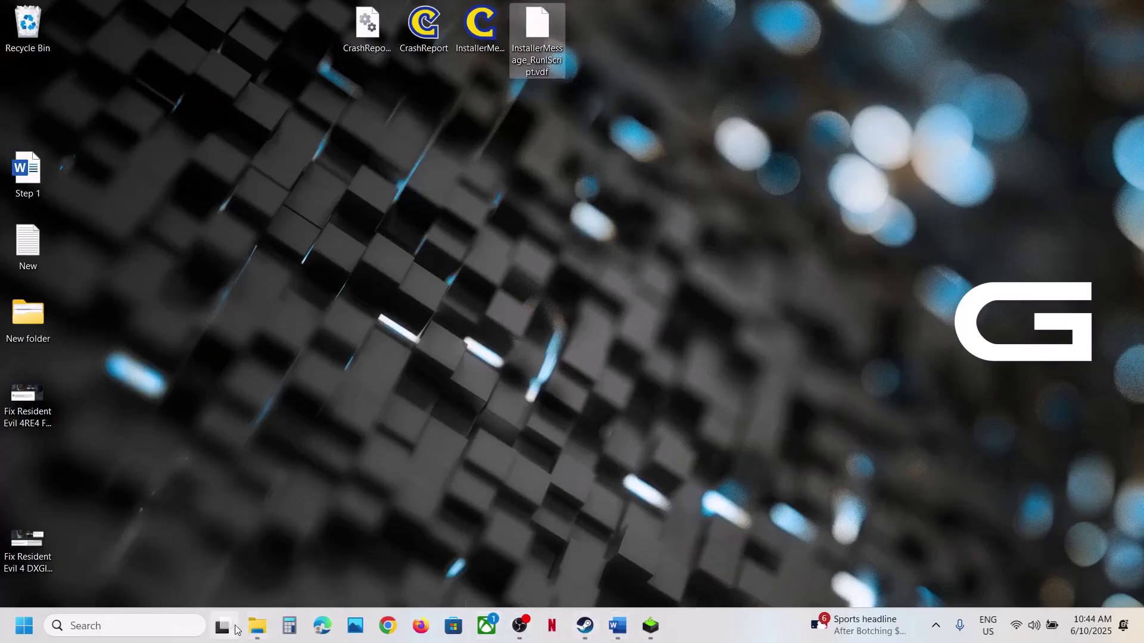
- Show the file actions for InstallerMessage_RunlScript.vdf in the game folder and select all four backup copies on the desktop
{"action": "left_click", "coordinate": [258, 626]}
{"action": "right_click", "coordinate": [215, 331]}
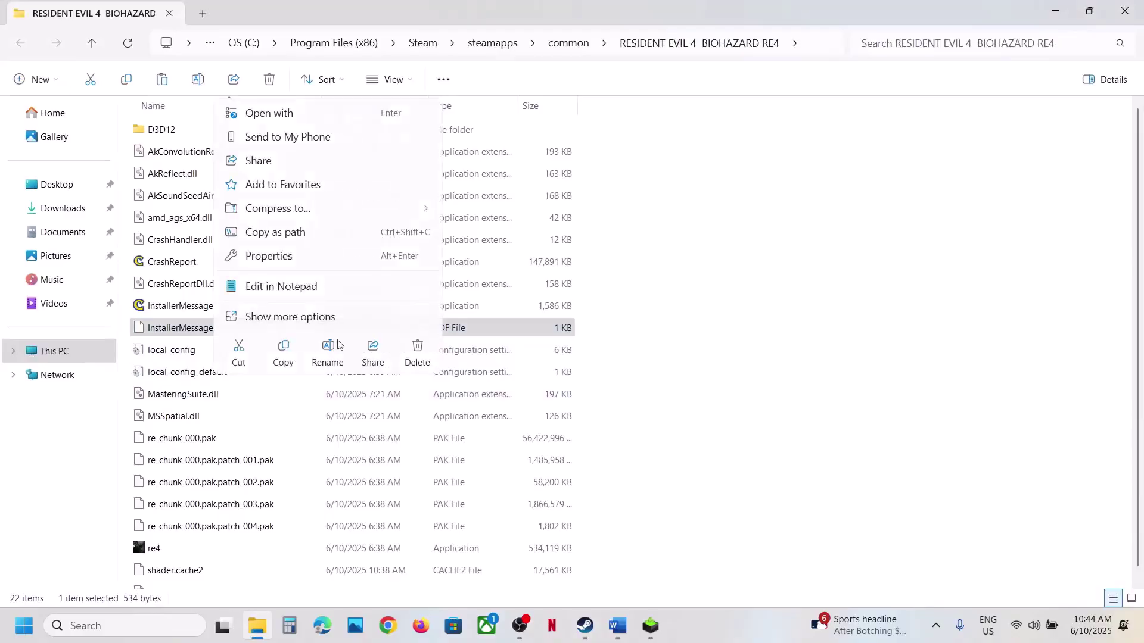
{"action": "left_click", "coordinate": [977, 363]}
{"action": "left_click", "coordinate": [814, 369]}
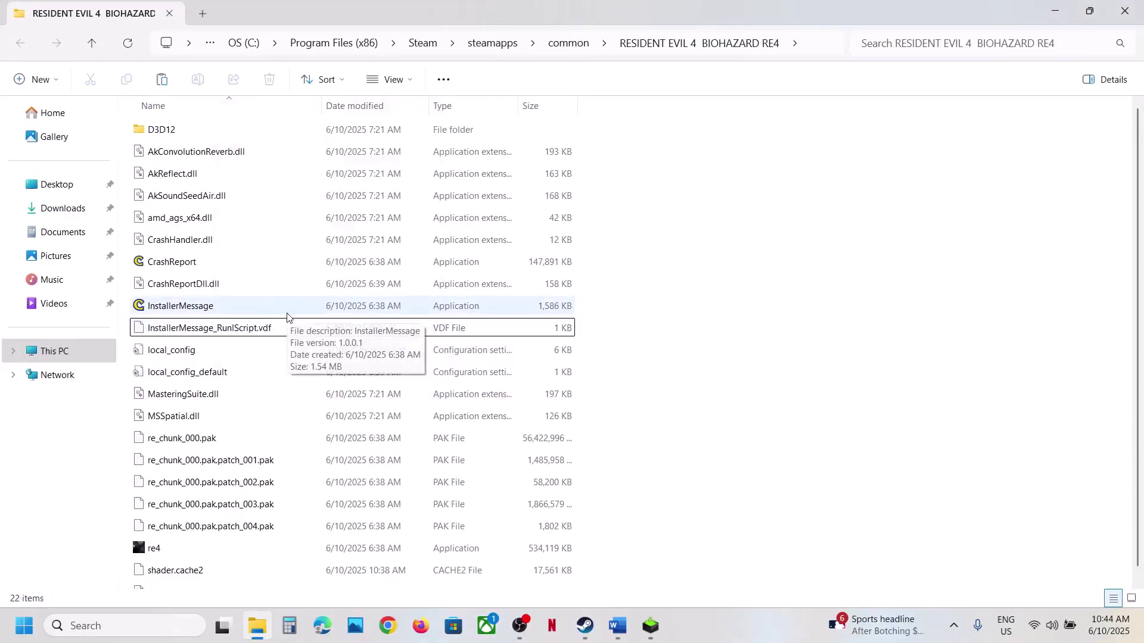
{"action": "key", "text": "super+d"}
{"action": "left_click_drag", "start_coordinate": [678, 3], "coordinate": [328, 30]}
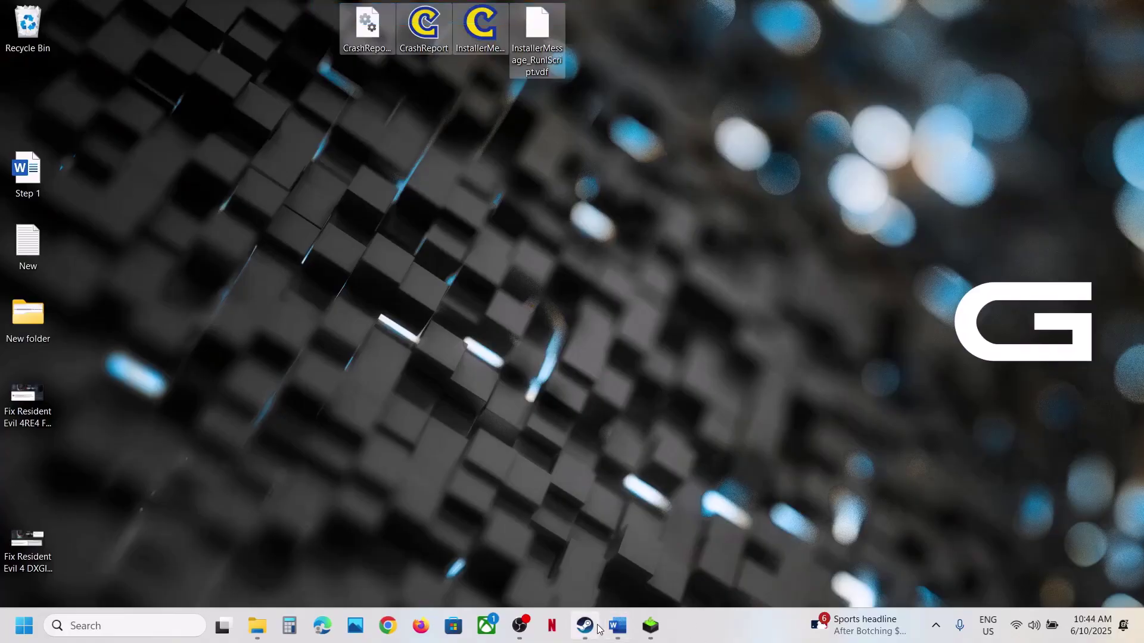
- Switch to the Word document, go to Step 3, and highlight "Roll back graphics driver"
{"action": "left_click", "coordinate": [617, 624]}
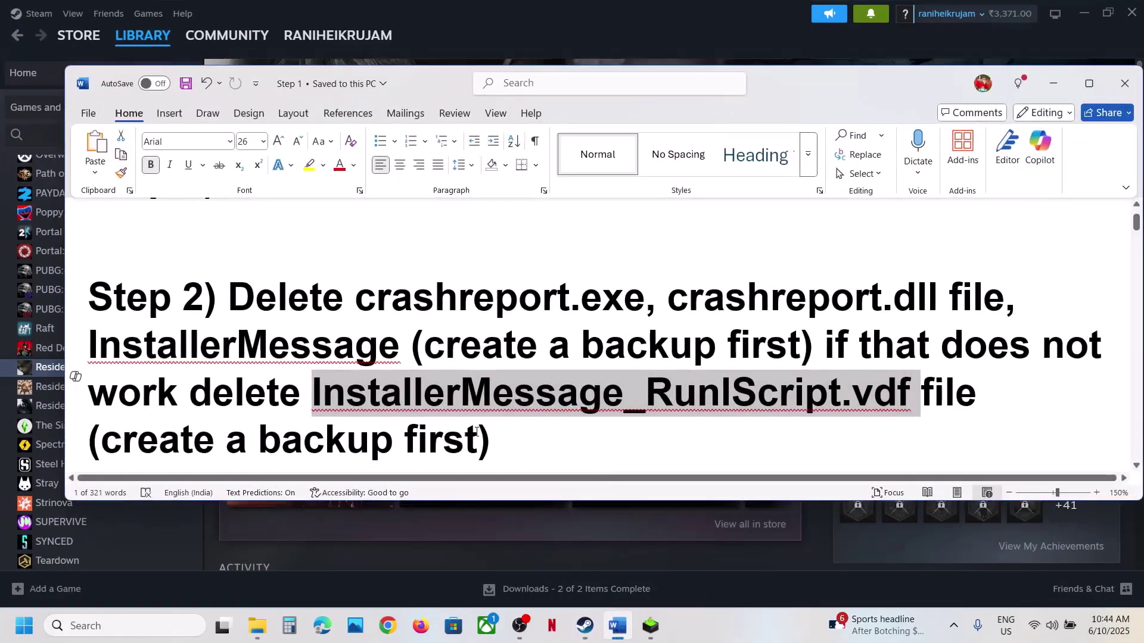
{"action": "scroll", "coordinate": [476, 431], "scroll_direction": "down", "scroll_amount": 5}
{"action": "scroll", "coordinate": [353, 424], "scroll_direction": "up", "scroll_amount": 1}
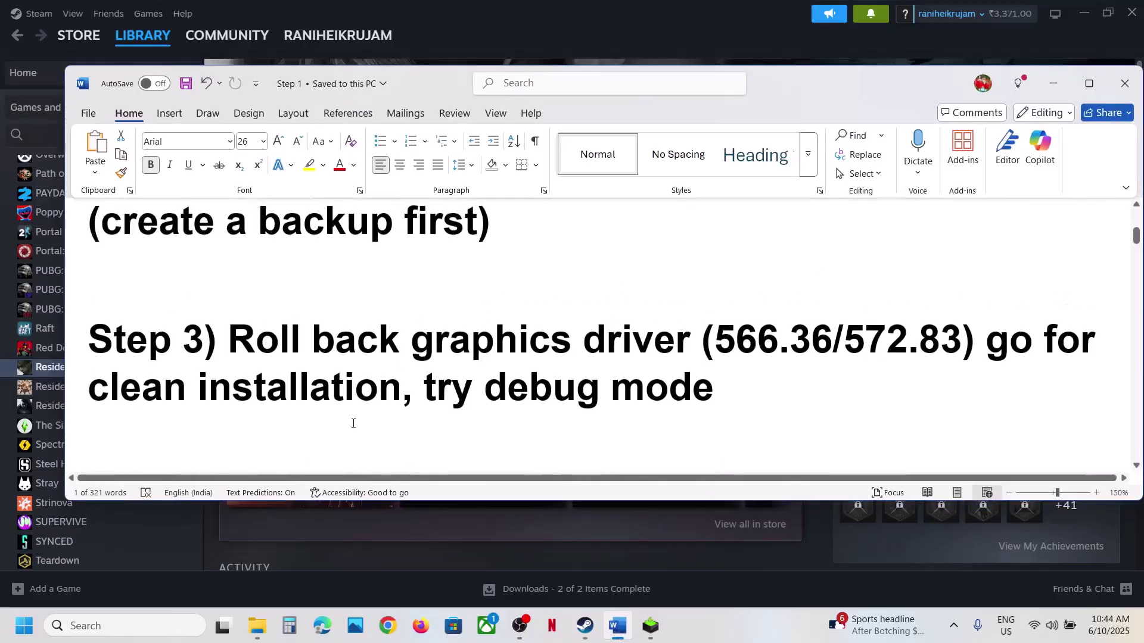
{"action": "left_click_drag", "start_coordinate": [229, 345], "coordinate": [630, 347]}
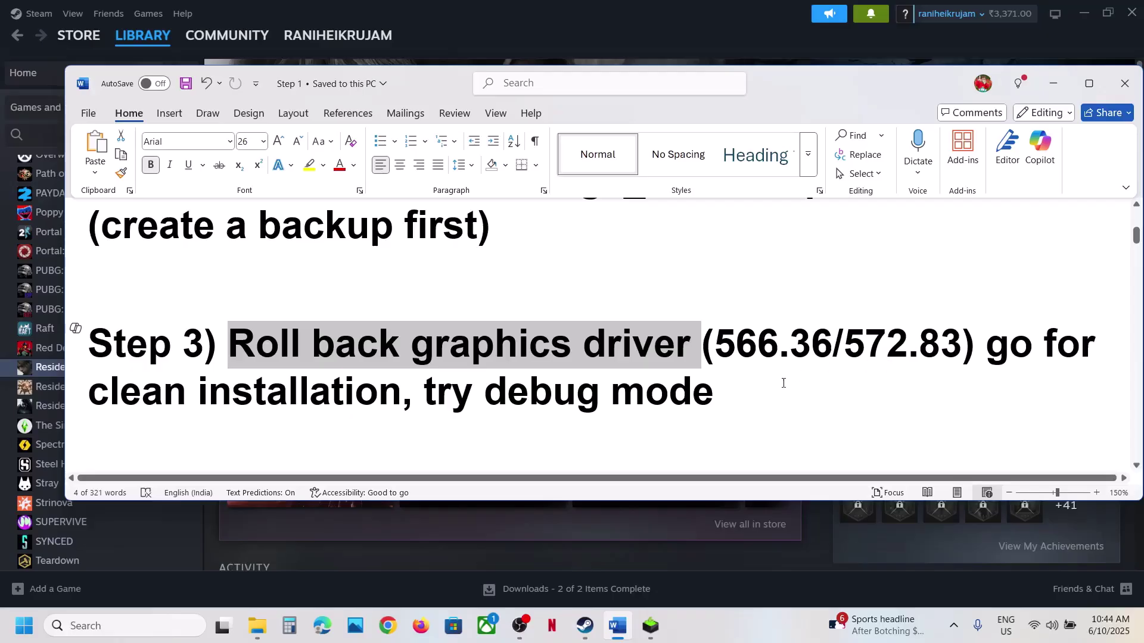
- Find the NVIDIA driver download link in Step 12 of the document and open that page in Chrome
{"action": "scroll", "coordinate": [545, 370], "scroll_direction": "down", "scroll_amount": 10}
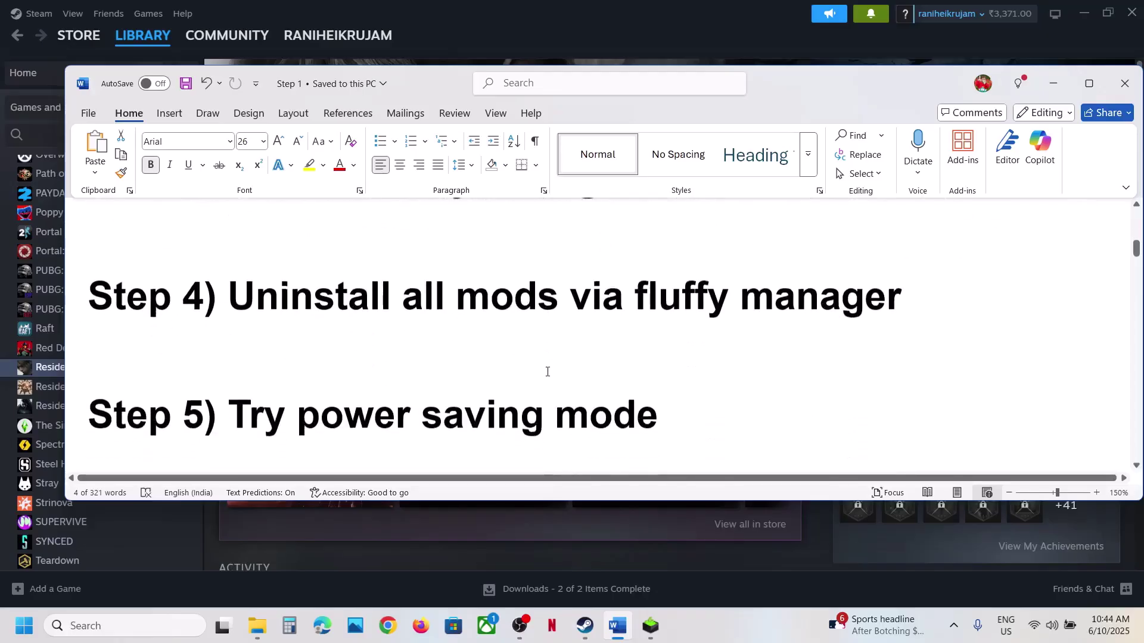
{"action": "scroll", "coordinate": [547, 371], "scroll_direction": "down", "scroll_amount": 10}
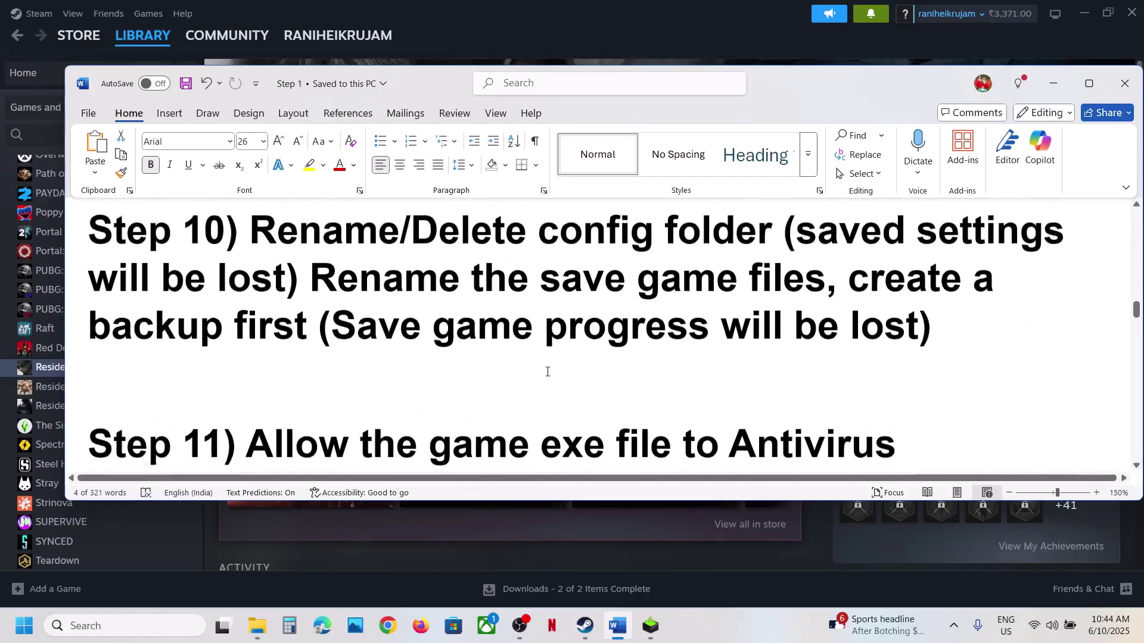
{"action": "scroll", "coordinate": [547, 372], "scroll_direction": "up", "scroll_amount": 3}
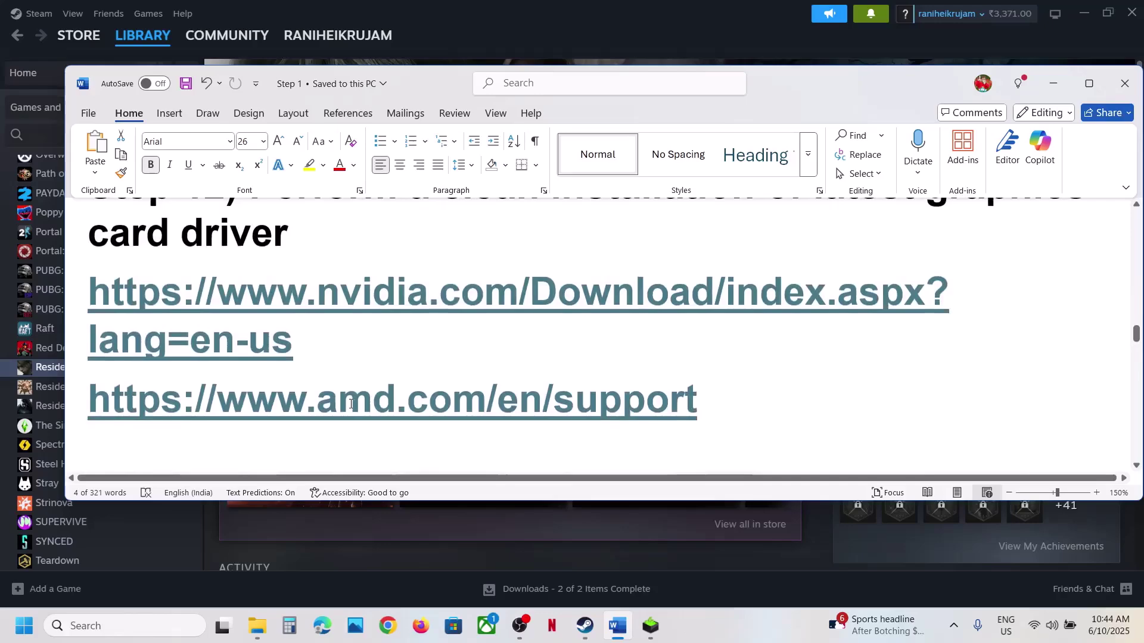
{"action": "triple_click", "coordinate": [332, 342]}
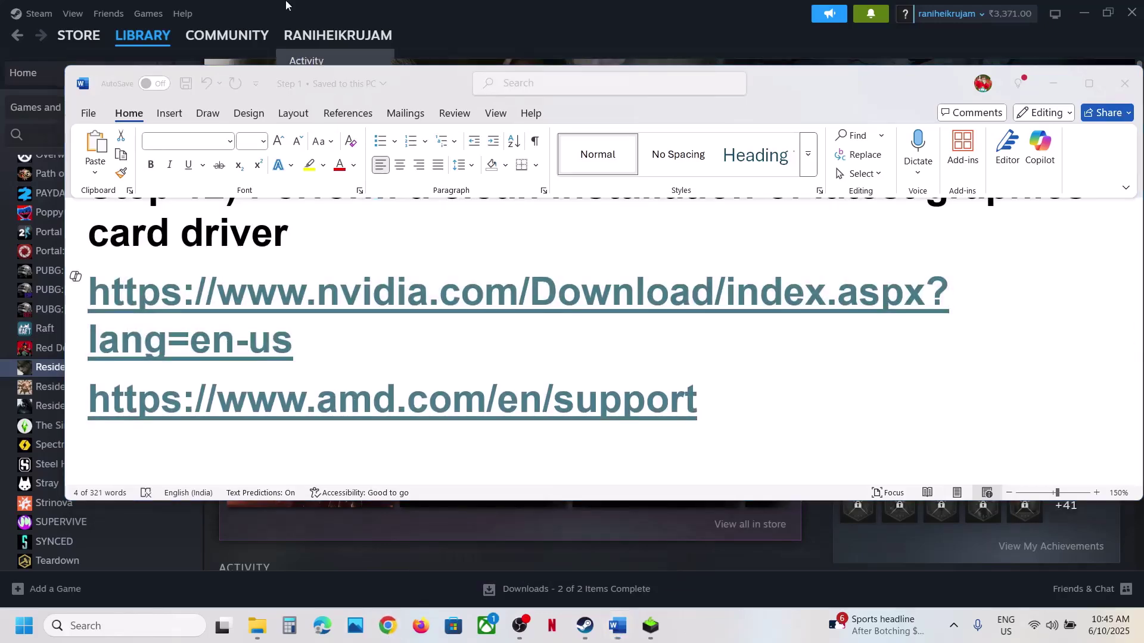
{"action": "key", "text": "ctrl+v"}
{"action": "key", "text": "Return"}
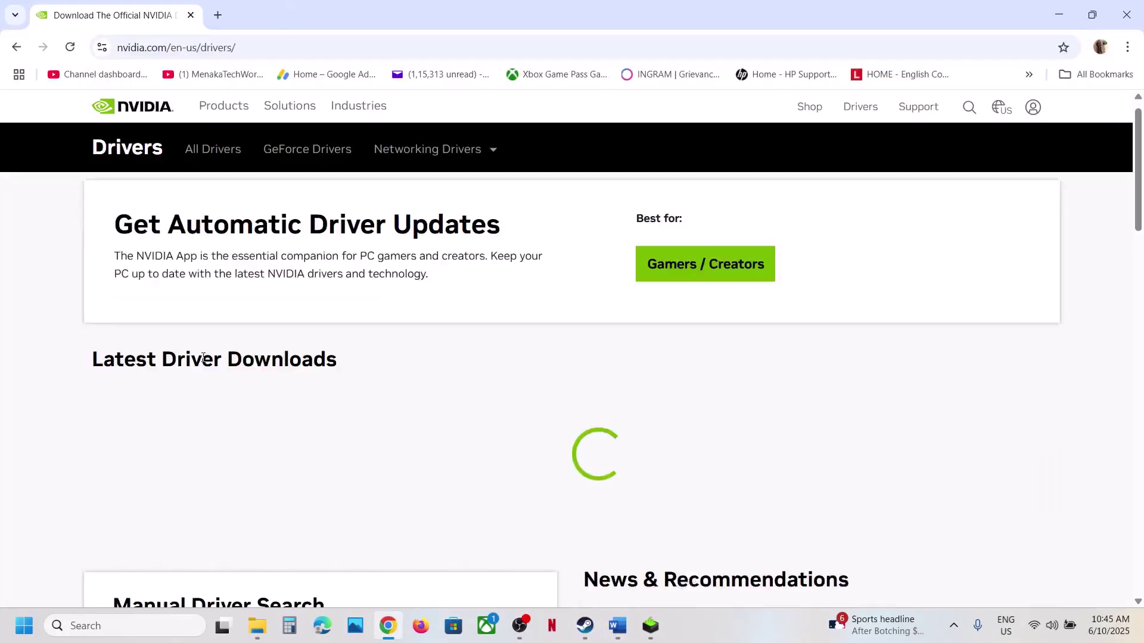
- Search for GeForce RTX 3050 Laptop GPU drivers for Windows 11 and expand the list of older versions
{"action": "scroll", "coordinate": [202, 358], "scroll_direction": "down", "scroll_amount": 8}
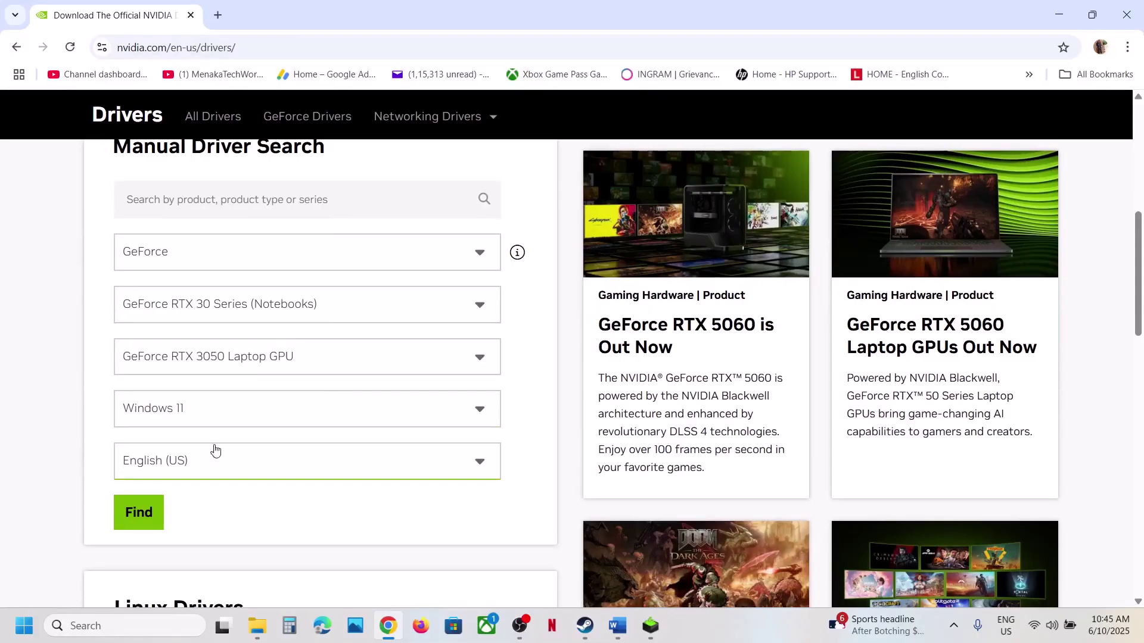
{"action": "scroll", "coordinate": [189, 411], "scroll_direction": "down", "scroll_amount": 1}
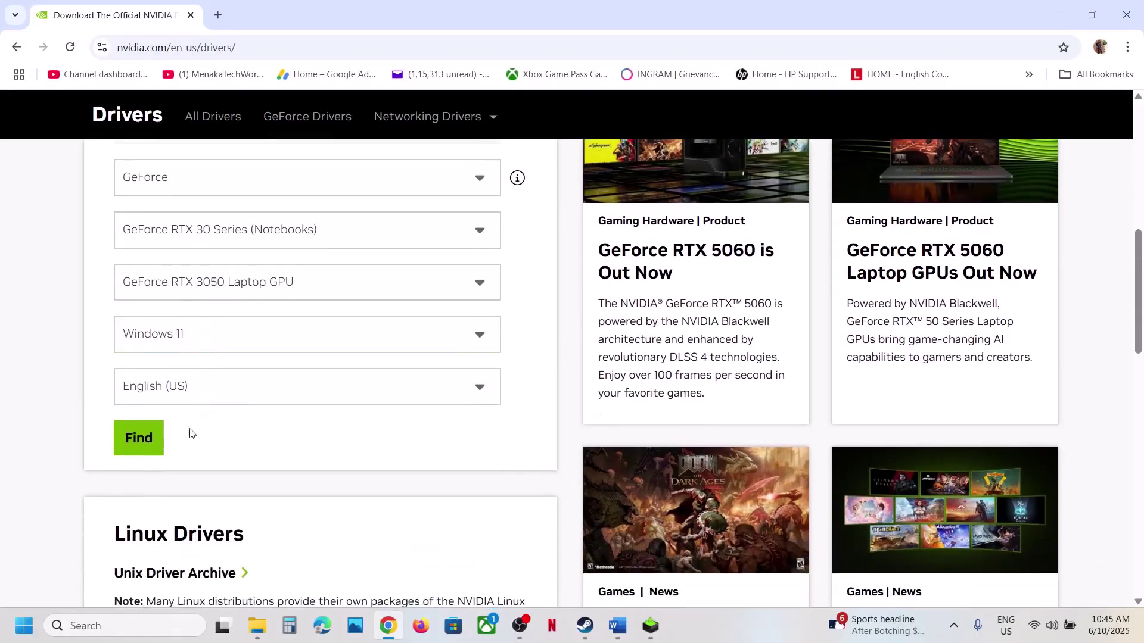
{"action": "left_click", "coordinate": [156, 439]}
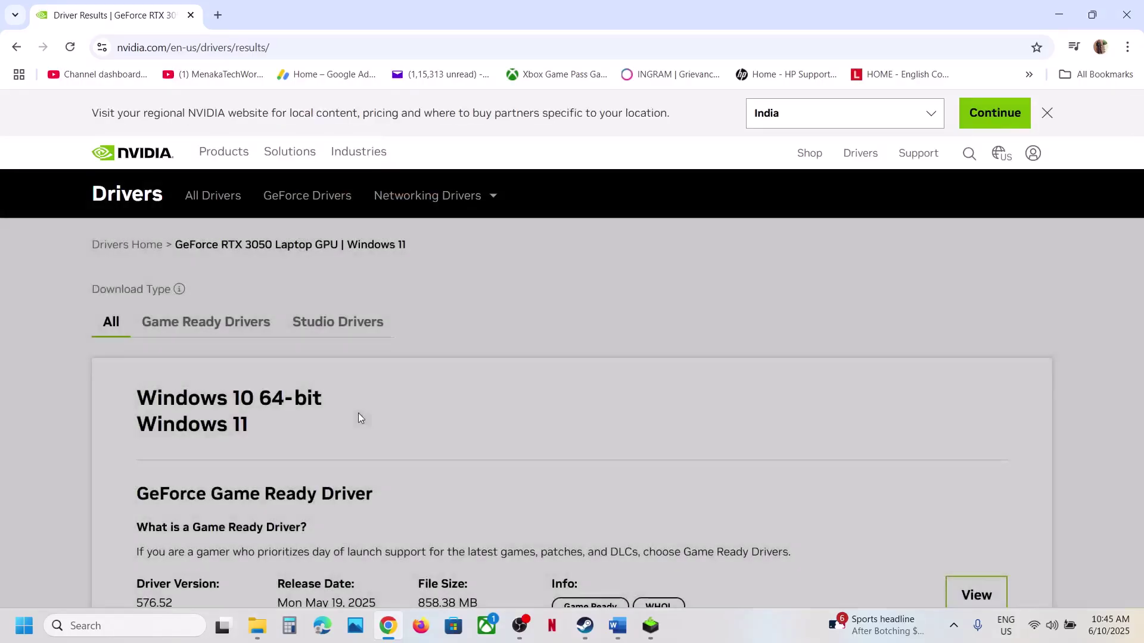
{"action": "scroll", "coordinate": [322, 378], "scroll_direction": "down", "scroll_amount": 10}
{"action": "scroll", "coordinate": [344, 434], "scroll_direction": "up", "scroll_amount": 3}
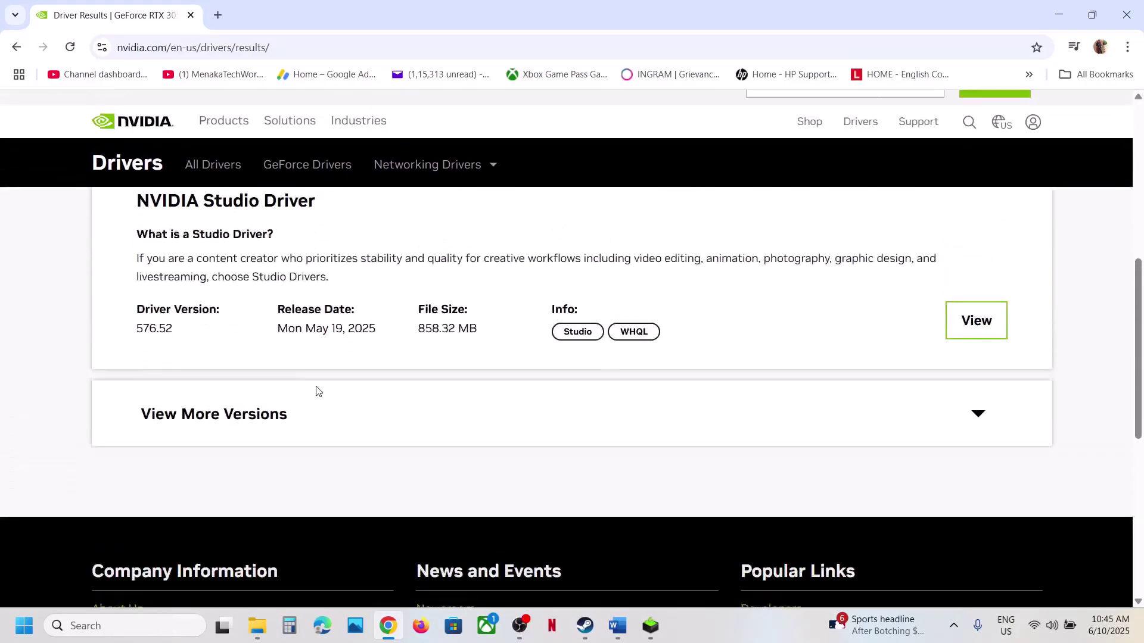
{"action": "left_click", "coordinate": [200, 449]}
{"action": "scroll", "coordinate": [375, 391], "scroll_direction": "down", "scroll_amount": 5}
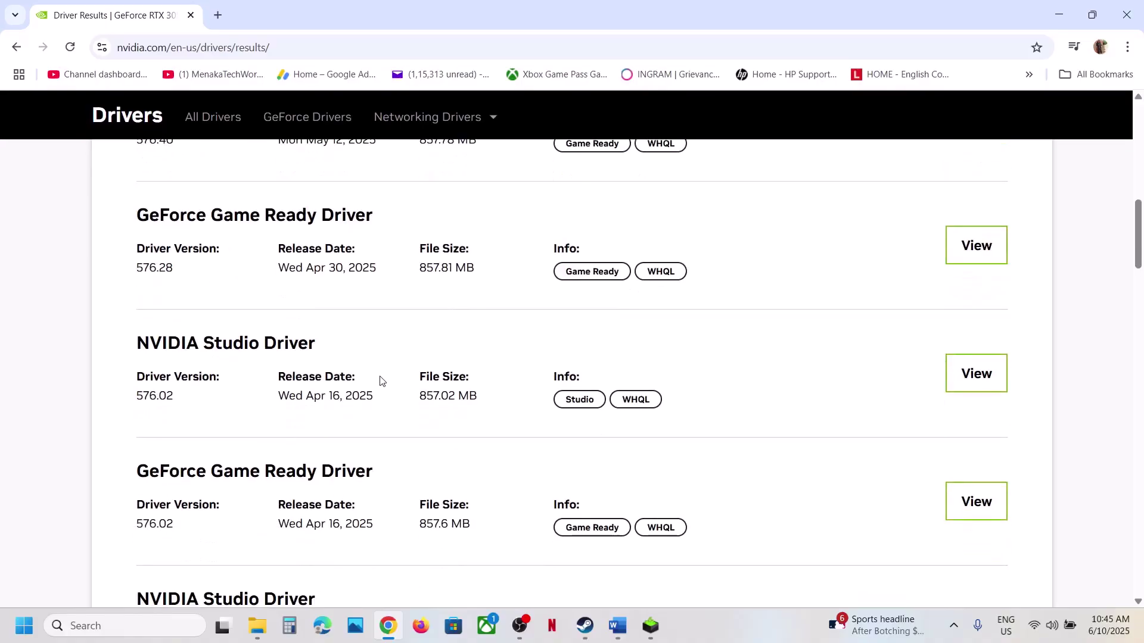
{"action": "scroll", "coordinate": [379, 382], "scroll_direction": "up", "scroll_amount": 2}
- Switch to the Word document, highlight driver version 566.36 in Step 3, and return to the driver list in Chrome
{"action": "left_click", "coordinate": [618, 628]}
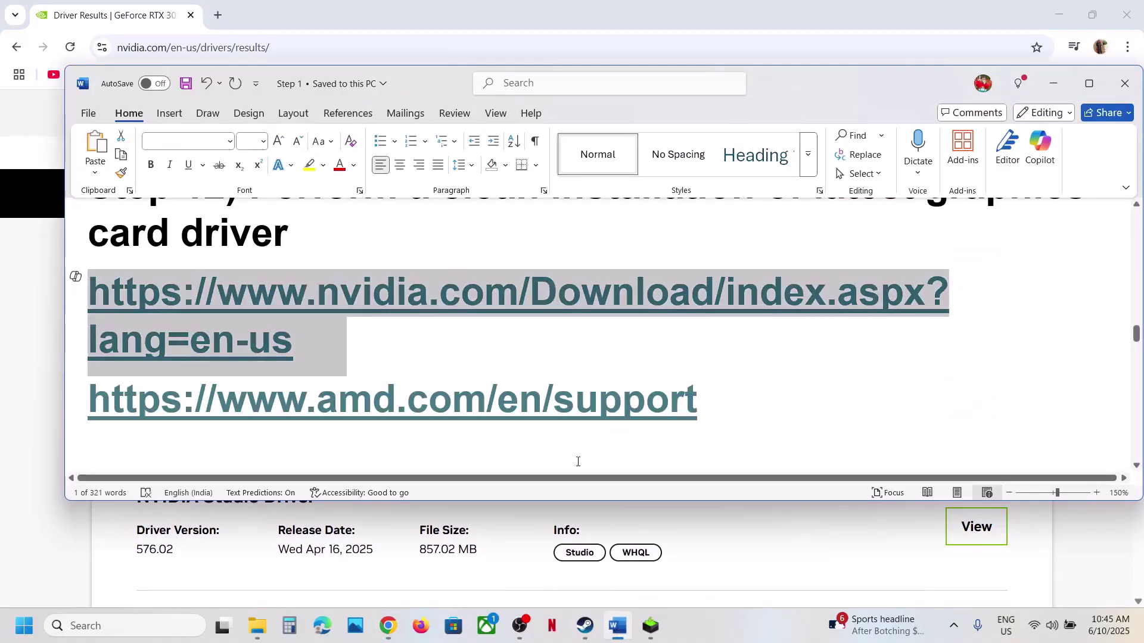
{"action": "left_click_drag", "start_coordinate": [1132, 342], "coordinate": [1130, 234]}
{"action": "scroll", "coordinate": [660, 307], "scroll_direction": "down", "scroll_amount": 3}
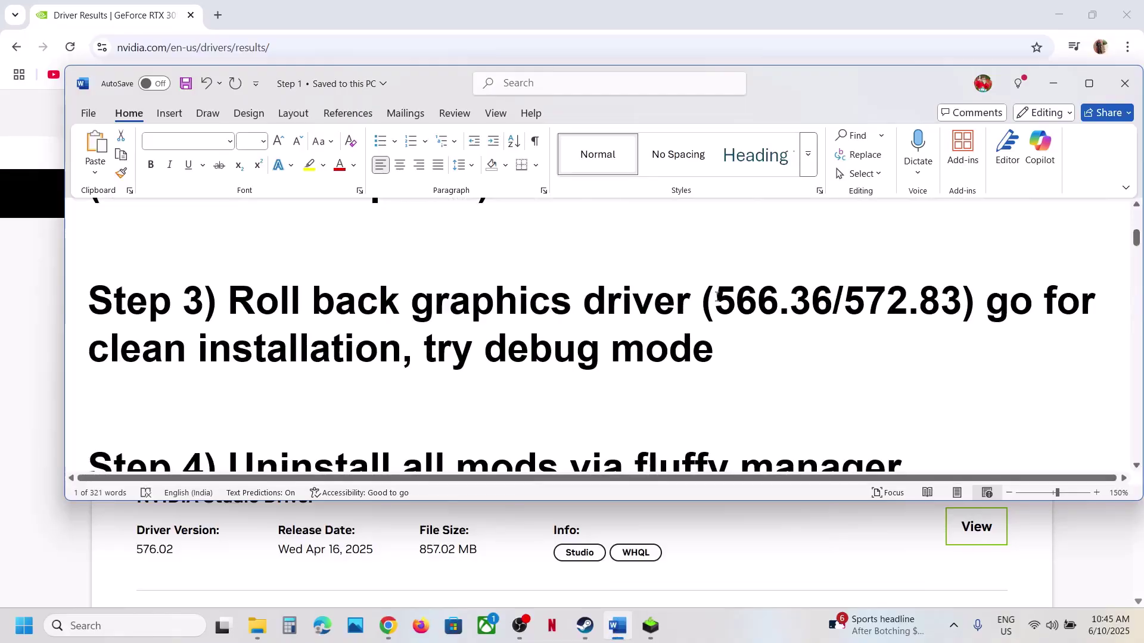
{"action": "left_click_drag", "start_coordinate": [716, 296], "coordinate": [829, 298]}
{"action": "left_click", "coordinate": [24, 472]}
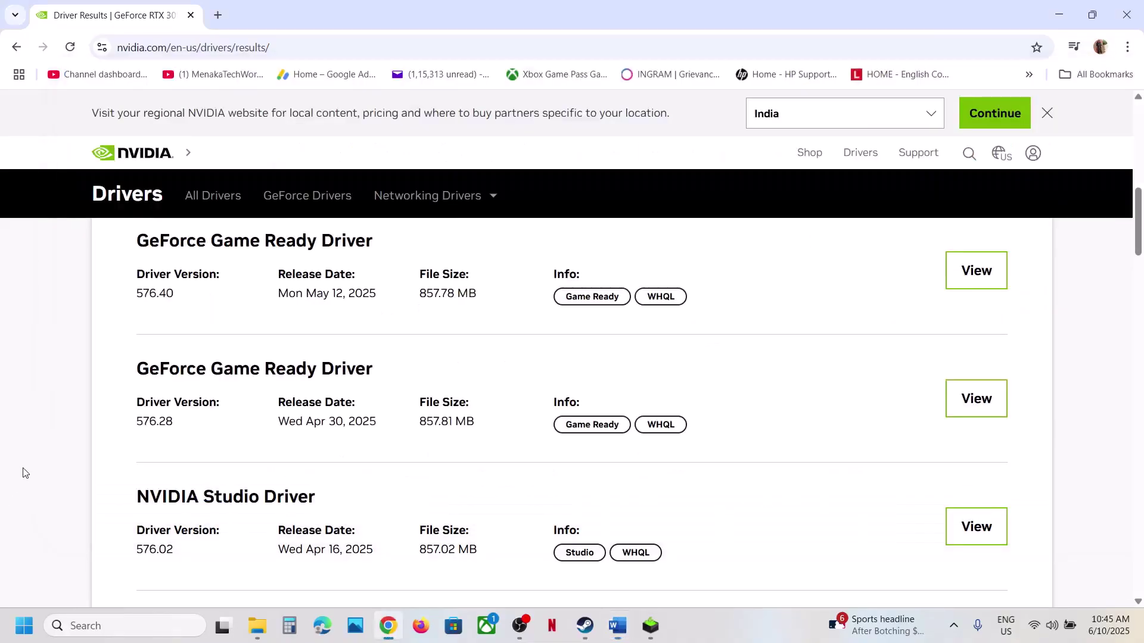
- Locate the GeForce Game Ready Driver 566.36 among the older versions, highlight its name and version, and open its details page
{"action": "scroll", "coordinate": [405, 471], "scroll_direction": "down", "scroll_amount": 20}
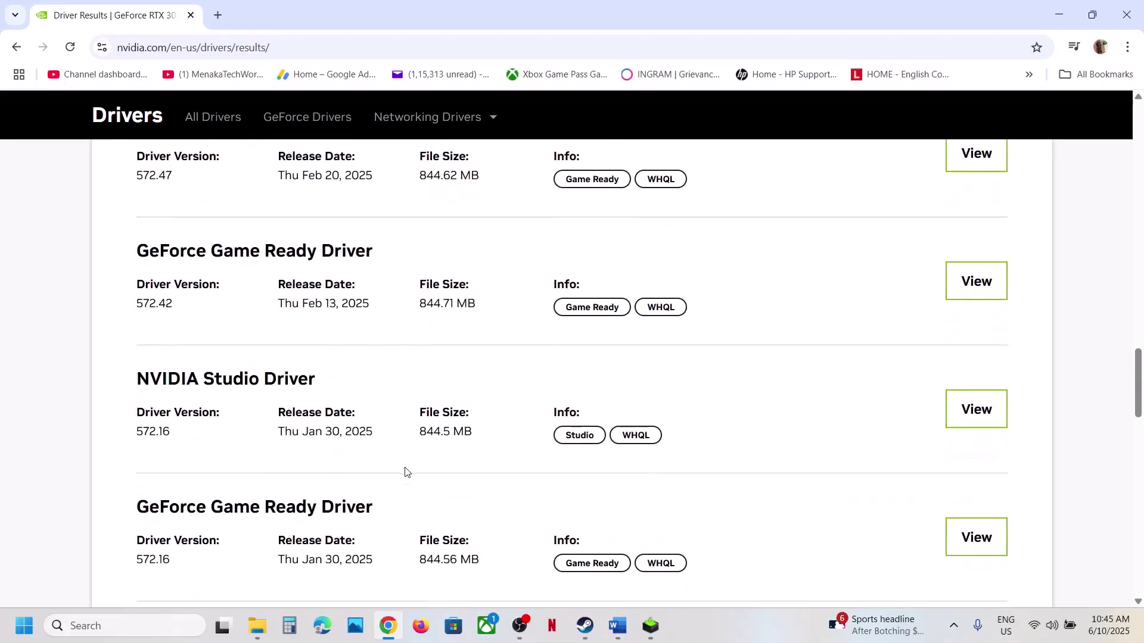
{"action": "scroll", "coordinate": [405, 472], "scroll_direction": "down", "scroll_amount": 6}
{"action": "scroll", "coordinate": [405, 471], "scroll_direction": "up", "scroll_amount": 3}
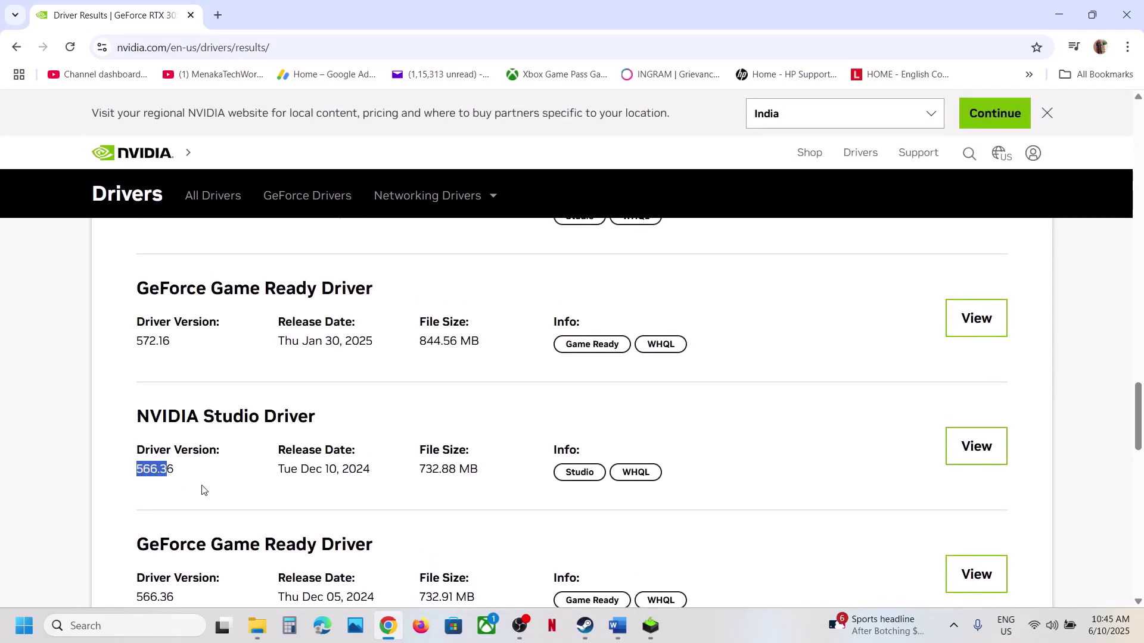
{"action": "scroll", "coordinate": [202, 490], "scroll_direction": "down", "scroll_amount": 3}
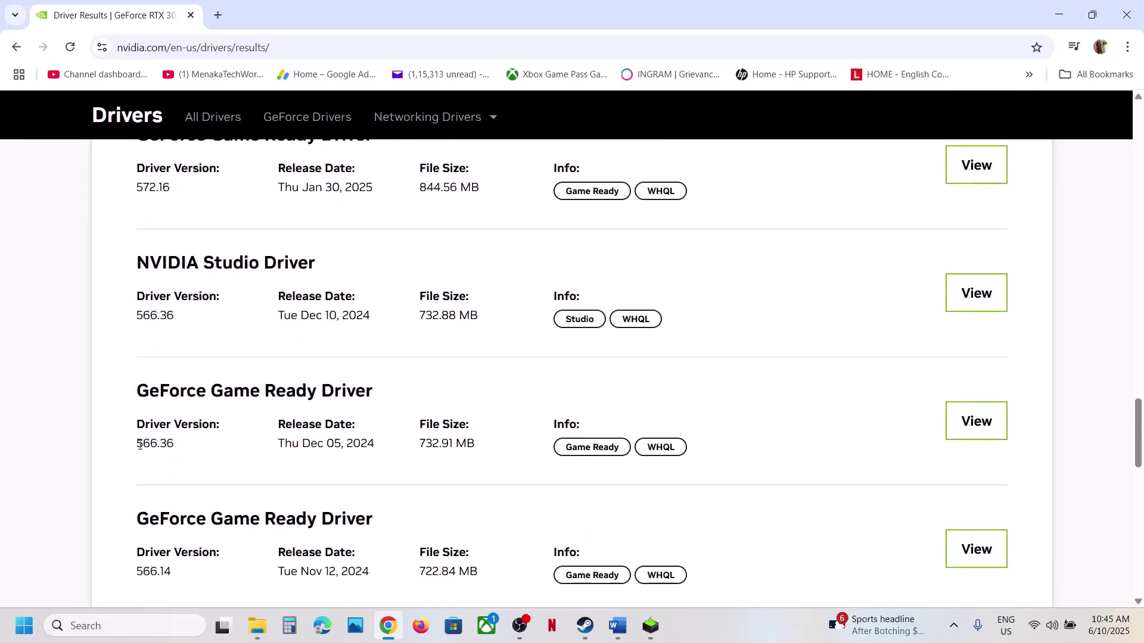
{"action": "left_click_drag", "start_coordinate": [138, 399], "coordinate": [398, 396]}
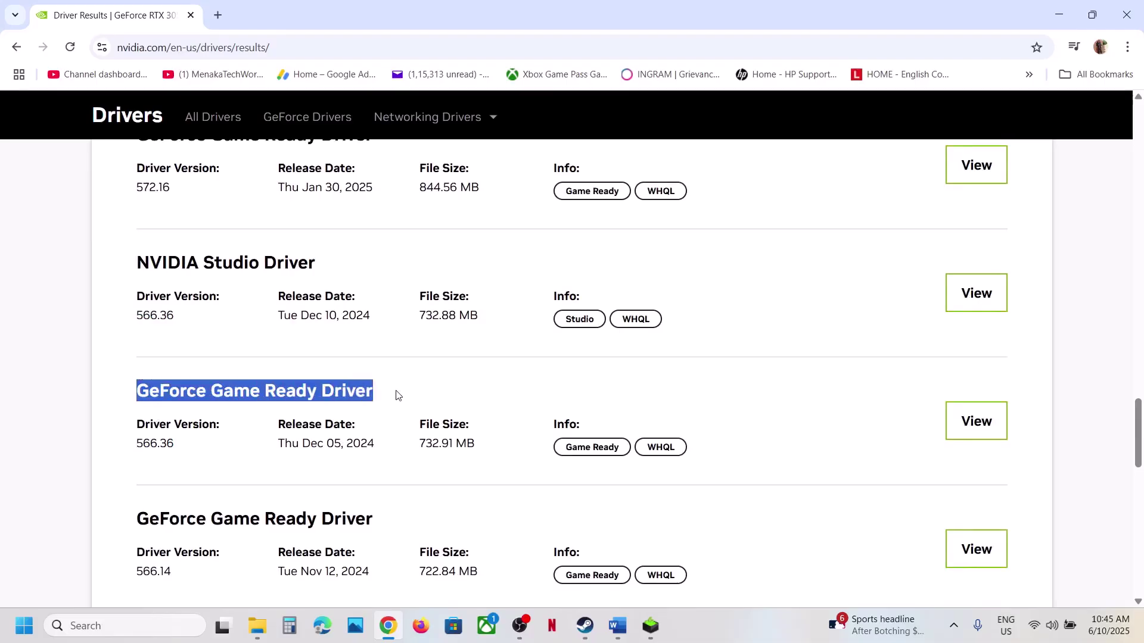
{"action": "left_click_drag", "start_coordinate": [138, 441], "coordinate": [180, 444]}
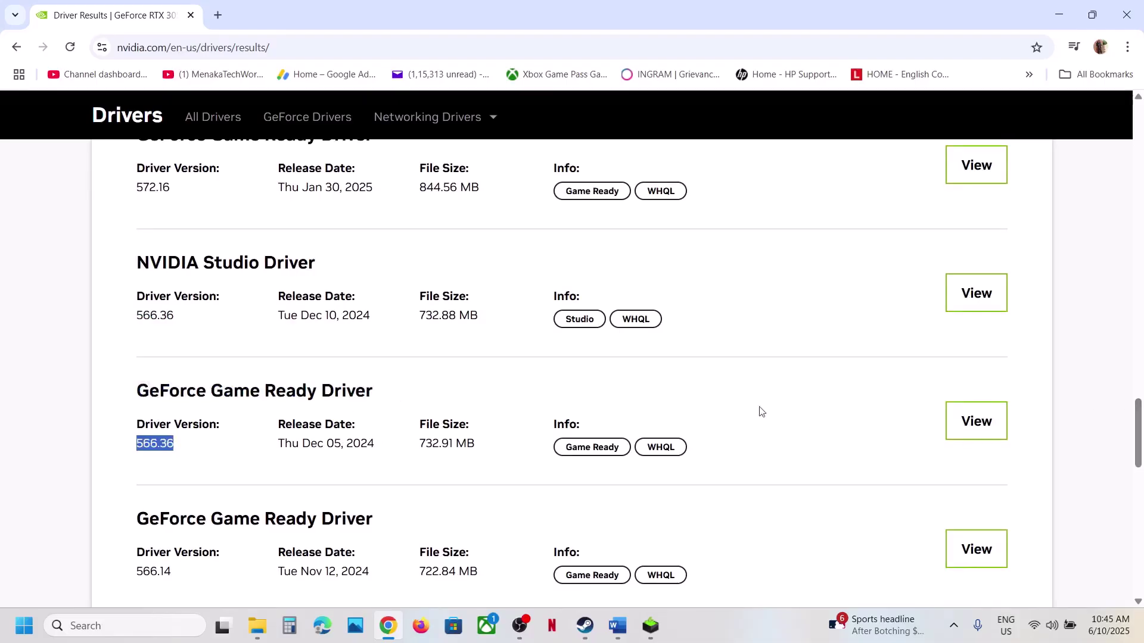
{"action": "left_click", "coordinate": [992, 423]}
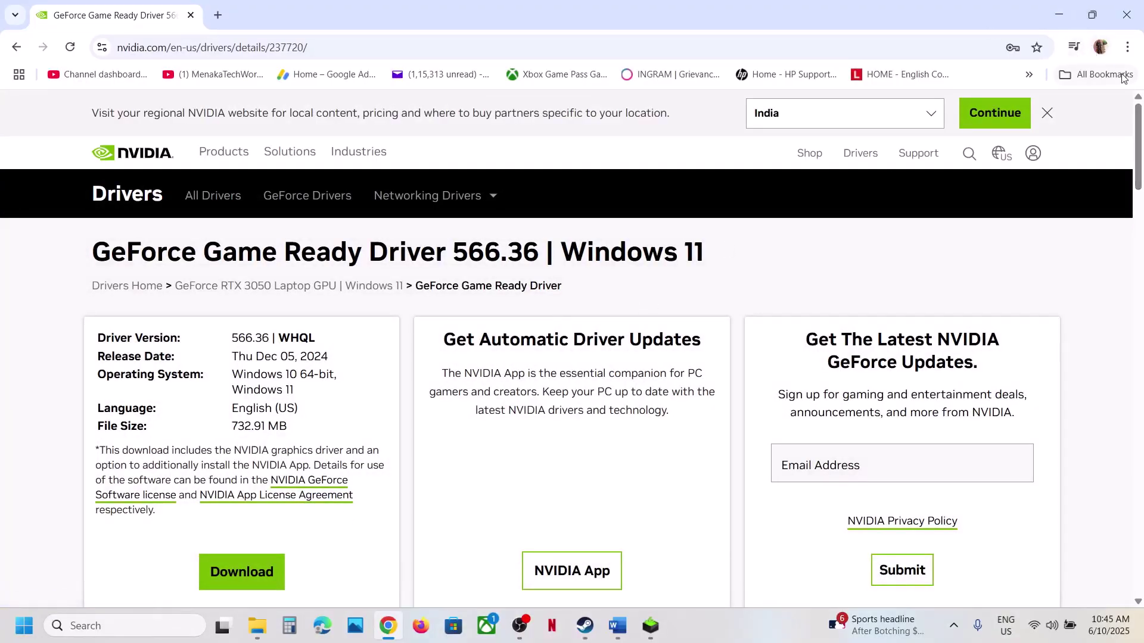
- Download the GeForce Game Ready Driver 566.36, check the recent downloads, and bring up its NVIDIA installer
{"action": "left_click", "coordinate": [225, 582]}
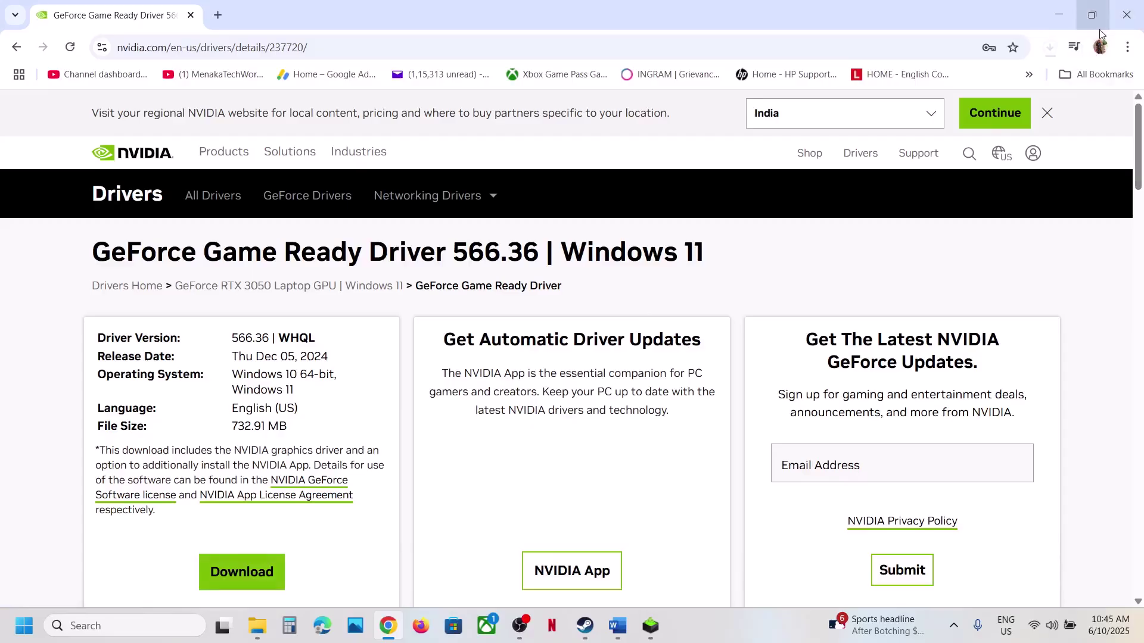
{"action": "left_click", "coordinate": [1048, 50]}
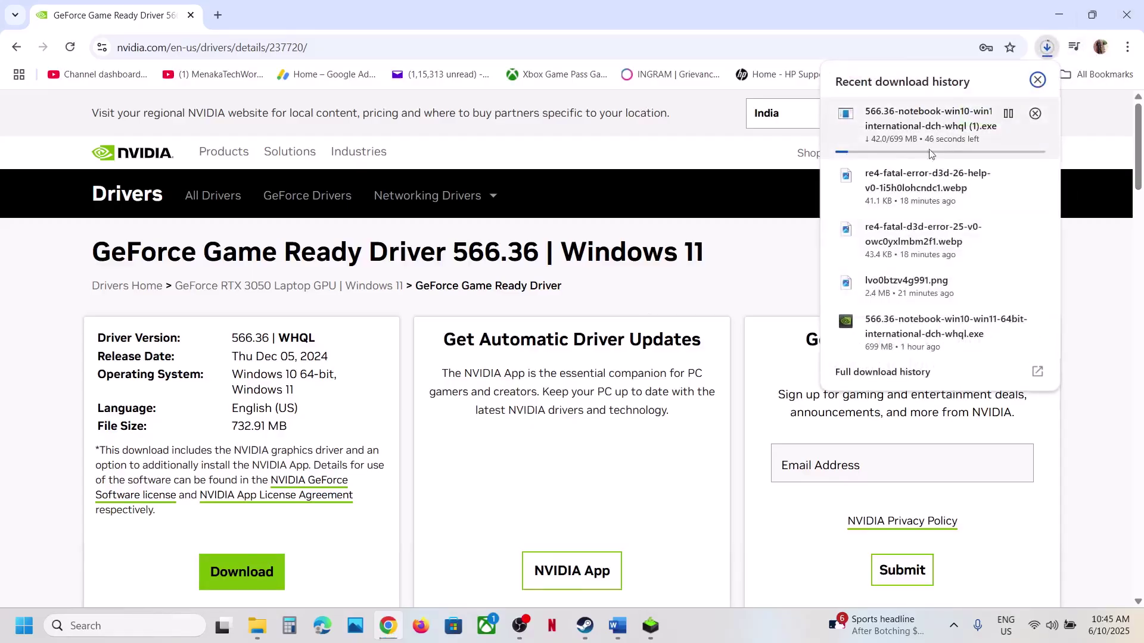
{"action": "left_click", "coordinate": [670, 161]}
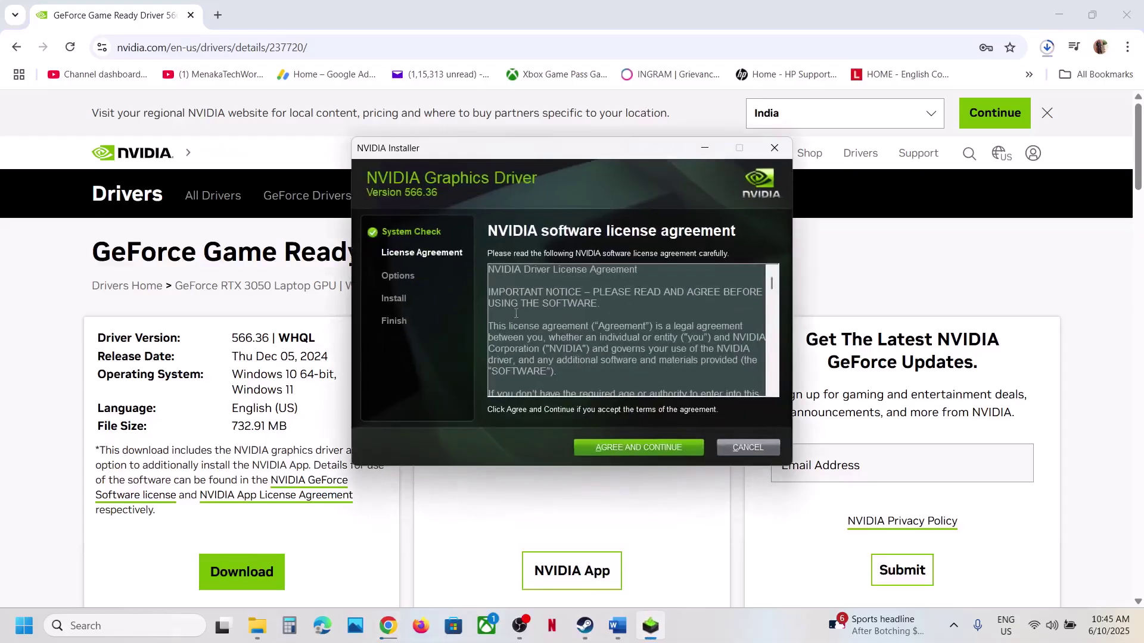
- Accept the NVIDIA license agreement and choose a Custom (Advanced) installation with Perform a clean installation enabled
{"action": "left_click", "coordinate": [616, 451]}
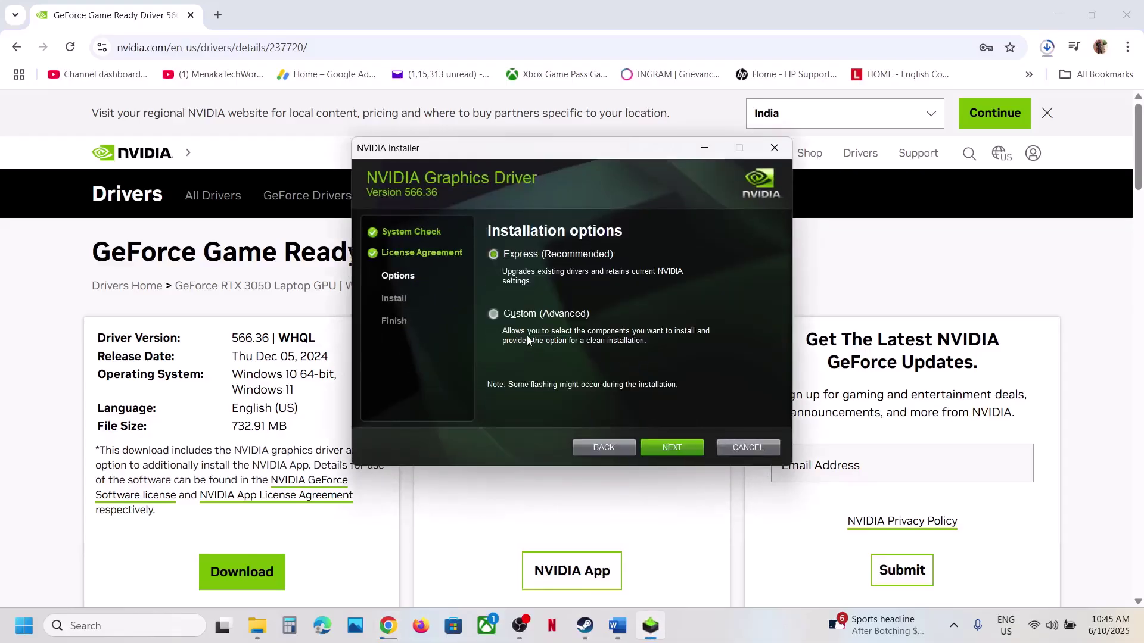
{"action": "left_click", "coordinate": [494, 314]}
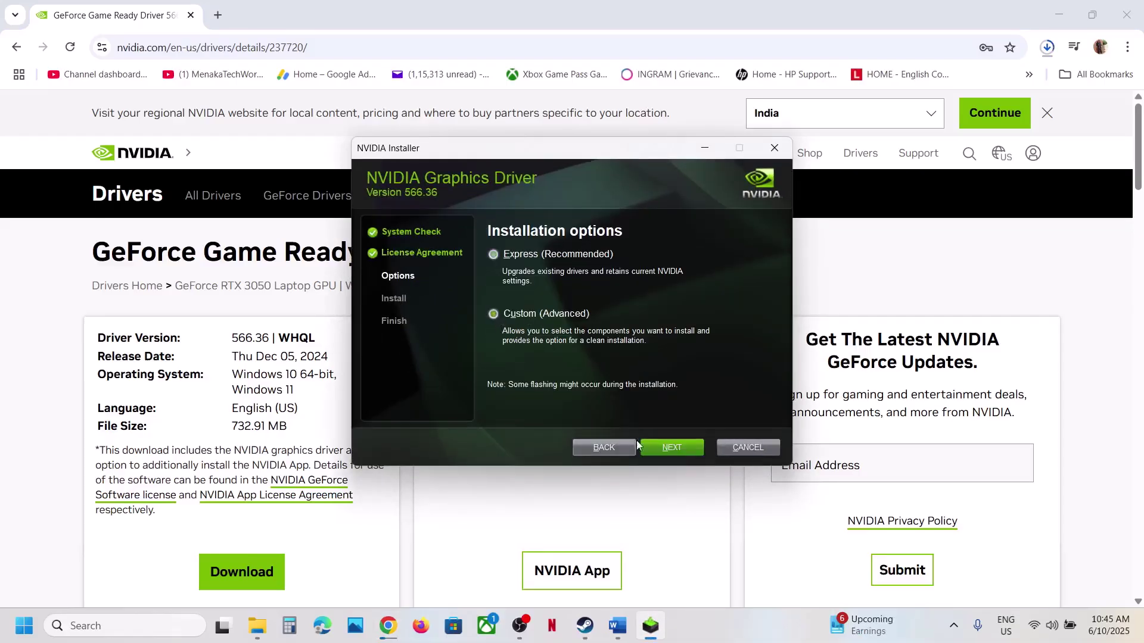
{"action": "left_click", "coordinate": [671, 445]}
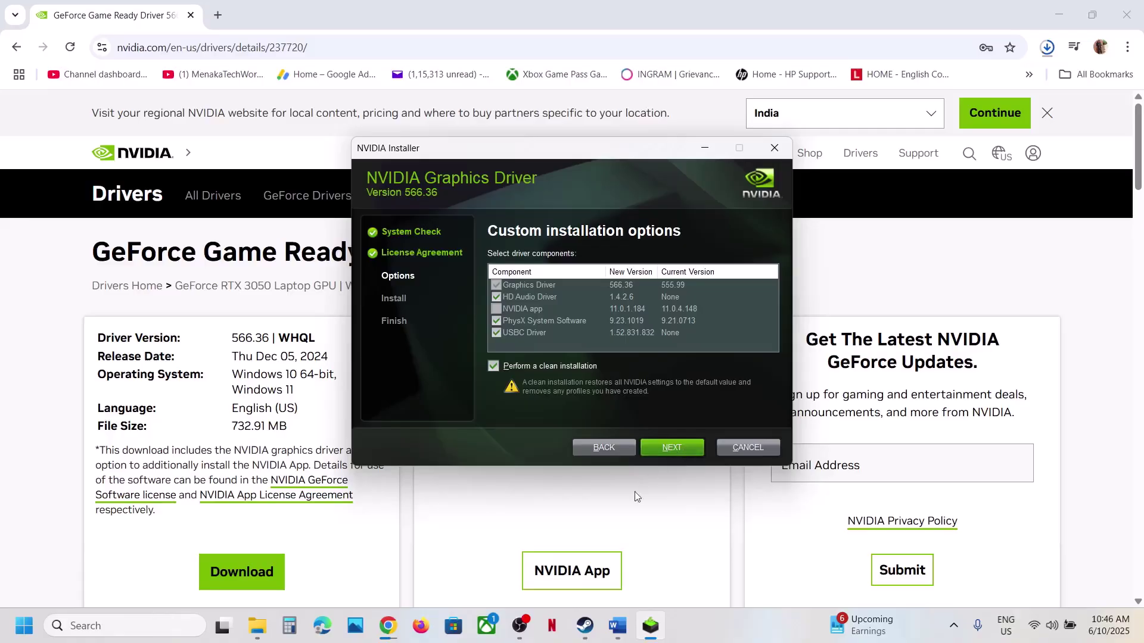
{"action": "left_click", "coordinate": [584, 508]}
- Show the computer's power options and dismiss them
{"action": "left_click", "coordinate": [24, 626]}
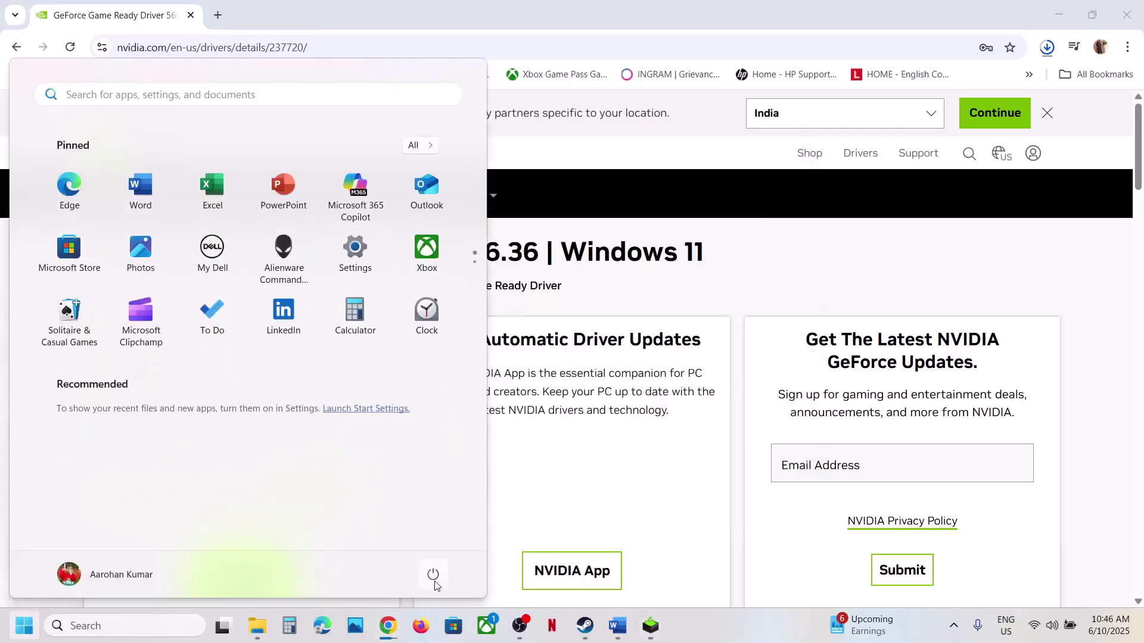
{"action": "left_click", "coordinate": [433, 575]}
{"action": "key", "text": "Escape"}
{"action": "key", "text": "Escape"}
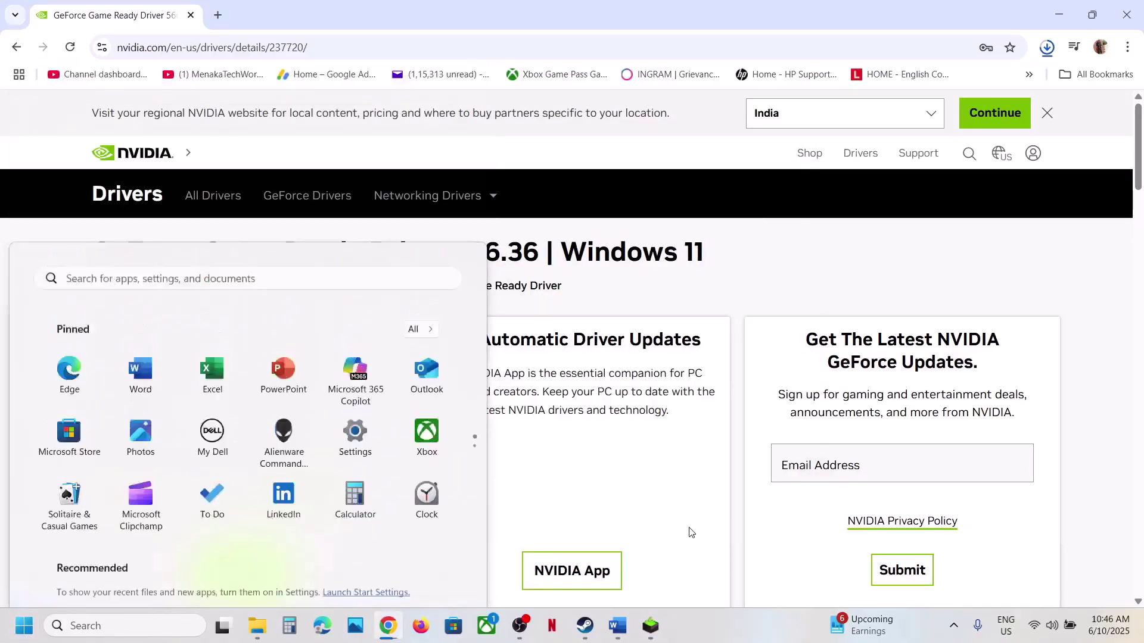
- Switch to the Word document and highlight the alternative driver version 572.83 in Step 3
{"action": "left_click", "coordinate": [584, 625]}
{"action": "left_click", "coordinate": [618, 627]}
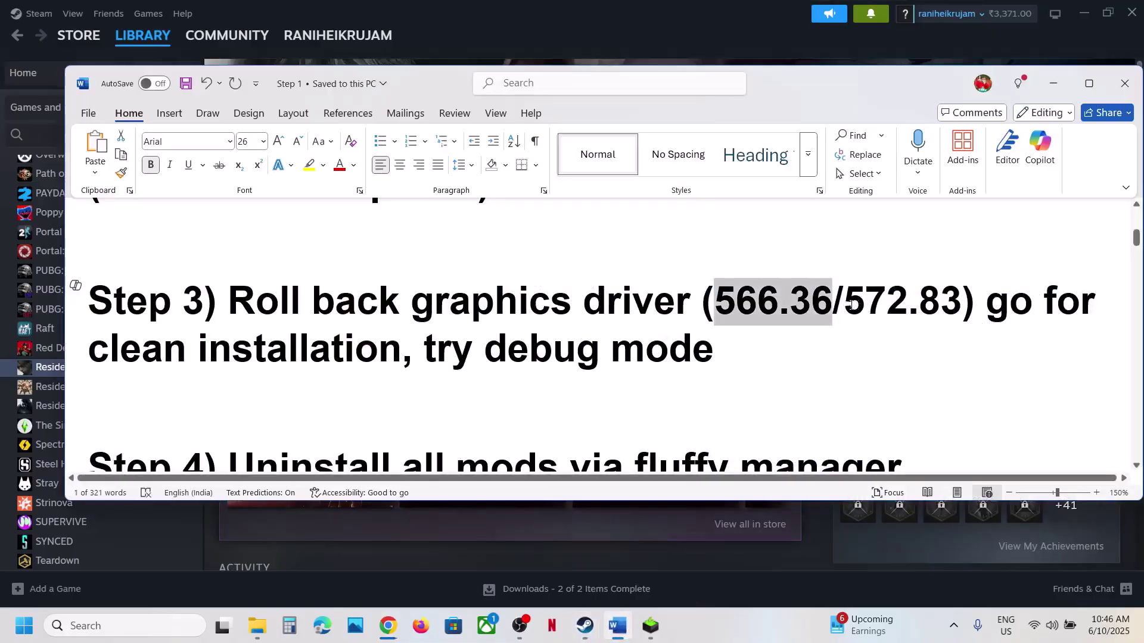
{"action": "left_click_drag", "start_coordinate": [852, 305], "coordinate": [947, 307]}
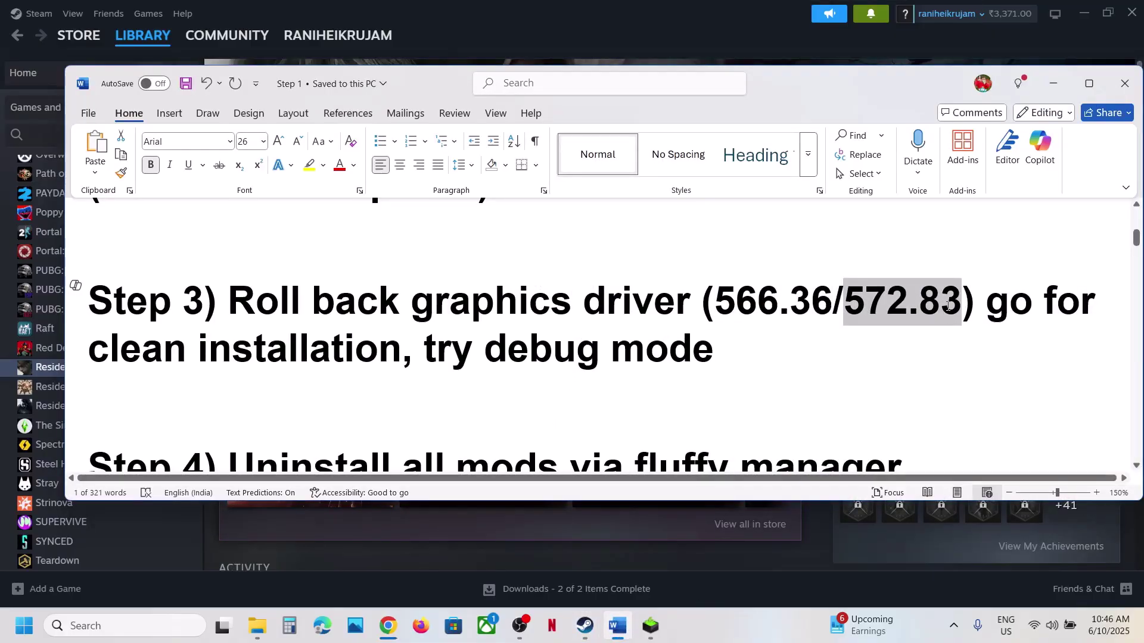
- Switch to Chrome, go back to the driver results, and expand the older versions again
{"action": "left_click", "coordinate": [389, 622]}
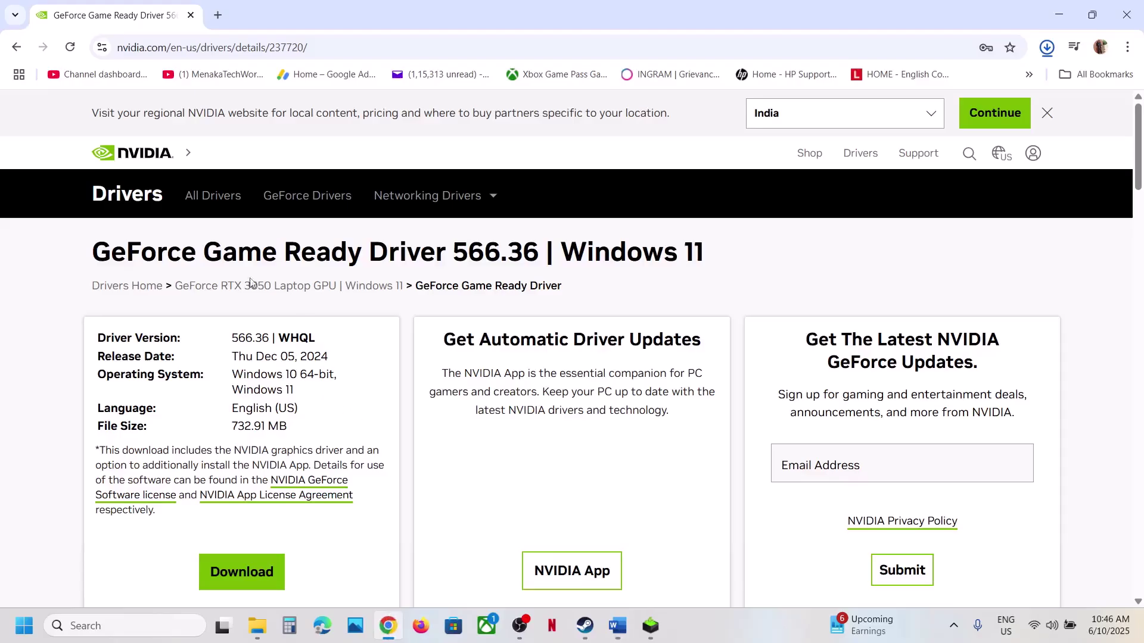
{"action": "left_click", "coordinate": [19, 58]}
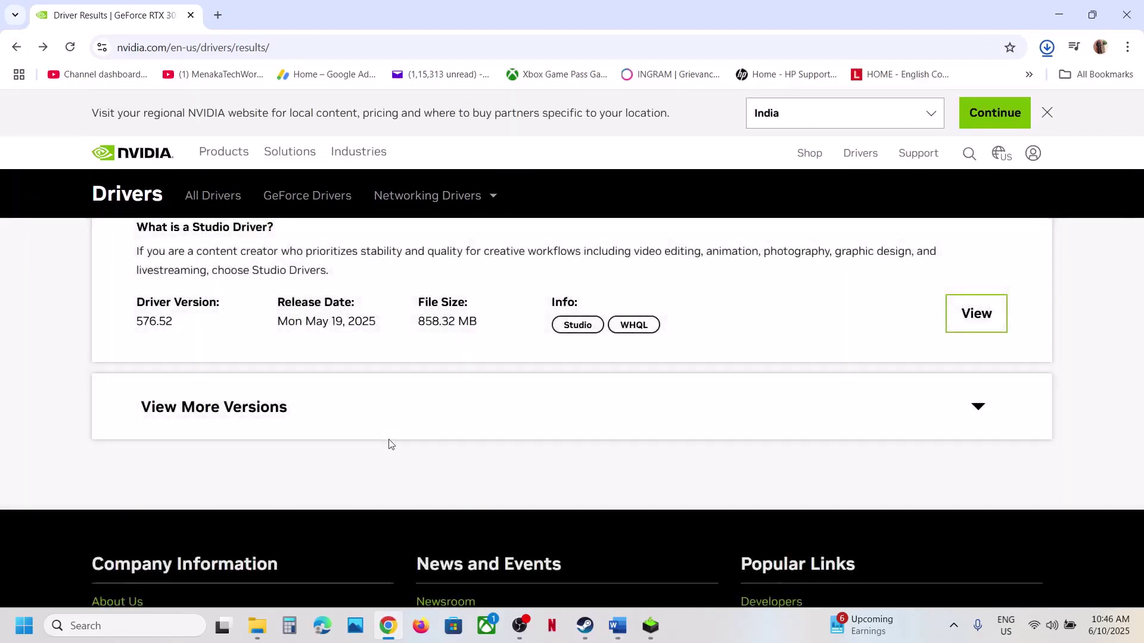
{"action": "left_click", "coordinate": [283, 421]}
- Locate the GeForce Game Ready Driver 572.83 in the older versions and highlight its version number
{"action": "scroll", "coordinate": [339, 439], "scroll_direction": "down", "scroll_amount": 10}
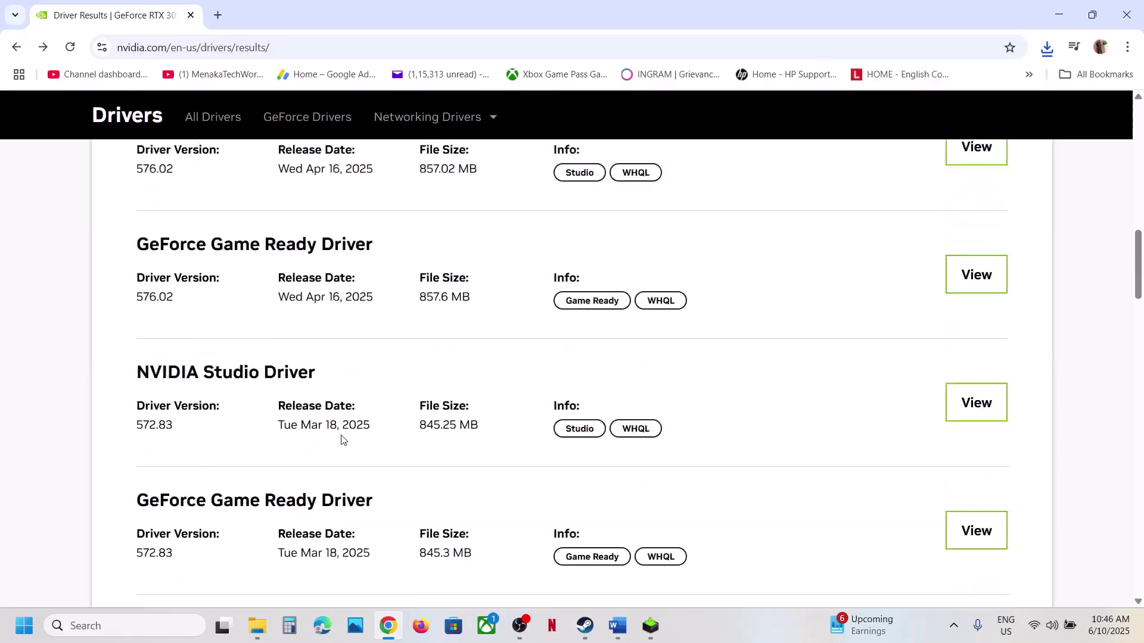
{"action": "scroll", "coordinate": [341, 440], "scroll_direction": "down", "scroll_amount": 5}
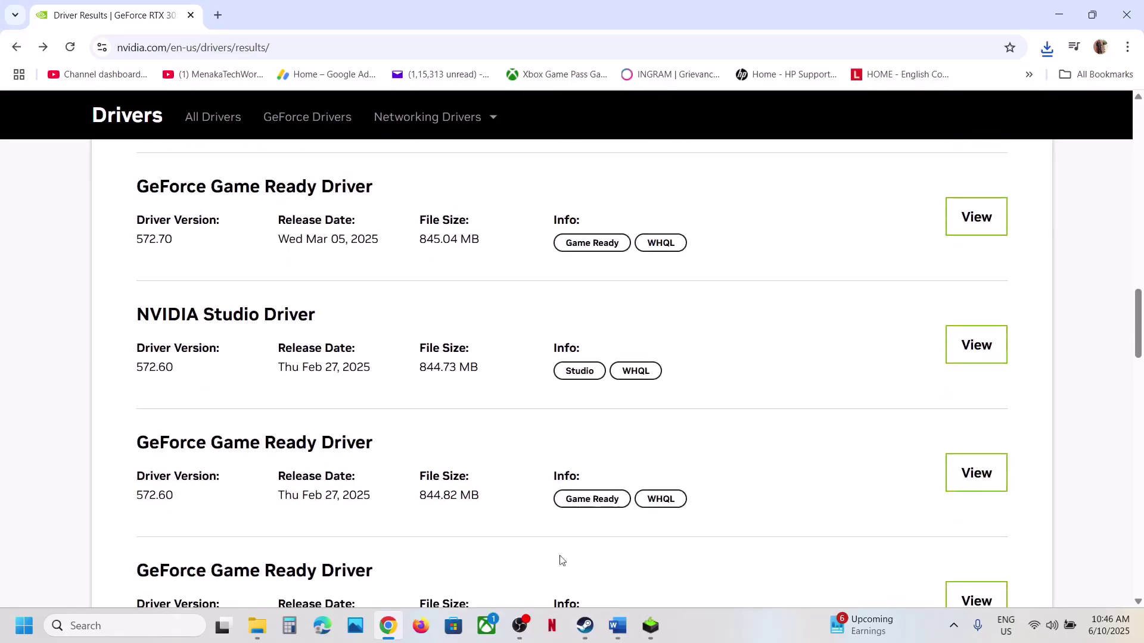
{"action": "left_click", "coordinate": [617, 625]}
{"action": "left_click", "coordinate": [617, 625]}
{"action": "scroll", "coordinate": [250, 426], "scroll_direction": "up", "scroll_amount": 5}
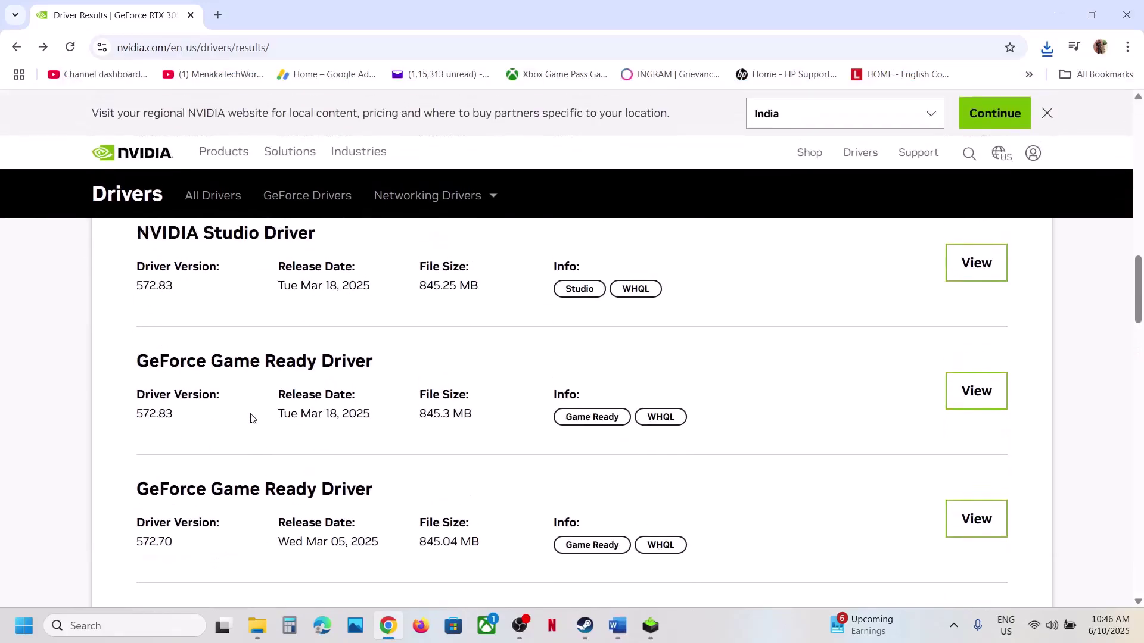
{"action": "double_click", "coordinate": [137, 415]}
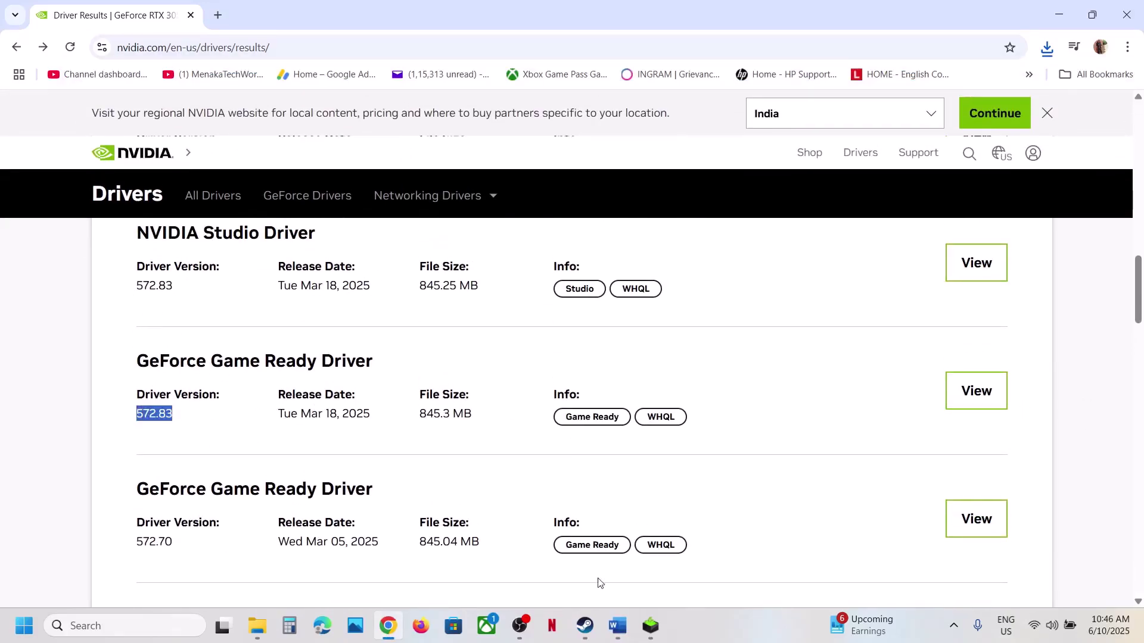
- Bring up the NVIDIA installer, then return to the Word document and highlight "try debug mode" in Step 3
{"action": "left_click", "coordinate": [650, 625]}
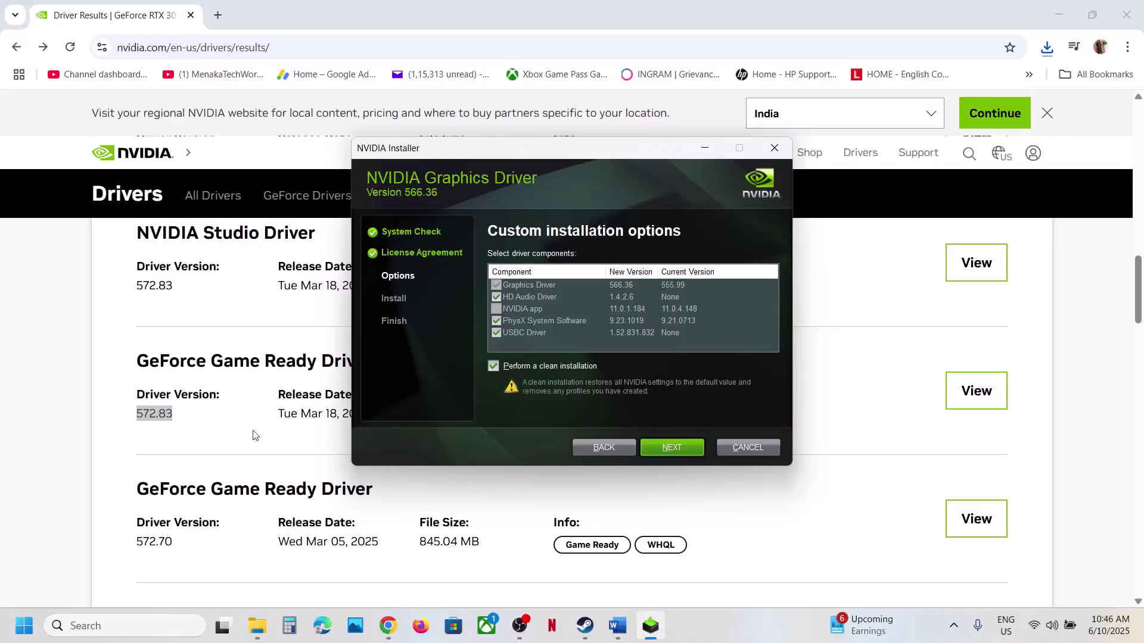
{"action": "left_click", "coordinate": [466, 598]}
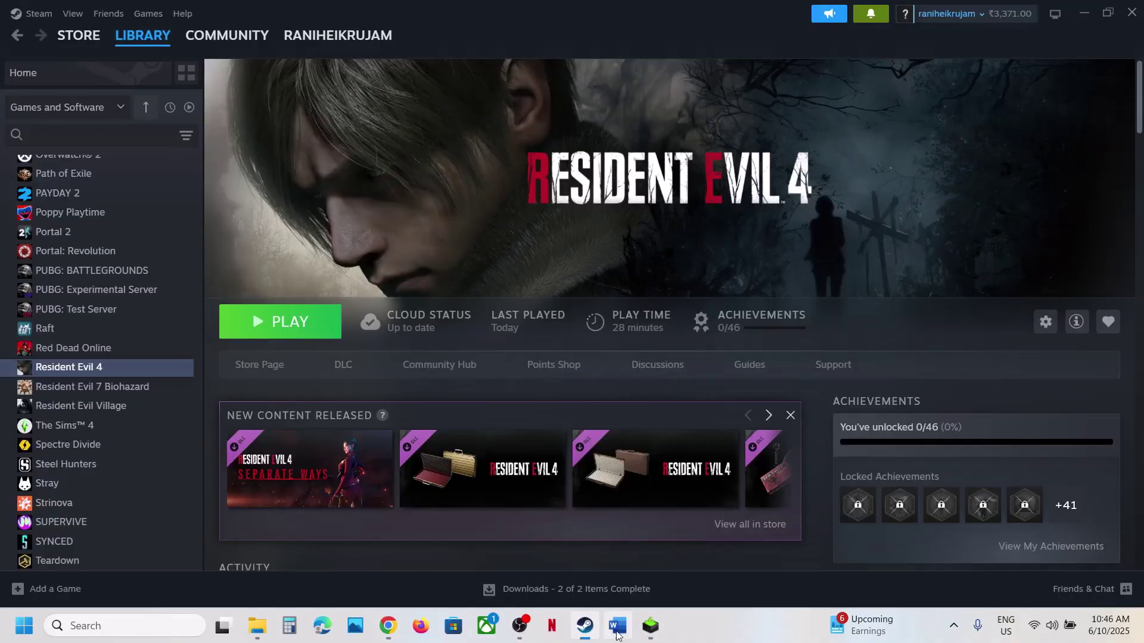
{"action": "left_click", "coordinate": [617, 626]}
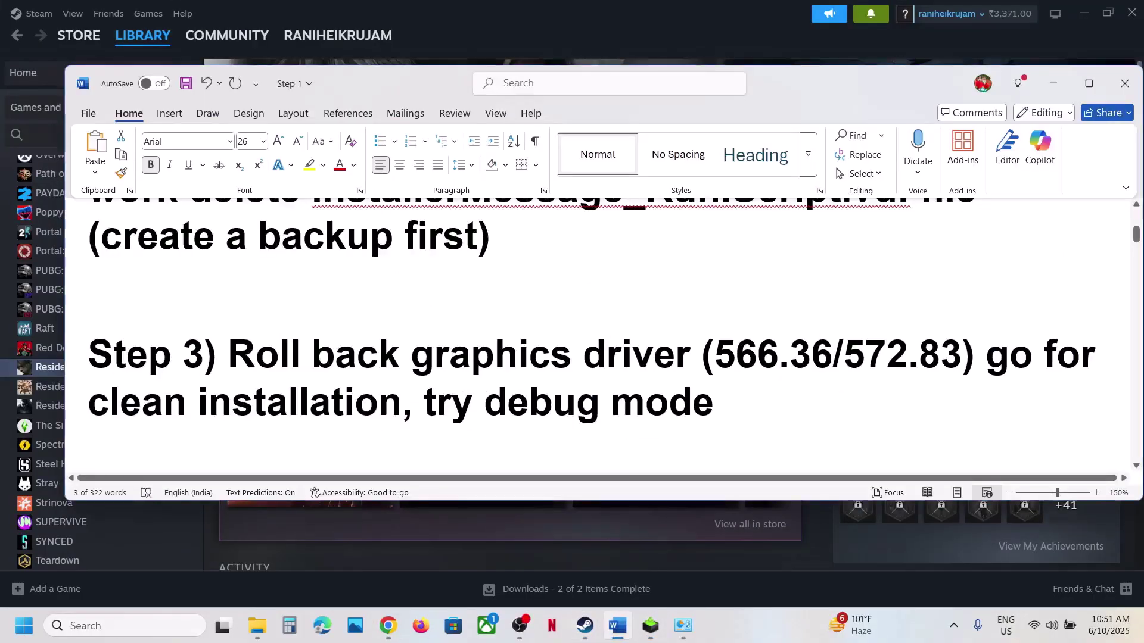
{"action": "left_click_drag", "start_coordinate": [425, 393], "coordinate": [691, 390]}
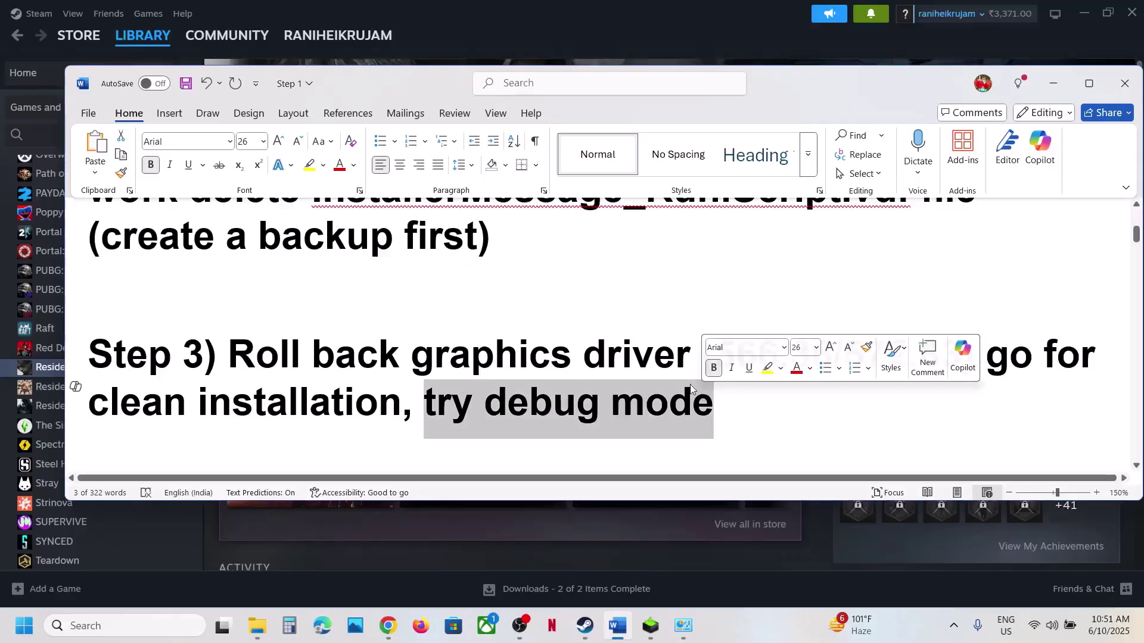
- Show the desktop, open the NVIDIA Control Panel from there, and maximize its window
{"action": "key", "text": "super+d"}
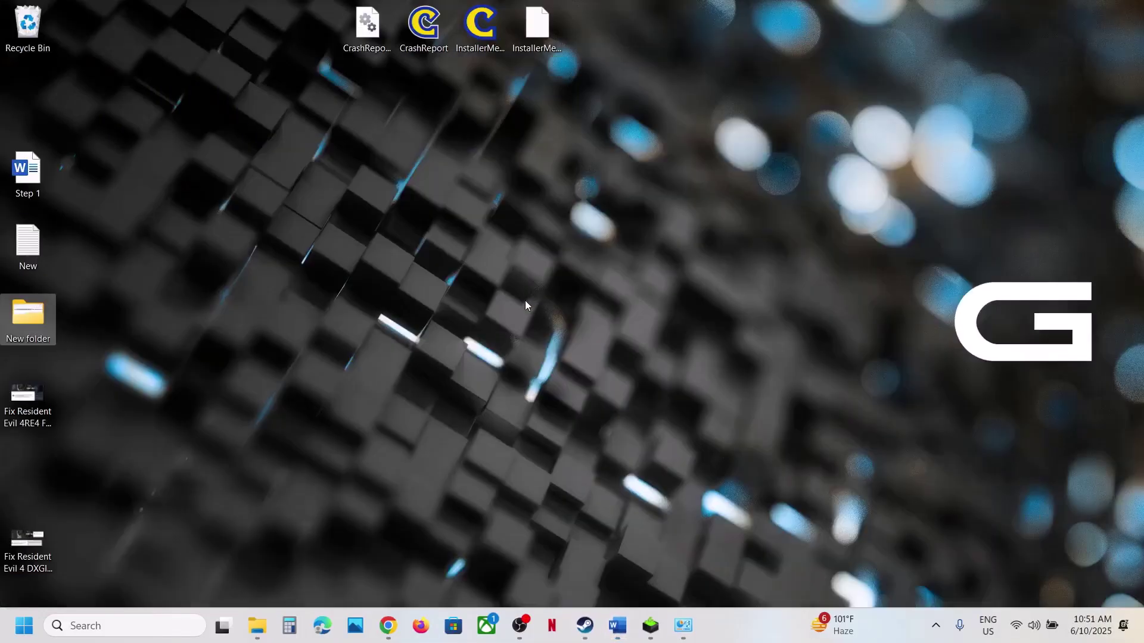
{"action": "right_click", "coordinate": [525, 301]}
{"action": "left_click", "coordinate": [592, 534]}
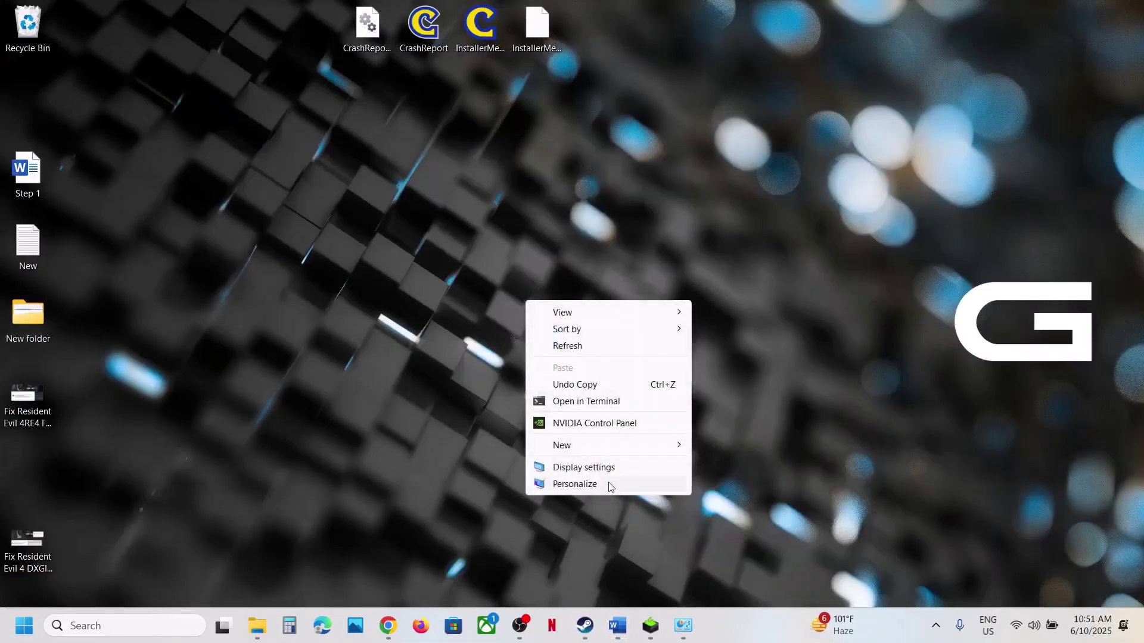
{"action": "left_click", "coordinate": [568, 424]}
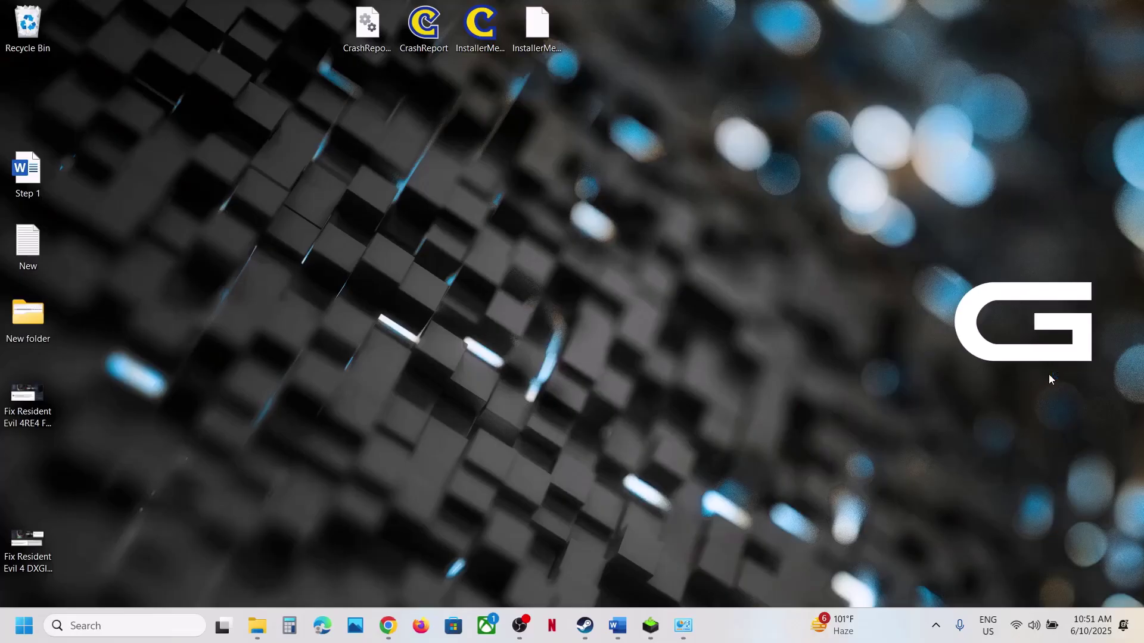
{"action": "left_click", "coordinate": [651, 459]}
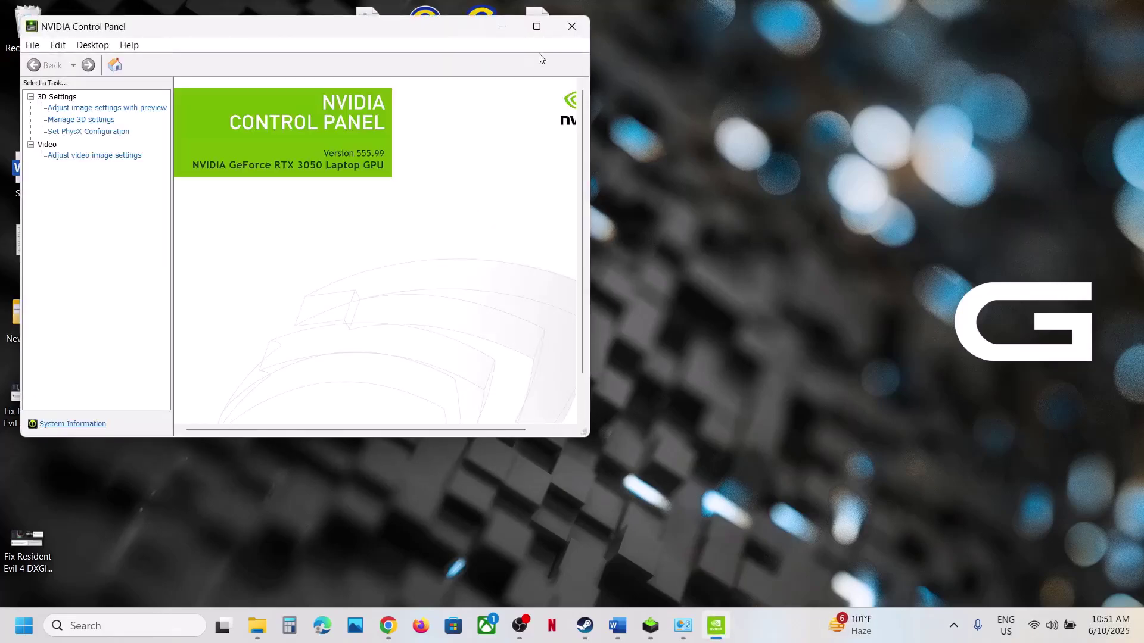
{"action": "left_click", "coordinate": [535, 28]}
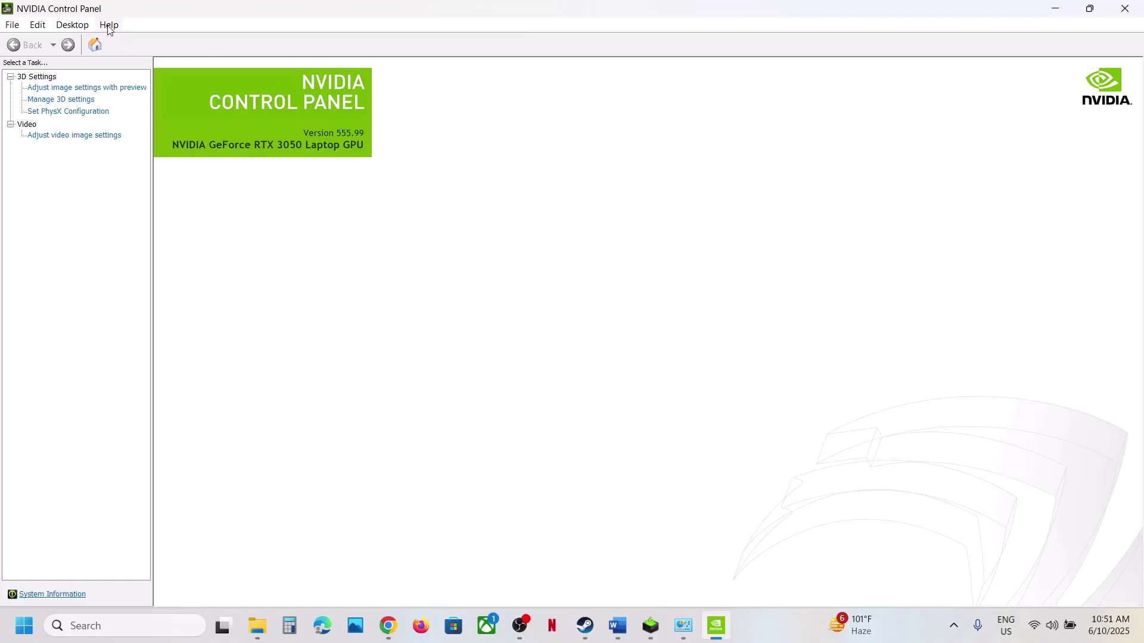
- Enable Debug Mode in the NVIDIA Control Panel and check that the option is ticked
{"action": "left_click", "coordinate": [109, 27]}
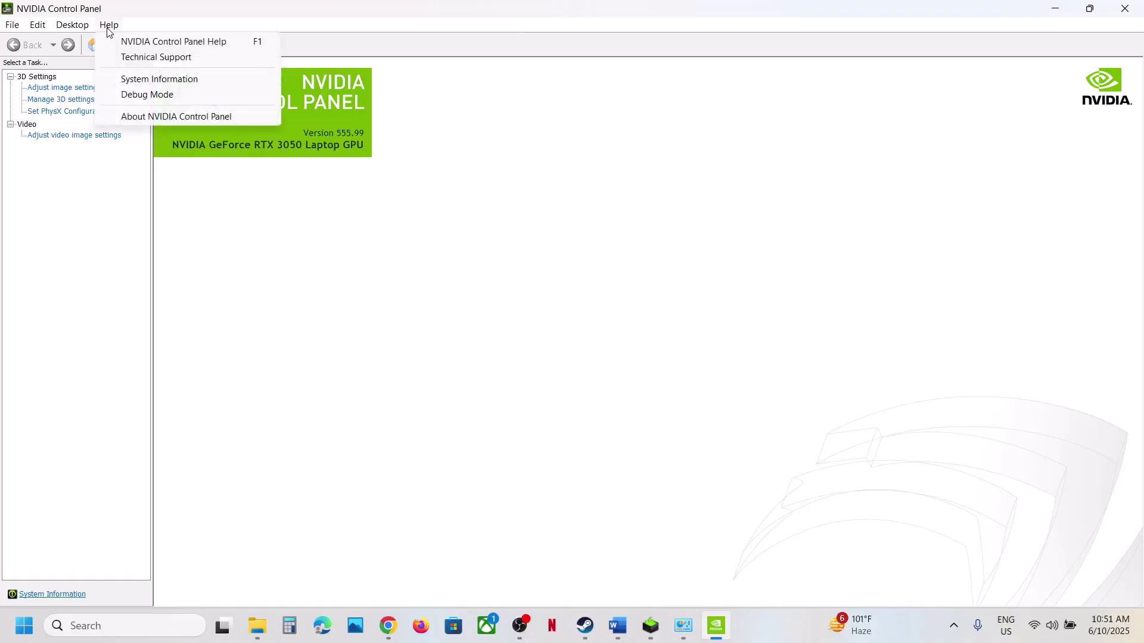
{"action": "left_click", "coordinate": [153, 102]}
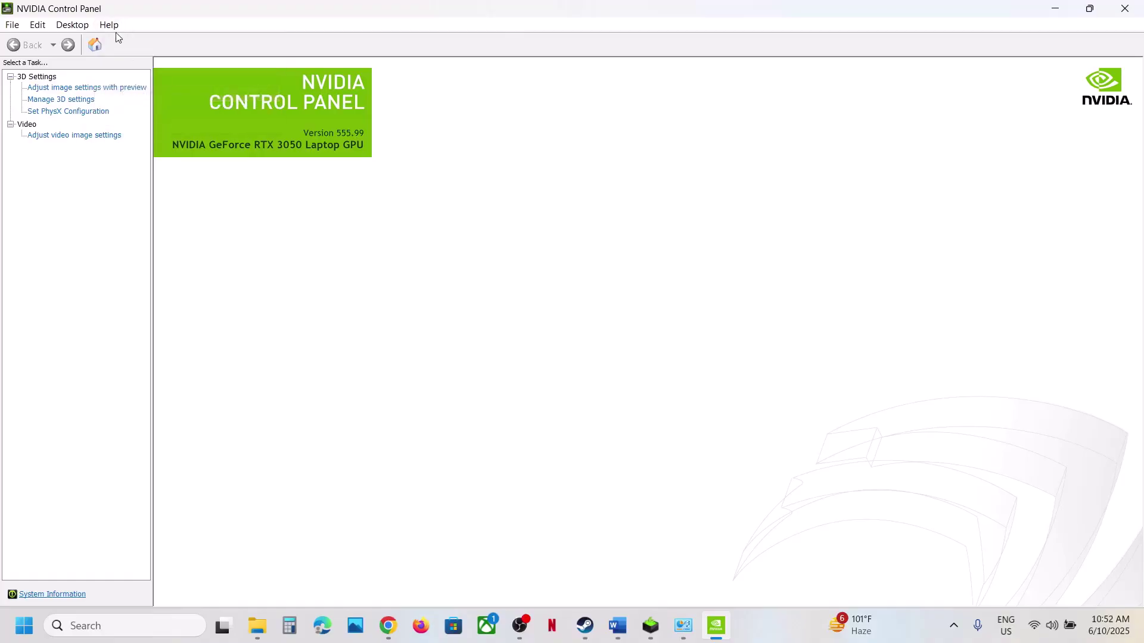
{"action": "left_click", "coordinate": [110, 26]}
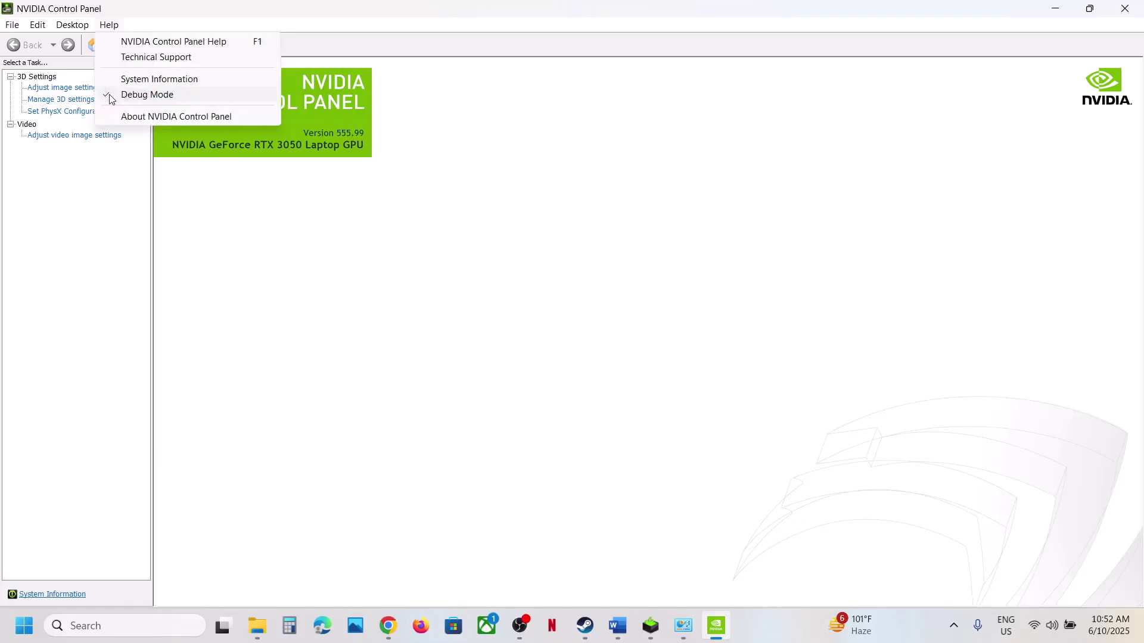
{"action": "left_click", "coordinate": [315, 303]}
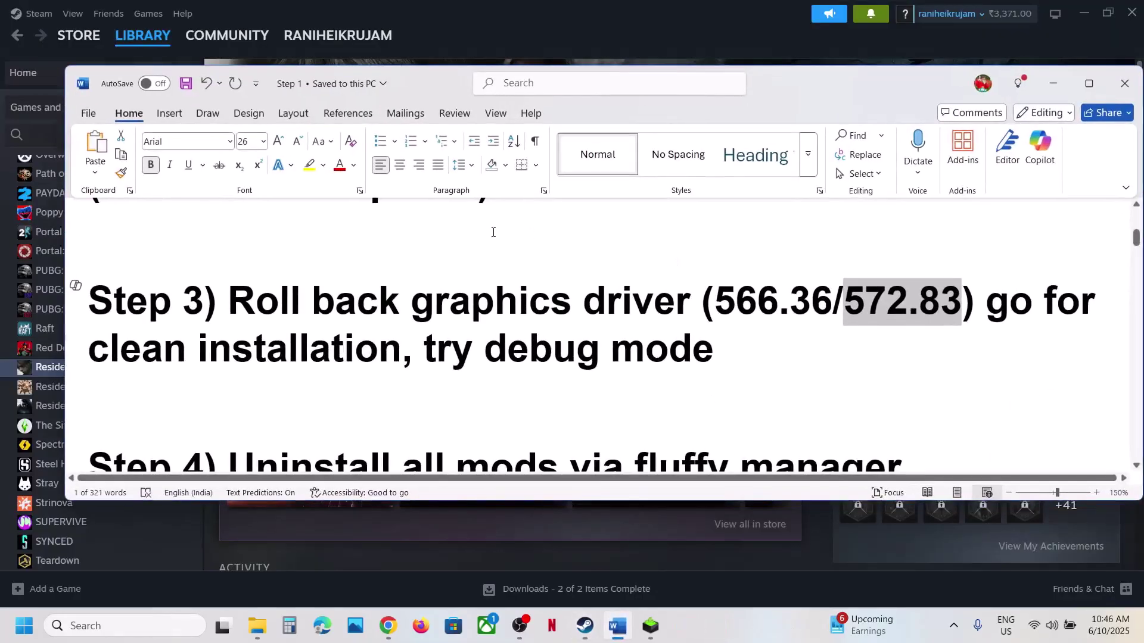
- Highlight the Step 4 instruction "Uninstall all mods via fluffy manager" in the Word document
{"action": "scroll", "coordinate": [535, 381], "scroll_direction": "down", "scroll_amount": 2}
{"action": "left_click_drag", "start_coordinate": [251, 358], "coordinate": [903, 367]}
{"action": "left_click", "coordinate": [490, 360]}
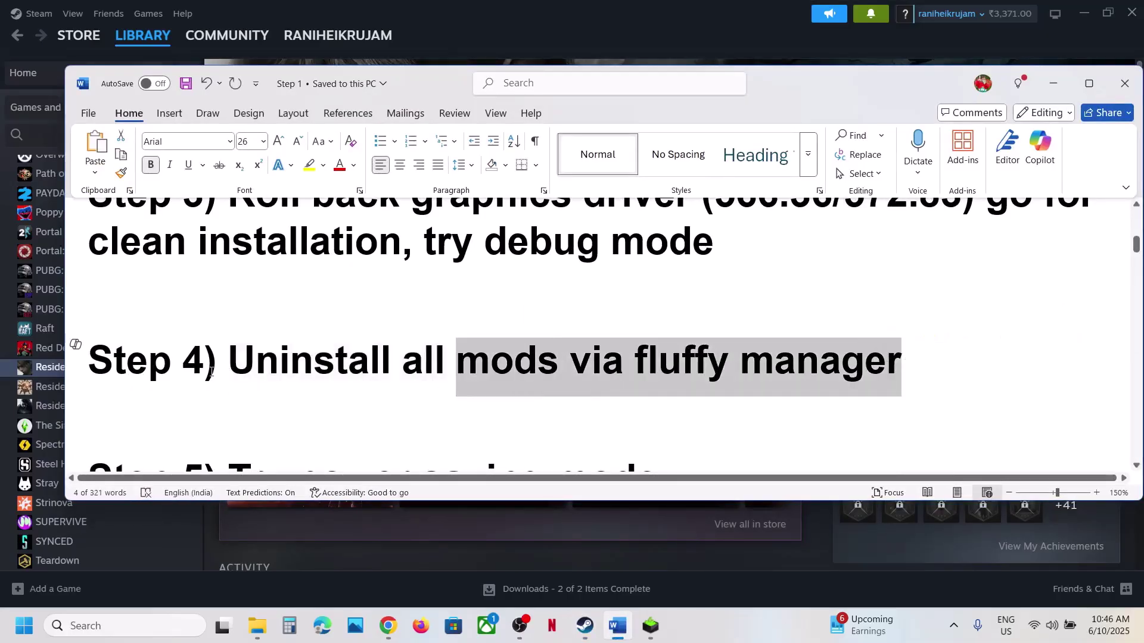
{"action": "left_click_drag", "start_coordinate": [273, 365], "coordinate": [902, 364]}
- Highlight the Step 5 instruction "Try power saving mode" and return to the Steam window
{"action": "scroll", "coordinate": [209, 325], "scroll_direction": "down", "scroll_amount": 2}
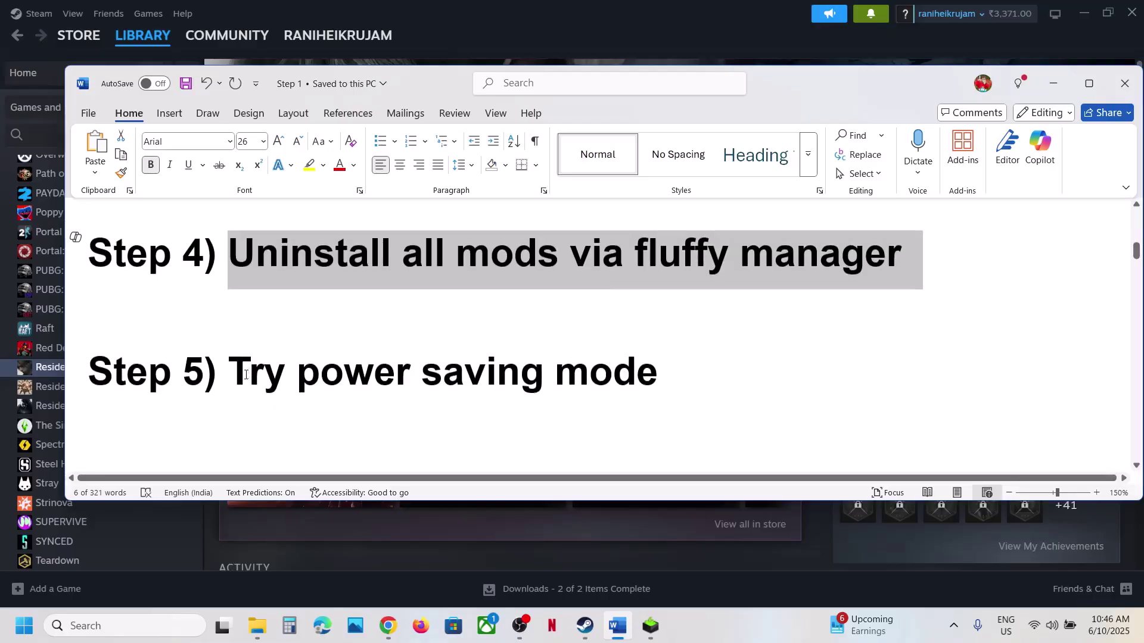
{"action": "left_click_drag", "start_coordinate": [238, 373], "coordinate": [759, 380]}
{"action": "left_click", "coordinate": [665, 20]}
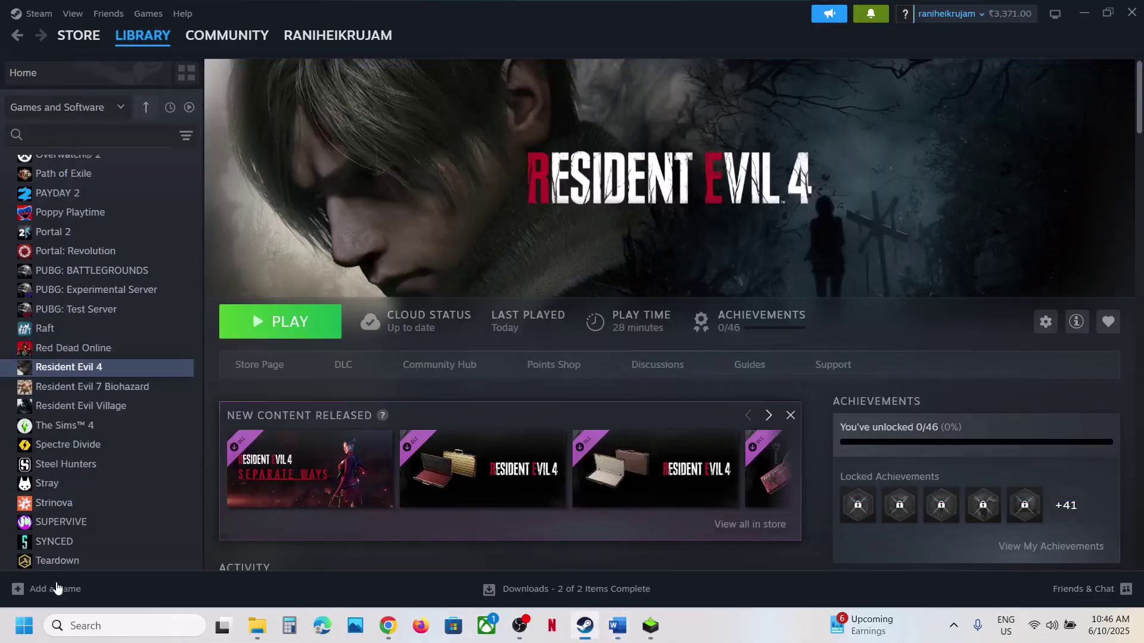
- Search Windows for "control", open Control Panel, and go to Power Options under Hardware and Sound
{"action": "left_click", "coordinate": [110, 620]}
{"action": "type", "text": "con"}
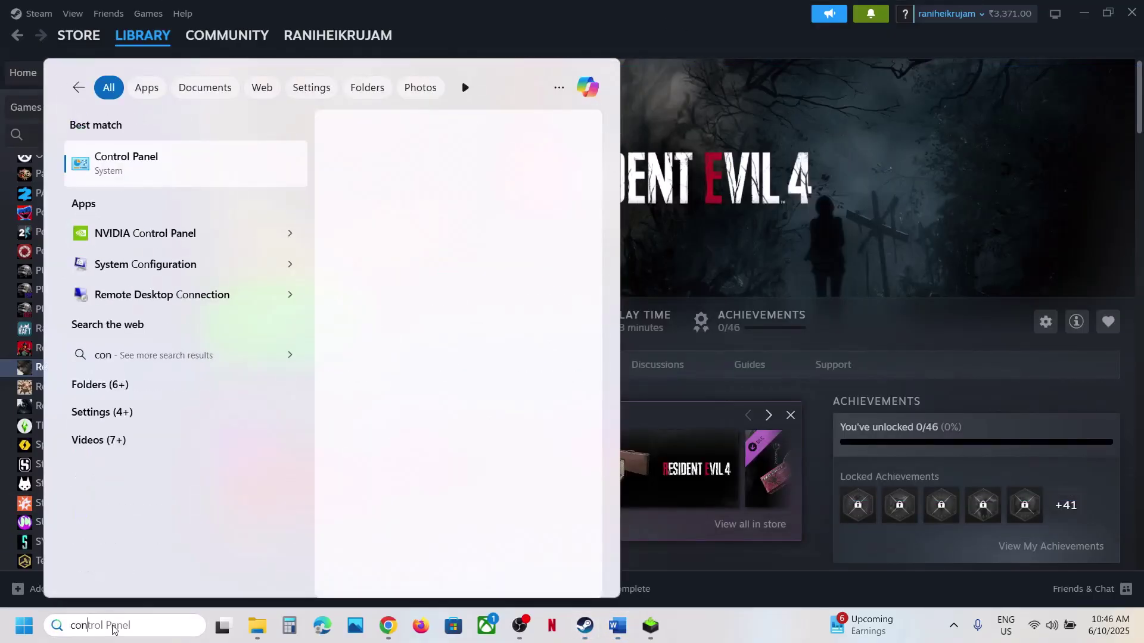
{"action": "type", "text": "trol"}
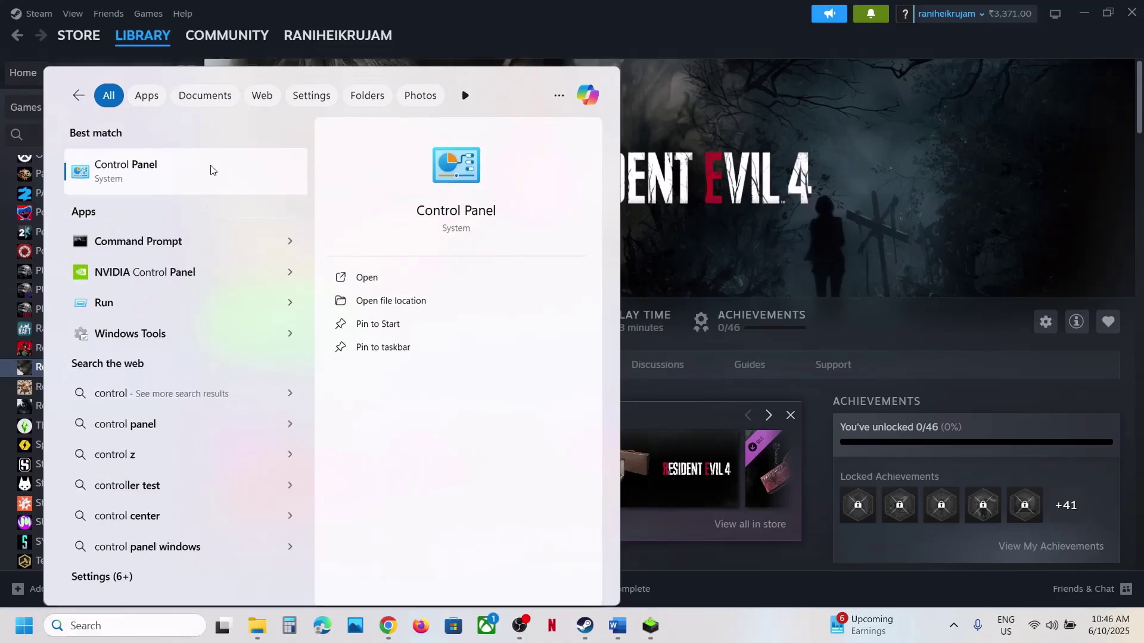
{"action": "left_click", "coordinate": [209, 171]}
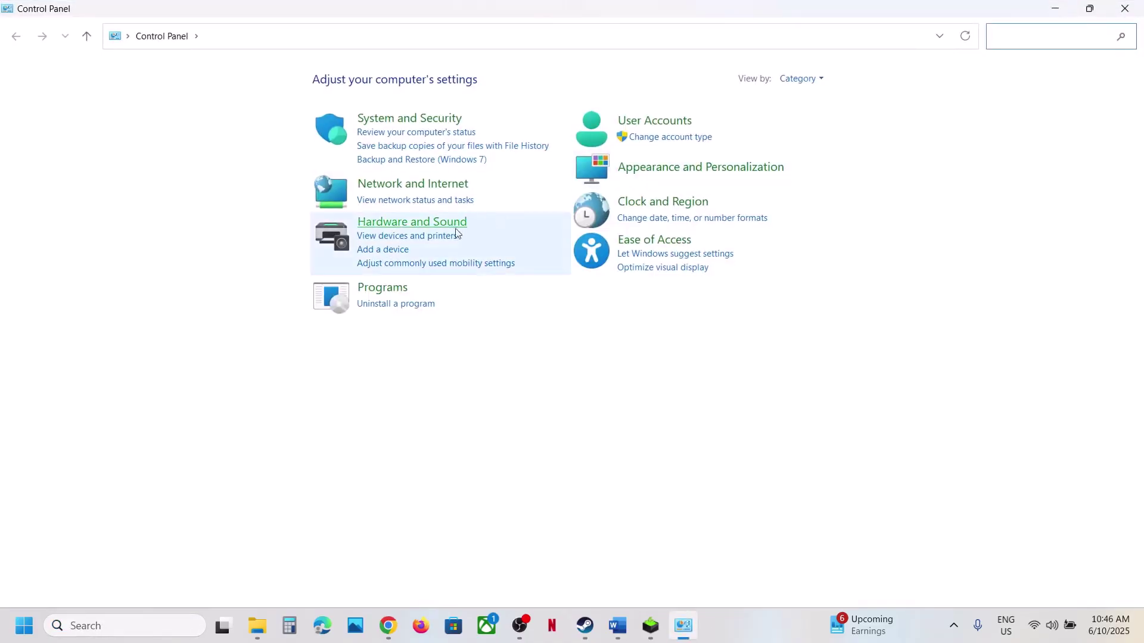
{"action": "left_click", "coordinate": [428, 224]}
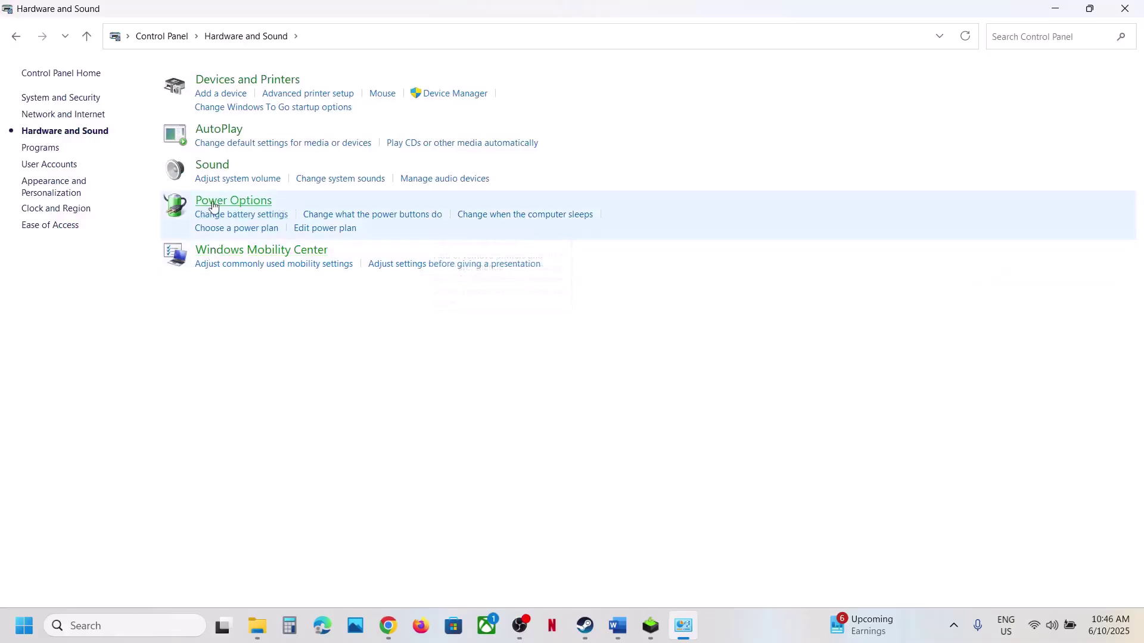
{"action": "left_click", "coordinate": [217, 202]}
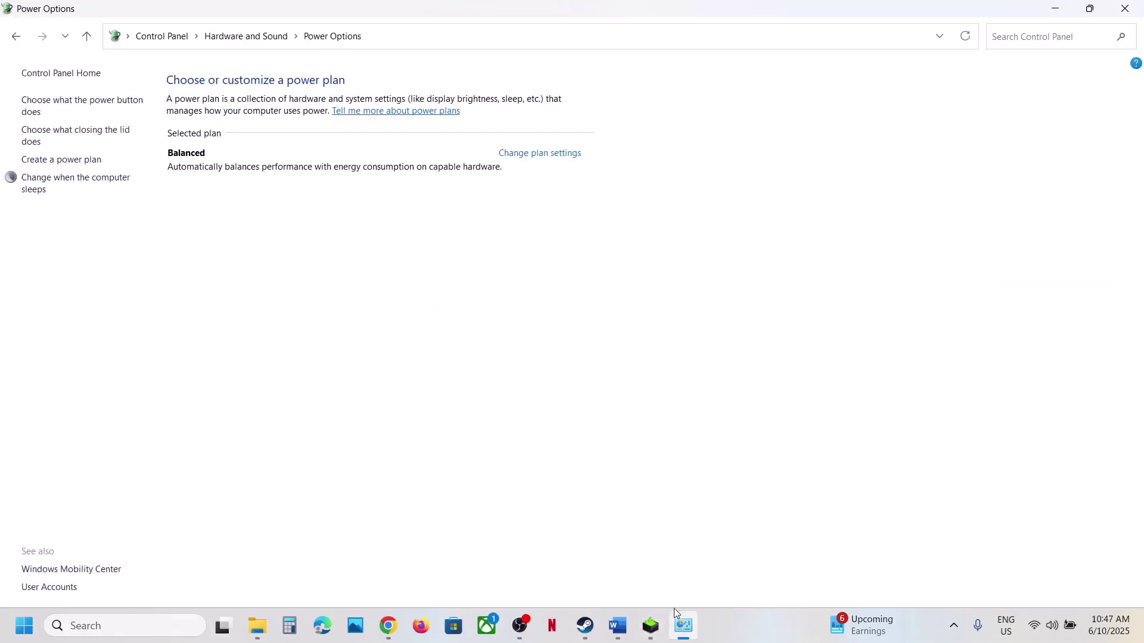
- View the Power Saver.jpg picture to see where the Power saver plan is located, and close it
{"action": "left_click", "coordinate": [749, 627]}
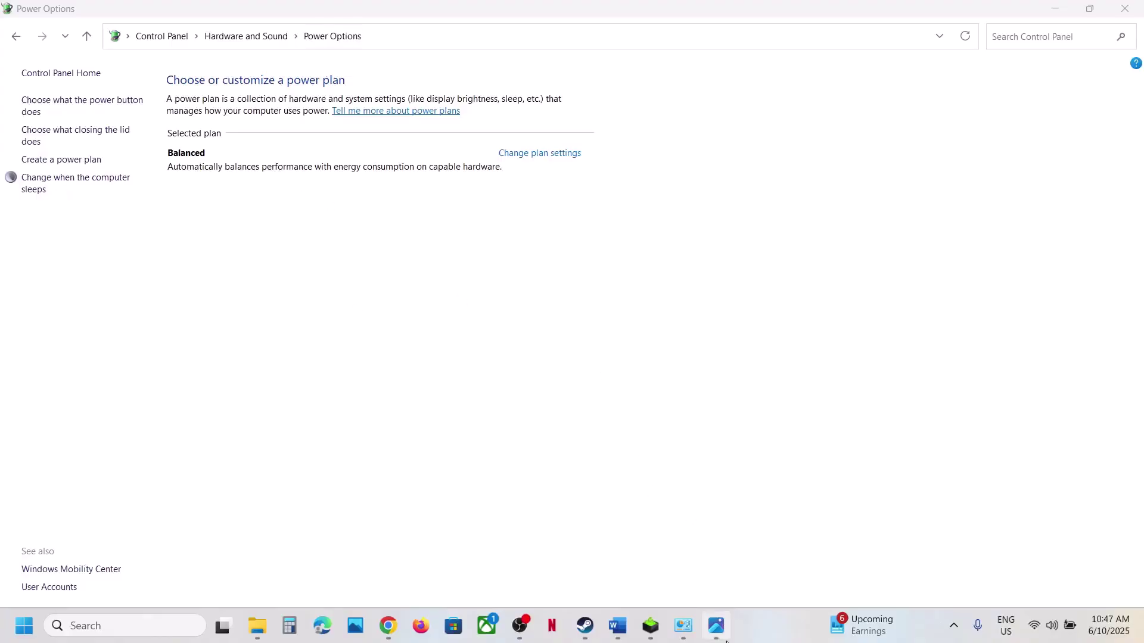
{"action": "mouse_move", "coordinate": [716, 625]}
{"action": "left_click", "coordinate": [715, 557]}
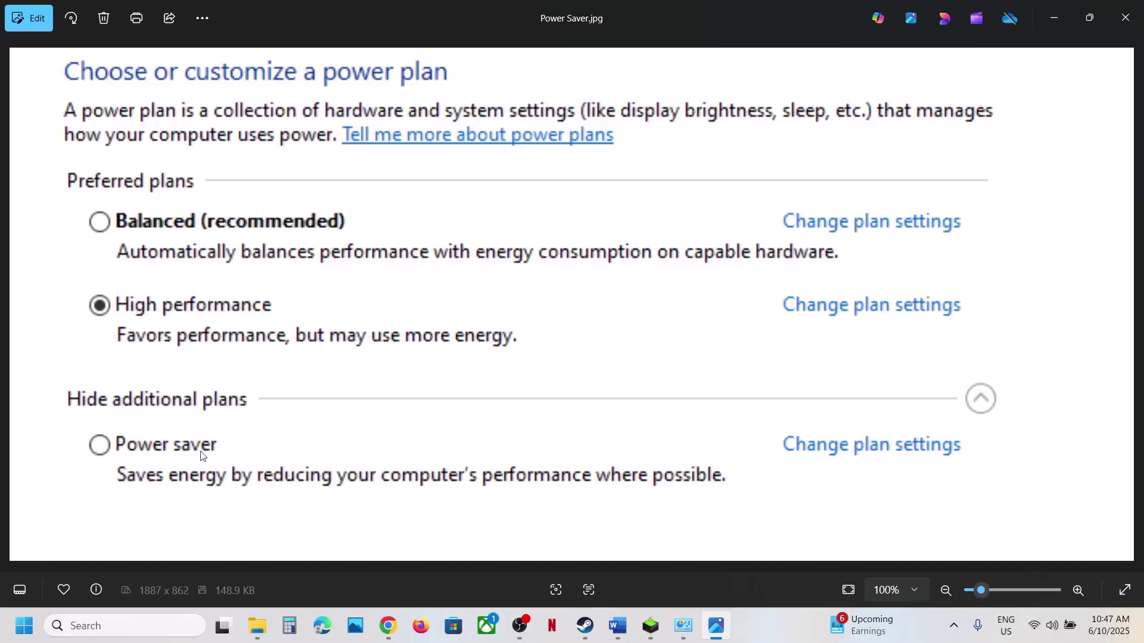
{"action": "left_click", "coordinate": [1125, 18]}
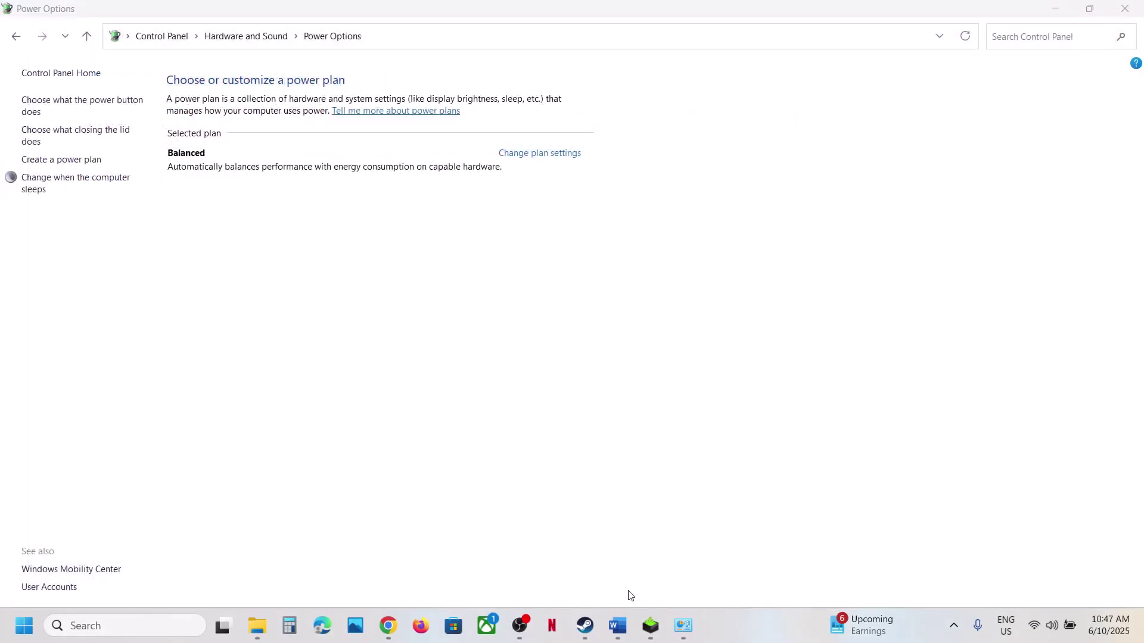
- Switch to the Word document and highlight Step 6 about trying -dx11/-dx12
{"action": "left_click", "coordinate": [619, 627]}
{"action": "scroll", "coordinate": [294, 405], "scroll_direction": "down", "scroll_amount": 3}
{"action": "scroll", "coordinate": [285, 376], "scroll_direction": "up", "scroll_amount": 1}
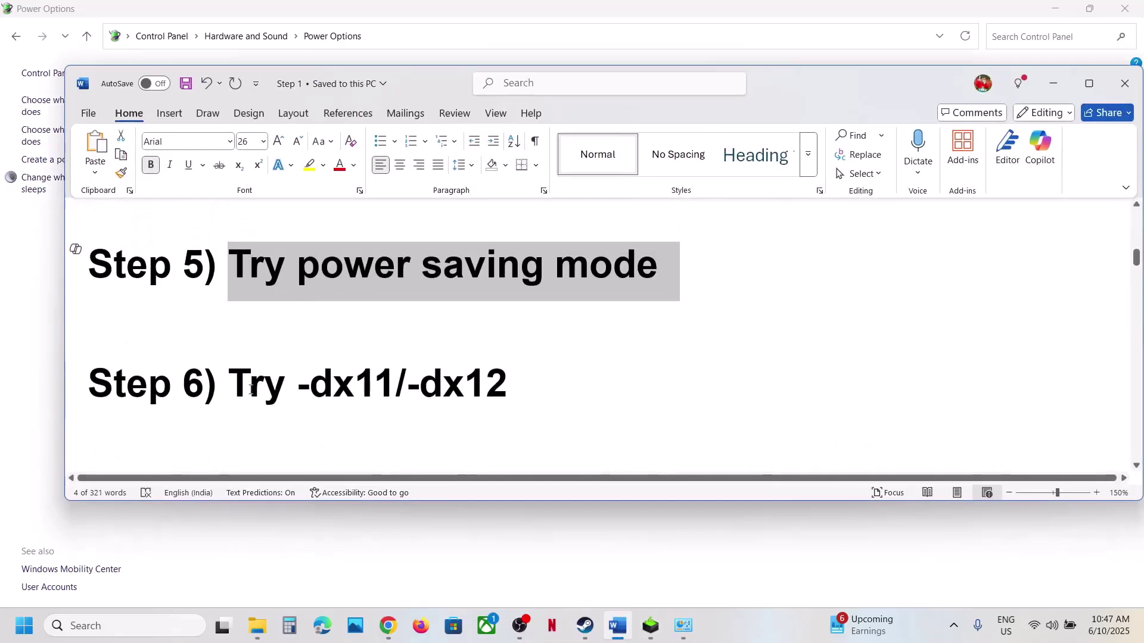
{"action": "left_click_drag", "start_coordinate": [285, 375], "coordinate": [89, 322]}
- Switch to Steam, open the properties of Resident Evil 4, and set its launch option to -dx11
{"action": "left_click", "coordinate": [587, 627]}
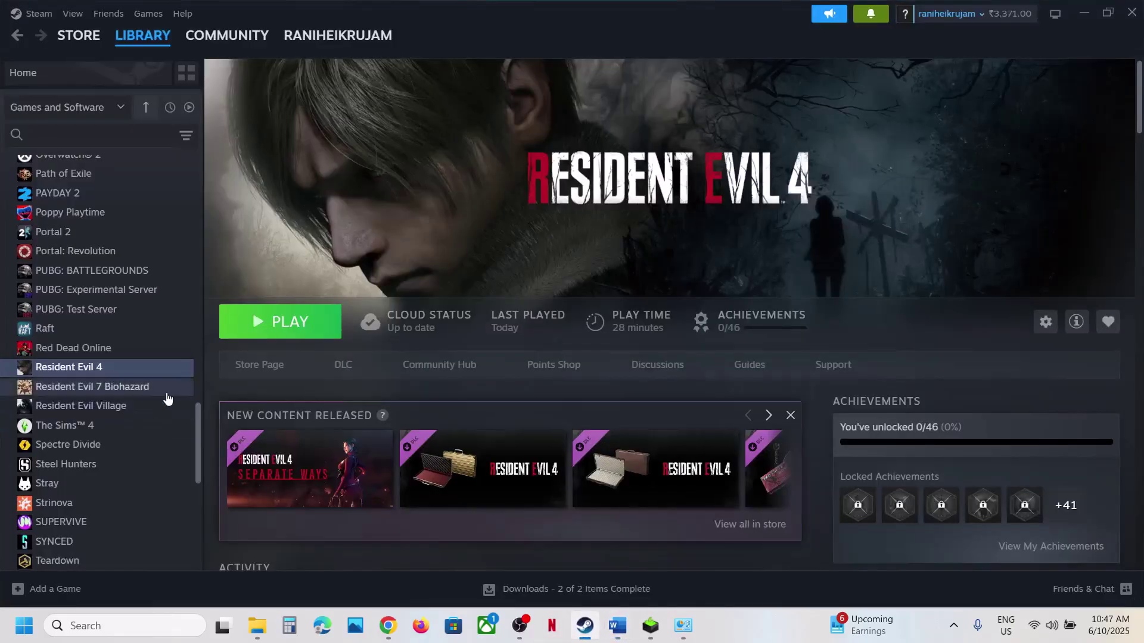
{"action": "left_click", "coordinate": [89, 368]}
{"action": "right_click", "coordinate": [90, 368]}
{"action": "left_click", "coordinate": [134, 480]}
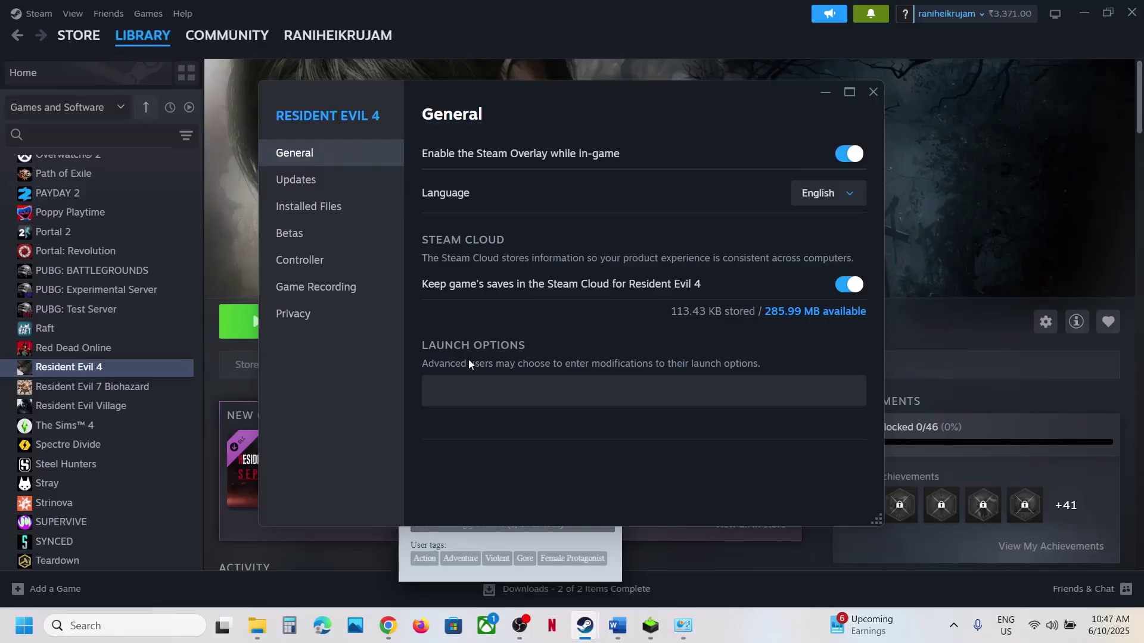
{"action": "left_click", "coordinate": [479, 382]}
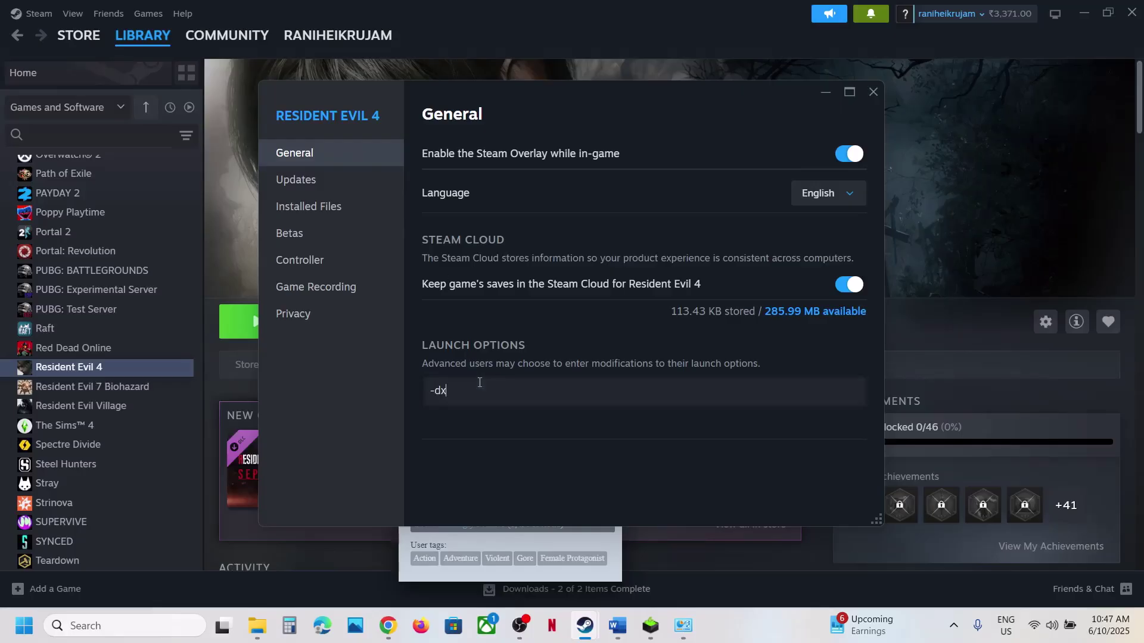
{"action": "type", "text": "-dx11"}
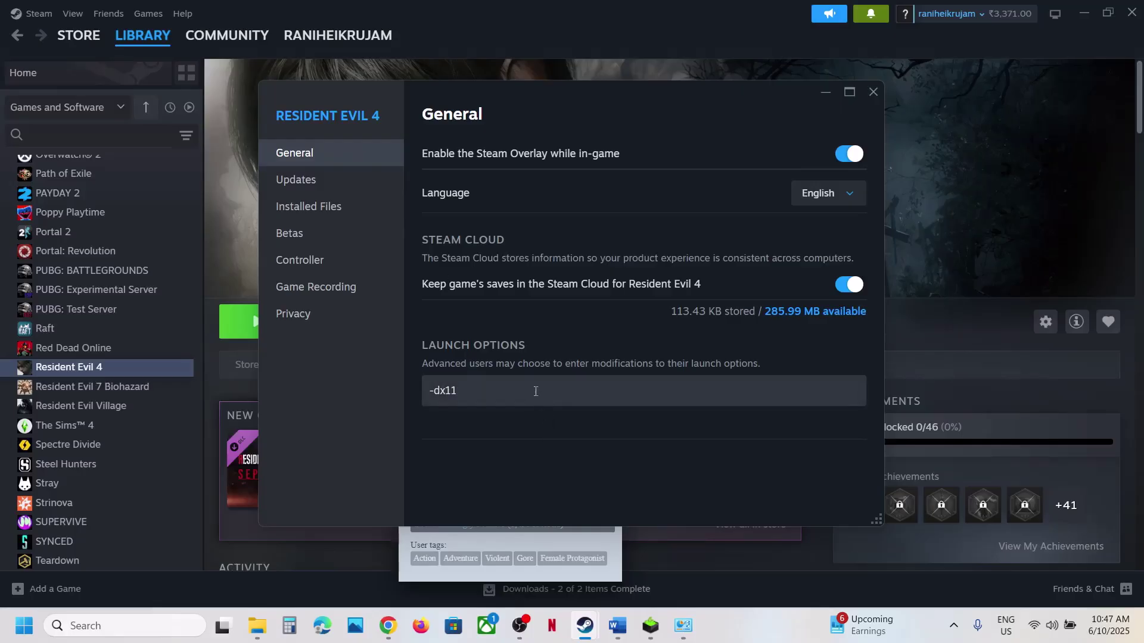
- Replace the launch option with -dx12, clear it again, and close the game's properties
{"action": "left_click_drag", "start_coordinate": [536, 392], "coordinate": [342, 396]}
{"action": "key", "text": "BackSpace"}
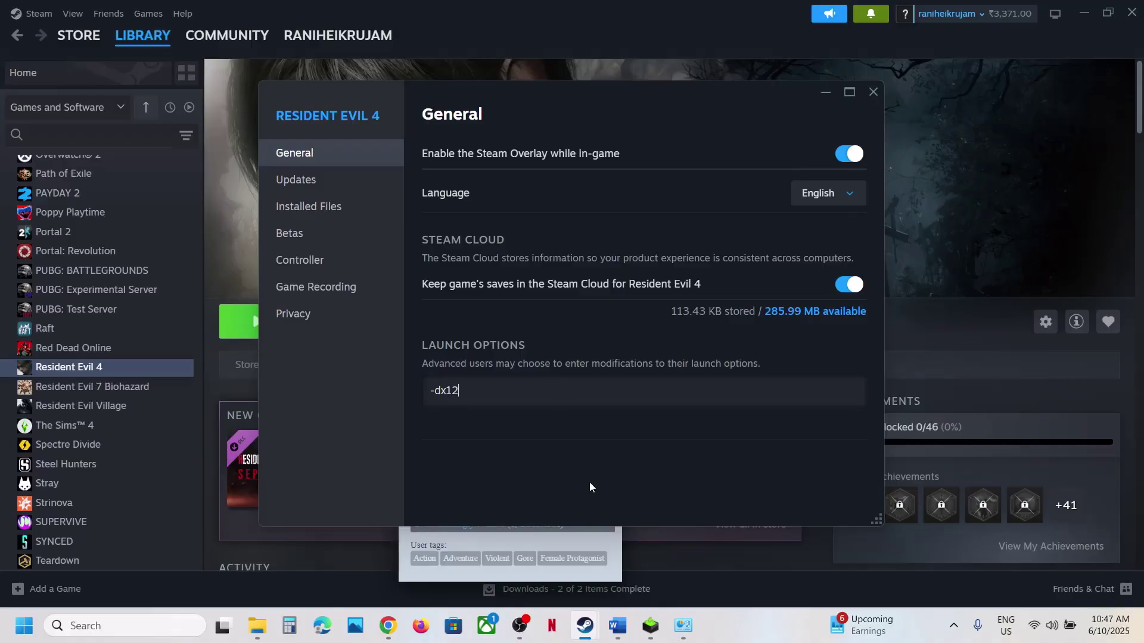
{"action": "left_click_drag", "start_coordinate": [524, 393], "coordinate": [426, 393]}
{"action": "key", "text": "BackSpace"}
{"action": "left_click", "coordinate": [880, 98]}
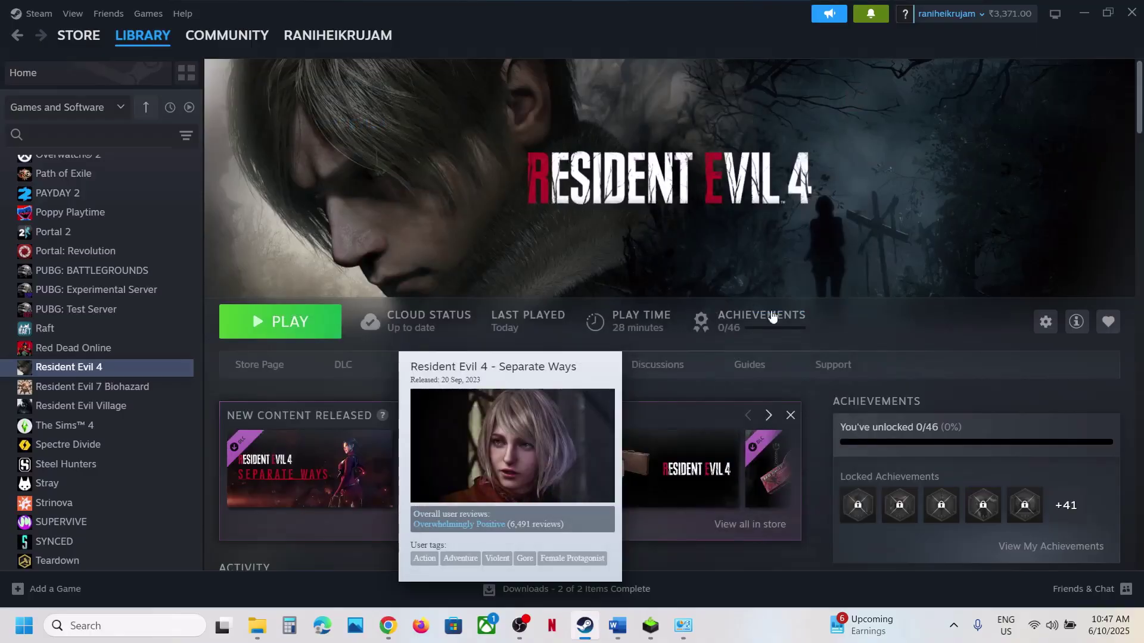
- Highlight "Run the game from the game installation folder" in Step 7 of the Word document and return to Steam
{"action": "left_click", "coordinate": [617, 625]}
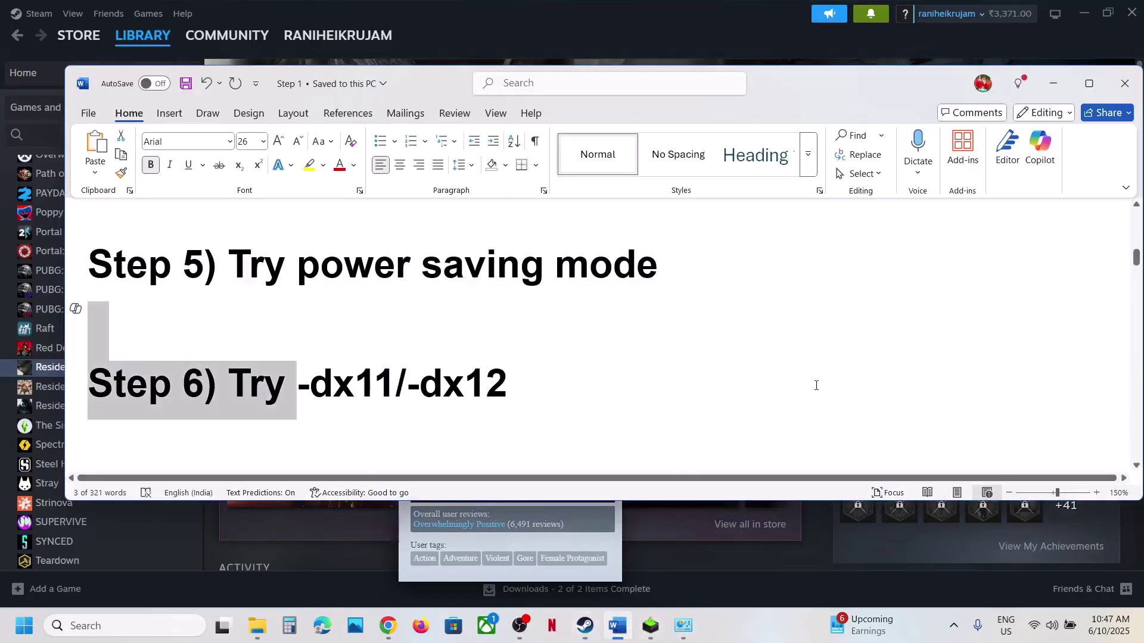
{"action": "scroll", "coordinate": [387, 374], "scroll_direction": "down", "scroll_amount": 3}
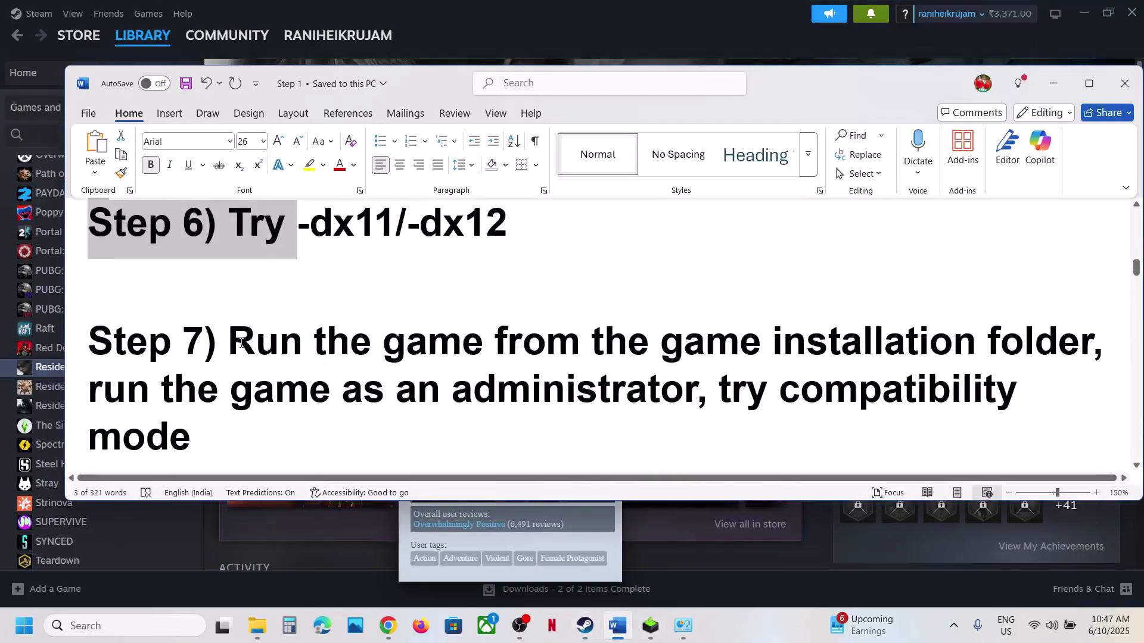
{"action": "left_click_drag", "start_coordinate": [229, 342], "coordinate": [1093, 342]}
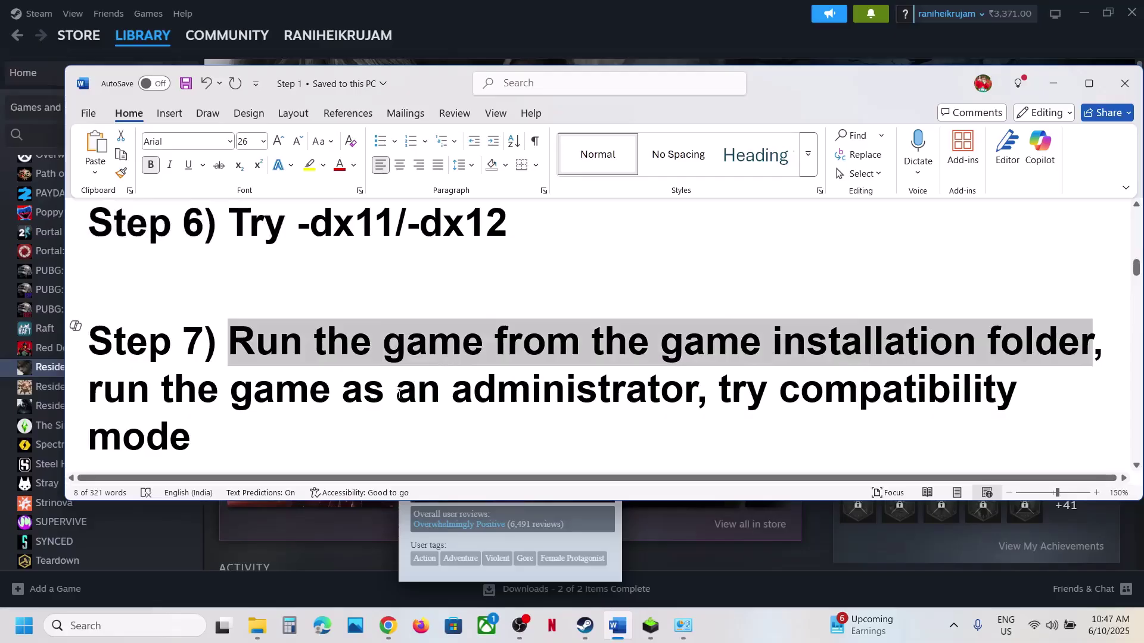
{"action": "left_click", "coordinate": [616, 20]}
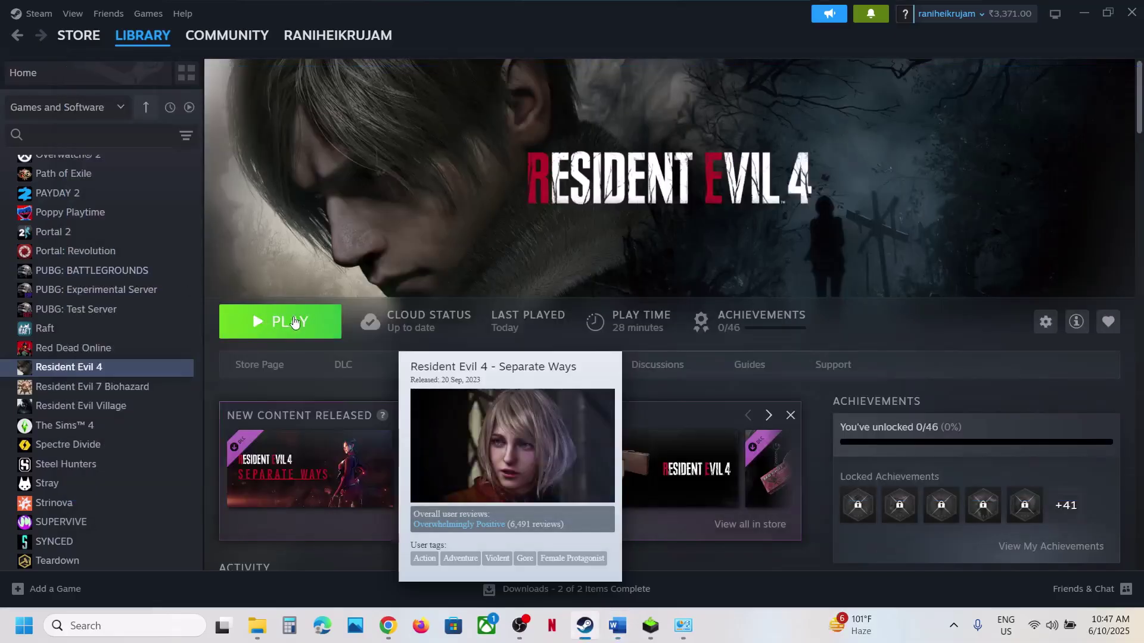
- Open Resident Evil 4's local files from the Steam library and select the re4 application in the installation folder
{"action": "left_click", "coordinate": [95, 351]}
{"action": "left_click", "coordinate": [92, 368]}
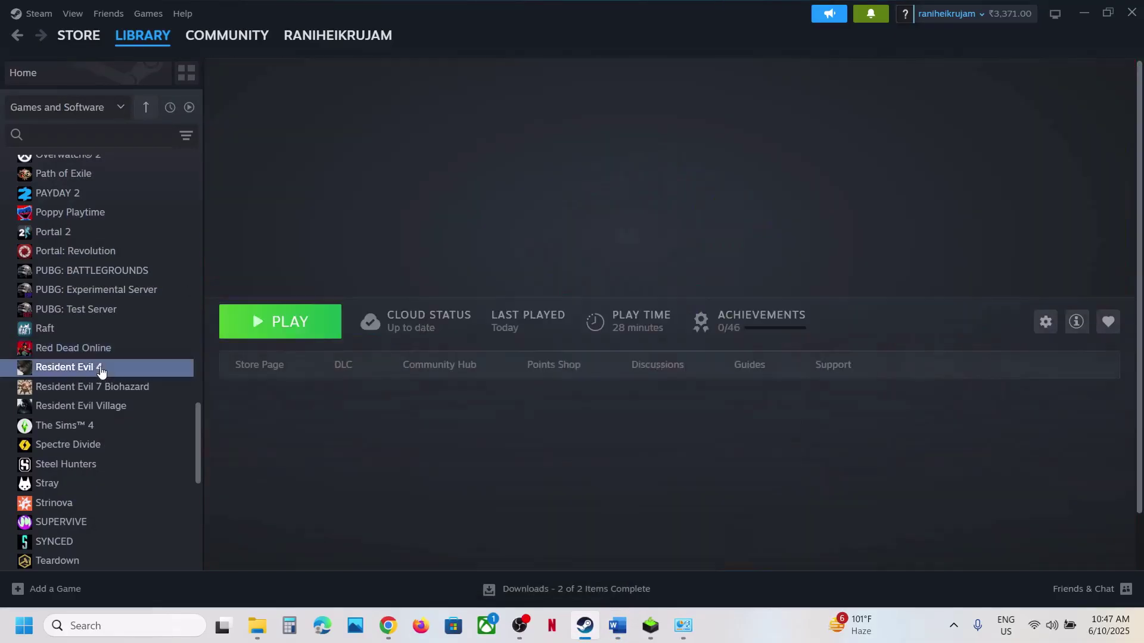
{"action": "right_click", "coordinate": [92, 370]}
{"action": "mouse_move", "coordinate": [134, 456]}
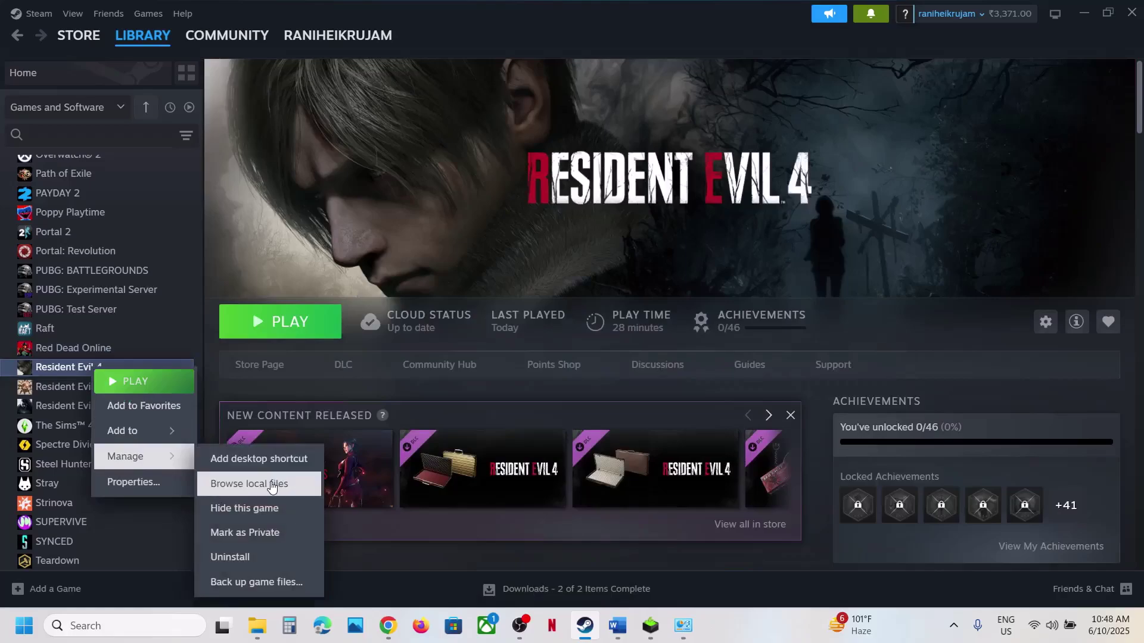
{"action": "left_click", "coordinate": [262, 480]}
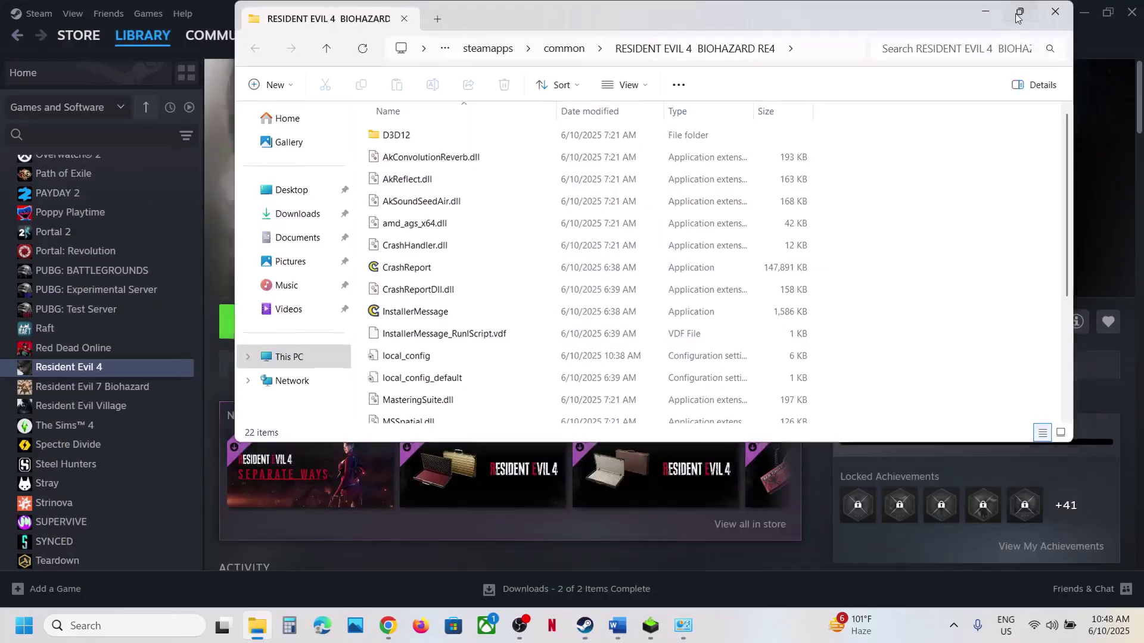
{"action": "left_click", "coordinate": [1020, 11]}
{"action": "scroll", "coordinate": [216, 506], "scroll_direction": "down", "scroll_amount": 1}
{"action": "left_click", "coordinate": [216, 539]}
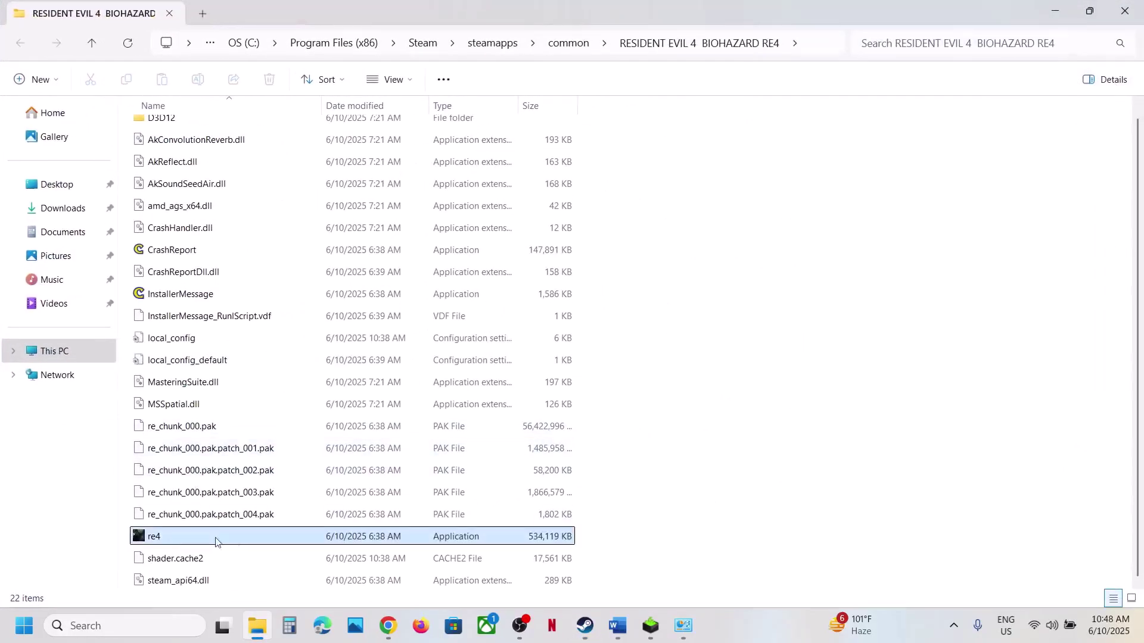
- Set the re4 application's compatibility properties to run the program as an administrator and apply the change
{"action": "right_click", "coordinate": [180, 544]}
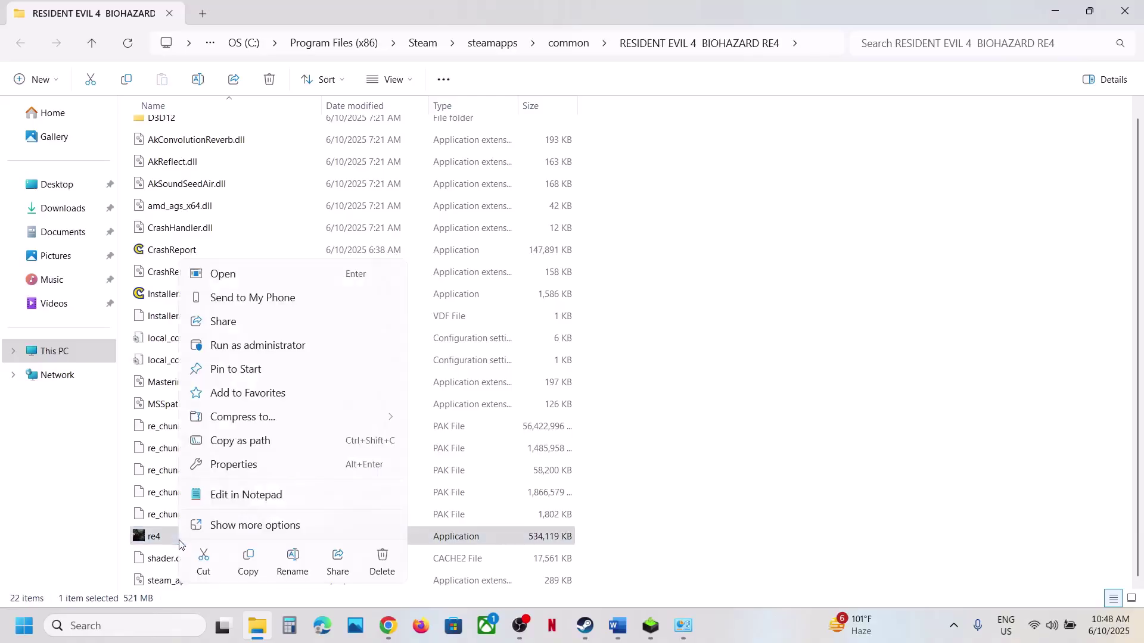
{"action": "left_click", "coordinate": [238, 465]}
{"action": "left_click", "coordinate": [344, 237]}
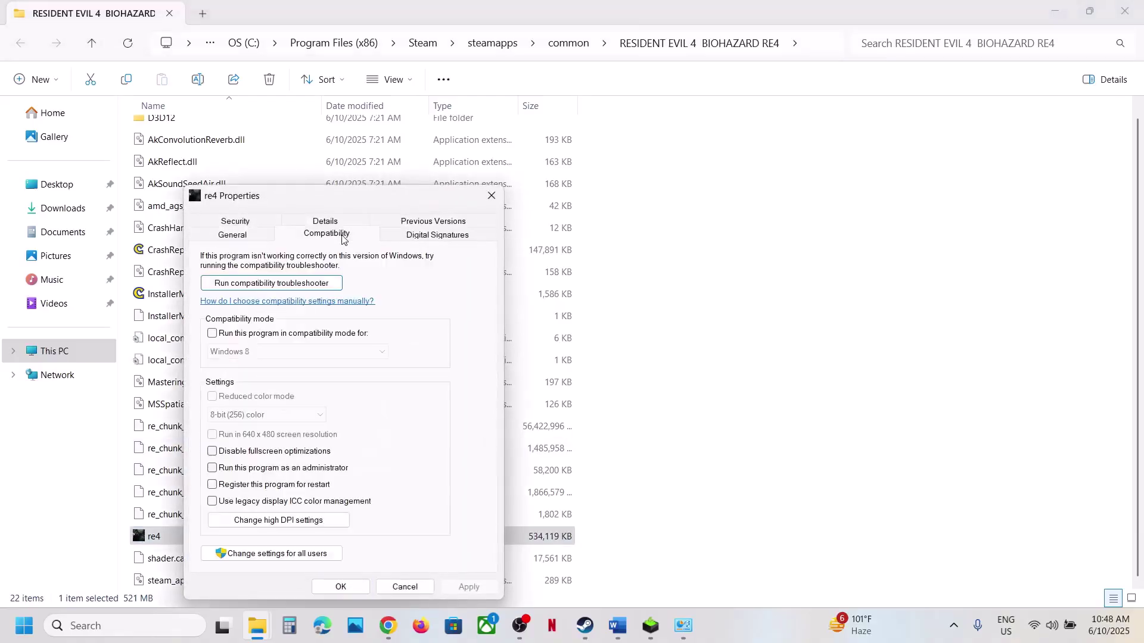
{"action": "left_click", "coordinate": [215, 472]}
{"action": "left_click", "coordinate": [464, 586]}
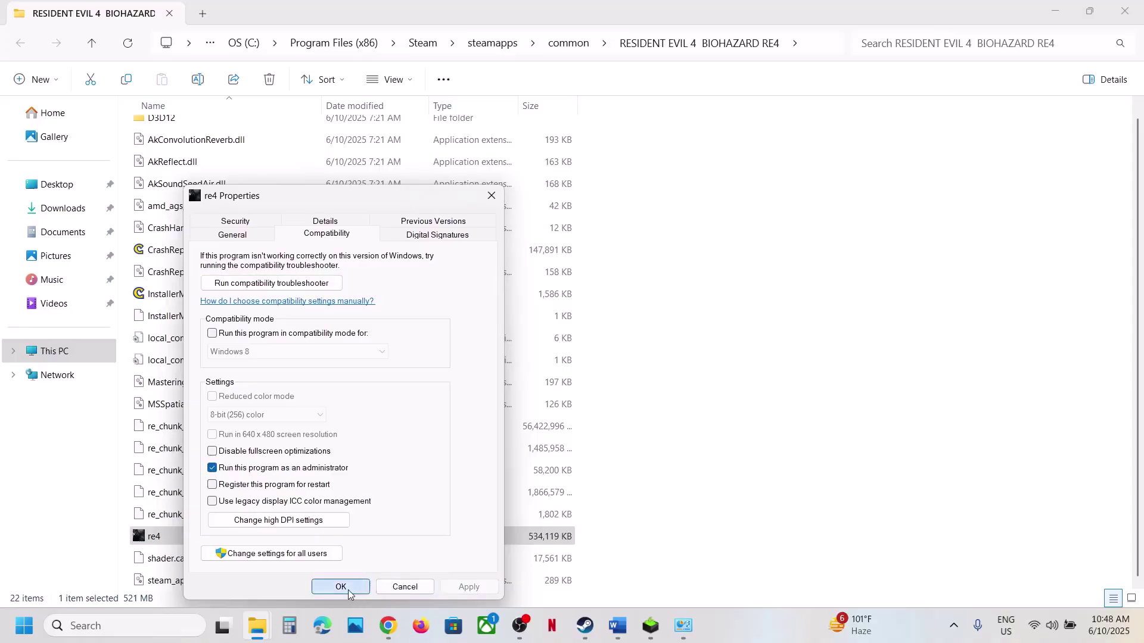
{"action": "left_click", "coordinate": [348, 588]}
- Enable compatibility mode for Windows 8 in the re4 application's properties and apply it
{"action": "right_click", "coordinate": [171, 540]}
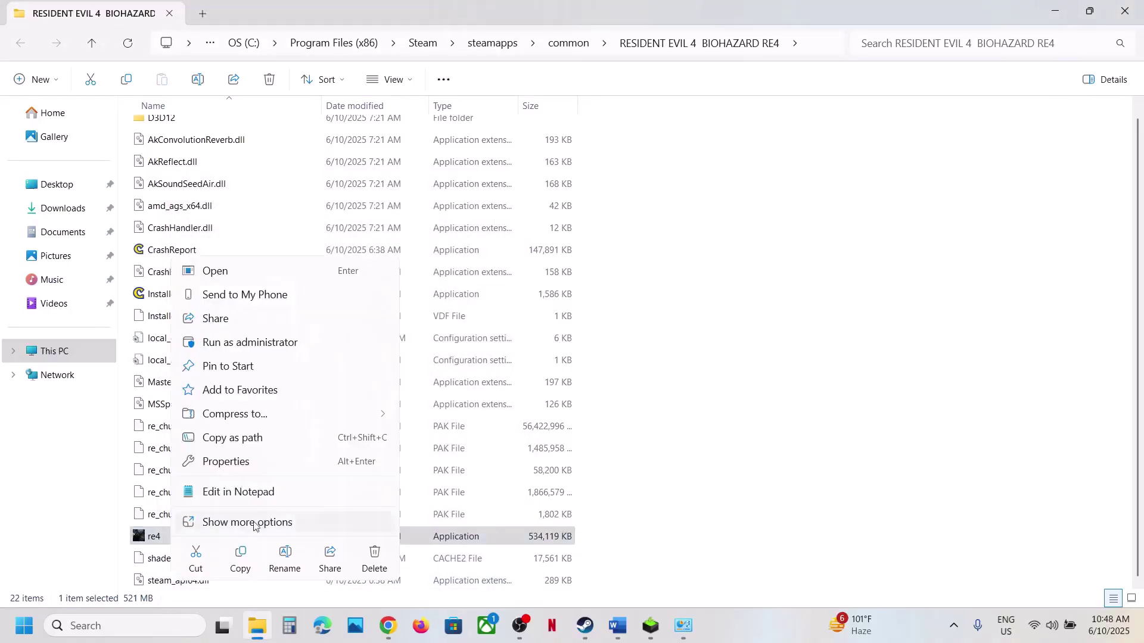
{"action": "left_click", "coordinate": [262, 461]}
{"action": "left_click", "coordinate": [301, 238]}
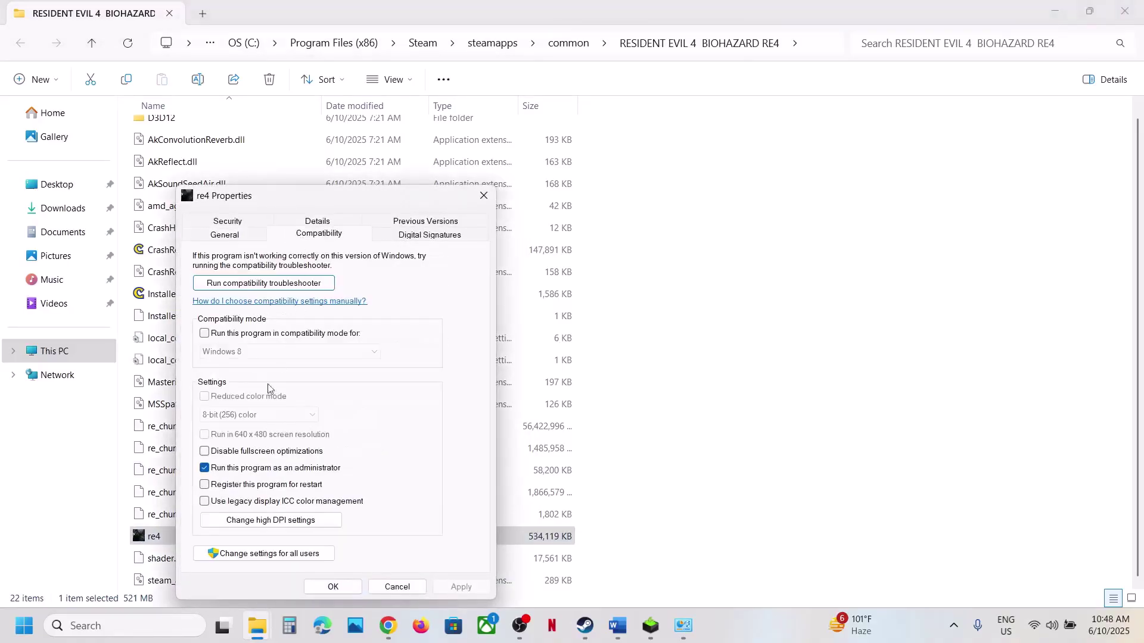
{"action": "left_click", "coordinate": [204, 333]}
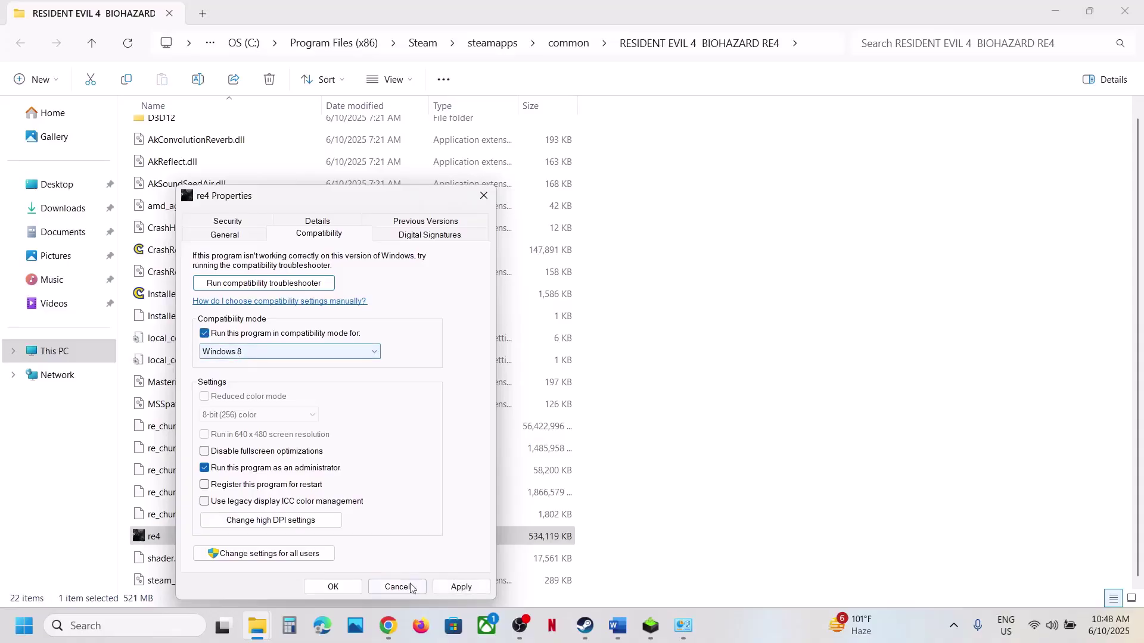
{"action": "left_click", "coordinate": [461, 587]}
{"action": "left_click", "coordinate": [360, 590]}
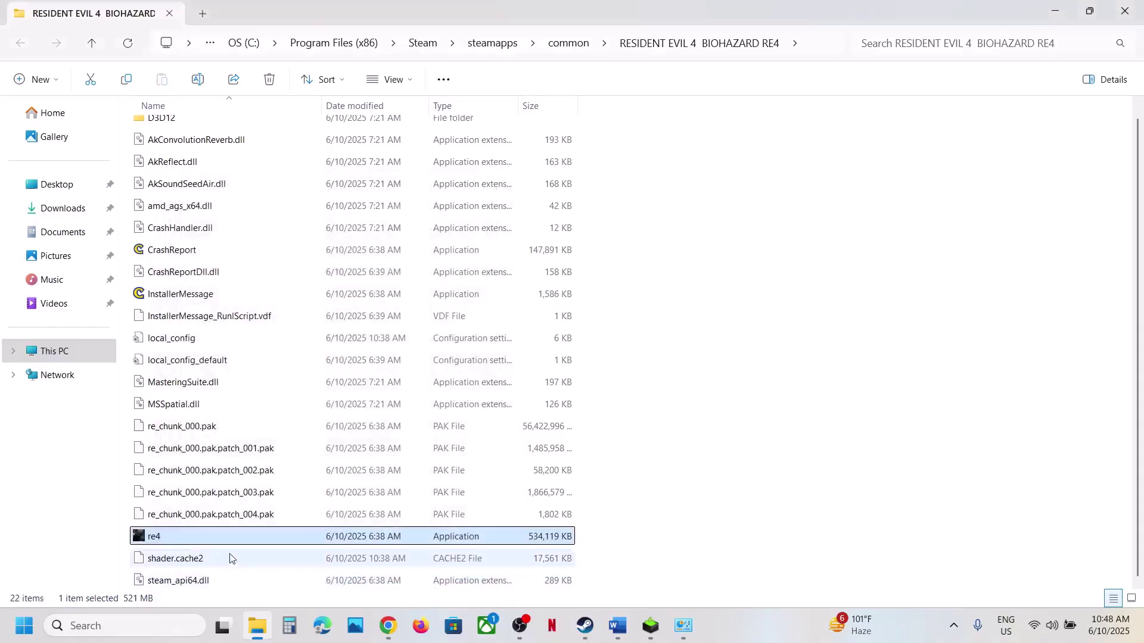
- Change the re4 application's compatibility mode to Windows 7 and apply it
{"action": "right_click", "coordinate": [191, 536]}
{"action": "left_click", "coordinate": [243, 469]}
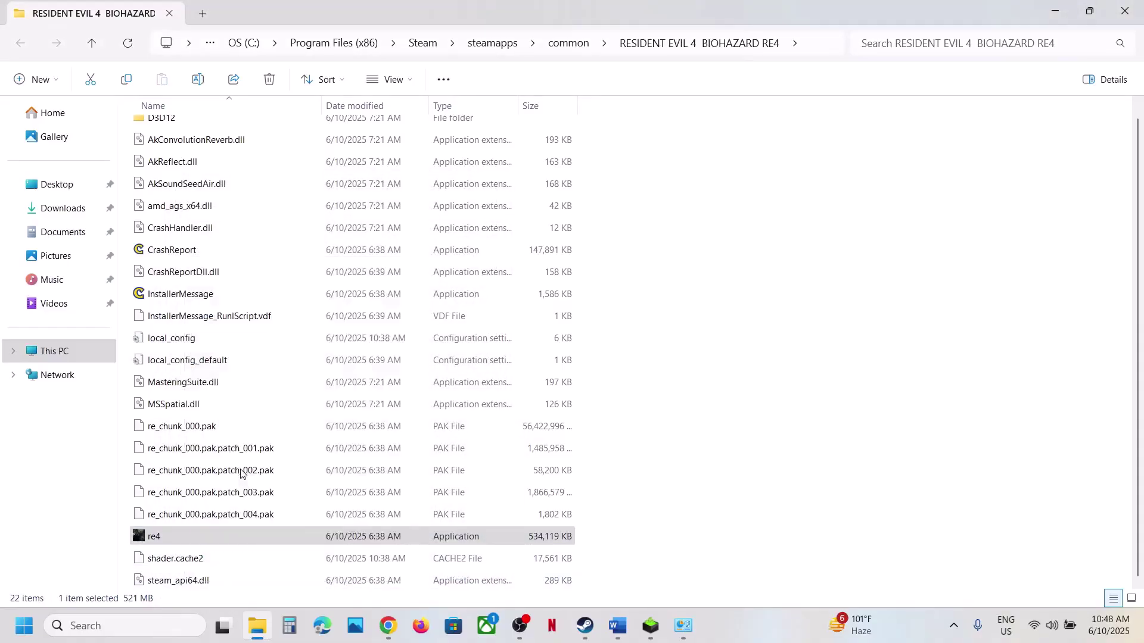
{"action": "left_click", "coordinate": [324, 237]}
{"action": "left_click", "coordinate": [258, 351]}
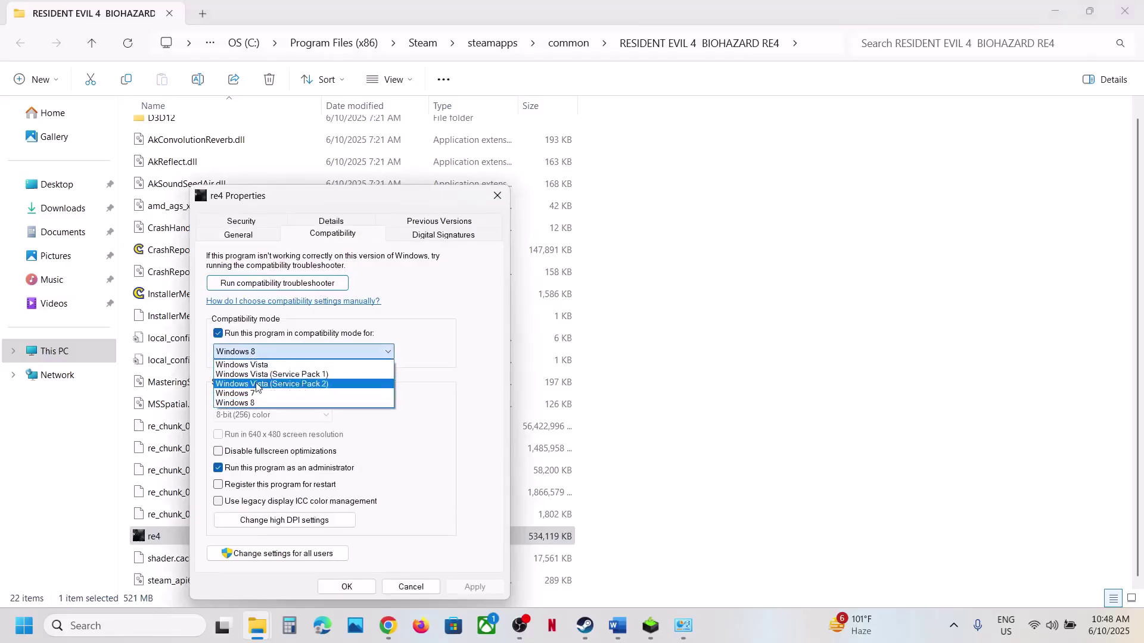
{"action": "left_click", "coordinate": [256, 395]}
{"action": "left_click", "coordinate": [460, 588]}
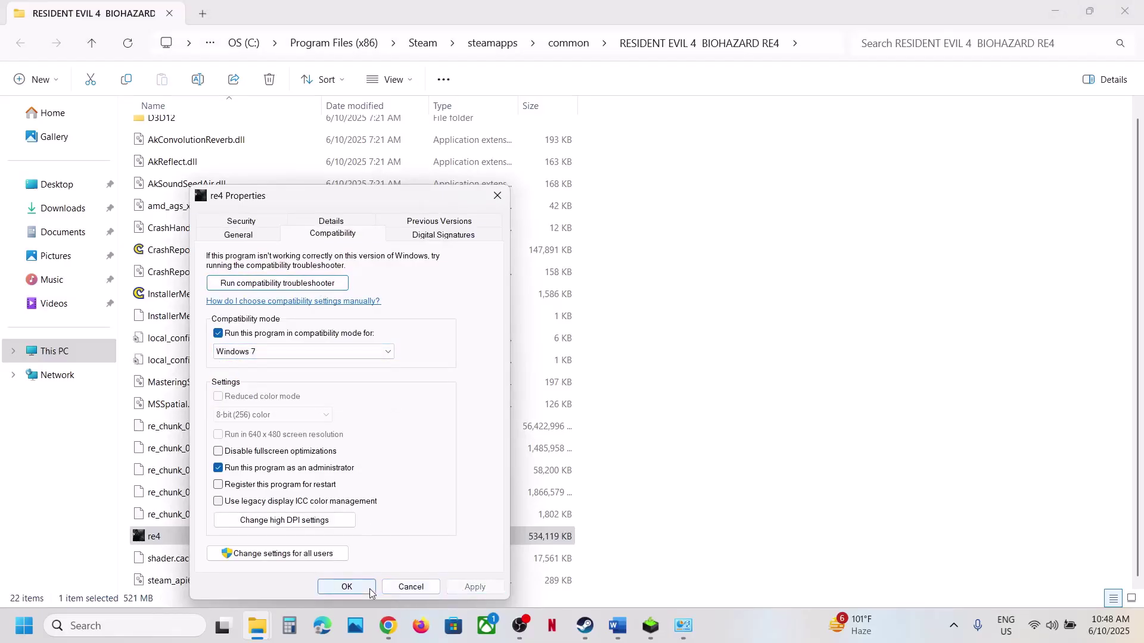
- Disable fullscreen optimizations for the re4 application, apply the setting and close its properties
{"action": "left_click", "coordinate": [251, 453]}
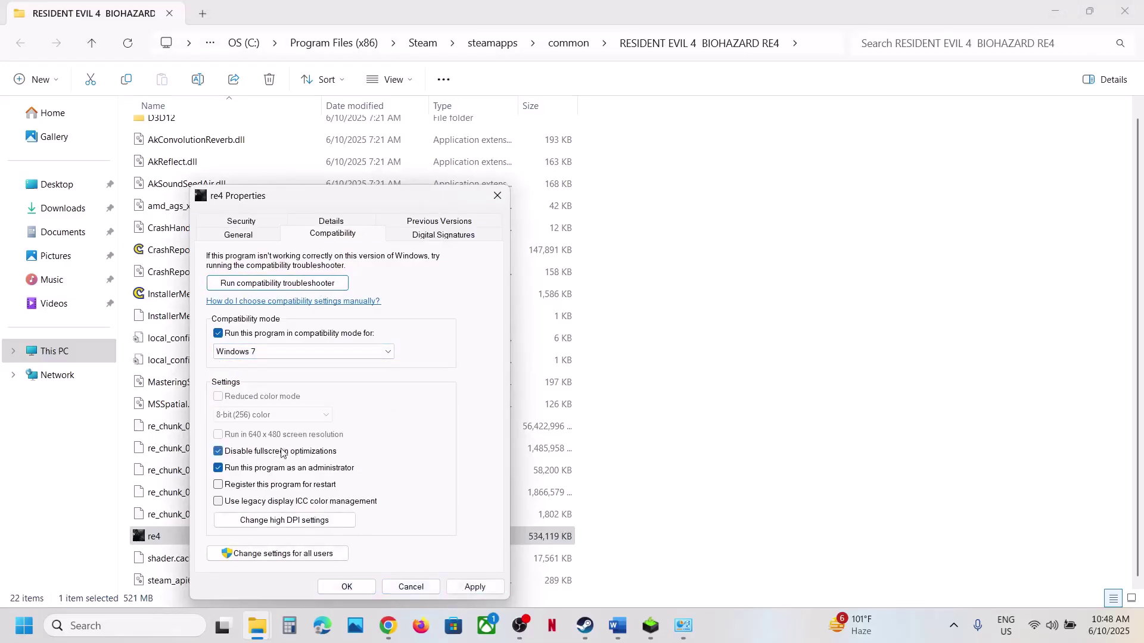
{"action": "left_click", "coordinate": [475, 588]}
{"action": "left_click", "coordinate": [346, 587]}
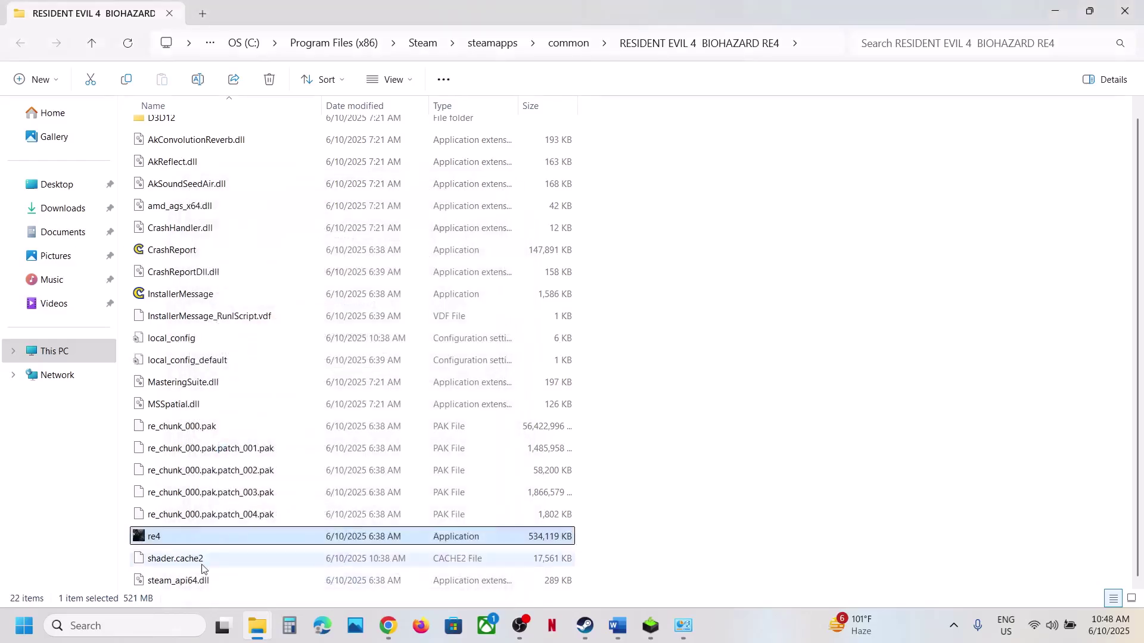
- Turn off compatibility mode, disabled fullscreen optimizations and run as administrator in the re4 application's properties, and confirm
{"action": "right_click", "coordinate": [178, 542]}
{"action": "left_click", "coordinate": [233, 462]}
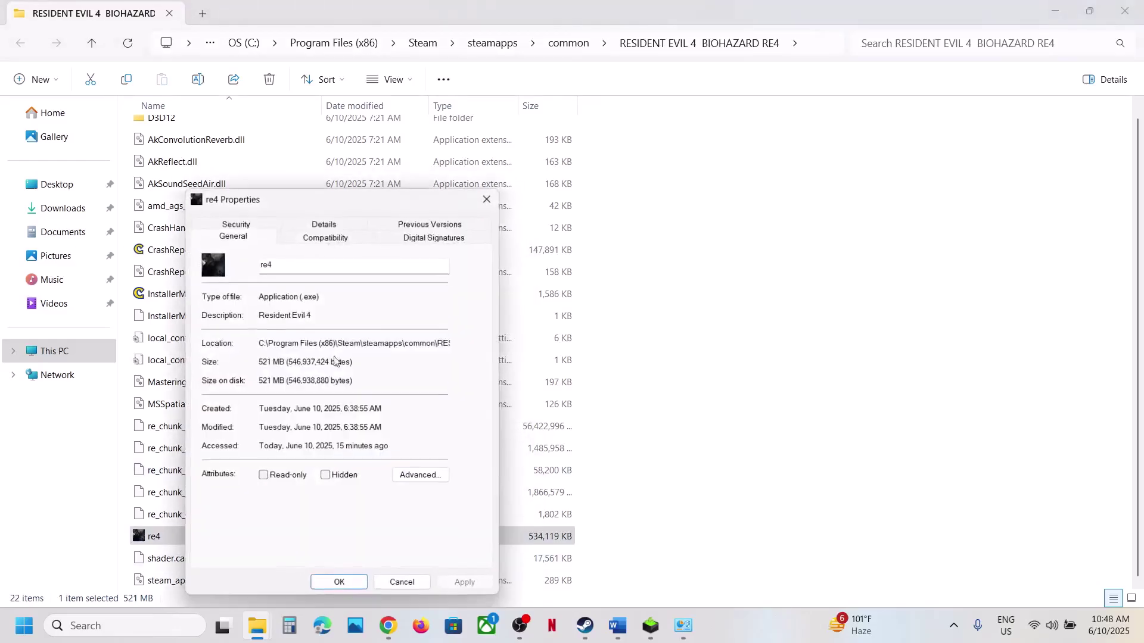
{"action": "left_click", "coordinate": [355, 237]}
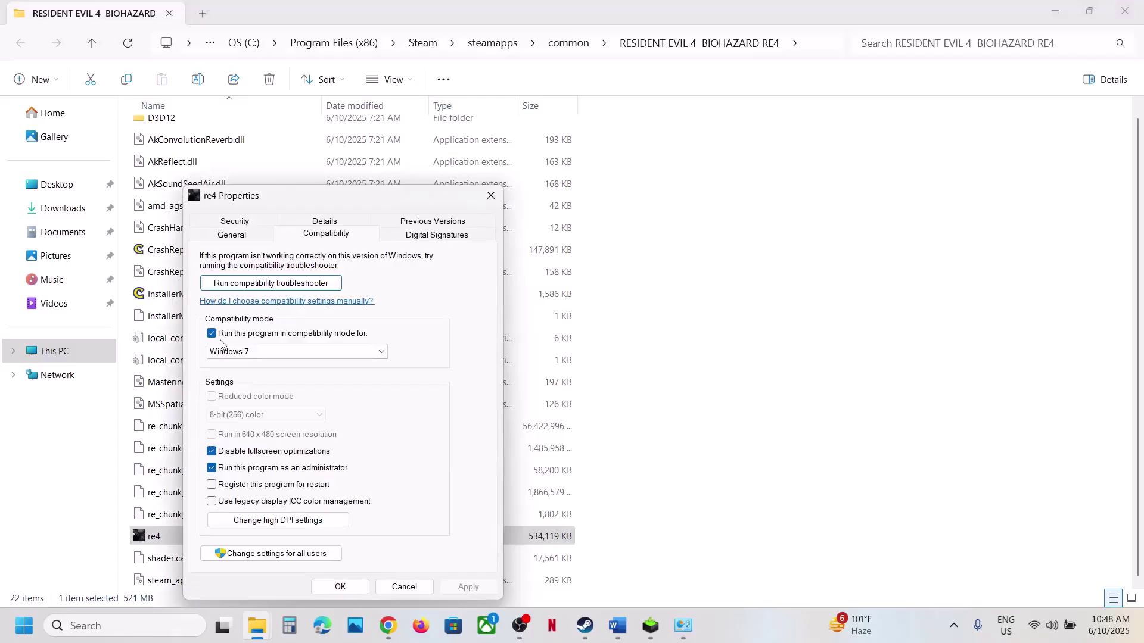
{"action": "left_click", "coordinate": [212, 333]}
{"action": "left_click", "coordinate": [211, 451]}
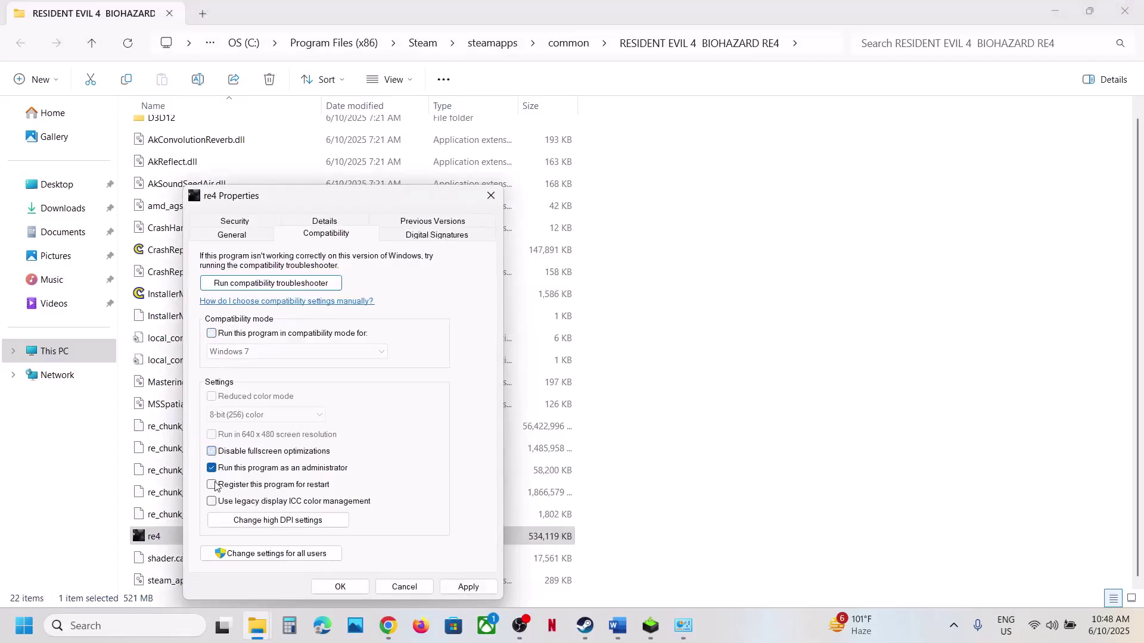
{"action": "left_click", "coordinate": [212, 470]}
{"action": "left_click", "coordinate": [341, 586]}
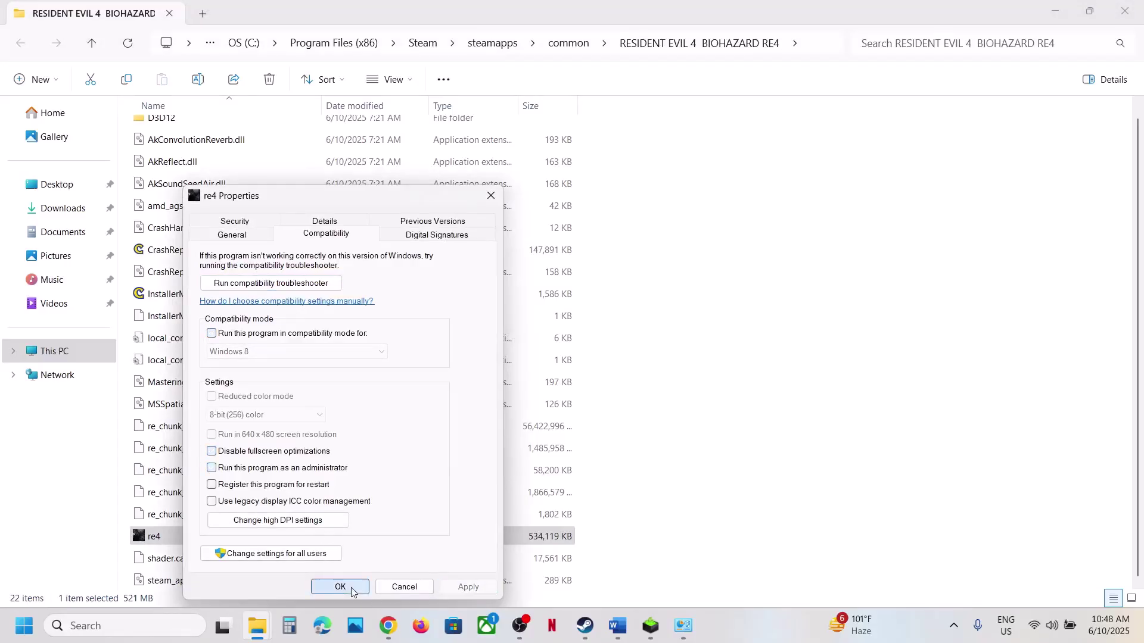
- Switch to the Word document and highlight Step 8 about turning off HDR and Ray Tracing
{"action": "left_click", "coordinate": [592, 632]}
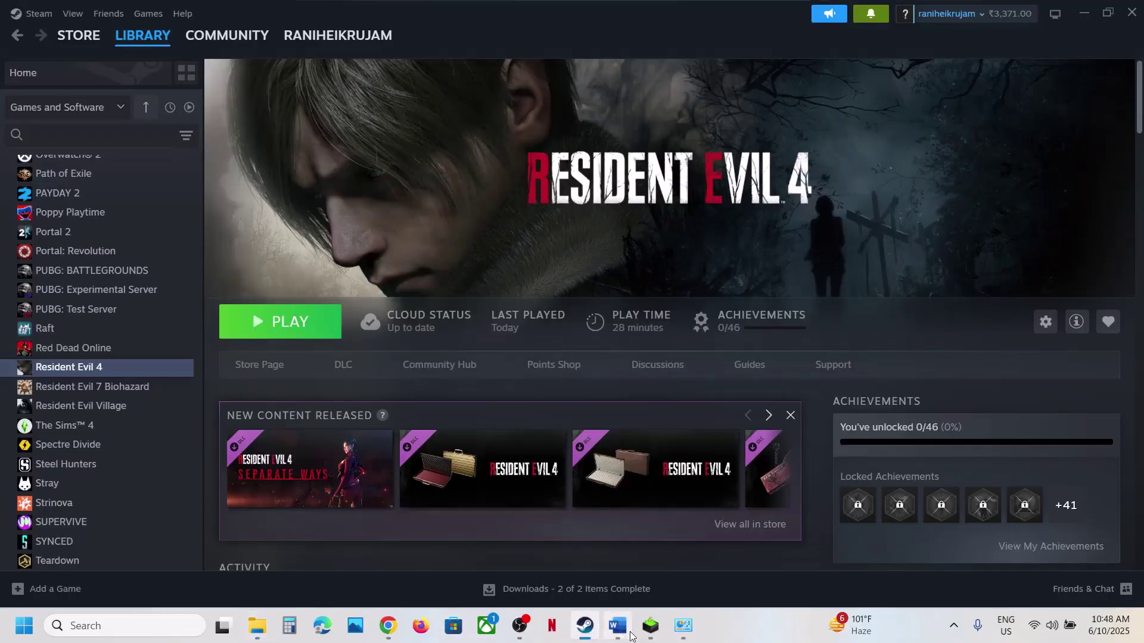
{"action": "left_click", "coordinate": [617, 626]}
{"action": "scroll", "coordinate": [516, 432], "scroll_direction": "down", "scroll_amount": 1}
{"action": "scroll", "coordinate": [515, 432], "scroll_direction": "down", "scroll_amount": 3}
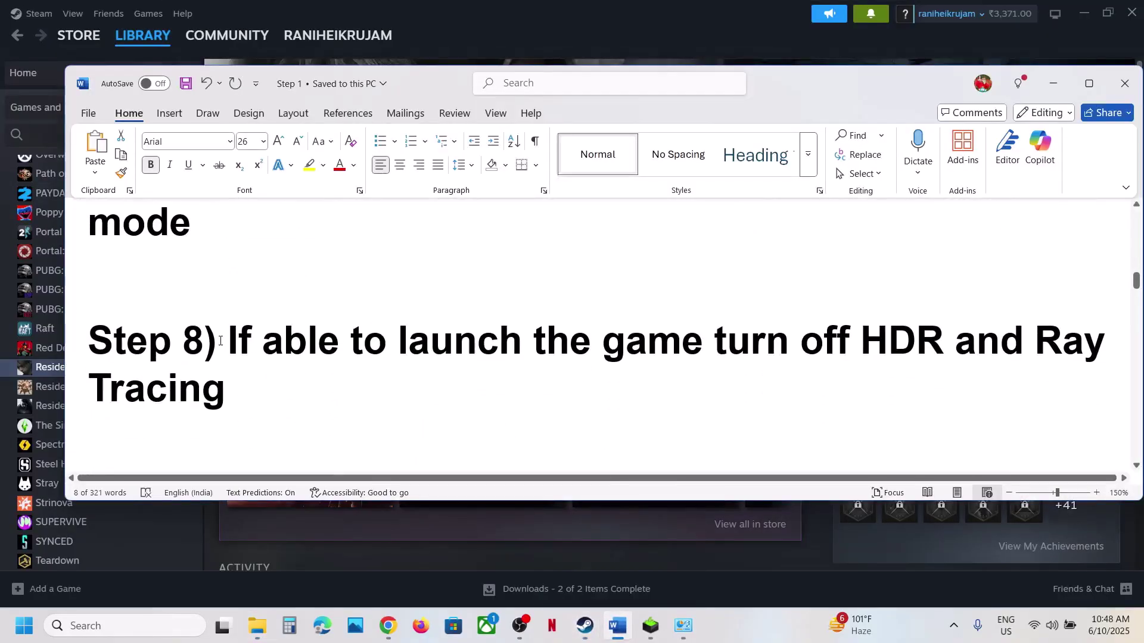
{"action": "mouse_move", "coordinate": [219, 340]}
{"action": "left_mouse_down"}
{"action": "mouse_move", "coordinate": [1117, 345]}
{"action": "mouse_move", "coordinate": [503, 388]}
{"action": "left_mouse_up"}
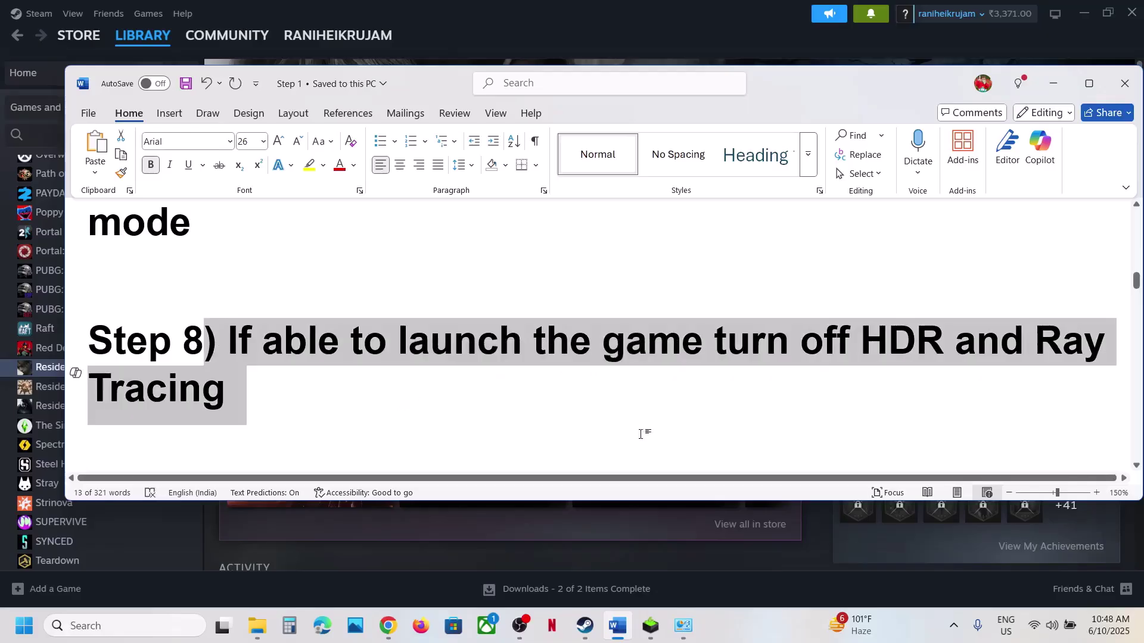
- Switch to Steam, browse Resident Evil 4's local files, and open the local_config file from the installation folder
{"action": "left_click", "coordinate": [560, 37]}
{"action": "right_click", "coordinate": [86, 369]}
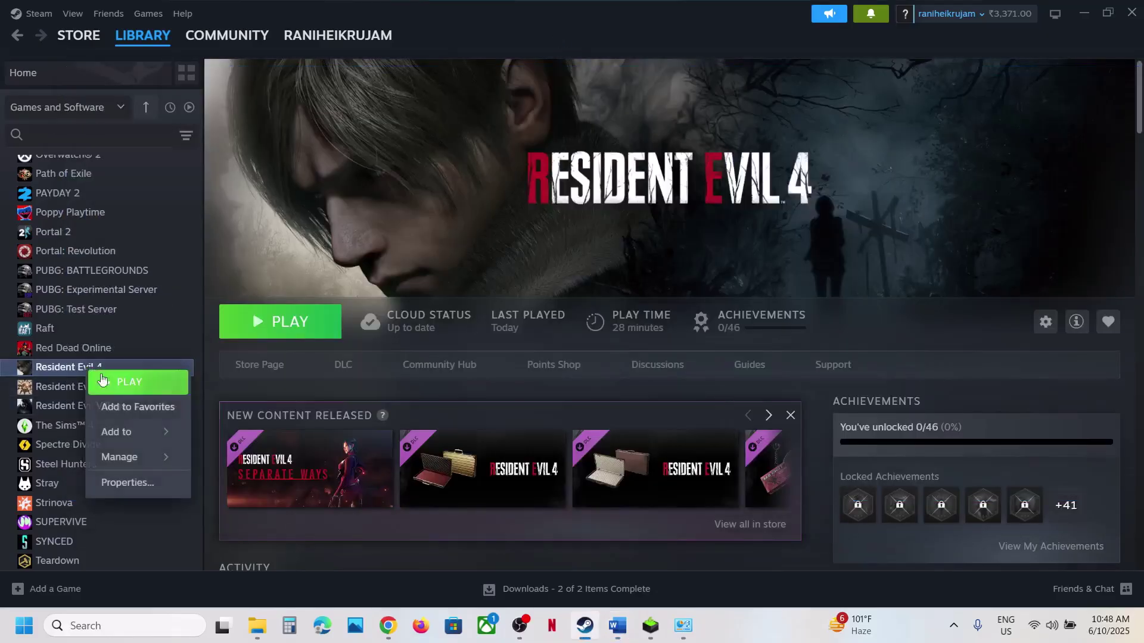
{"action": "mouse_move", "coordinate": [133, 455]}
{"action": "left_click", "coordinate": [273, 483]}
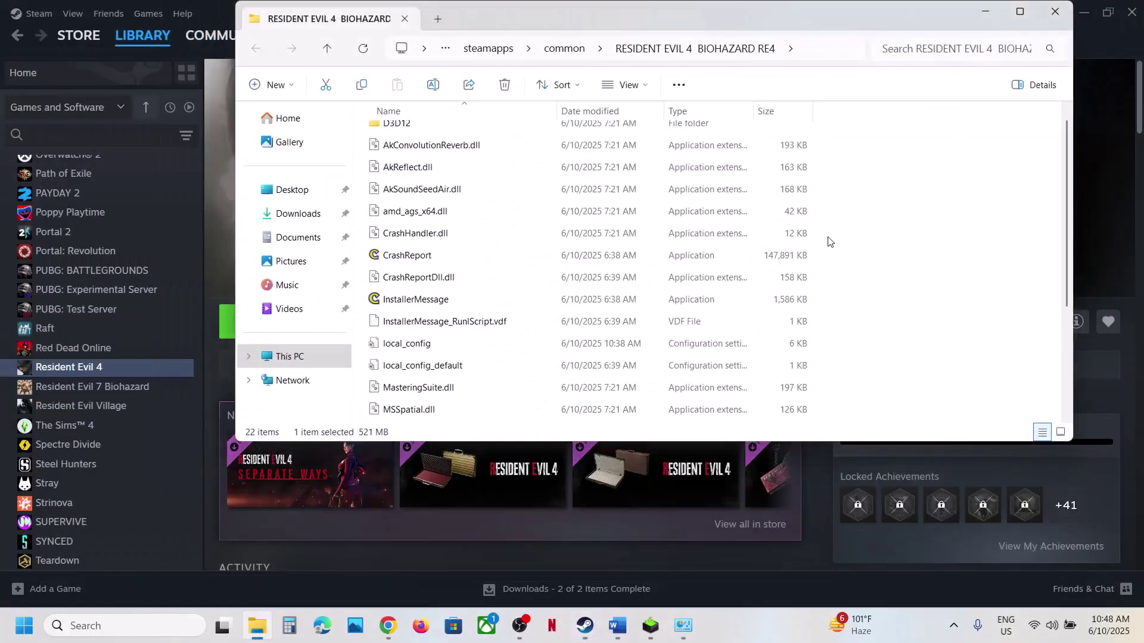
{"action": "left_click", "coordinate": [1025, 17]}
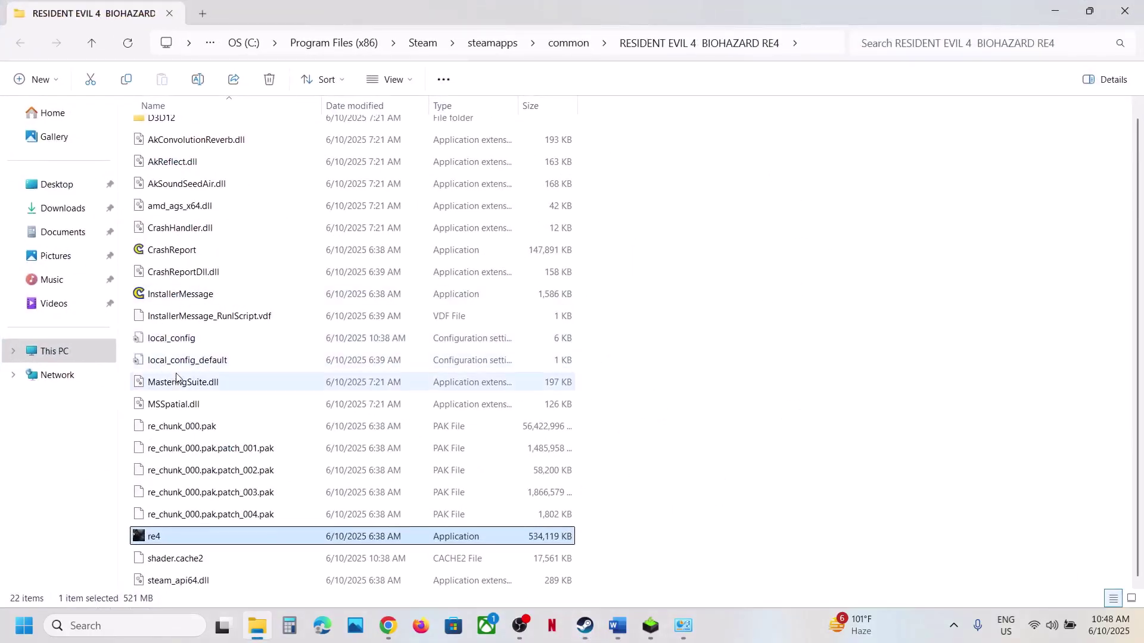
{"action": "left_click", "coordinate": [161, 339]}
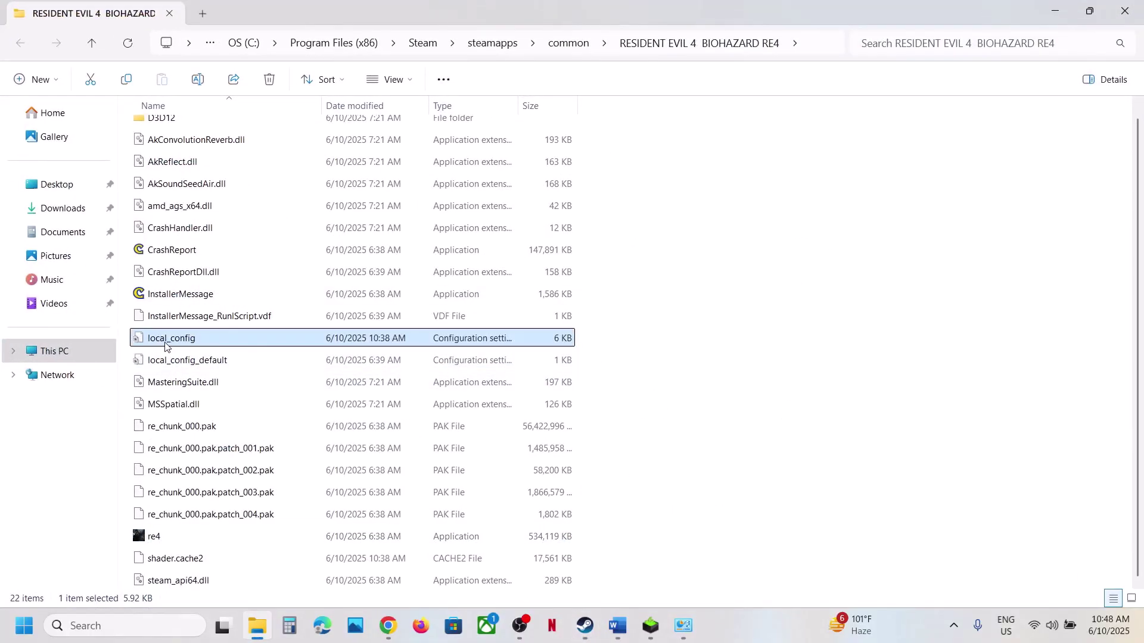
{"action": "double_click", "coordinate": [191, 345]}
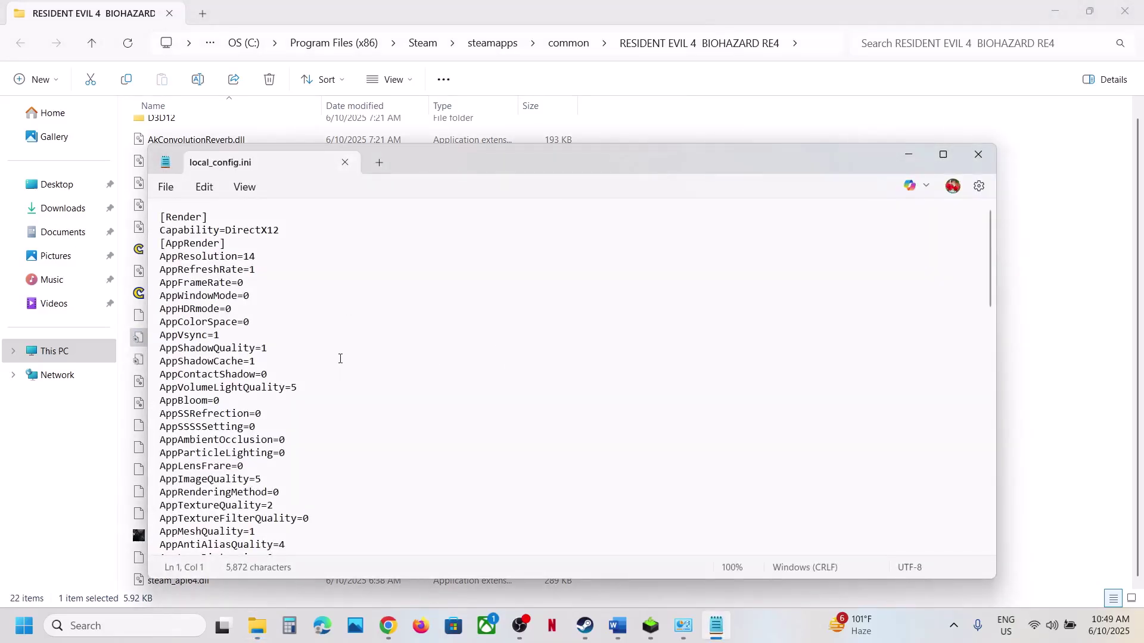
- Find "HDR" in local_config.ini, set AppHDRmode to 0, and save the file
{"action": "key", "text": "ctrl+f"}
{"action": "type", "text": "HDR"}
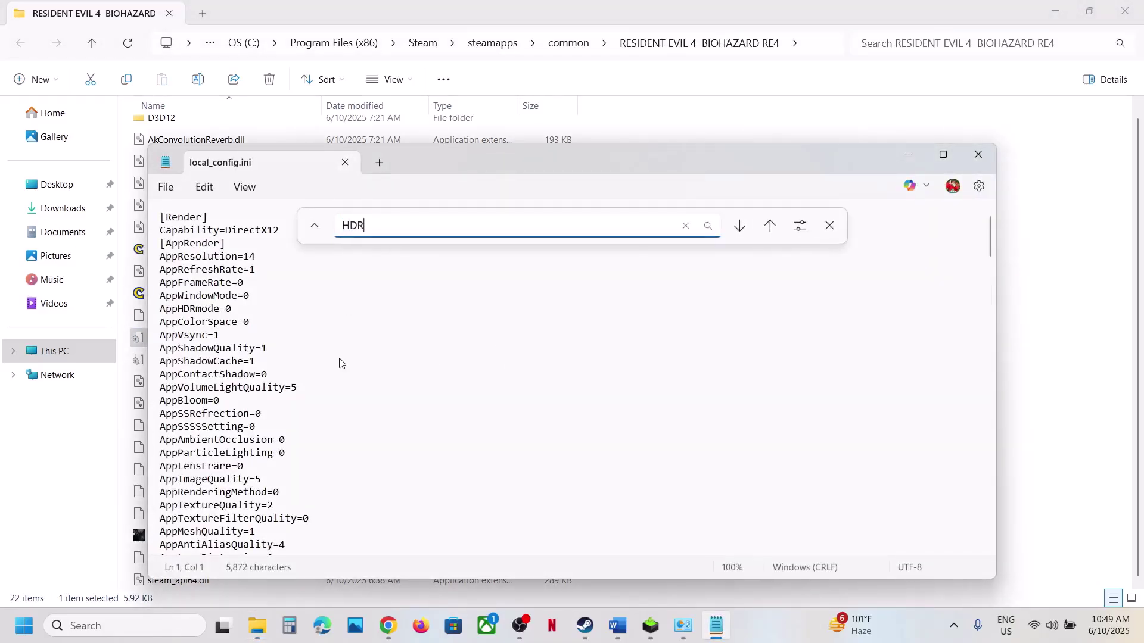
{"action": "key", "text": "Return"}
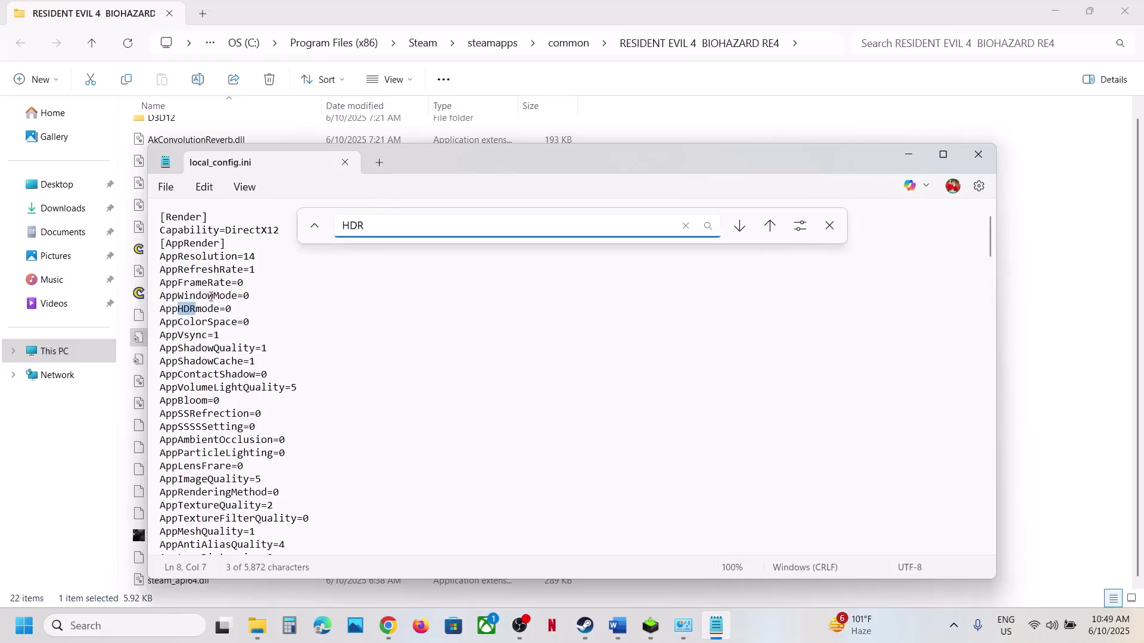
{"action": "left_click", "coordinate": [253, 311]}
{"action": "type", "text": "1"}
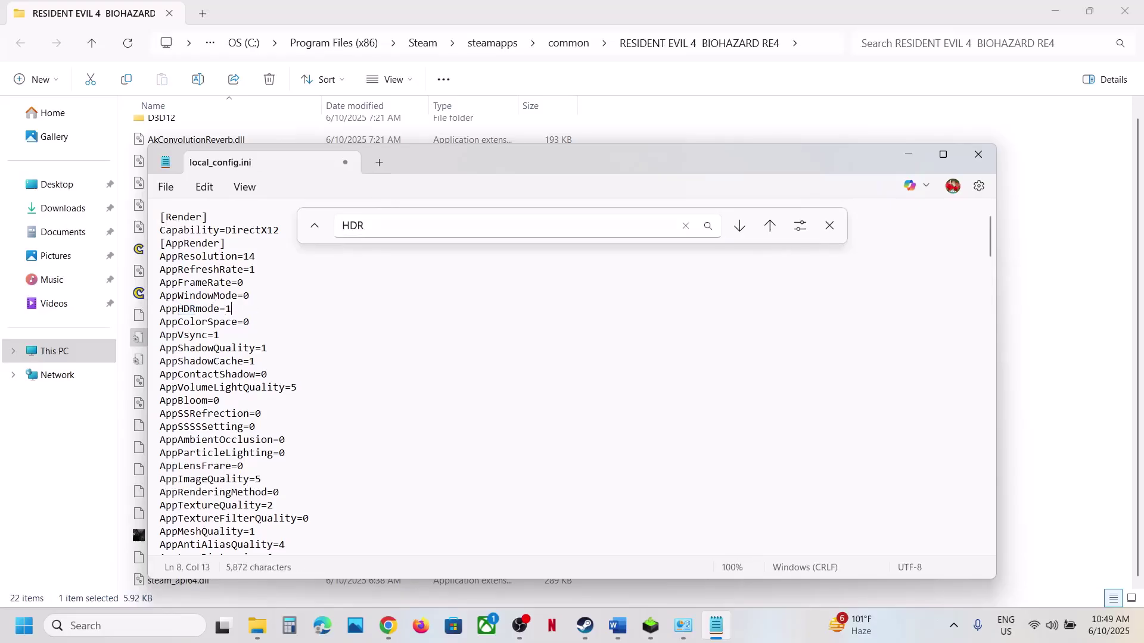
{"action": "key", "text": "BackSpace"}
{"action": "type", "text": "0"}
{"action": "left_click", "coordinate": [167, 187]}
{"action": "left_click", "coordinate": [187, 307]}
- Find "ray" in local_config.ini, set AppRayTraceOnOff to 0, then save and close the file
{"action": "left_click", "coordinate": [388, 226]}
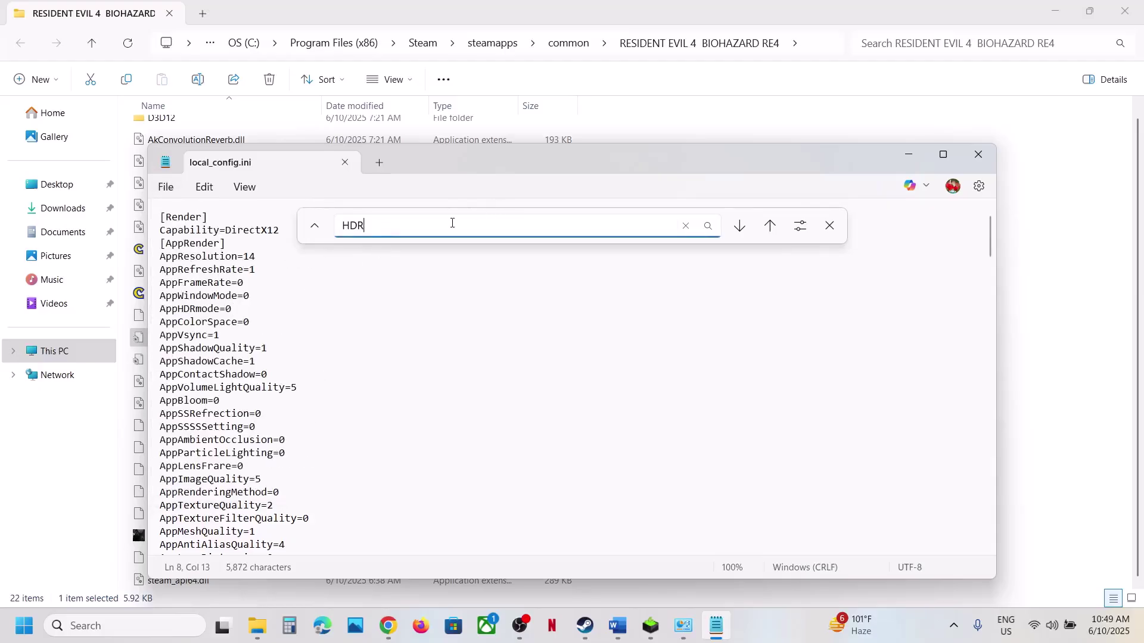
{"action": "key", "text": "ctrl+a"}
{"action": "type", "text": "r"}
{"action": "key", "text": "Return"}
{"action": "scroll", "coordinate": [273, 459], "scroll_direction": "down", "scroll_amount": 1}
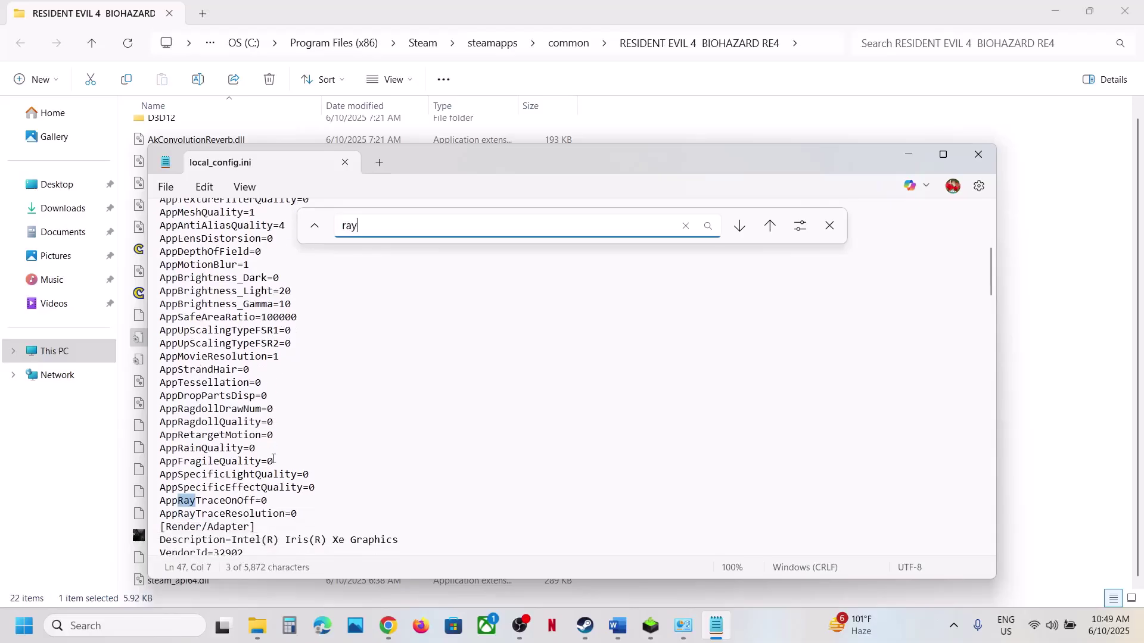
{"action": "scroll", "coordinate": [238, 470], "scroll_direction": "down", "scroll_amount": 1}
{"action": "left_click", "coordinate": [275, 467]}
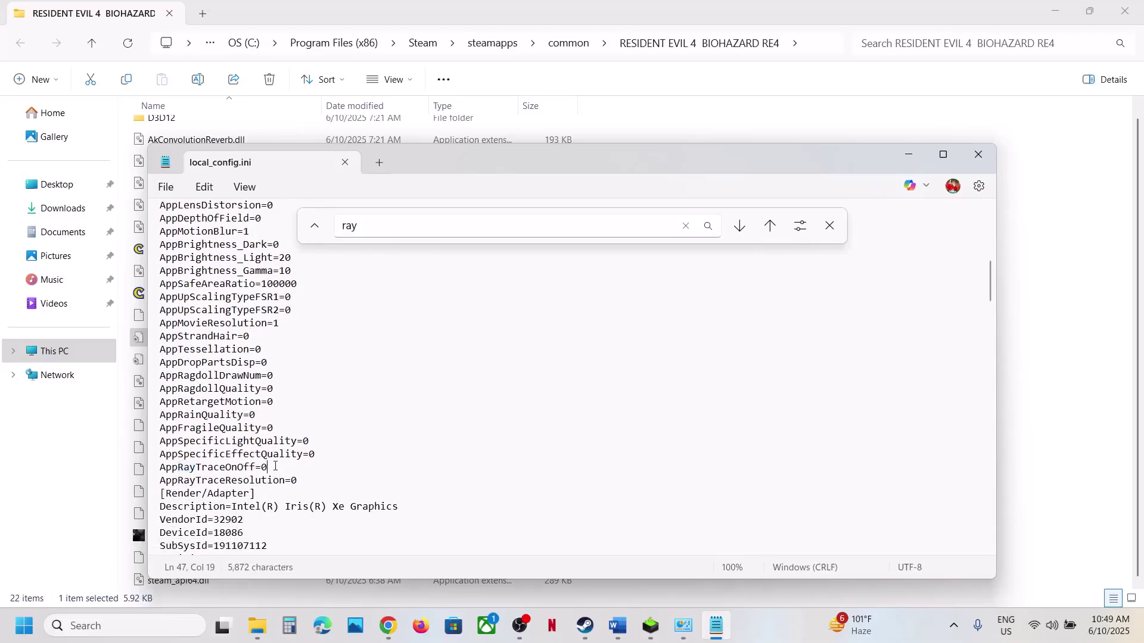
{"action": "key", "text": "BackSpace"}
{"action": "type", "text": "1"}
{"action": "key", "text": "BackSpace"}
{"action": "type", "text": "0"}
{"action": "left_click", "coordinate": [170, 189]}
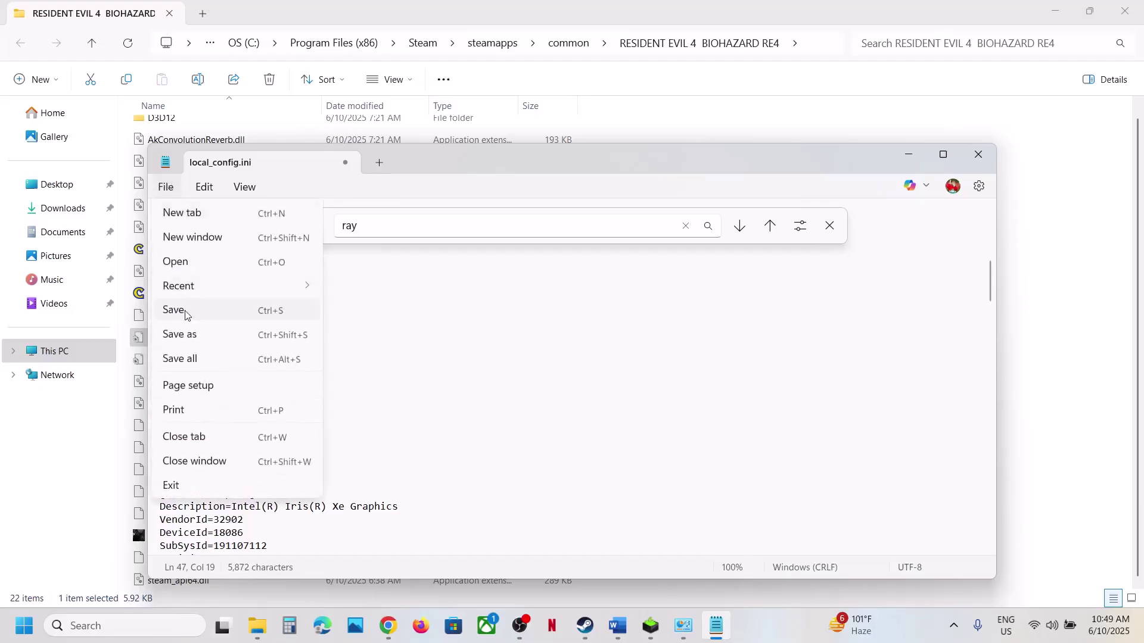
{"action": "left_click", "coordinate": [186, 311]}
{"action": "left_click", "coordinate": [990, 155]}
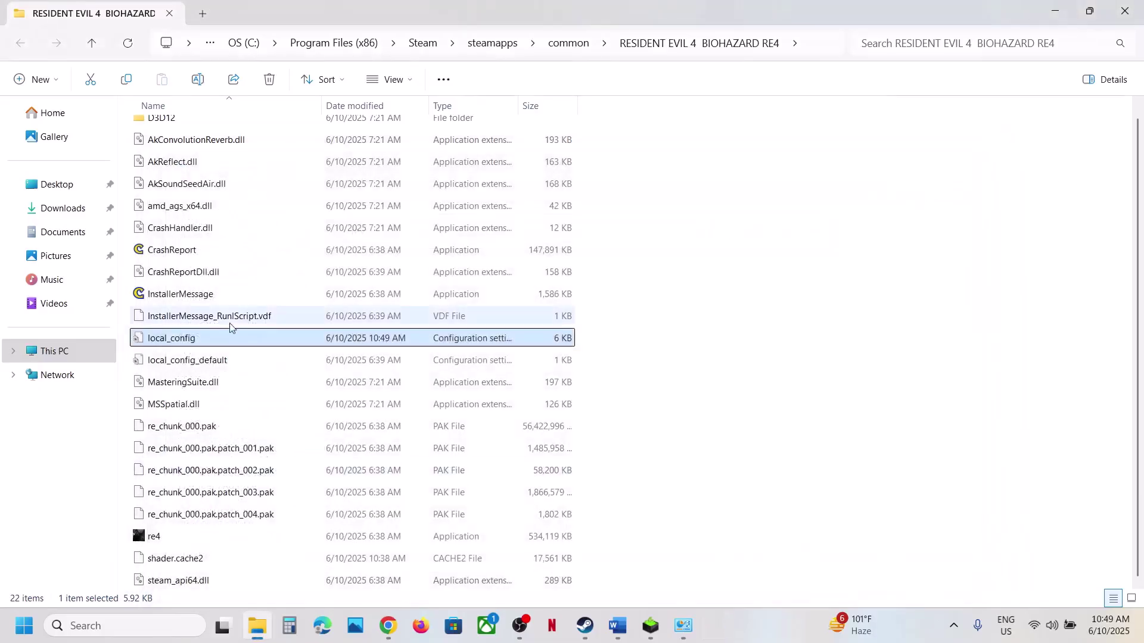
- Make the local_config file read-only in its properties and confirm
{"action": "right_click", "coordinate": [191, 337]}
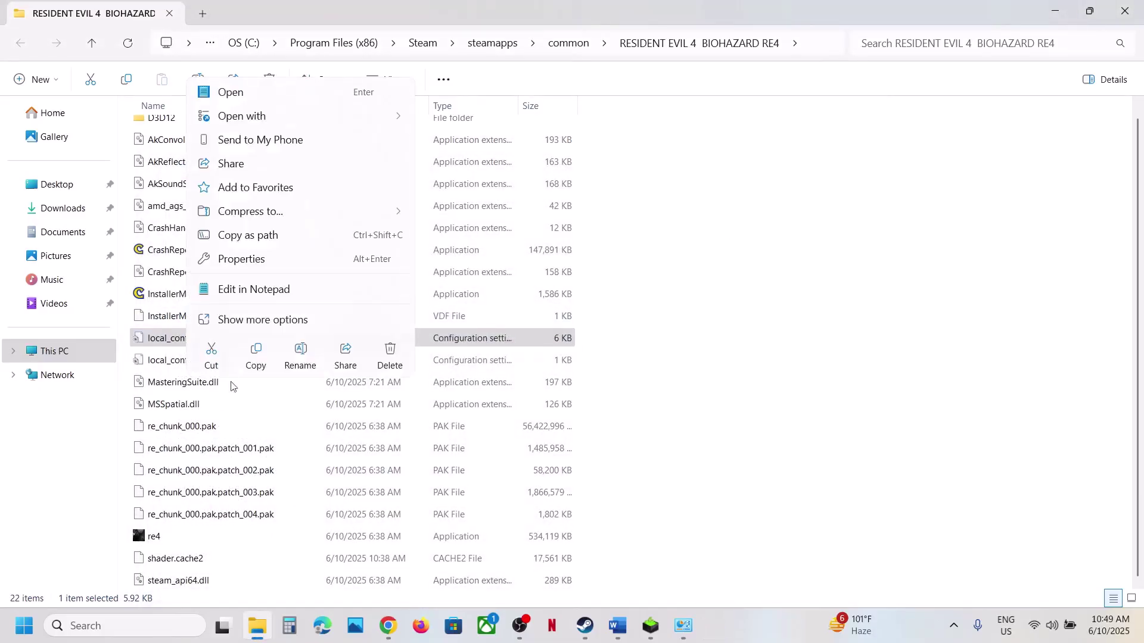
{"action": "left_click", "coordinate": [244, 258]}
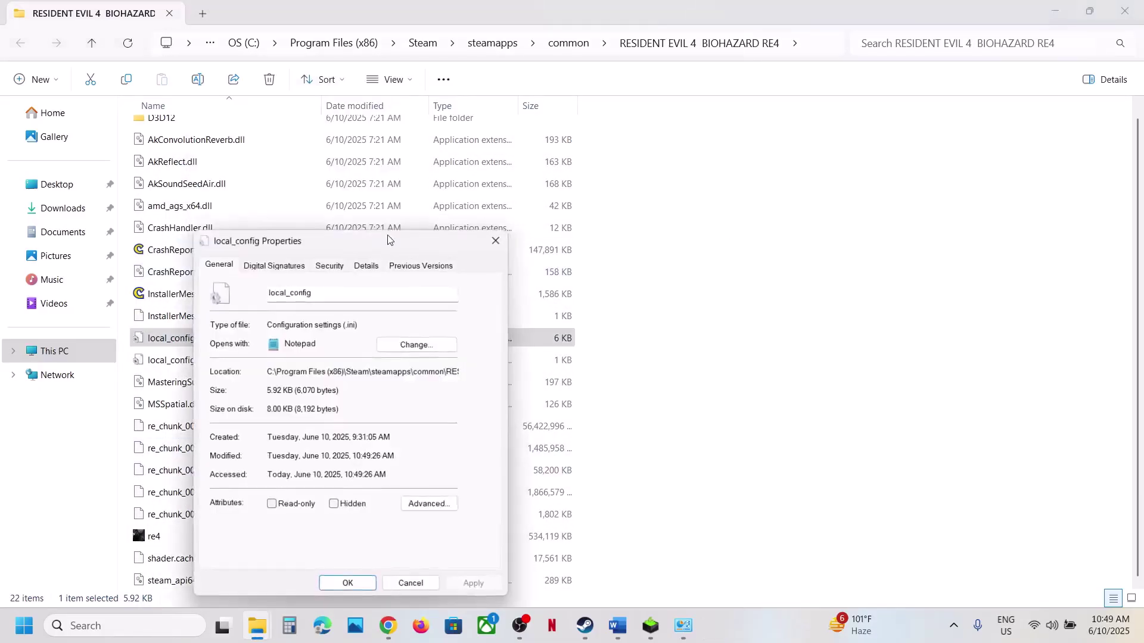
{"action": "left_click", "coordinate": [272, 506]}
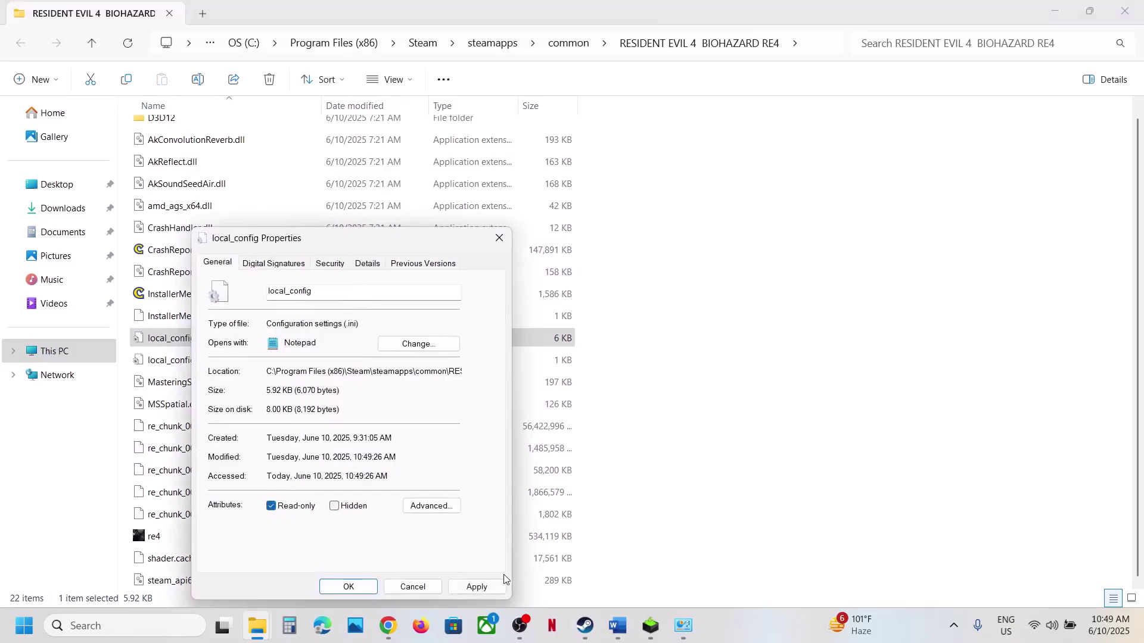
{"action": "left_click", "coordinate": [349, 587]}
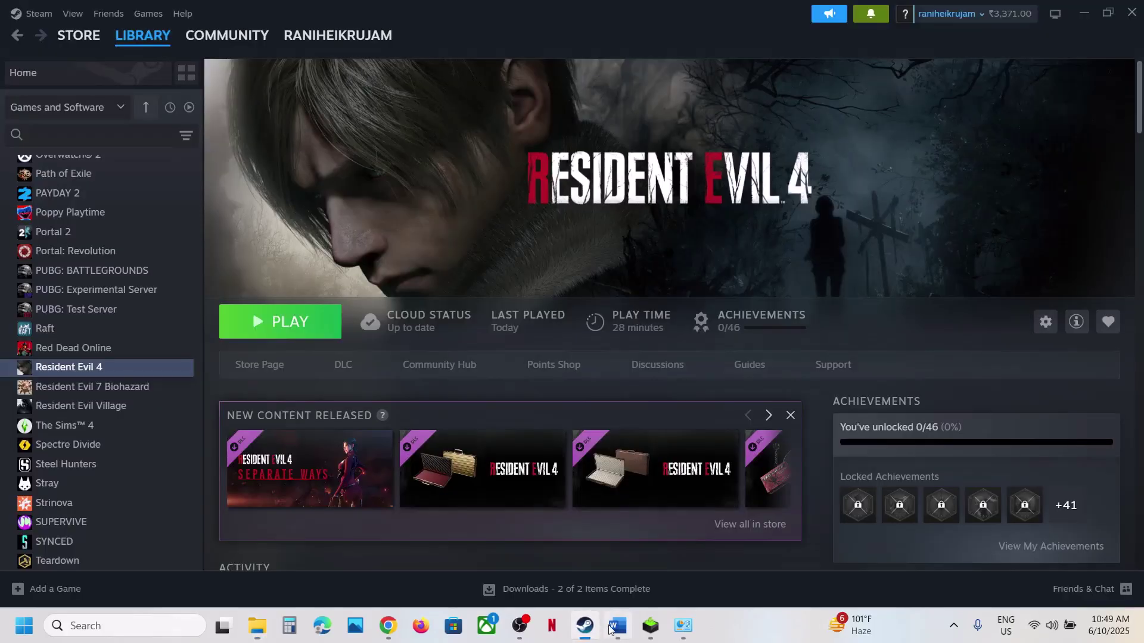
- Switch to the Word document and append ",Windows HDR" to the end of Step 8
{"action": "left_click", "coordinate": [617, 625]}
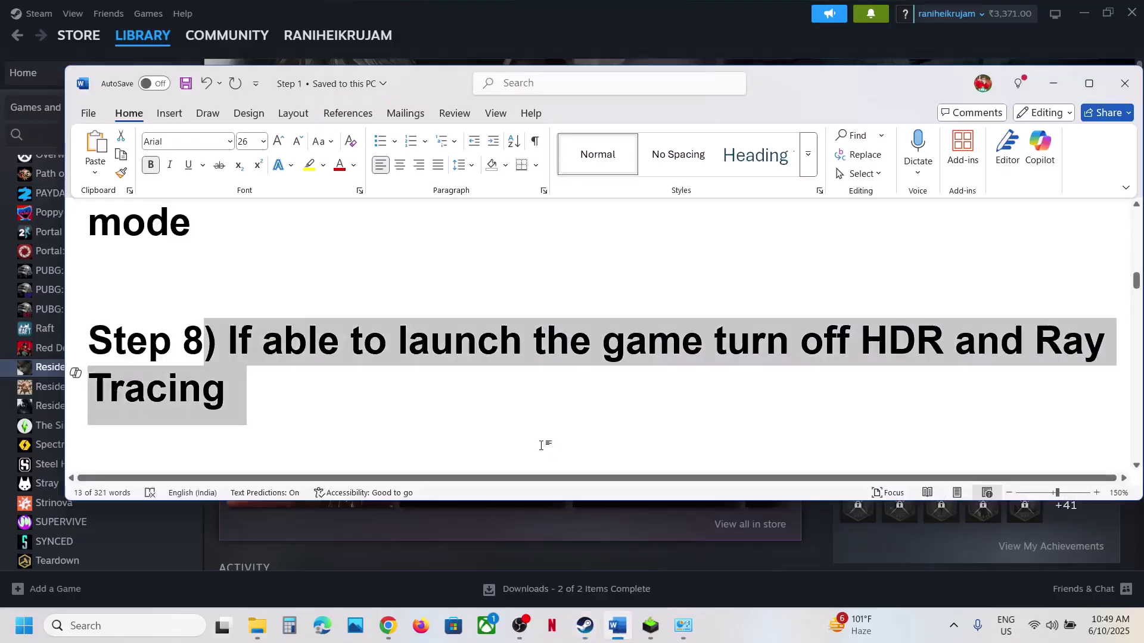
{"action": "left_click", "coordinate": [522, 427]}
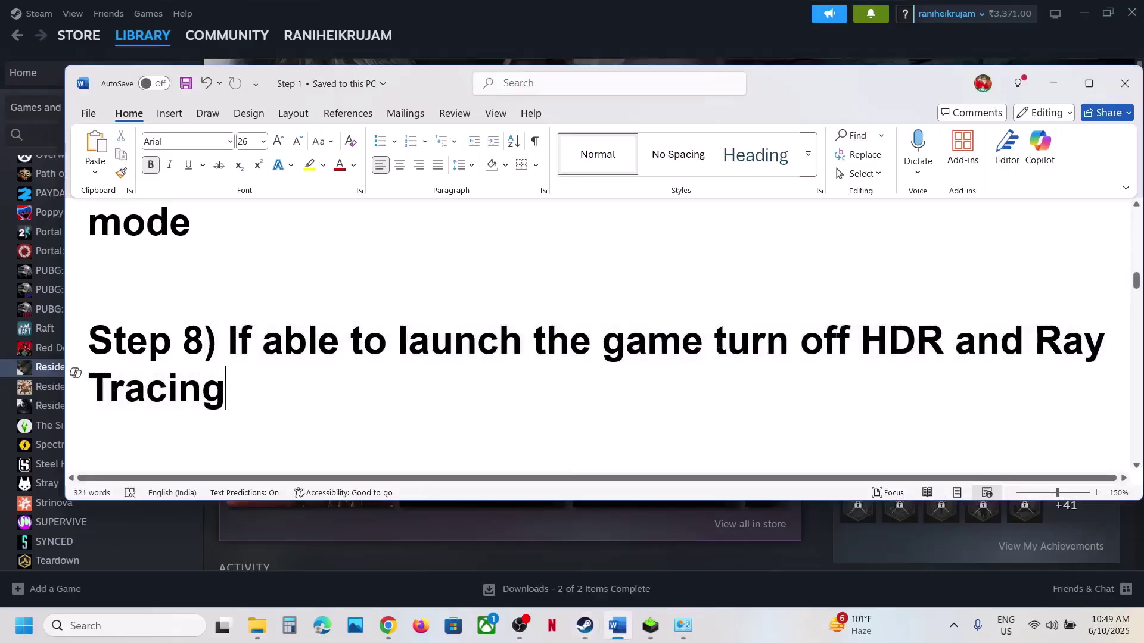
{"action": "left_click_drag", "start_coordinate": [718, 344], "coordinate": [879, 357]}
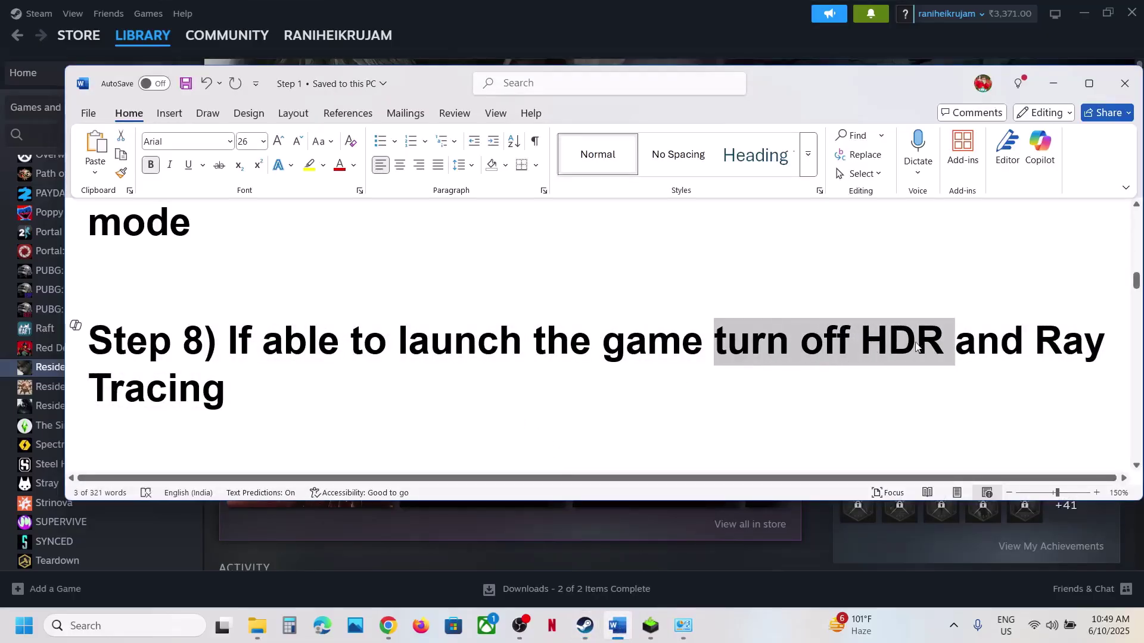
{"action": "left_click", "coordinate": [243, 370]}
{"action": "type", "text": ","}
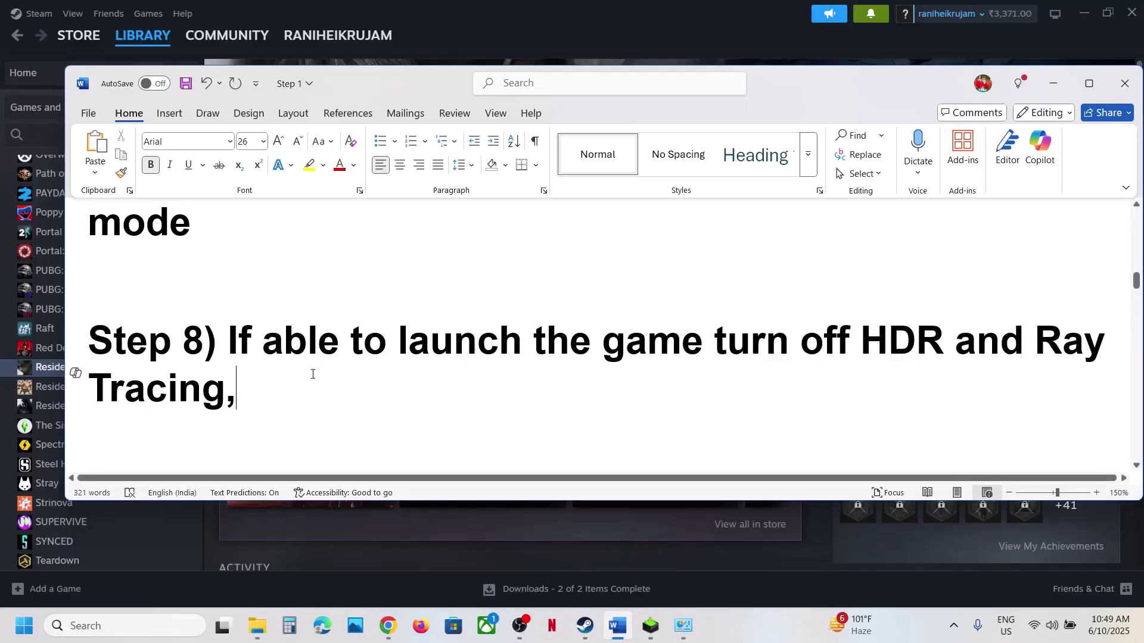
{"action": "type", "text": "Windows "}
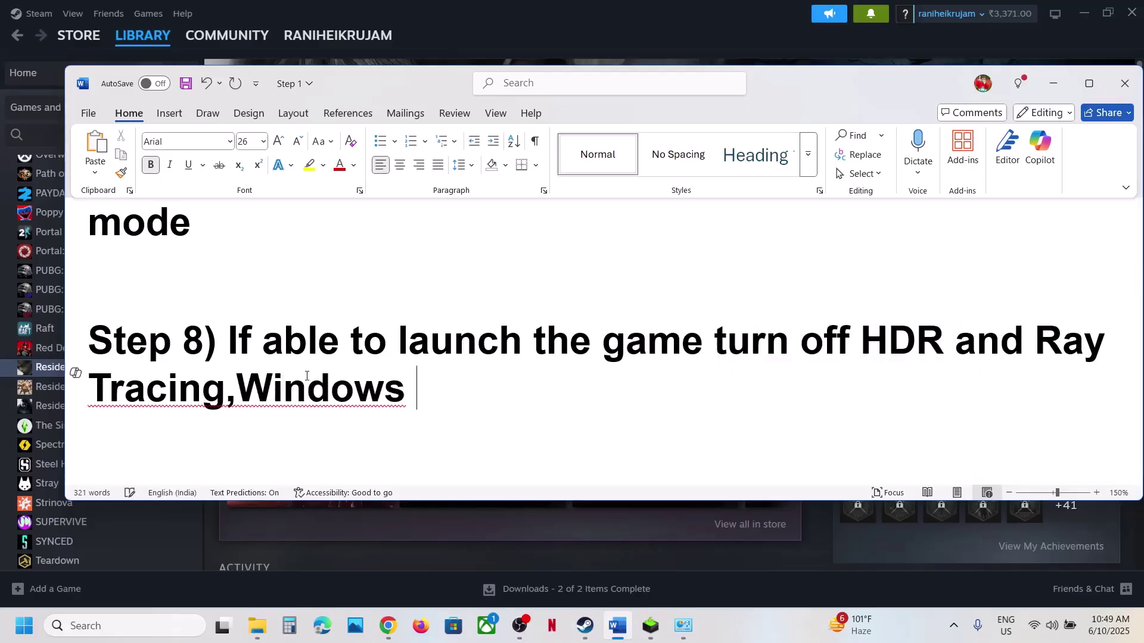
{"action": "type", "text": "HDR"}
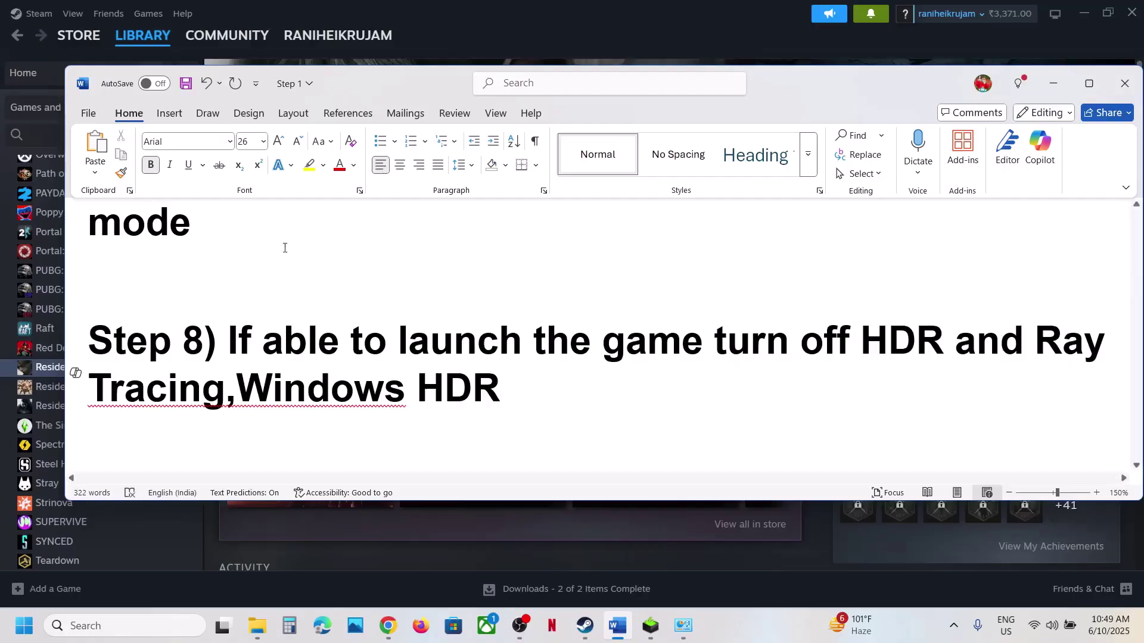
- Highlight the added "Windows HDR" text, then the instruction to turn off HDR and Ray Tracing in Step 8
{"action": "mouse_move", "coordinate": [238, 387]}
{"action": "left_mouse_down"}
{"action": "mouse_move", "coordinate": [541, 396]}
{"action": "mouse_move", "coordinate": [237, 387]}
{"action": "left_mouse_up"}
{"action": "left_click", "coordinate": [542, 397]}
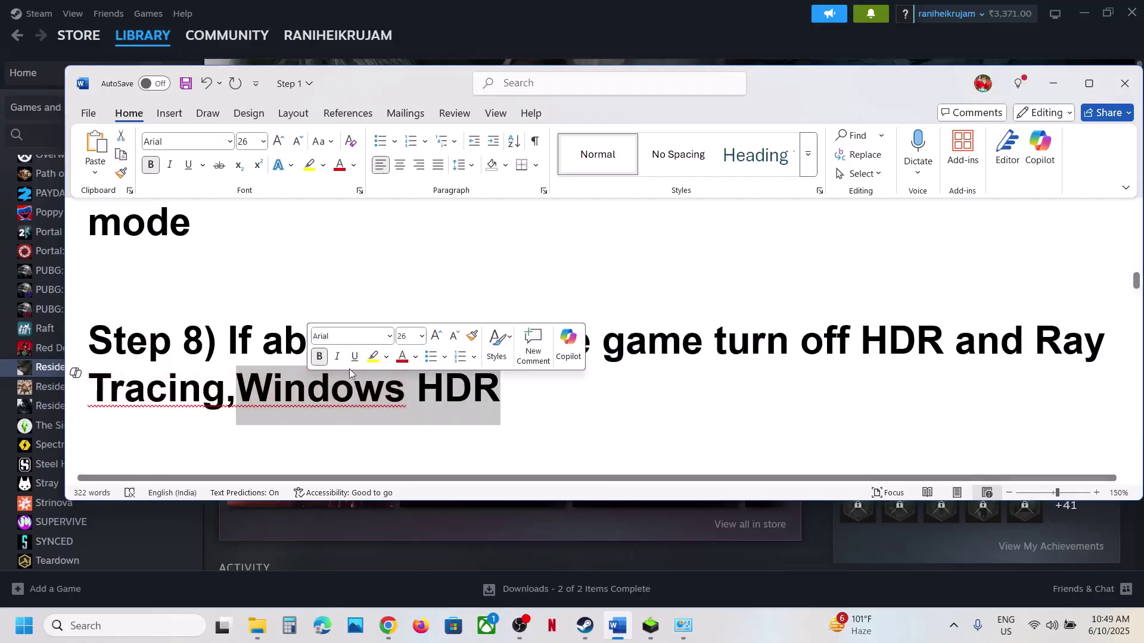
{"action": "left_click", "coordinate": [256, 341]}
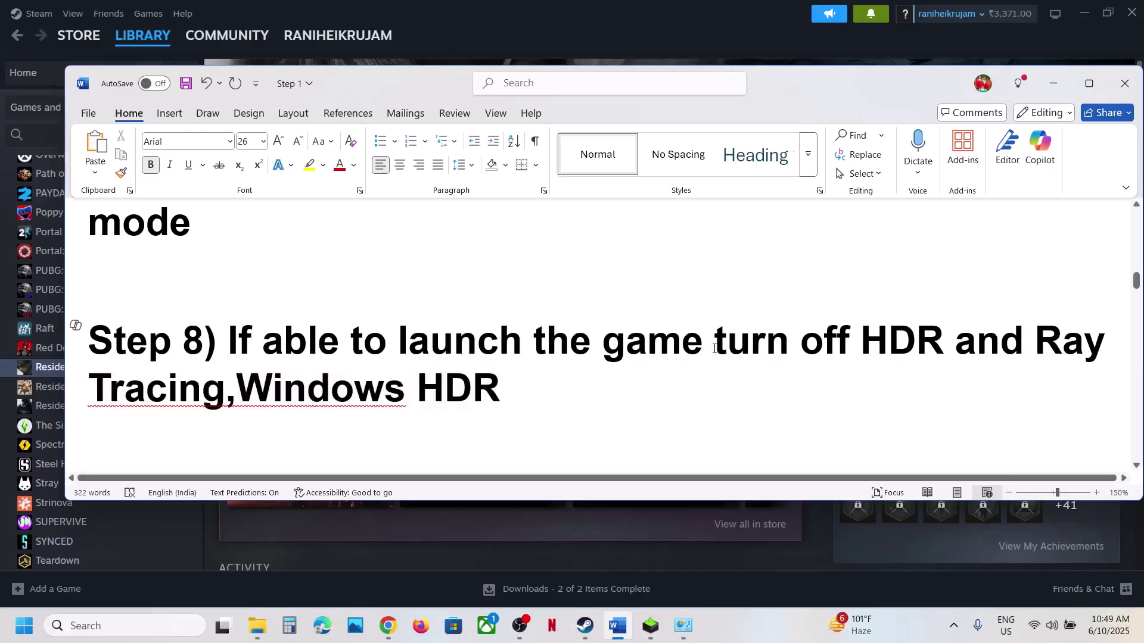
{"action": "mouse_move", "coordinate": [641, 345]}
{"action": "left_mouse_down"}
{"action": "mouse_move", "coordinate": [1116, 348]}
{"action": "mouse_move", "coordinate": [260, 391]}
{"action": "mouse_move", "coordinate": [857, 345]}
{"action": "mouse_move", "coordinate": [716, 346]}
{"action": "left_mouse_up"}
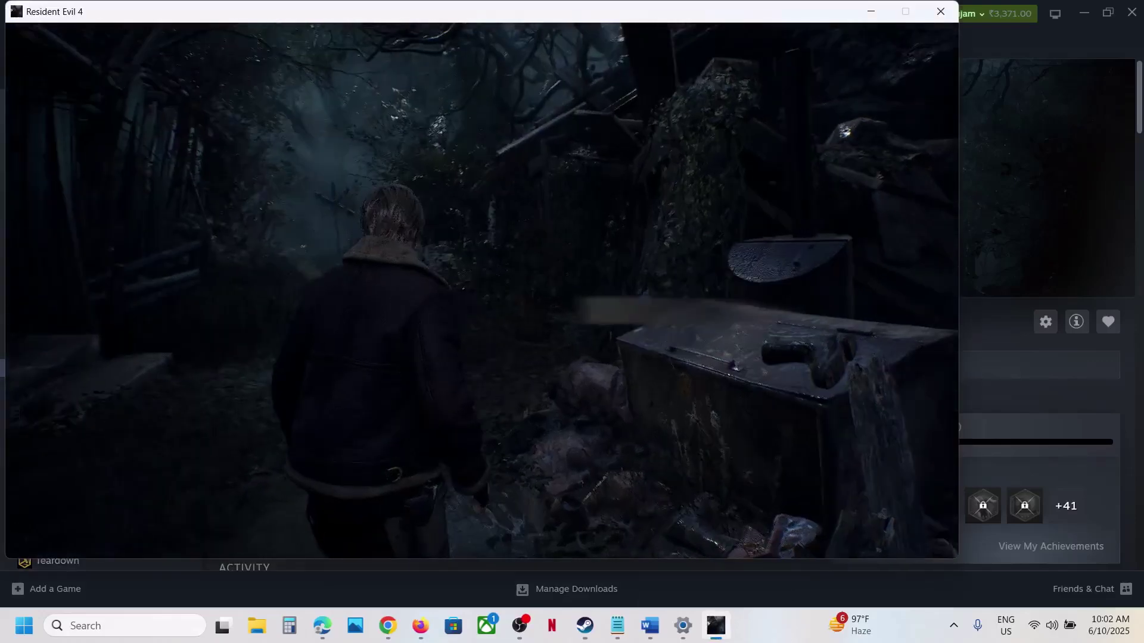
- In the running Resident Evil 4 game, open the options and check HDR Mode under Display and Ray Tracing under Graphics
{"action": "key", "text": "Escape"}
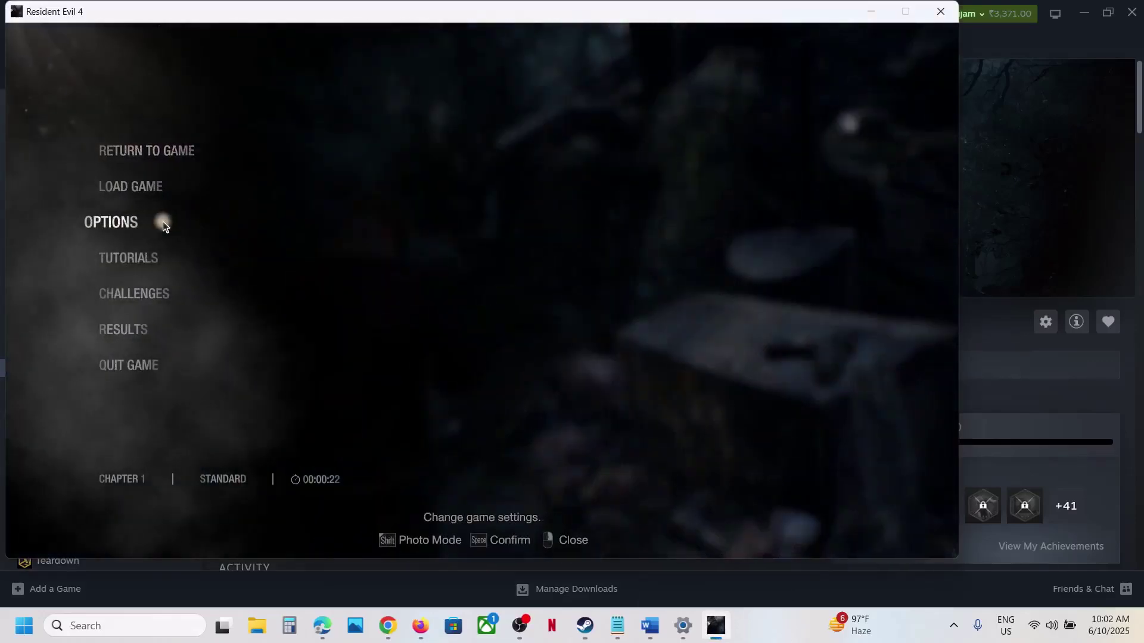
{"action": "left_click", "coordinate": [127, 229]}
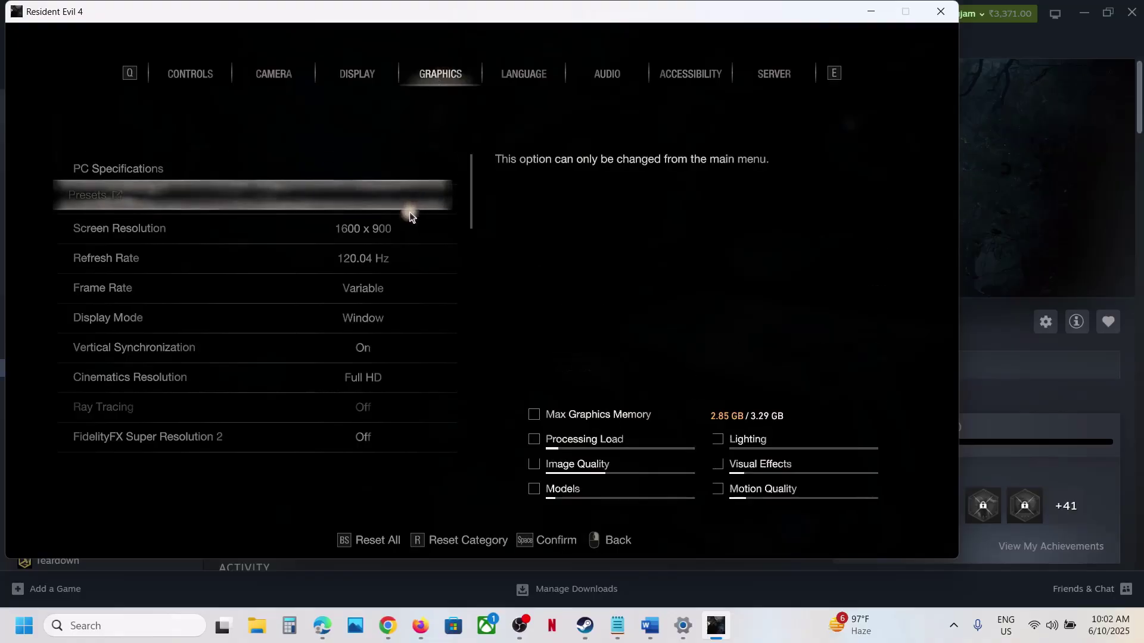
{"action": "left_click", "coordinate": [361, 74]}
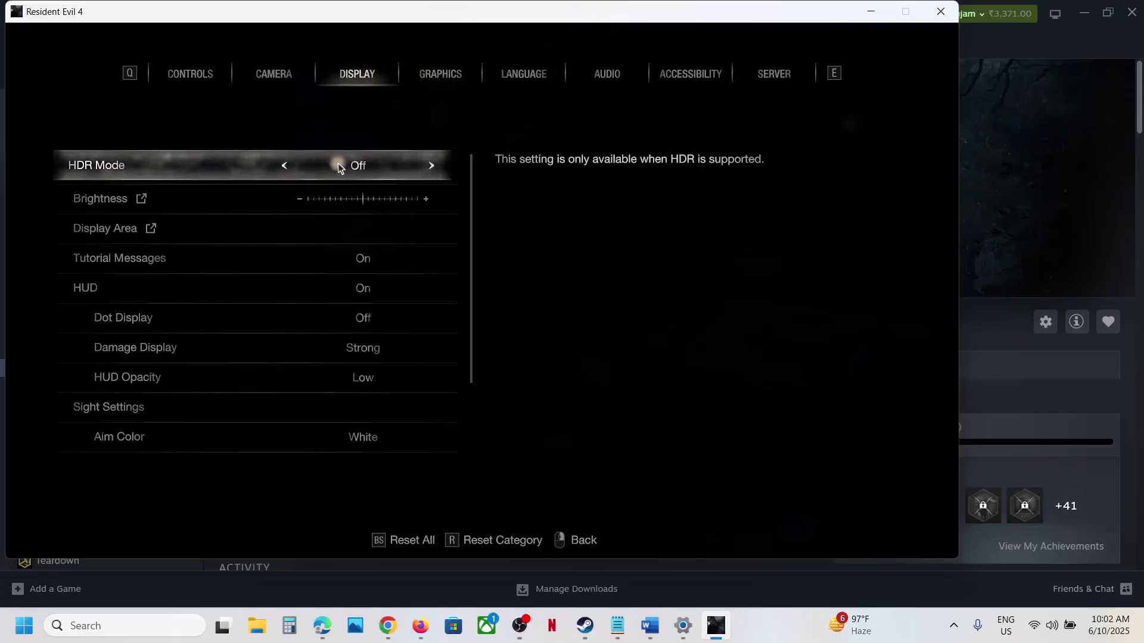
{"action": "left_click", "coordinate": [433, 74]}
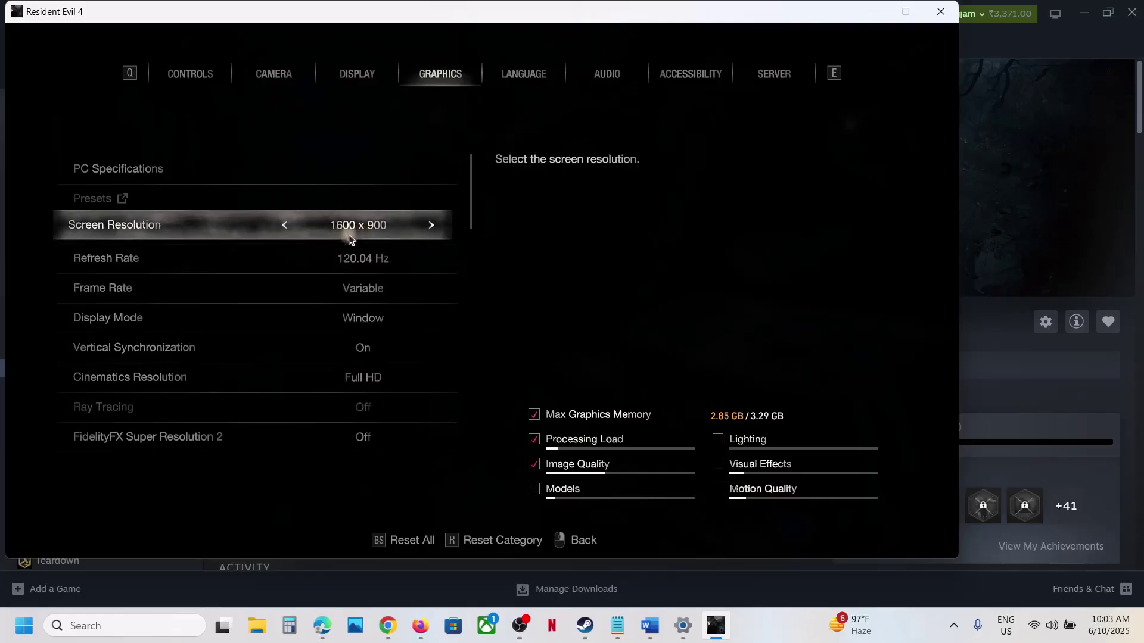
{"action": "right_click", "coordinate": [417, 370]}
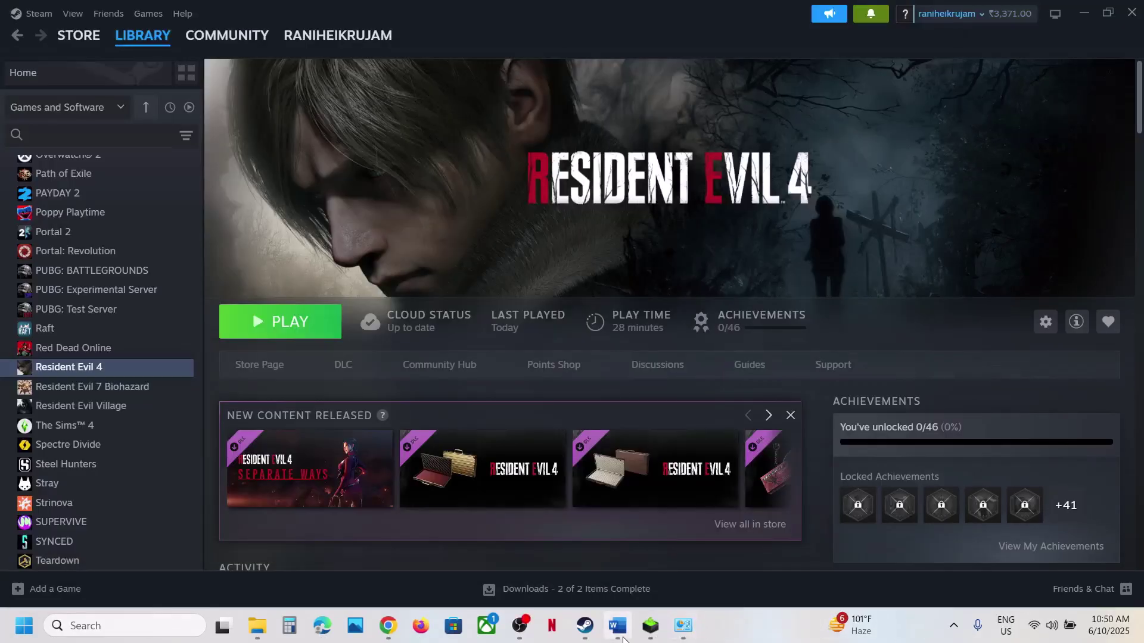
- Return to the Word document and highlight "If after updating Windows facing issues" in Step 9
{"action": "left_click", "coordinate": [618, 625]}
{"action": "scroll", "coordinate": [469, 246], "scroll_direction": "down", "scroll_amount": 3}
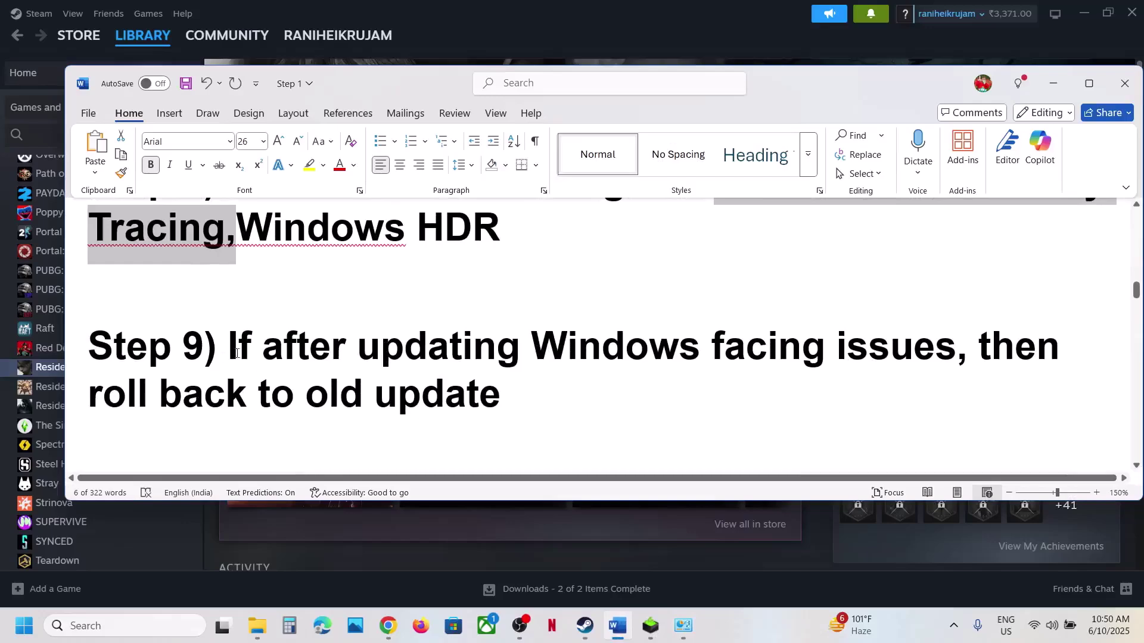
{"action": "left_click_drag", "start_coordinate": [236, 353], "coordinate": [956, 347]}
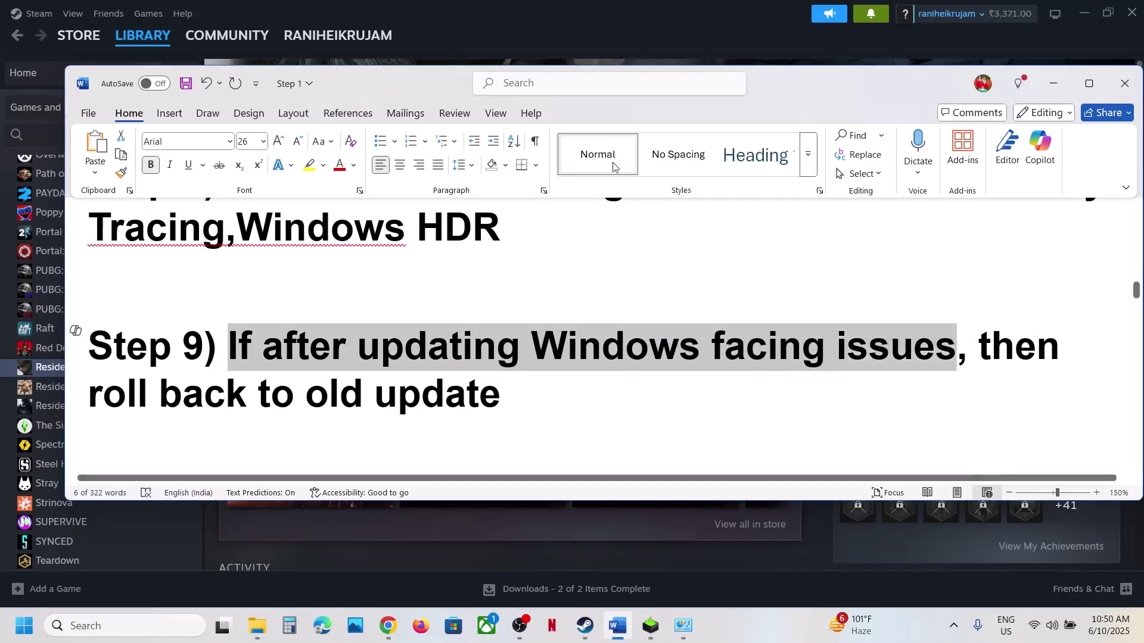
- Open Windows Settings and go through the Windows Update history to the list of updates that can be uninstalled
{"action": "left_click", "coordinate": [512, 16]}
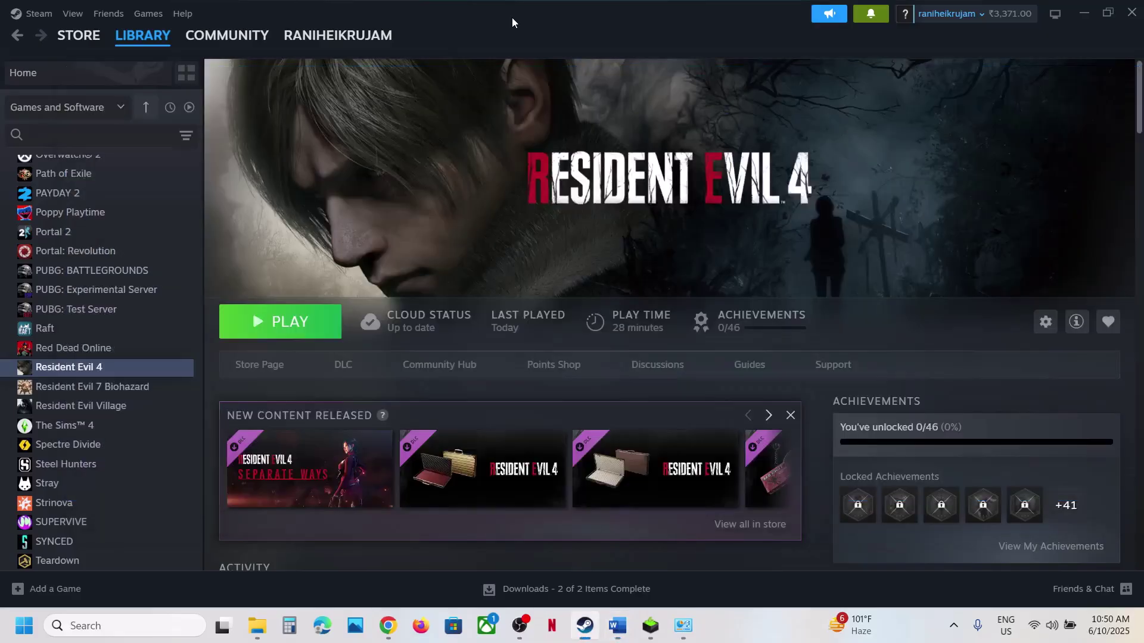
{"action": "key", "text": "super+i"}
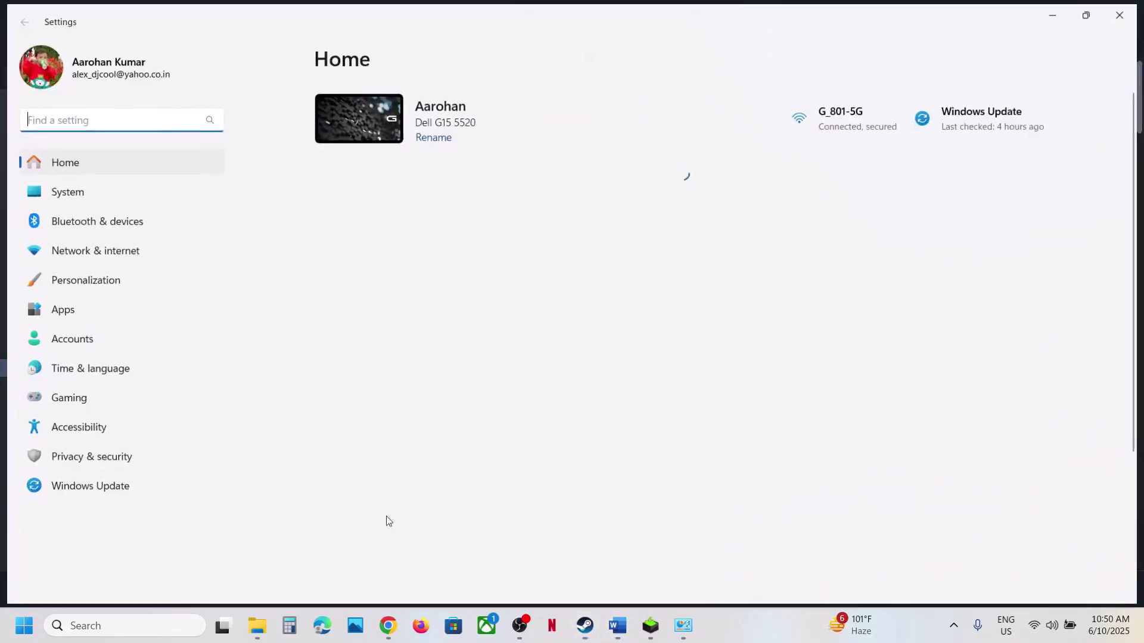
{"action": "left_click", "coordinate": [84, 456]}
{"action": "left_click", "coordinate": [88, 489]}
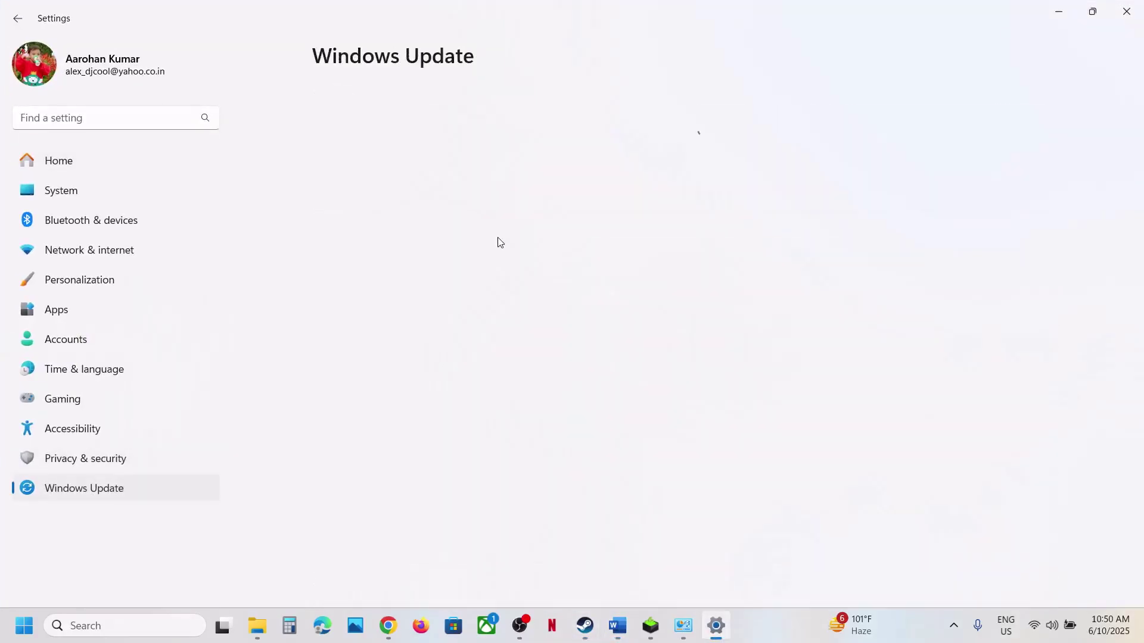
{"action": "left_click", "coordinate": [409, 331]}
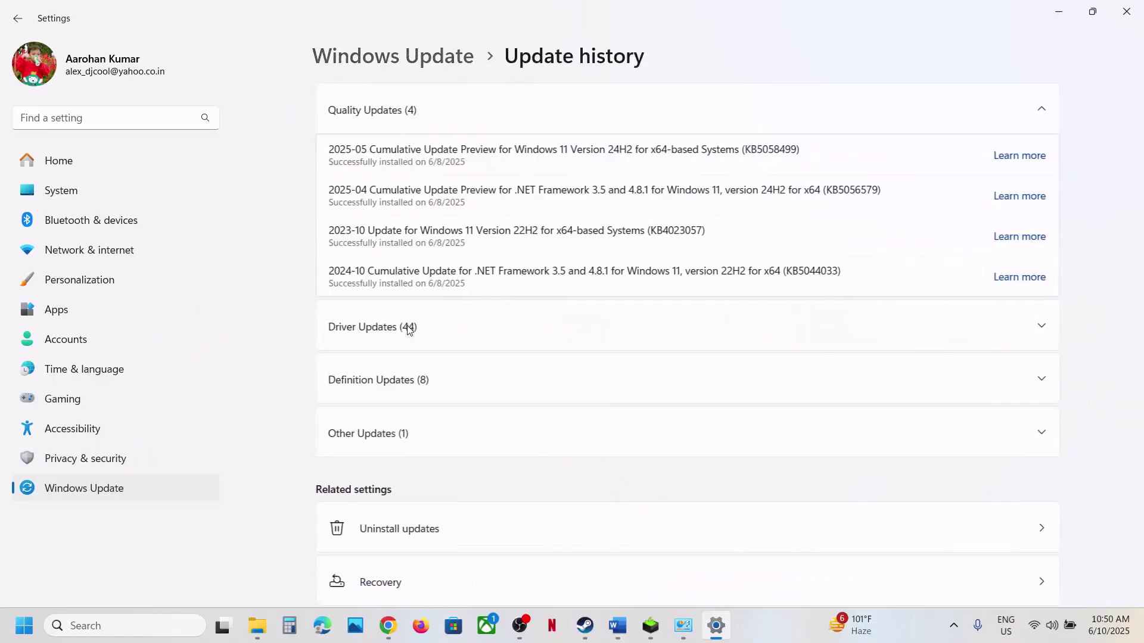
{"action": "scroll", "coordinate": [428, 397], "scroll_direction": "down", "scroll_amount": 1}
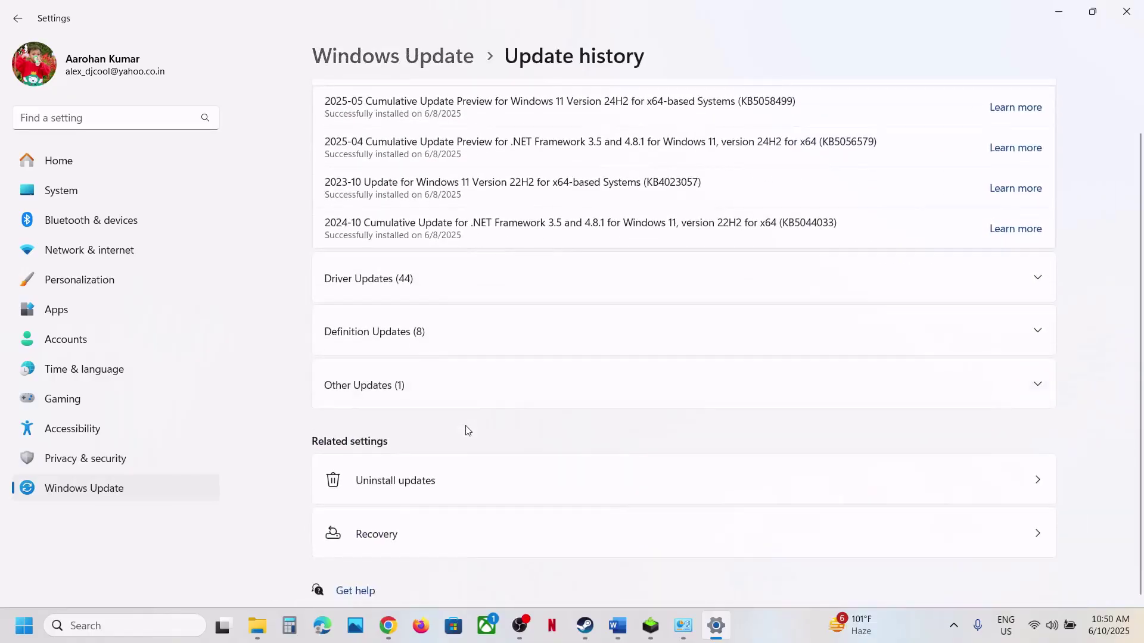
{"action": "left_click", "coordinate": [378, 480]}
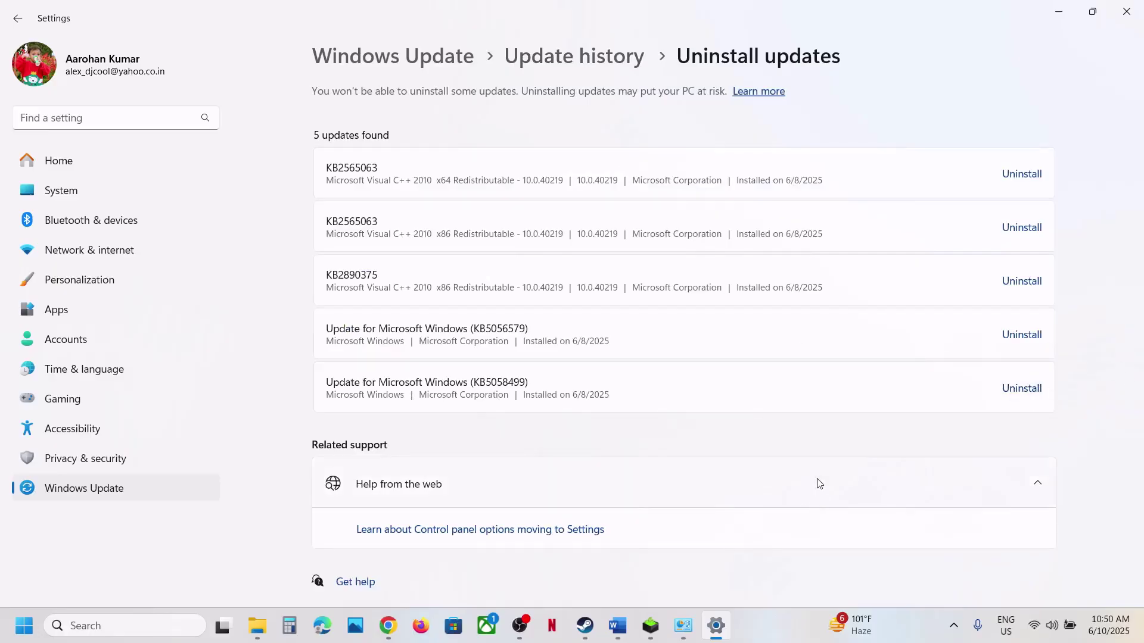
- Switch to the Word document, highlight Step 9's "updating Windows" and "then roll back to old update" wording, and minimize the document
{"action": "left_click", "coordinate": [618, 626]}
{"action": "left_click", "coordinate": [564, 395]}
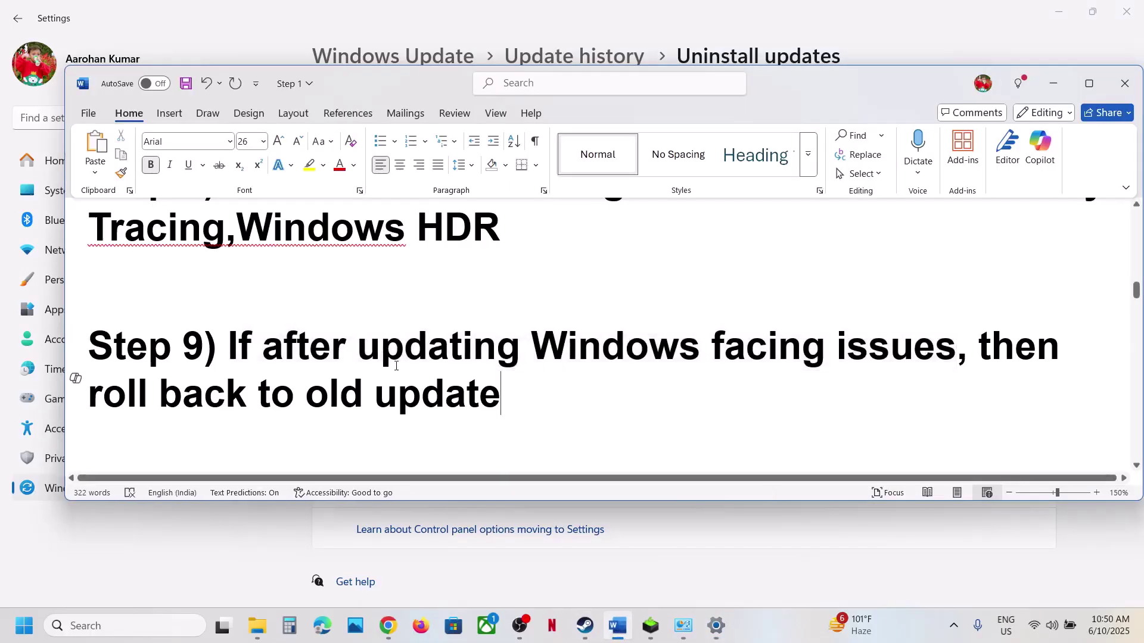
{"action": "left_click_drag", "start_coordinate": [360, 354], "coordinate": [642, 357]}
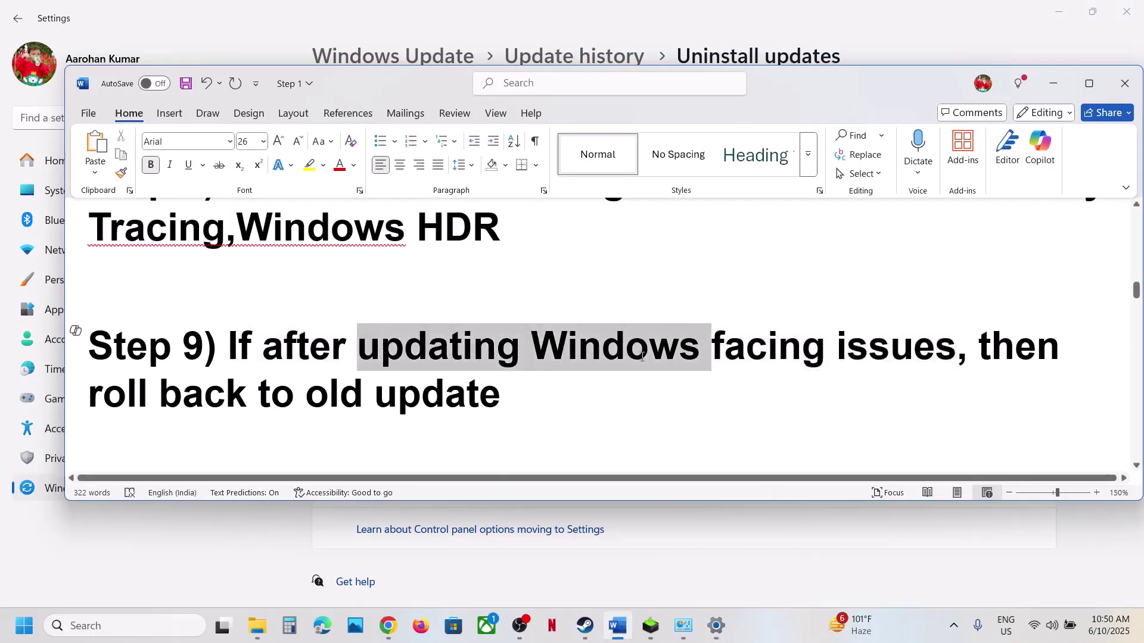
{"action": "left_click", "coordinate": [646, 395]}
{"action": "left_click_drag", "start_coordinate": [987, 348], "coordinate": [1047, 391]}
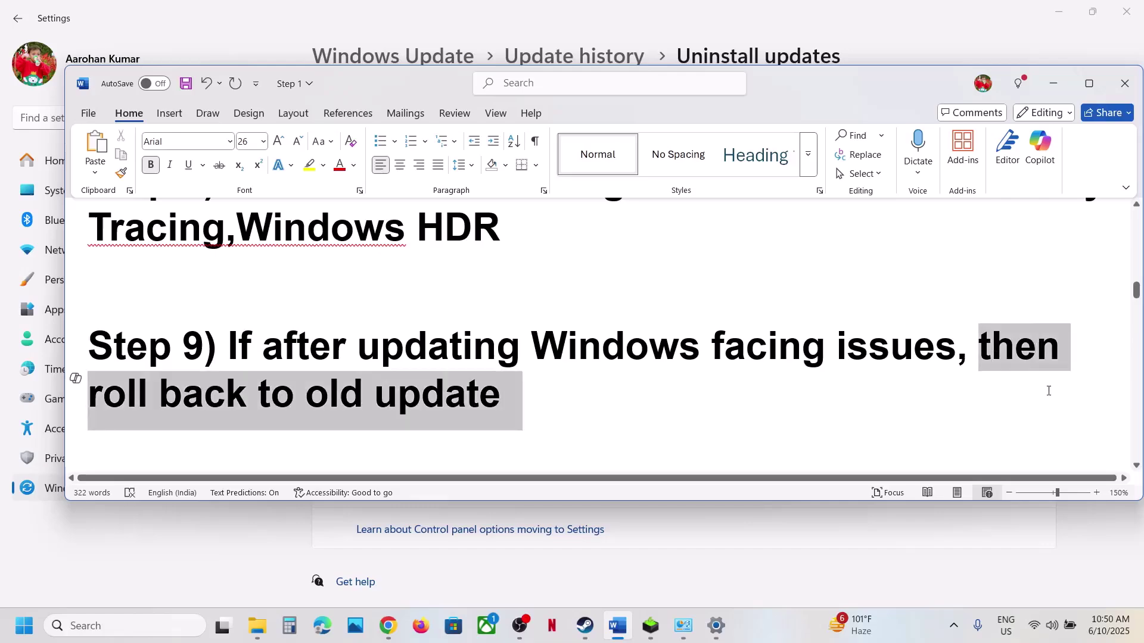
{"action": "left_click", "coordinate": [1053, 82]}
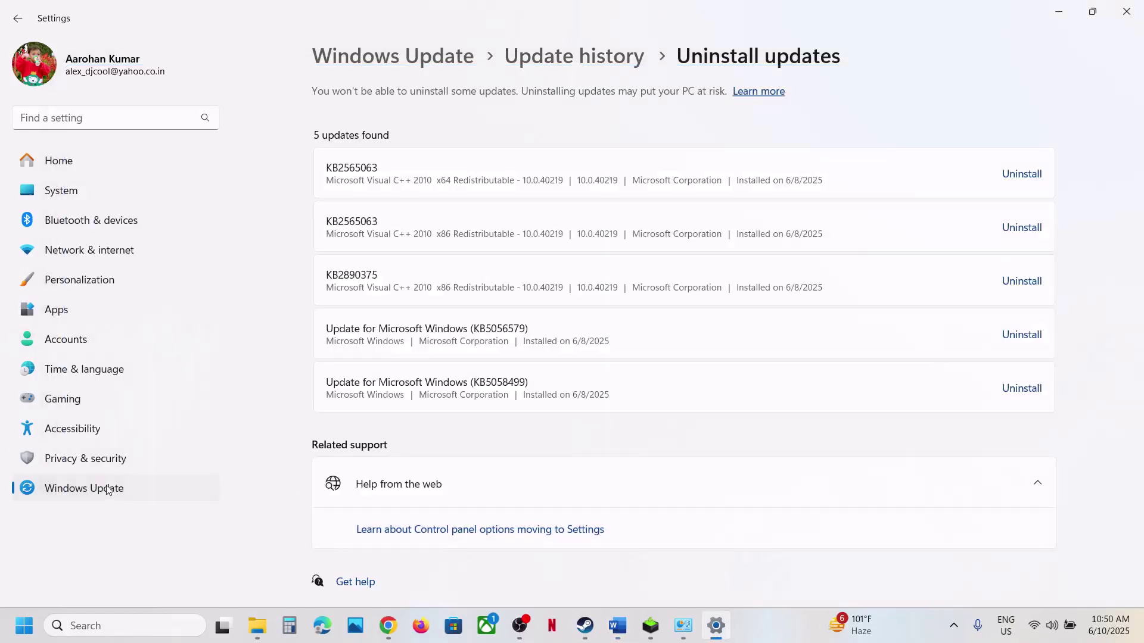
- Open the Recovery page from Windows Update's advanced options, review the Go back option, and close Settings
{"action": "left_click", "coordinate": [83, 488]}
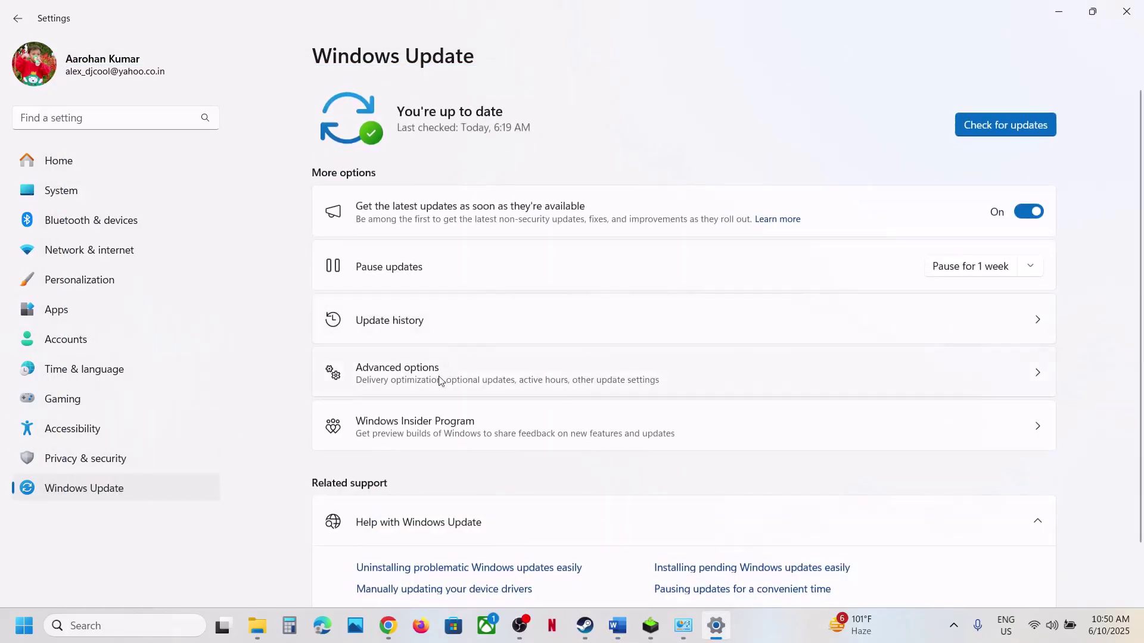
{"action": "left_click", "coordinate": [413, 375]}
{"action": "scroll", "coordinate": [494, 387], "scroll_direction": "down", "scroll_amount": 3}
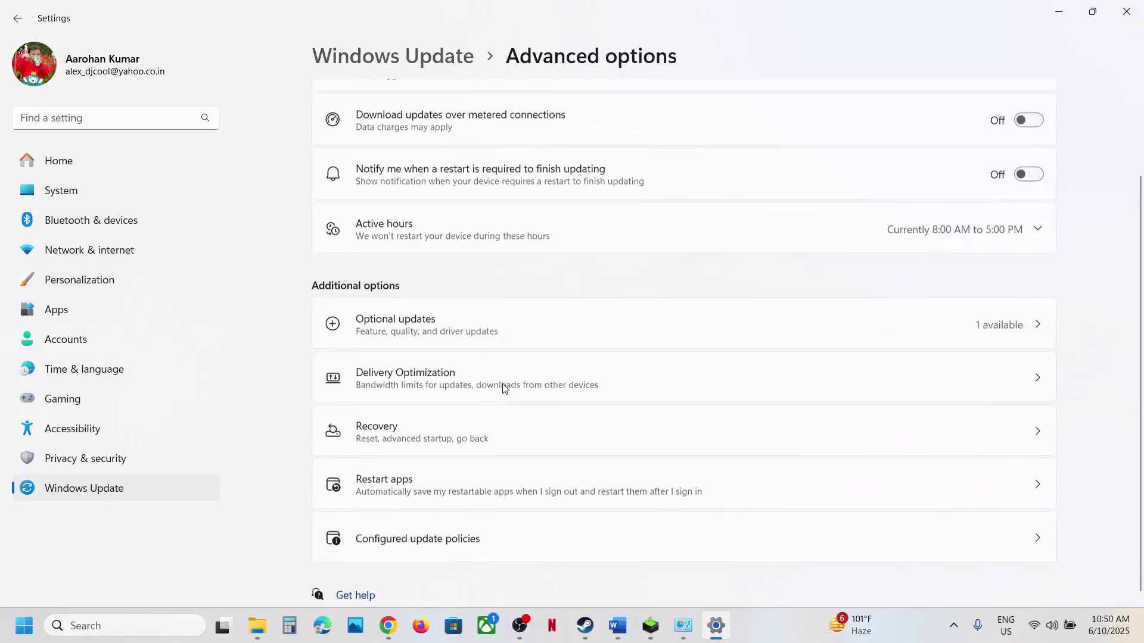
{"action": "left_click", "coordinate": [459, 431]}
{"action": "scroll", "coordinate": [963, 391], "scroll_direction": "down", "scroll_amount": 2}
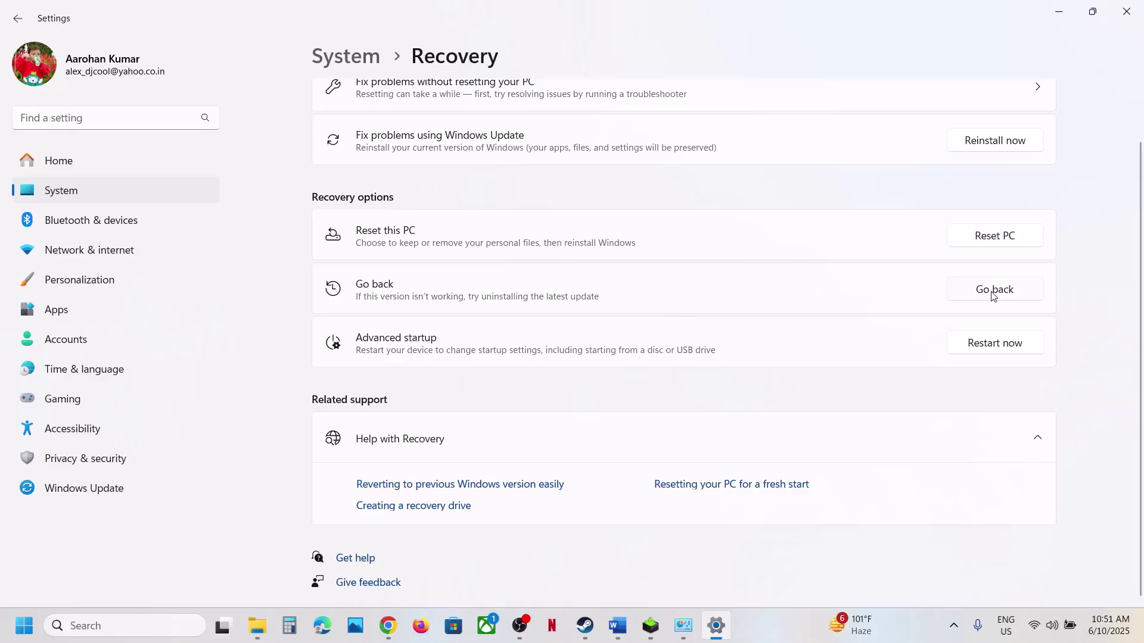
{"action": "left_click", "coordinate": [1137, 13]}
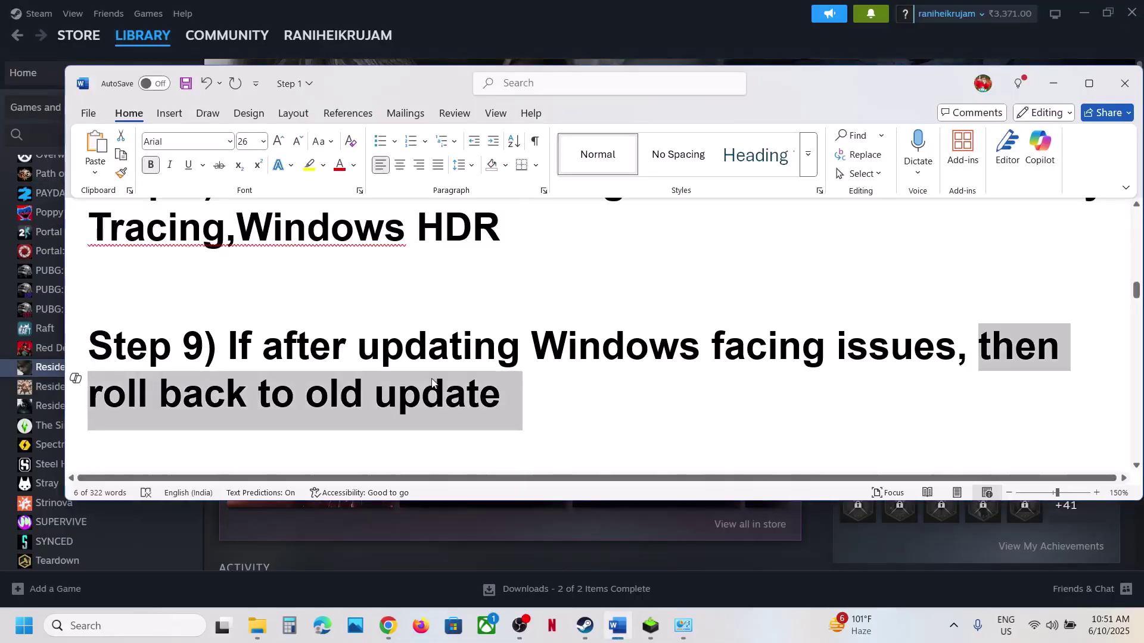
- In the Word document, highlight Step 10's "Rename/Delete config folder" and "saved settings will be lost" wording
{"action": "scroll", "coordinate": [432, 382], "scroll_direction": "down", "scroll_amount": 5}
{"action": "scroll", "coordinate": [294, 326], "scroll_direction": "up", "scroll_amount": 1}
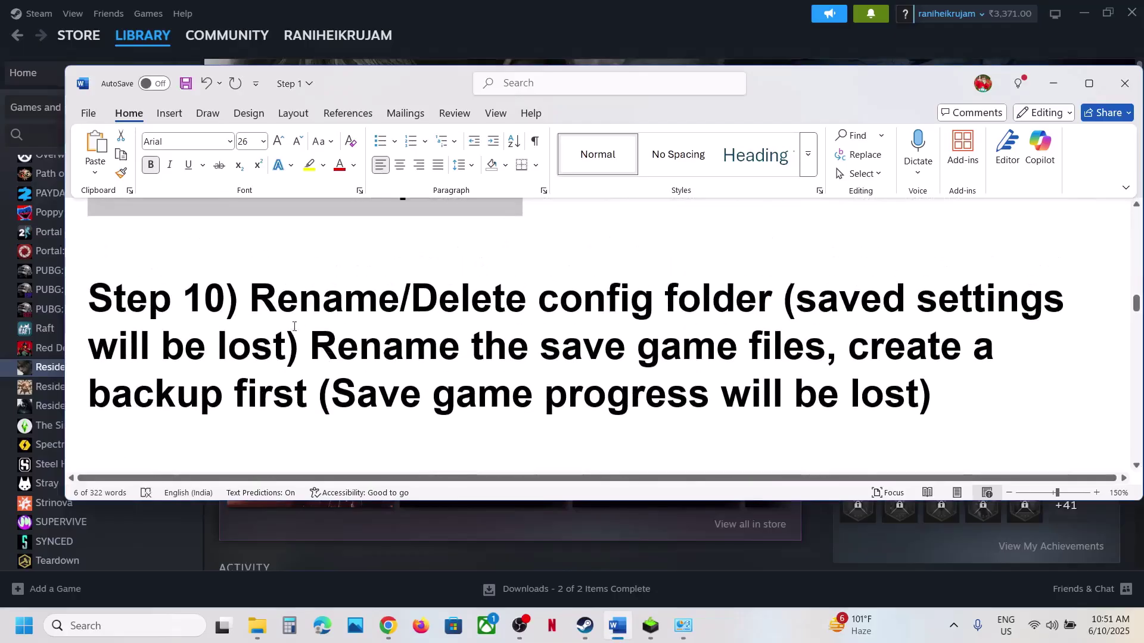
{"action": "left_click_drag", "start_coordinate": [258, 296], "coordinate": [772, 301]}
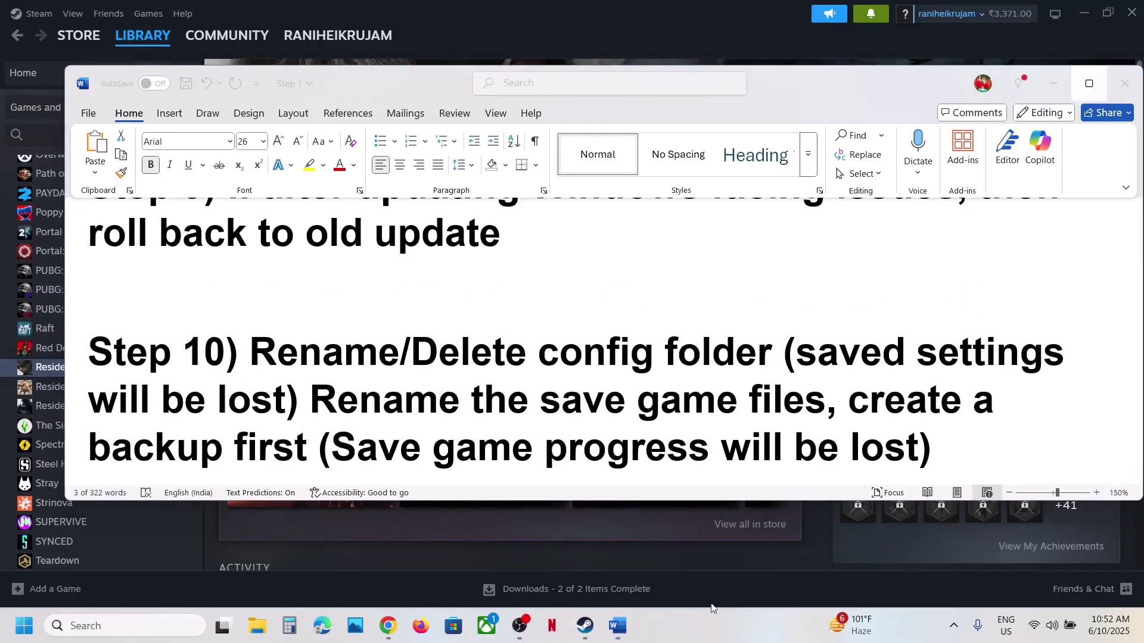
{"action": "left_click", "coordinate": [352, 358]}
{"action": "left_click_drag", "start_coordinate": [324, 357], "coordinate": [664, 357]}
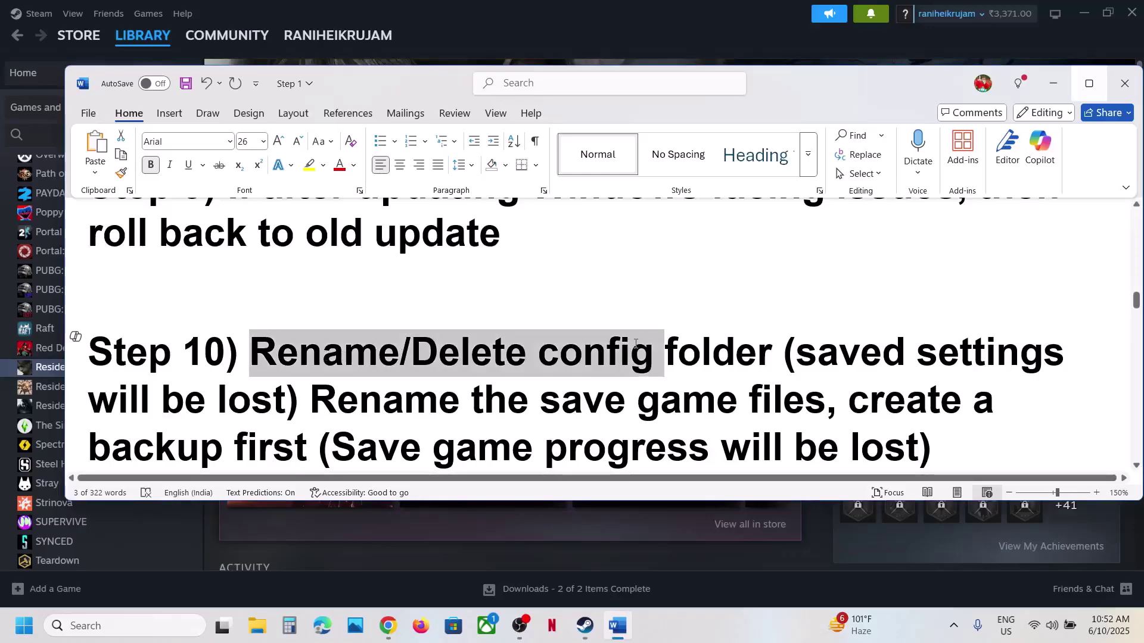
{"action": "key", "text": "ctrl+shift+Right"}
{"action": "key", "text": "ctrl+shift+Right"}
{"action": "left_click_drag", "start_coordinate": [798, 352], "coordinate": [299, 400]}
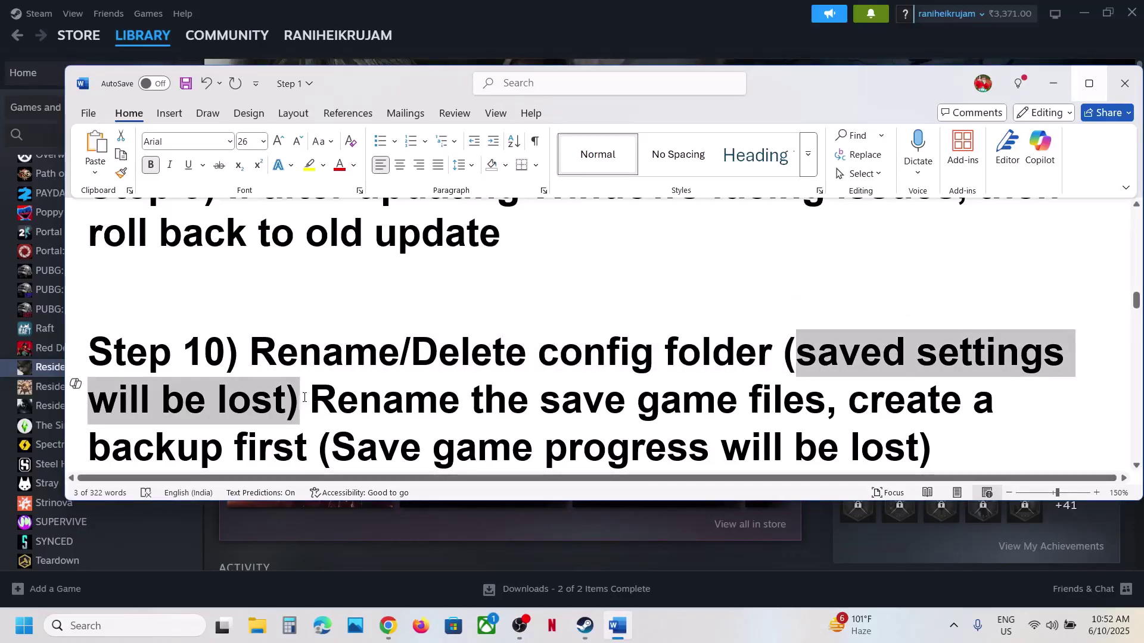
- Switch to Steam and browse the local files of Resident Evil 4
{"action": "left_click", "coordinate": [459, 27]}
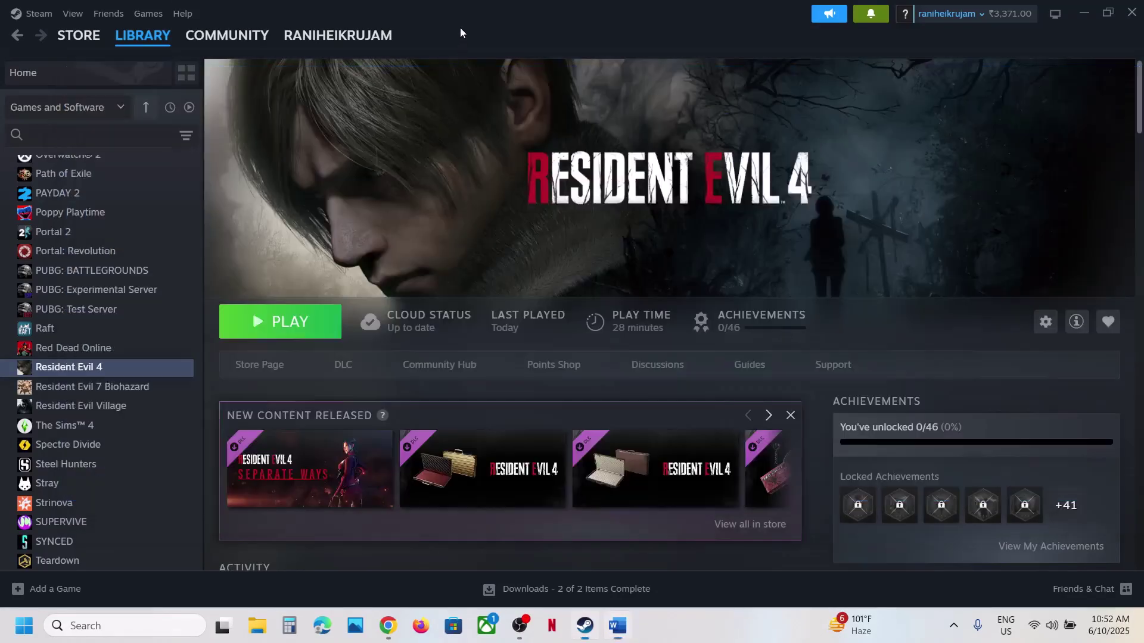
{"action": "right_click", "coordinate": [100, 366]}
{"action": "mouse_move", "coordinate": [130, 454]}
{"action": "left_click", "coordinate": [266, 479]}
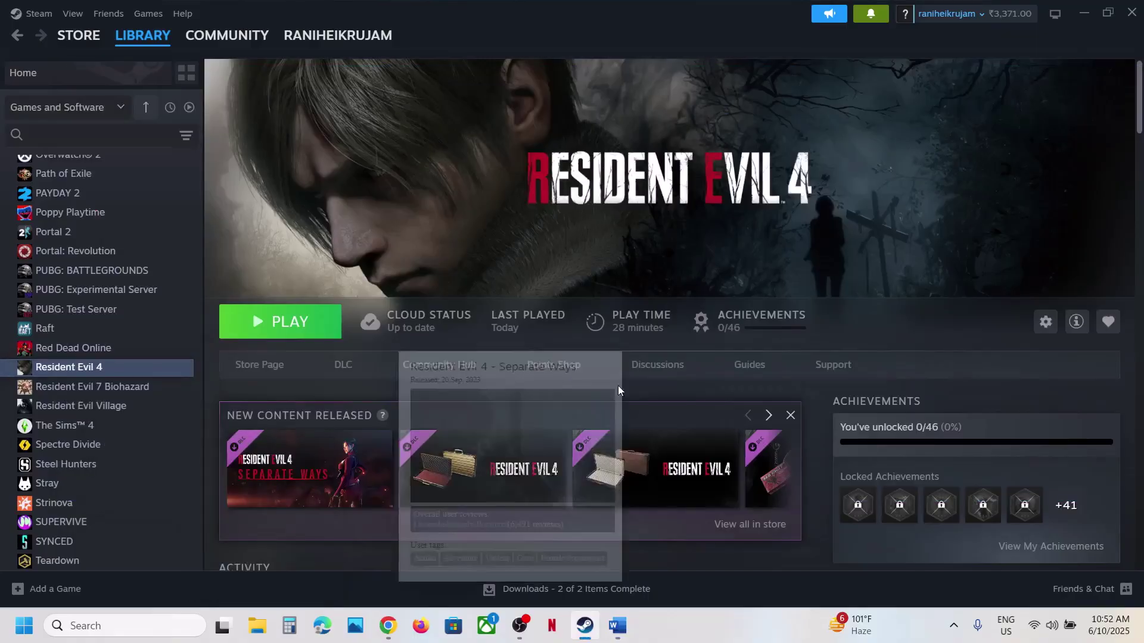
- Back up the 6 KB local_config file by copying it to the desktop, and place the copy below the CrashReport shortcuts
{"action": "left_click", "coordinate": [171, 353]}
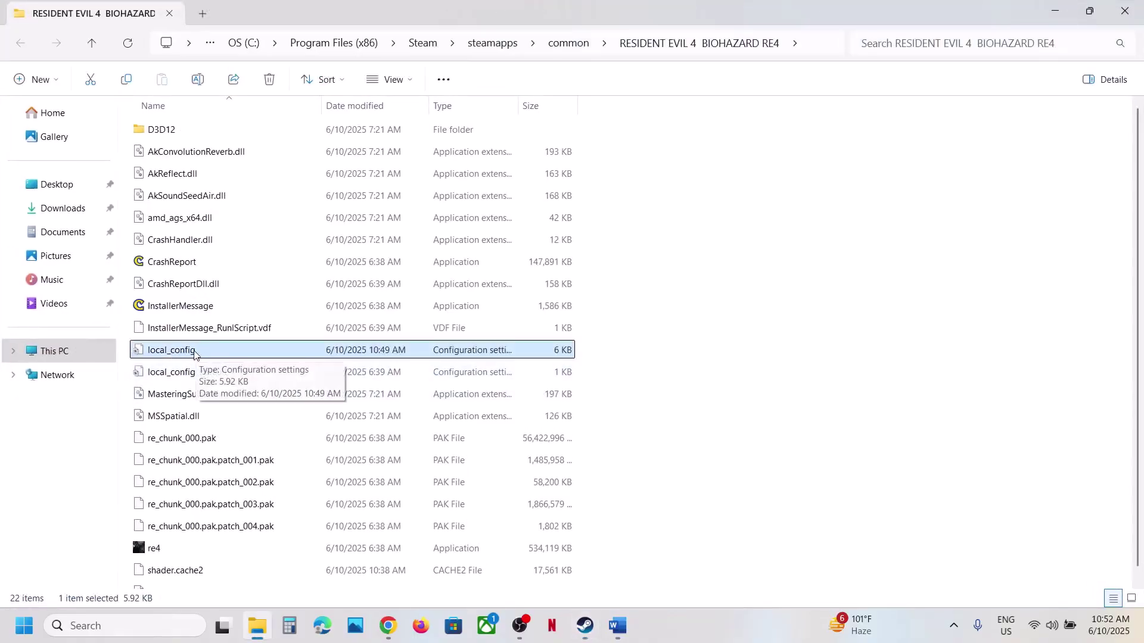
{"action": "right_click", "coordinate": [195, 354]}
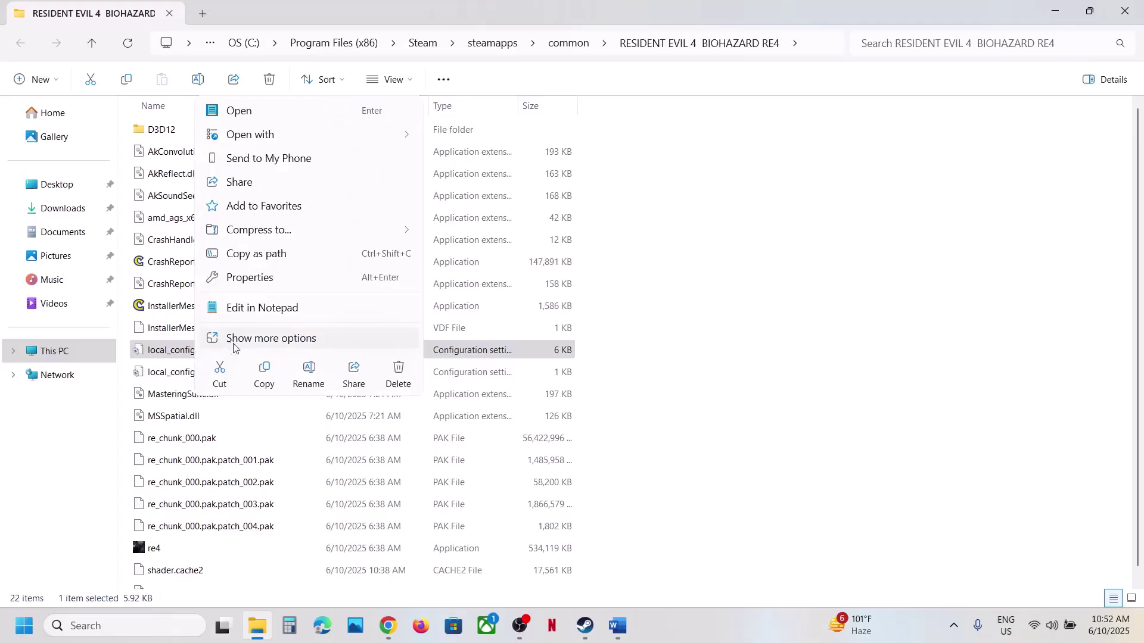
{"action": "left_click", "coordinate": [264, 373]}
{"action": "key", "text": "super+d"}
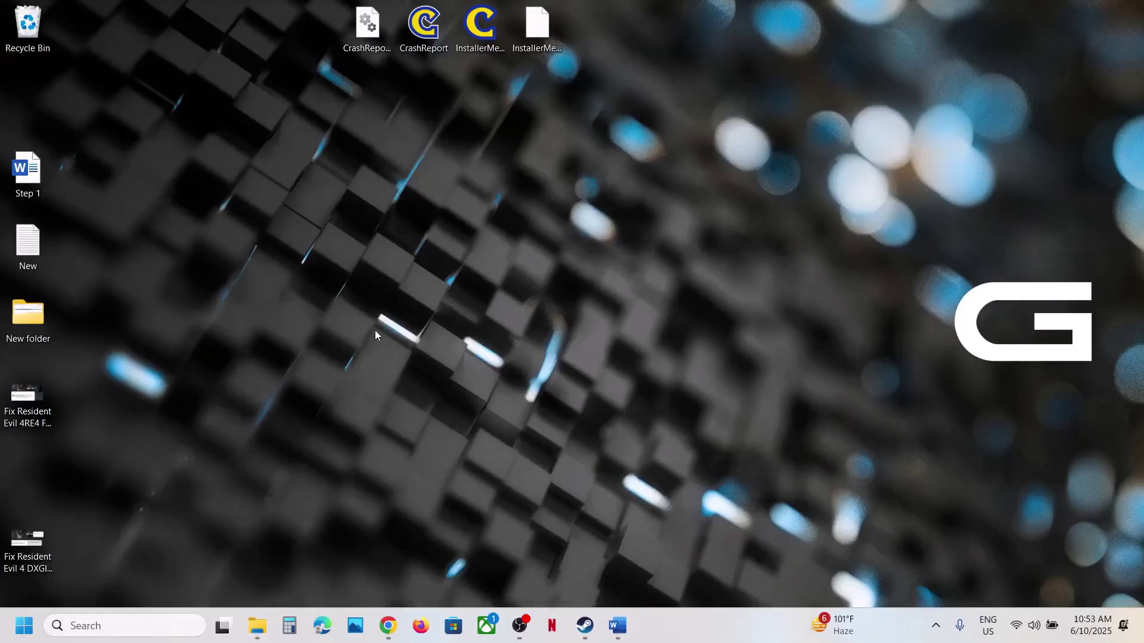
{"action": "key", "text": "ctrl+v"}
{"action": "left_click_drag", "start_coordinate": [55, 109], "coordinate": [505, 122]}
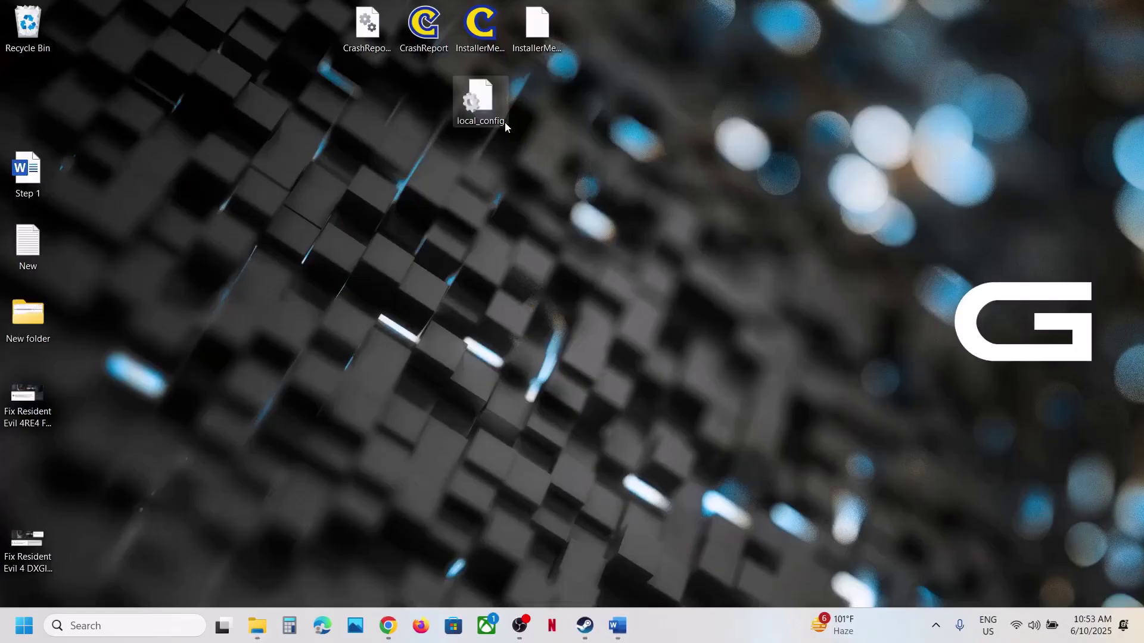
- Return to the game's installation folder, show the file actions for the original local_config, and switch back to Steam
{"action": "left_click", "coordinate": [257, 625]}
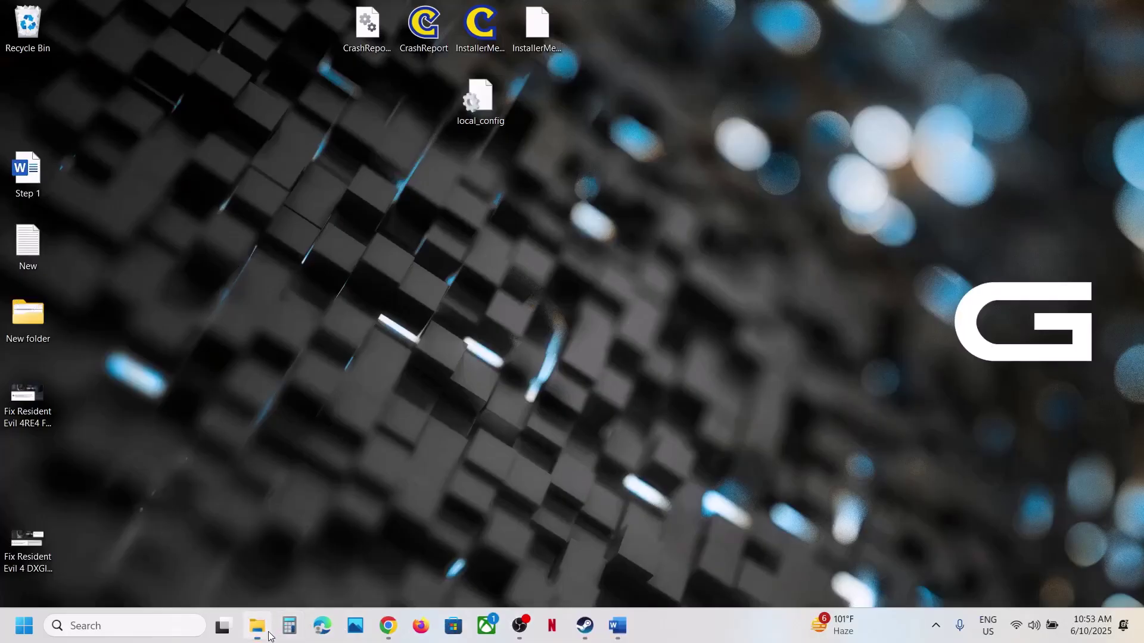
{"action": "right_click", "coordinate": [168, 352]}
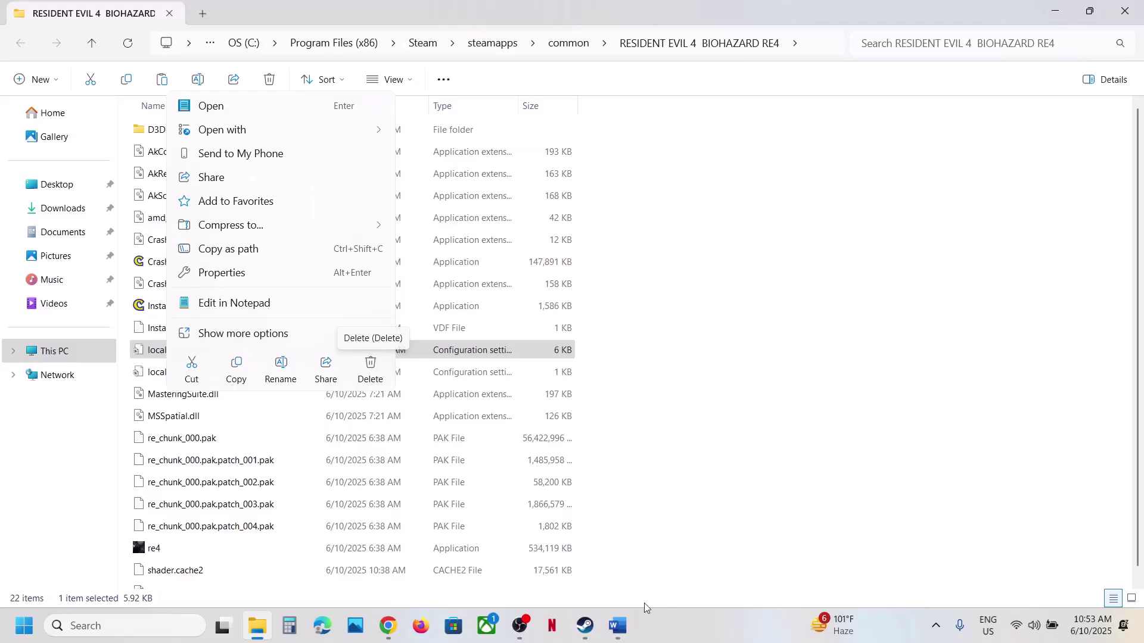
{"action": "left_click", "coordinate": [584, 626]}
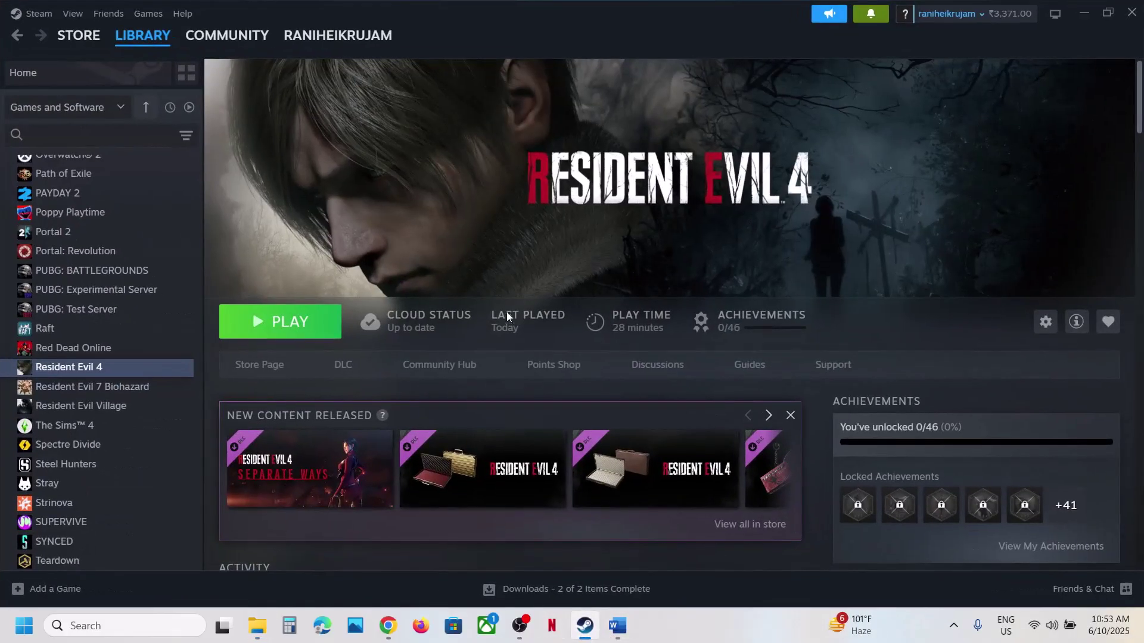
- In the Word document, highlight Step 10's wording on renaming save game files, losing progress and creating a backup first, and minimize the document
{"action": "left_click", "coordinate": [617, 626]}
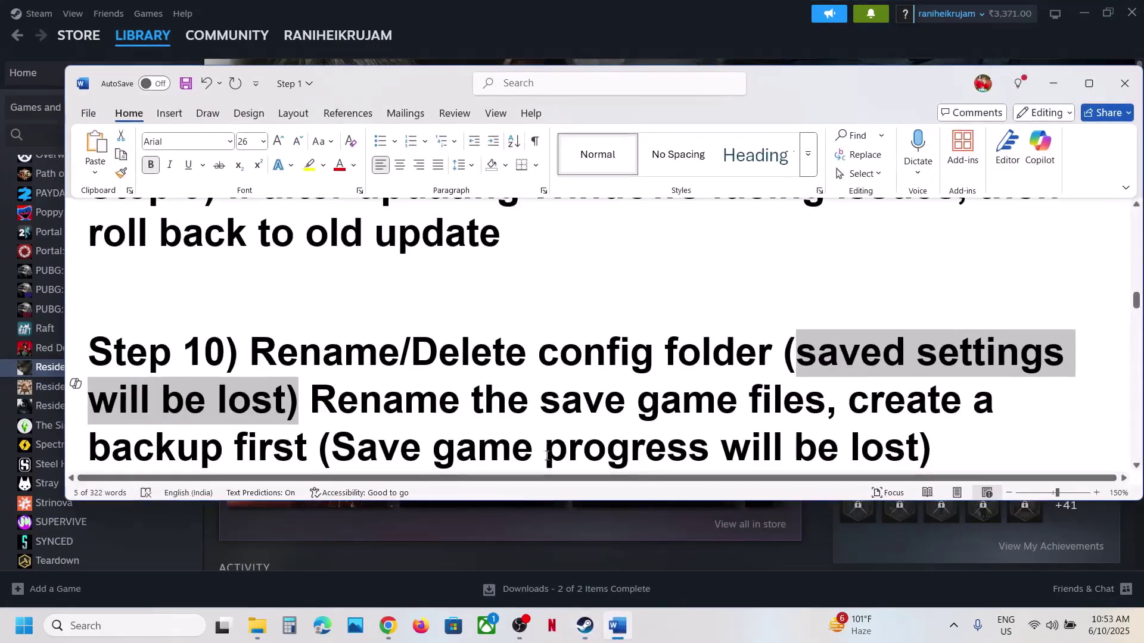
{"action": "left_click_drag", "start_coordinate": [315, 352], "coordinate": [780, 364]}
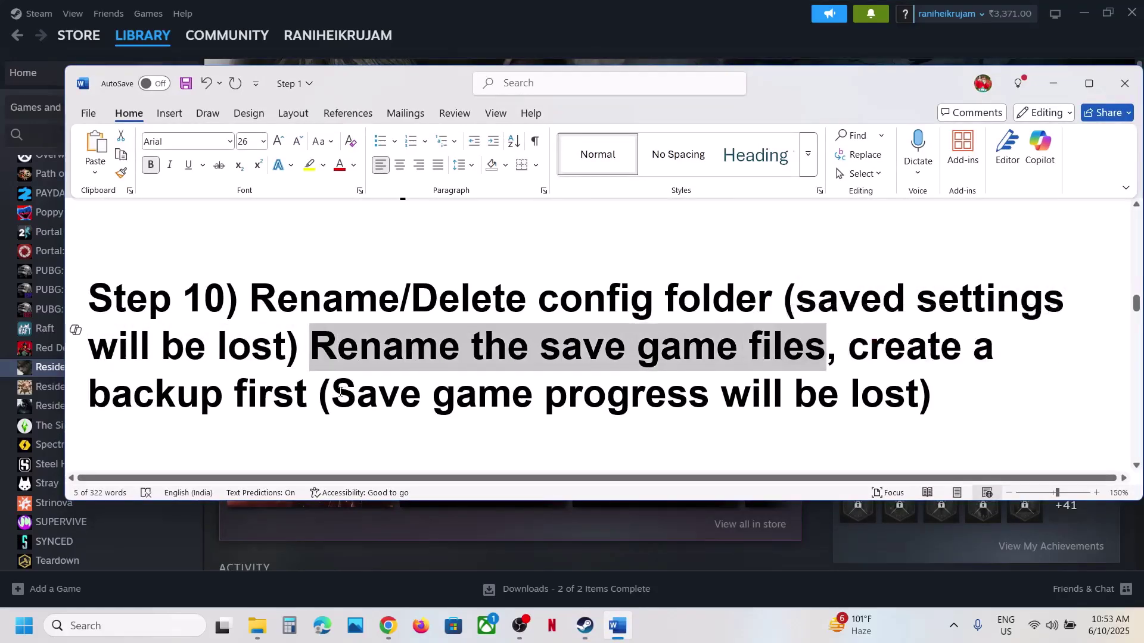
{"action": "left_click_drag", "start_coordinate": [340, 392], "coordinate": [894, 391]}
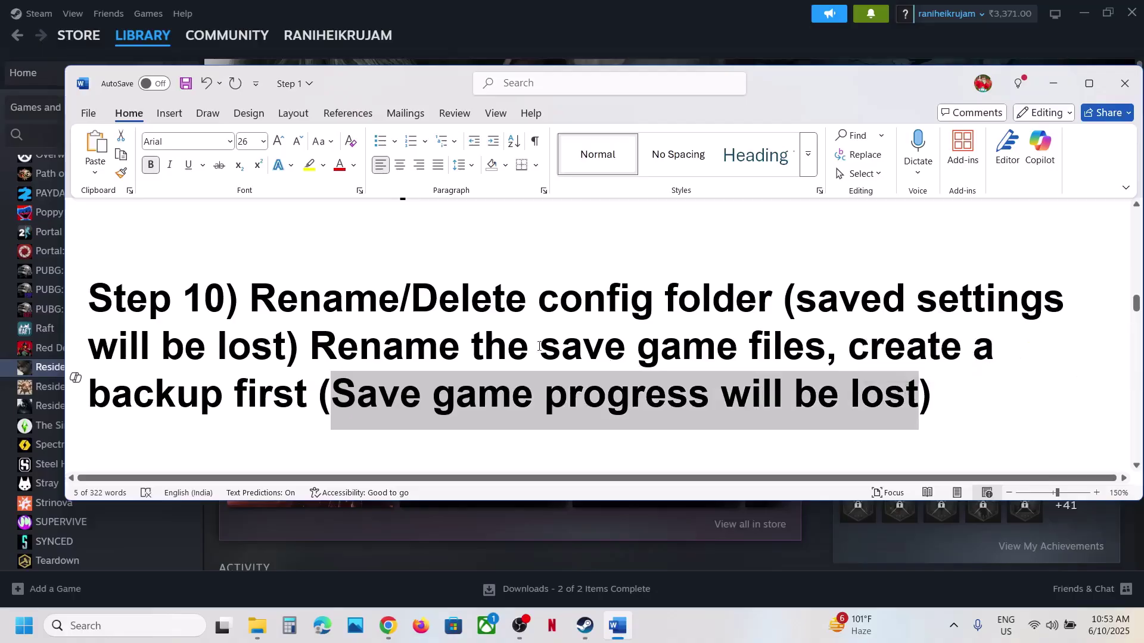
{"action": "left_click_drag", "start_coordinate": [848, 347], "coordinate": [318, 396]}
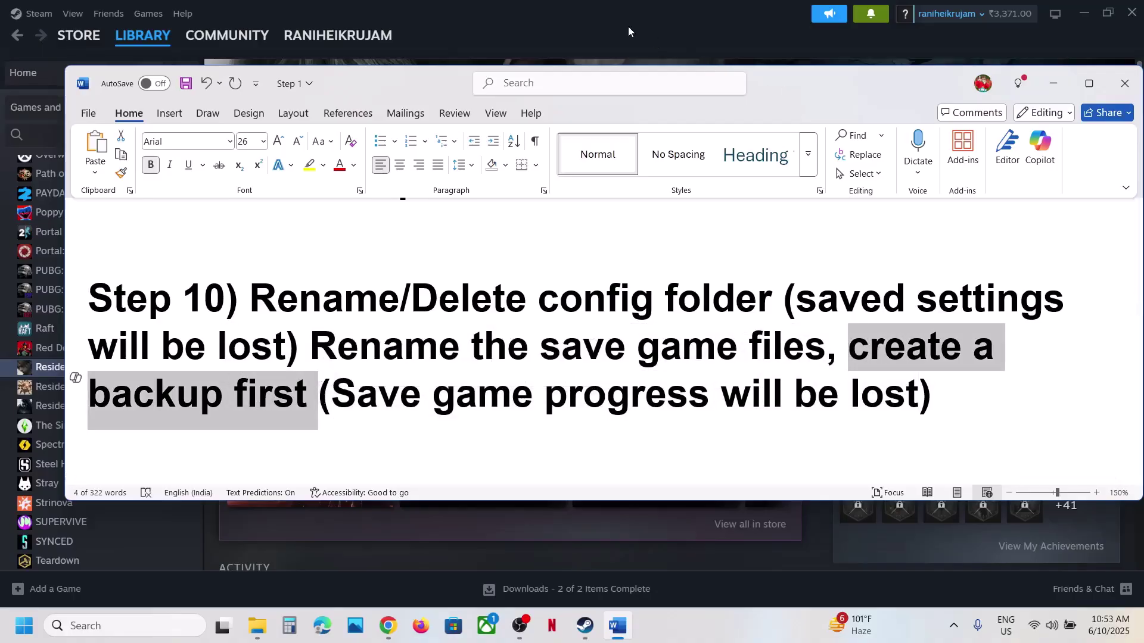
{"action": "left_click", "coordinate": [618, 625]}
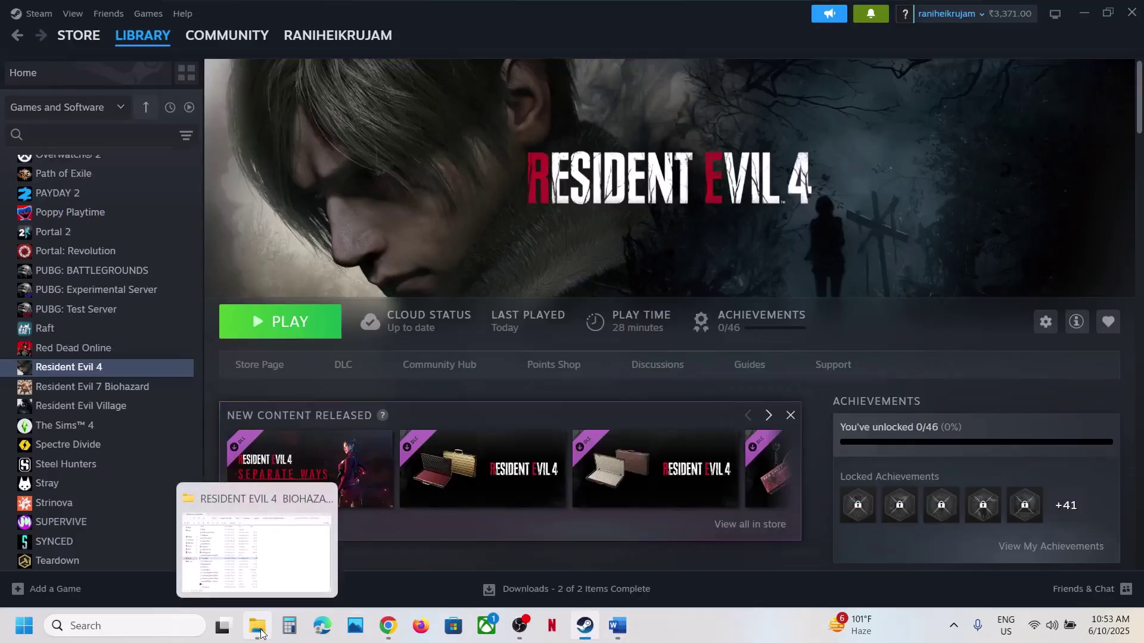
- In File Explorer, go to C:\Program Files (x86)\Steam\userdata and open the Steam account's folder
{"action": "left_click", "coordinate": [256, 542]}
{"action": "left_click", "coordinate": [60, 350]}
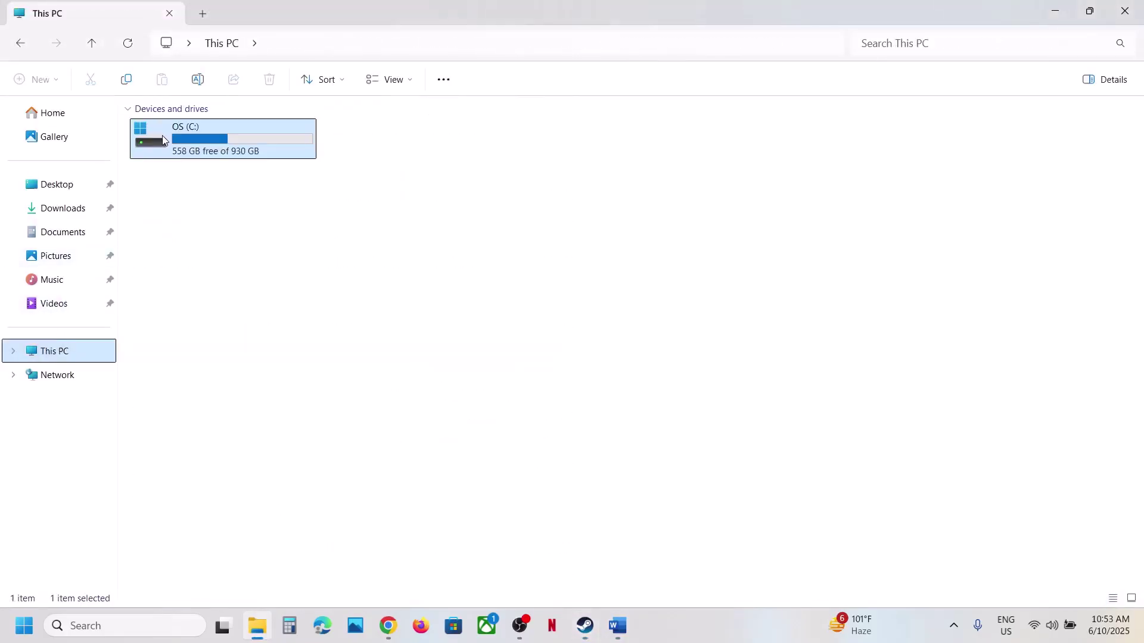
{"action": "double_click", "coordinate": [162, 129]}
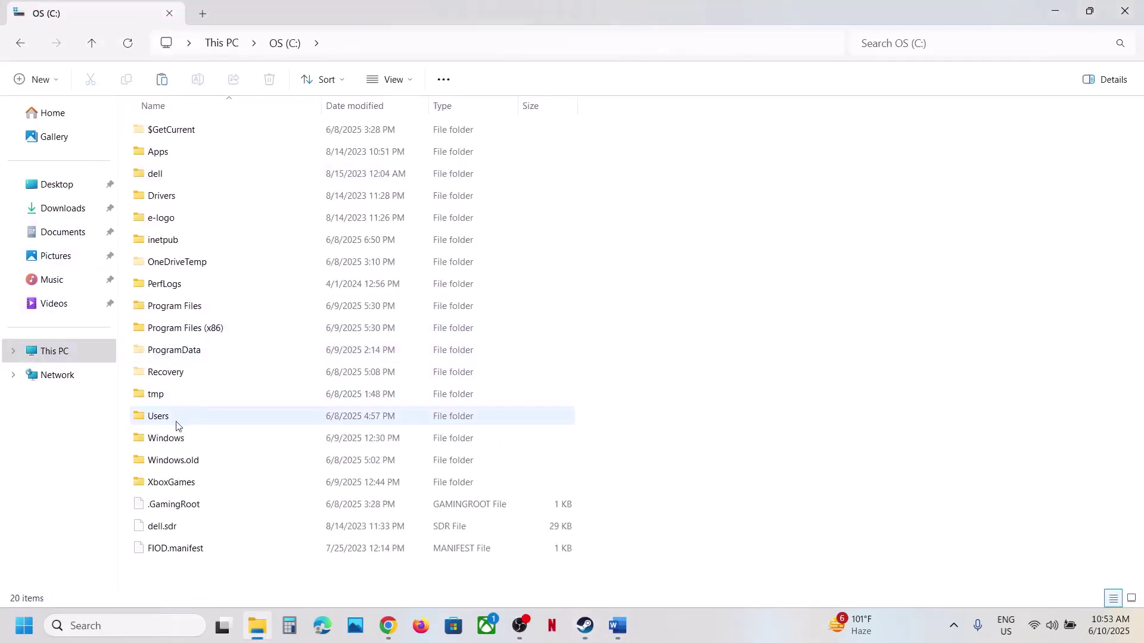
{"action": "double_click", "coordinate": [185, 331]}
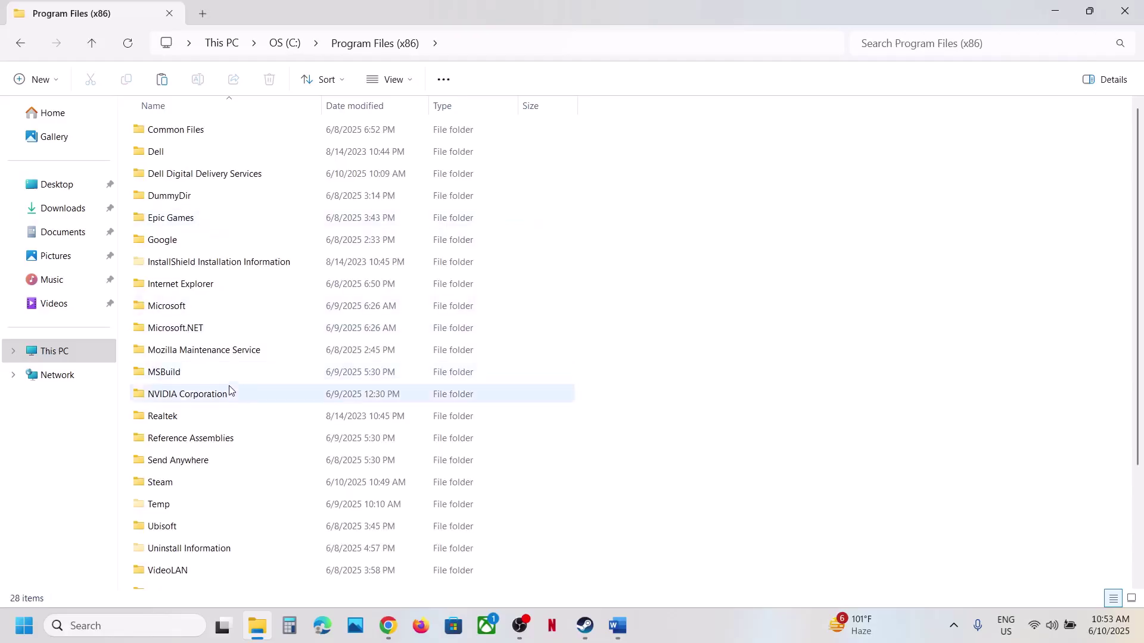
{"action": "scroll", "coordinate": [229, 392], "scroll_direction": "down", "scroll_amount": 2}
{"action": "double_click", "coordinate": [179, 357]}
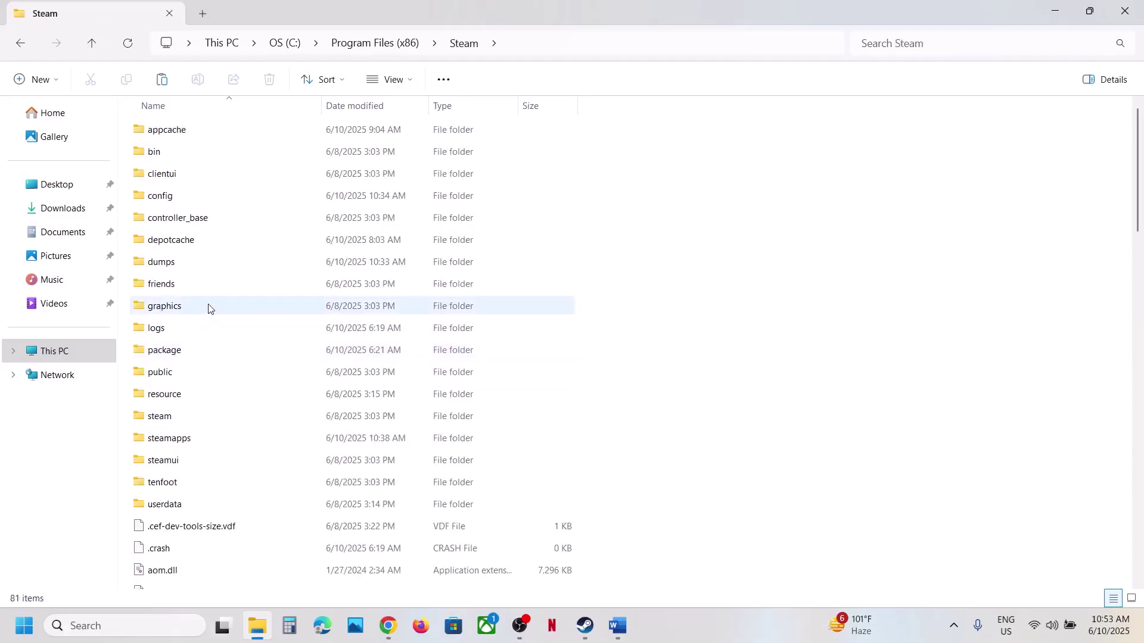
{"action": "left_click", "coordinate": [169, 505]}
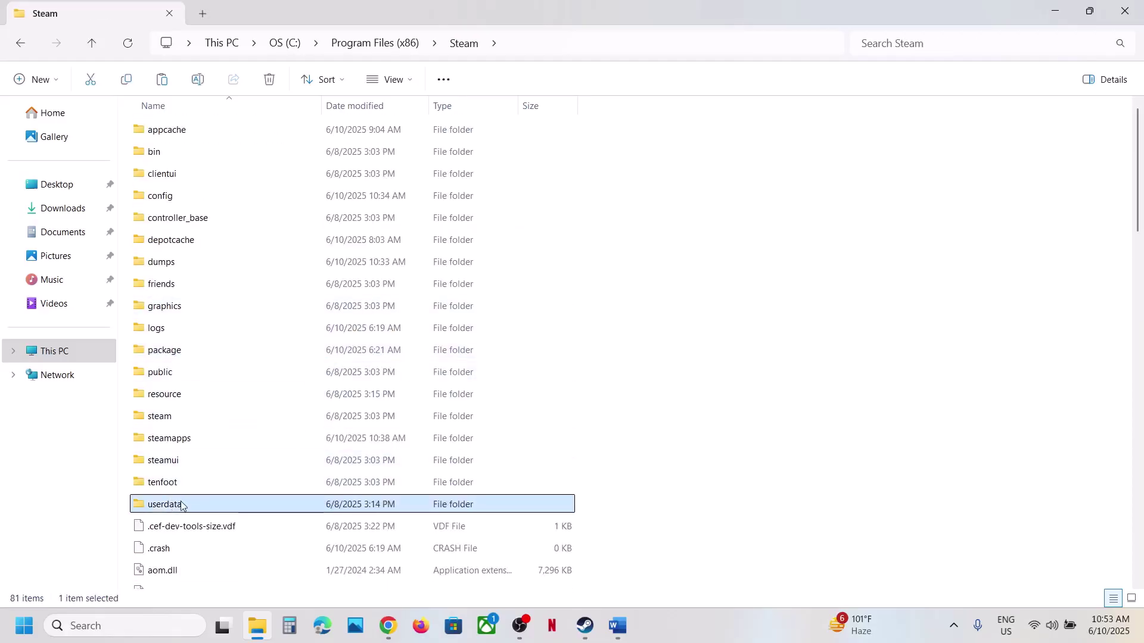
{"action": "double_click", "coordinate": [181, 506]}
{"action": "double_click", "coordinate": [176, 131]}
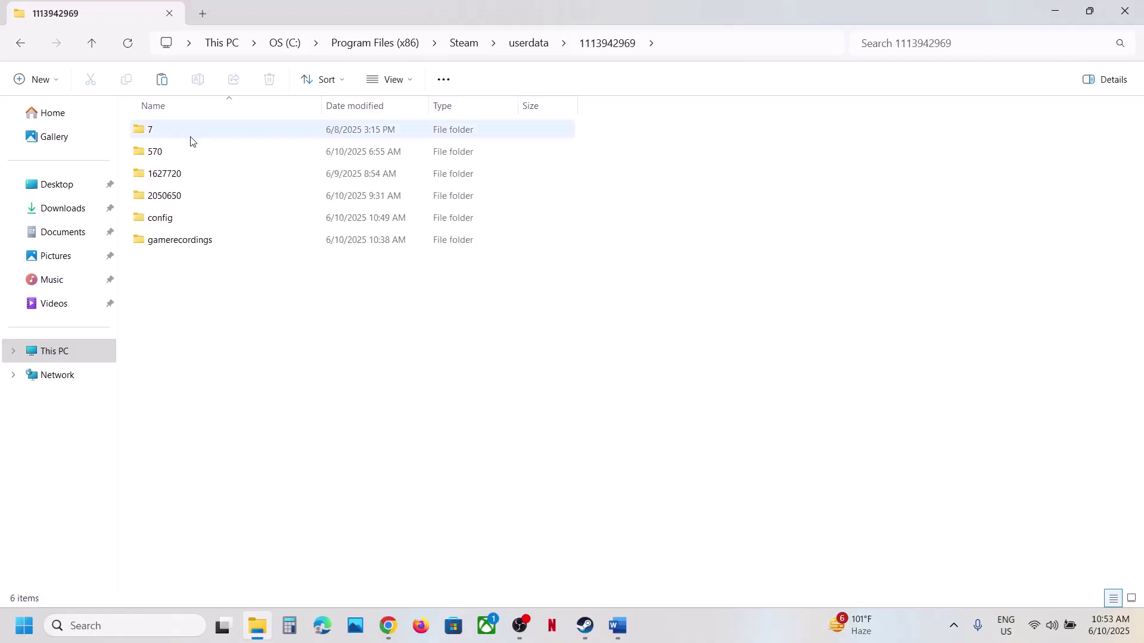
- Open the 2050650 folder, go through remote to win64_save, and select the save file inside
{"action": "left_click", "coordinate": [179, 201]}
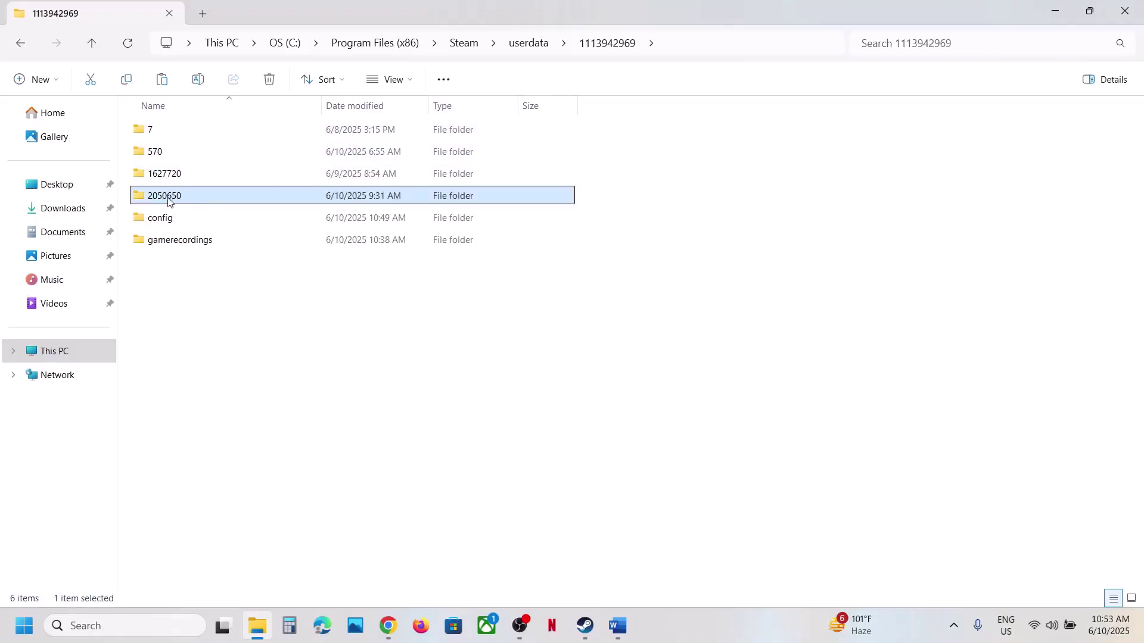
{"action": "double_click", "coordinate": [184, 199]}
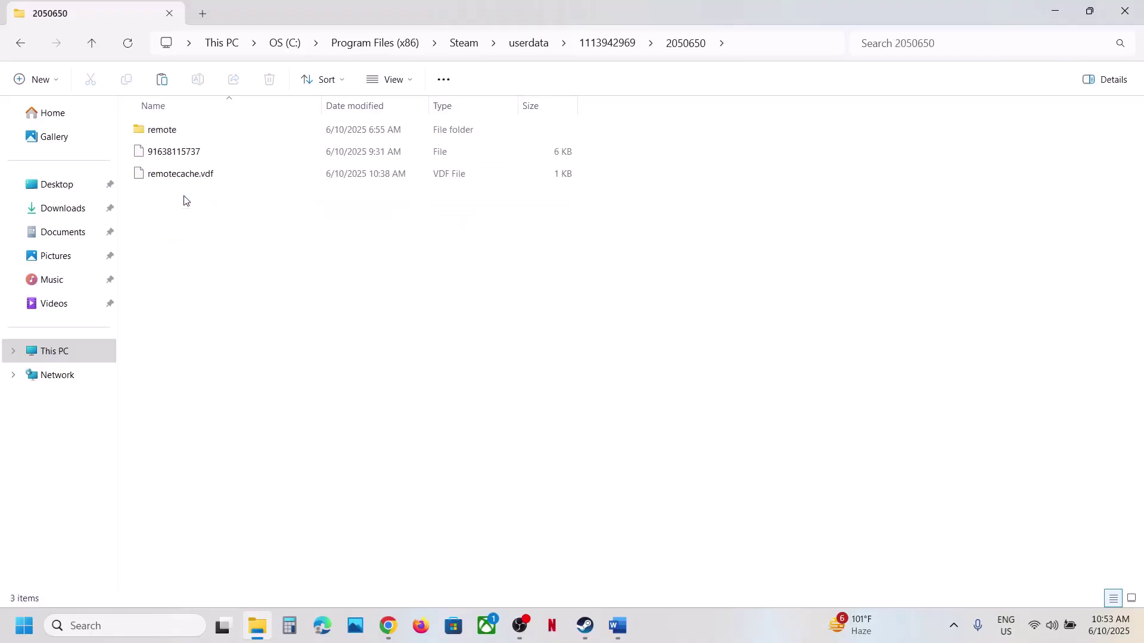
{"action": "left_click", "coordinate": [165, 136]}
{"action": "double_click", "coordinate": [165, 132]}
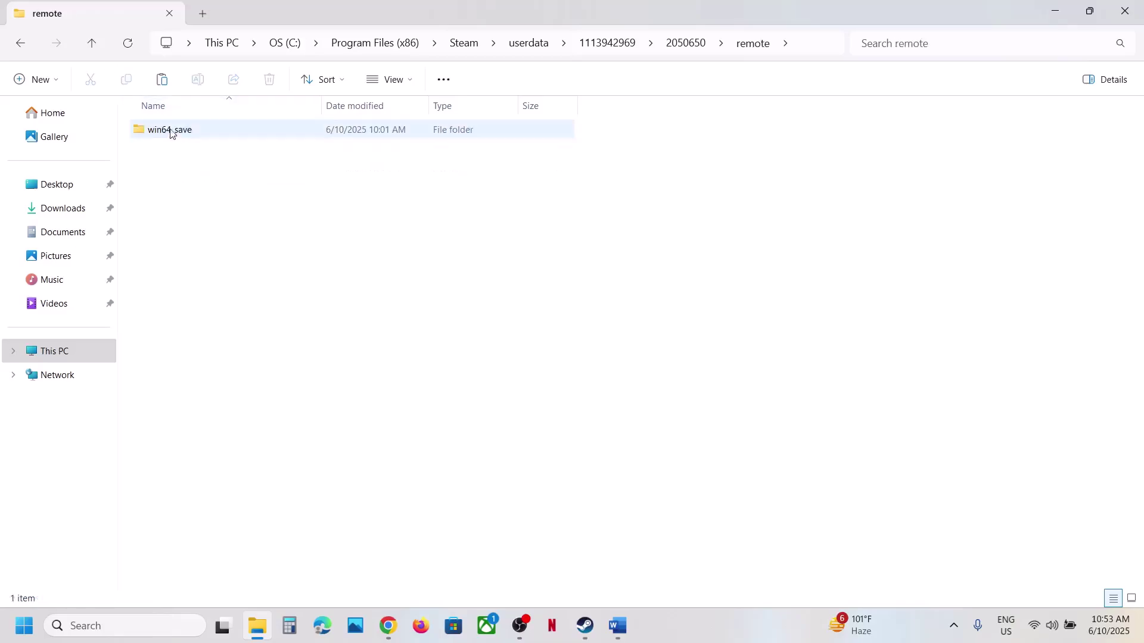
{"action": "left_click", "coordinate": [171, 129]}
{"action": "double_click", "coordinate": [176, 129]}
{"action": "left_click", "coordinate": [173, 126]}
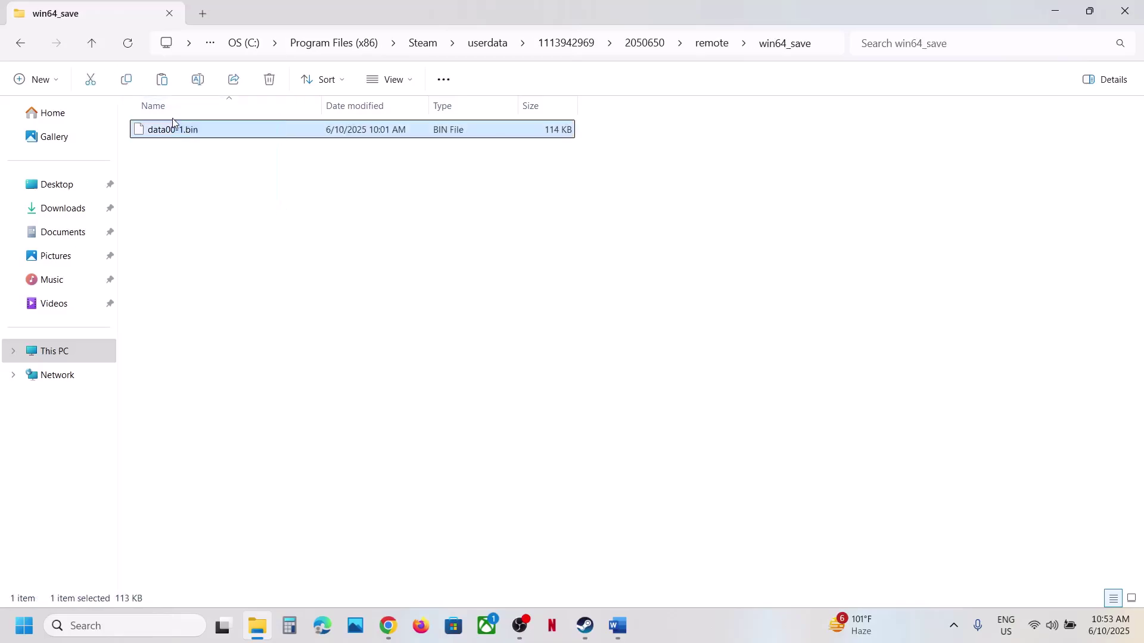
- Go back up from win64_save to the Steam account's folder that contains 2050650
{"action": "left_click", "coordinate": [95, 47]}
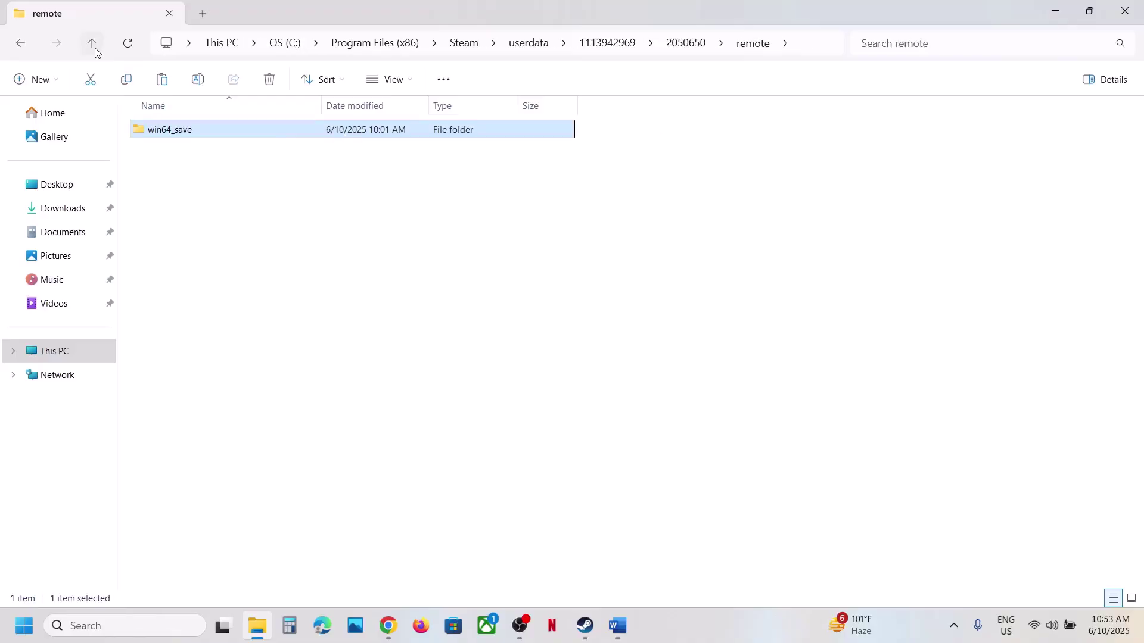
{"action": "left_click", "coordinate": [95, 47]}
{"action": "left_click", "coordinate": [95, 48]}
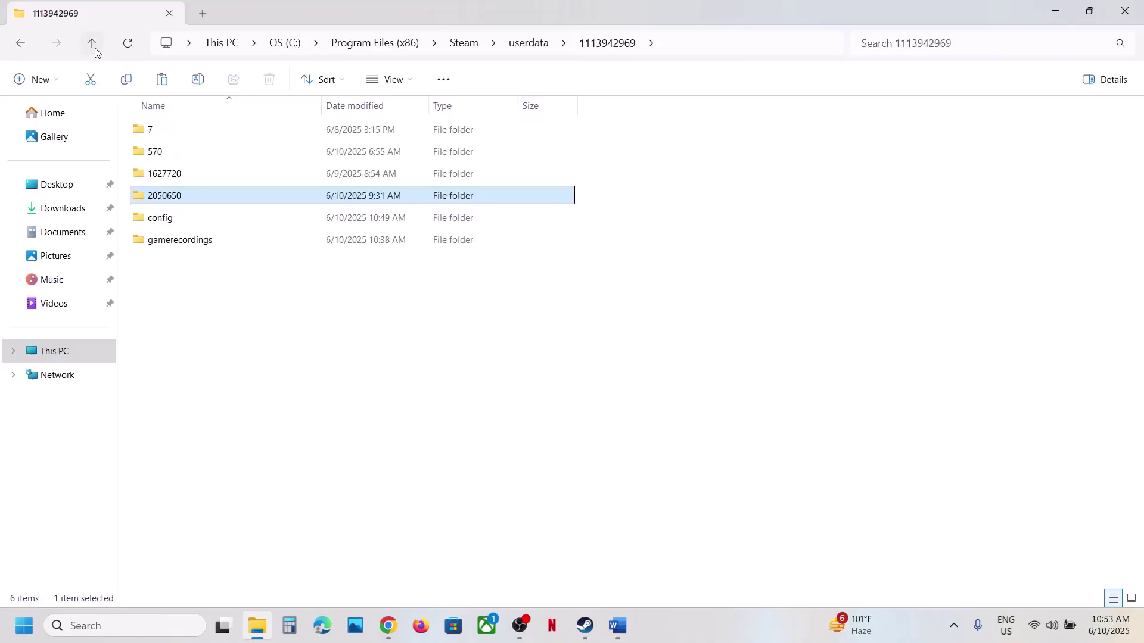
{"action": "right_click", "coordinate": [182, 201]}
{"action": "left_click", "coordinate": [338, 222]}
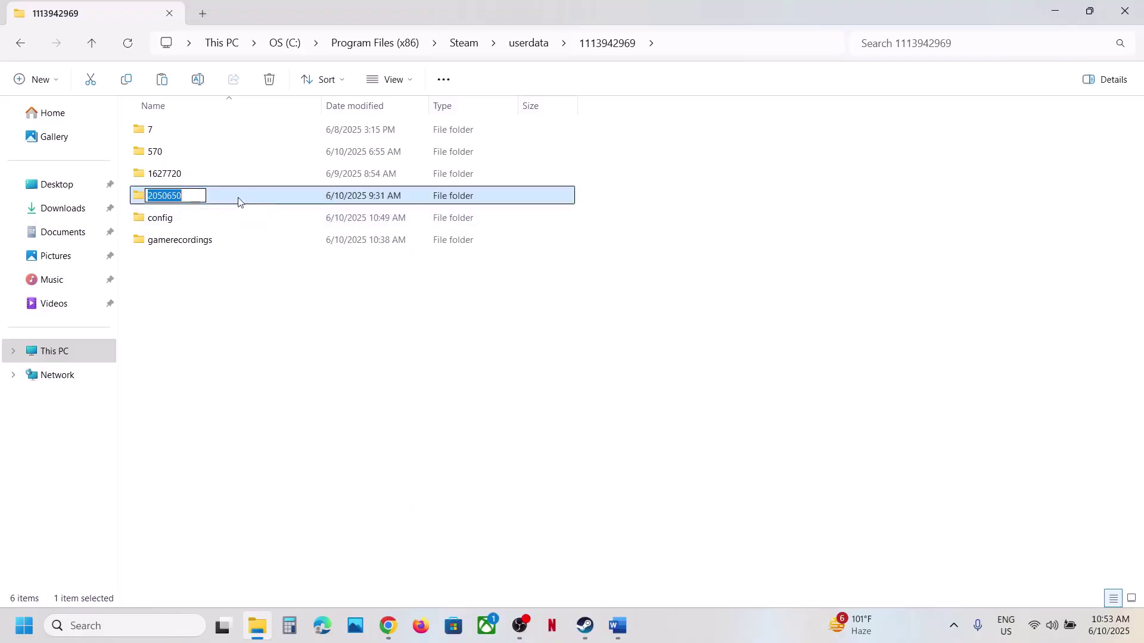
{"action": "left_click", "coordinate": [253, 194]}
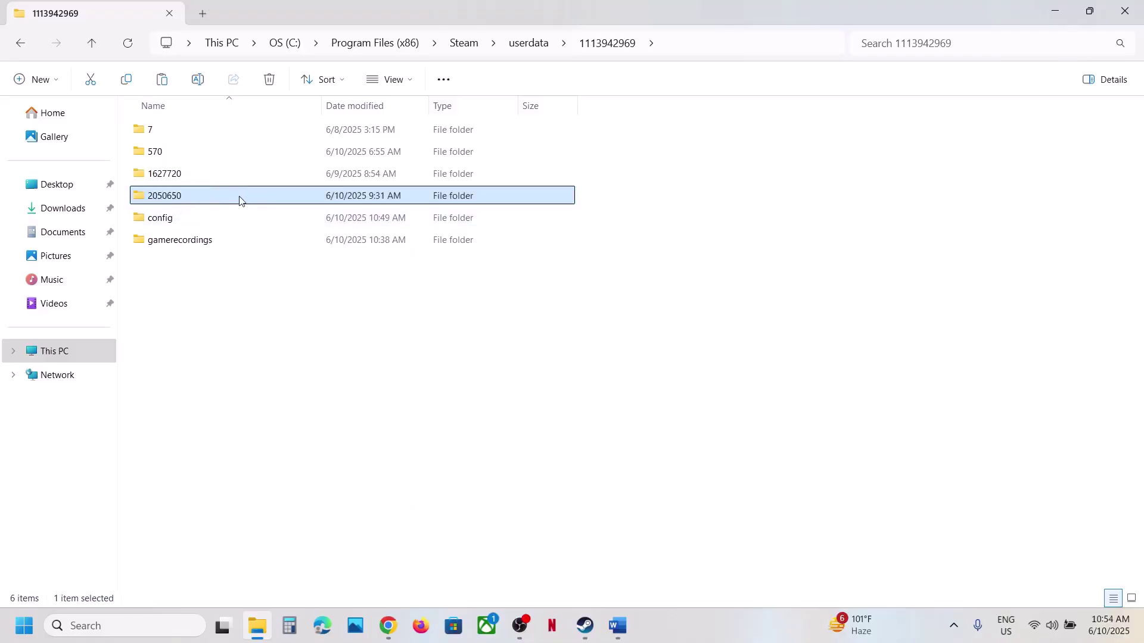
- Back up the 2050650 folder by copying it to the desktop, and place the copy beside local_config
{"action": "right_click", "coordinate": [239, 200]}
{"action": "left_click", "coordinate": [301, 222]}
{"action": "key", "text": "super+d"}
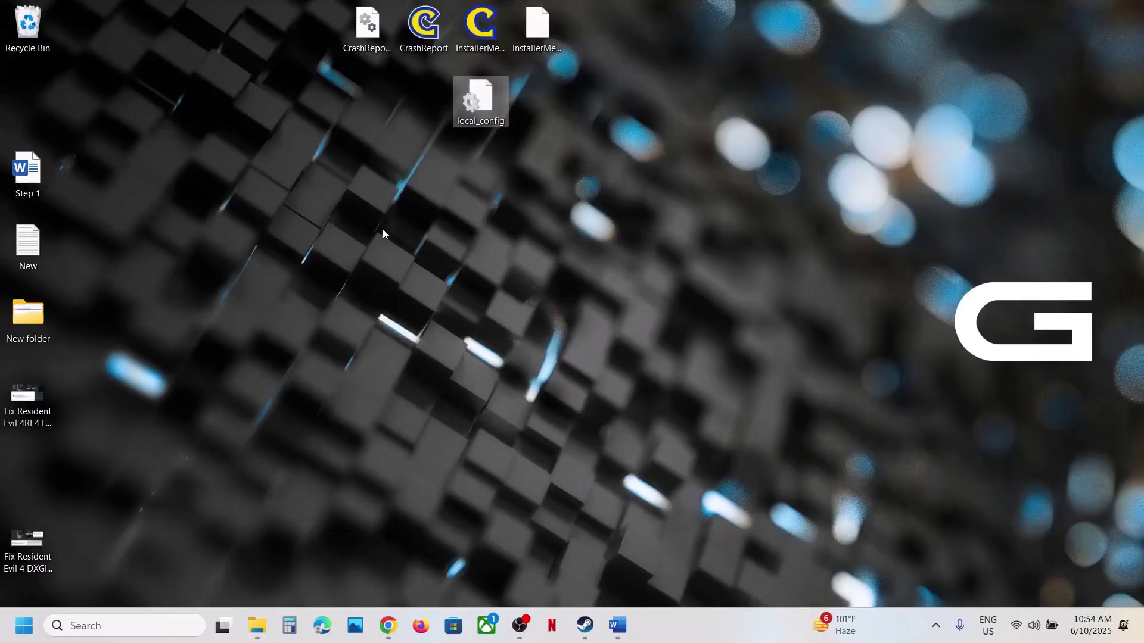
{"action": "key", "text": "ctrl+v"}
{"action": "left_click_drag", "start_coordinate": [27, 114], "coordinate": [546, 112]}
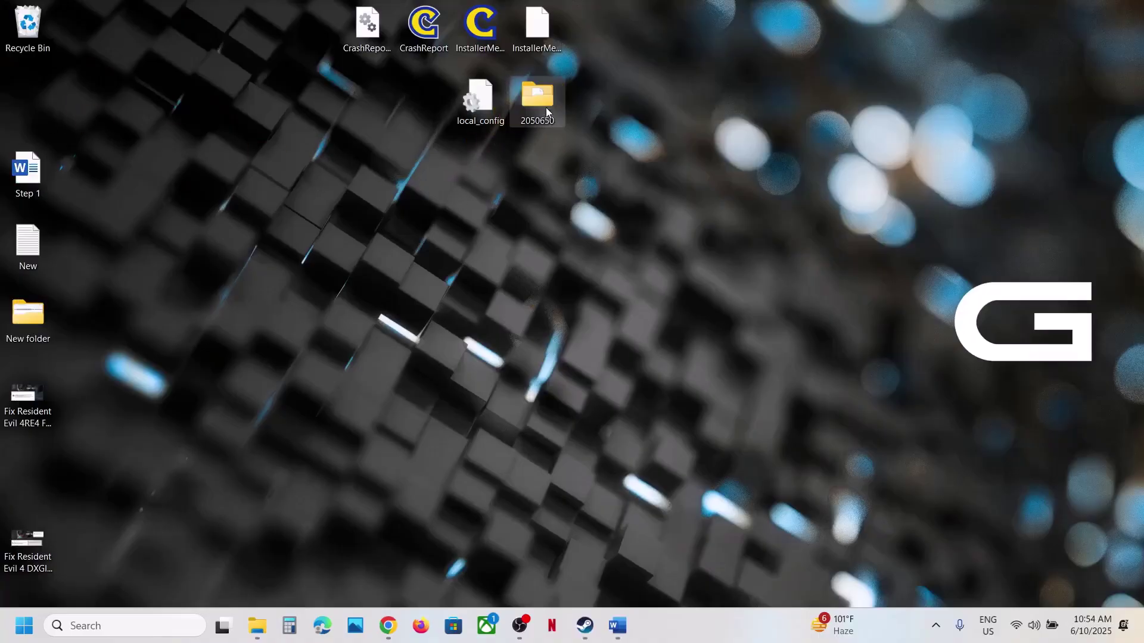
- In File Explorer, rename the original 2050650 folder in the Steam account's userdata folder to 2050650.old
{"action": "left_click", "coordinate": [257, 625]}
{"action": "right_click", "coordinate": [158, 199]}
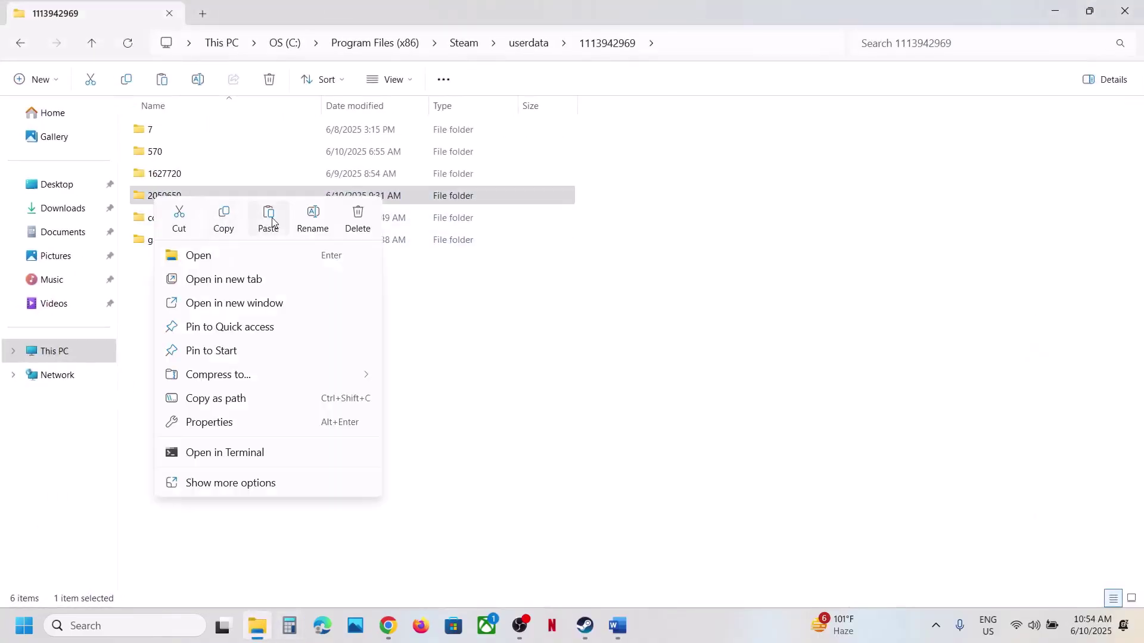
{"action": "left_click", "coordinate": [322, 214]}
{"action": "left_click", "coordinate": [191, 196]}
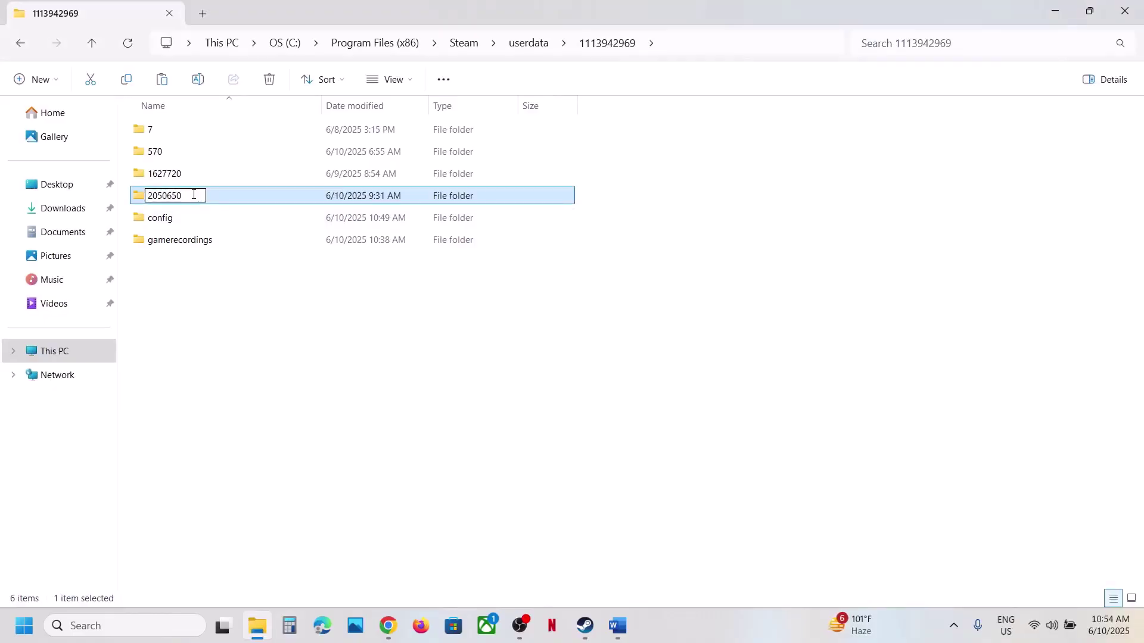
{"action": "type", "text": ".old"}
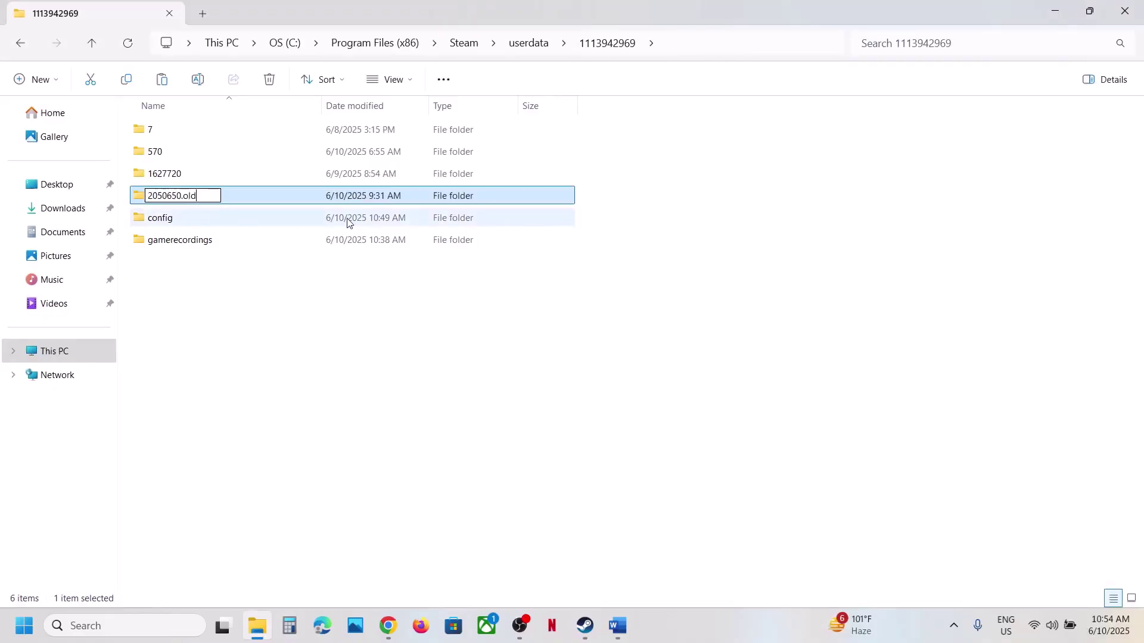
{"action": "left_click", "coordinate": [418, 404]}
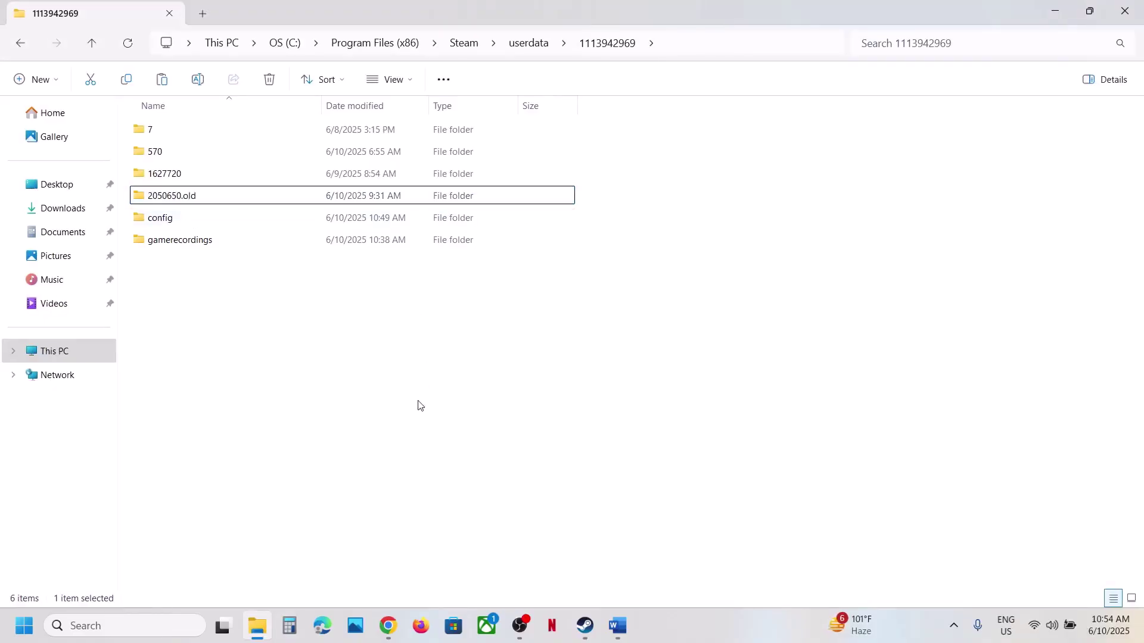
- In the Word document, highlight Step 10's "Save game progress will be lost", and Step 11's wording on allowing the game exe in the antivirus program
{"action": "left_click", "coordinate": [585, 625]}
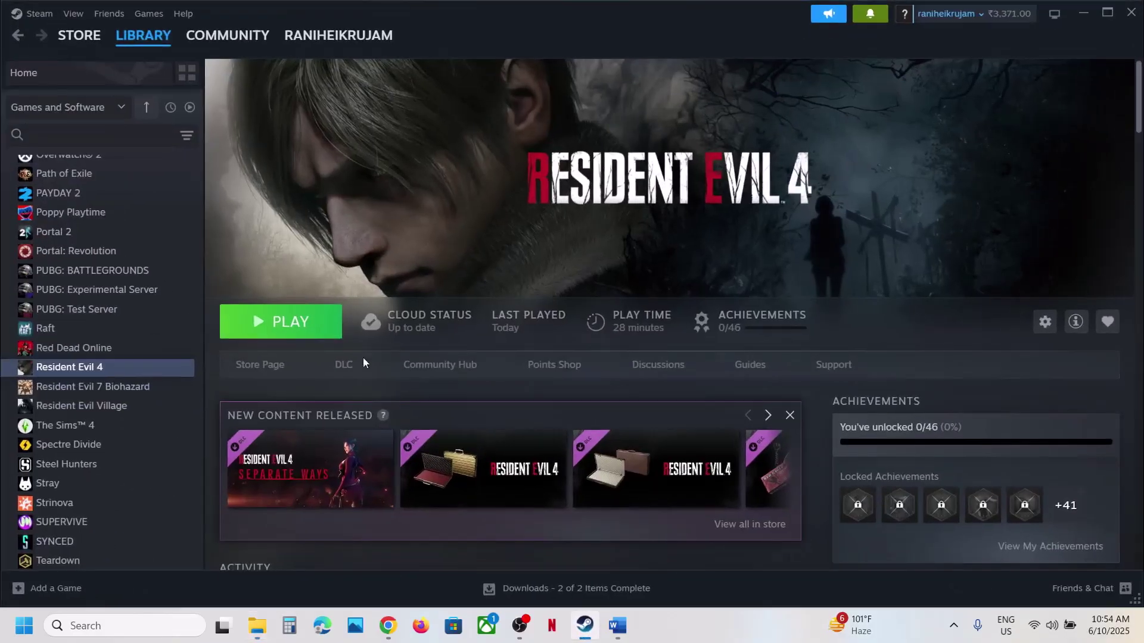
{"action": "left_click", "coordinate": [617, 626]}
{"action": "left_click_drag", "start_coordinate": [332, 396], "coordinate": [918, 396]}
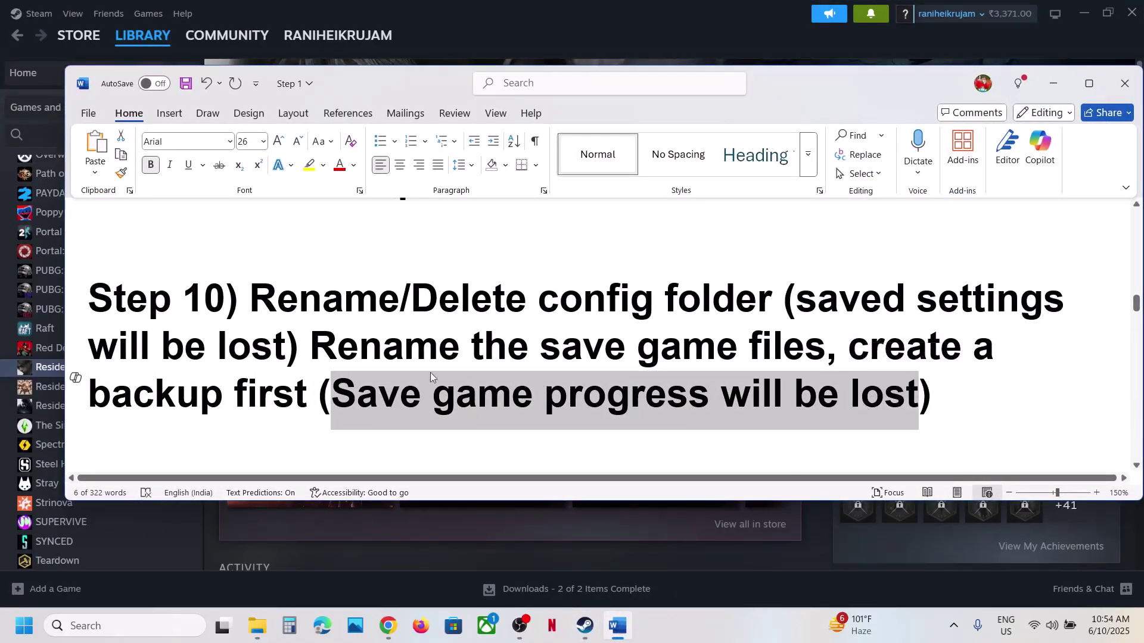
{"action": "scroll", "coordinate": [367, 370], "scroll_direction": "down", "scroll_amount": 3}
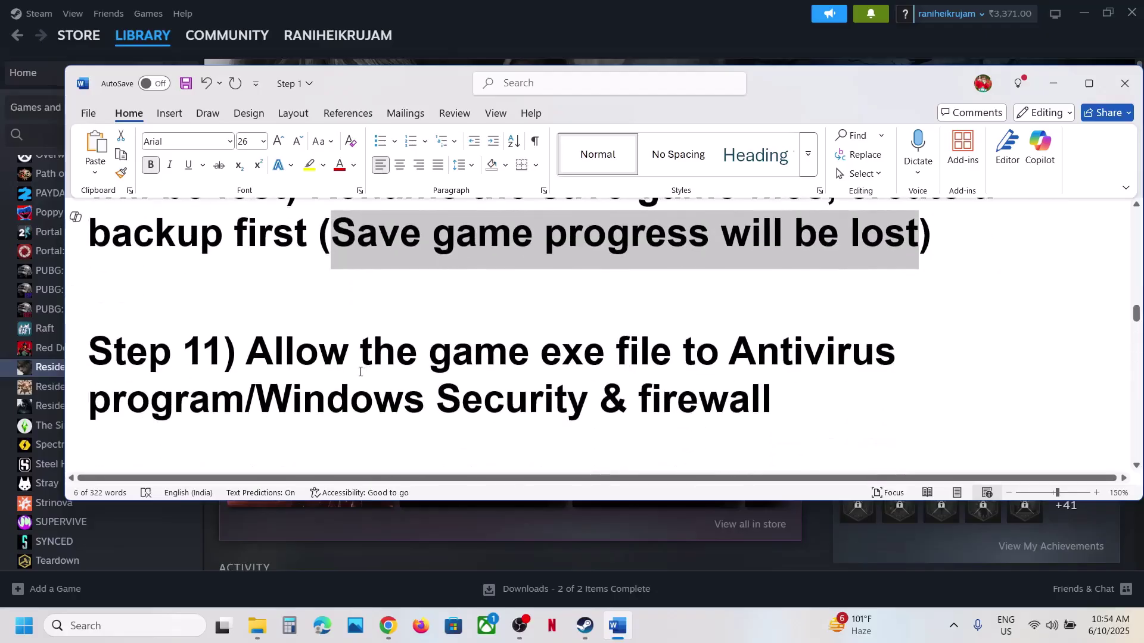
{"action": "left_click_drag", "start_coordinate": [269, 357], "coordinate": [241, 407]}
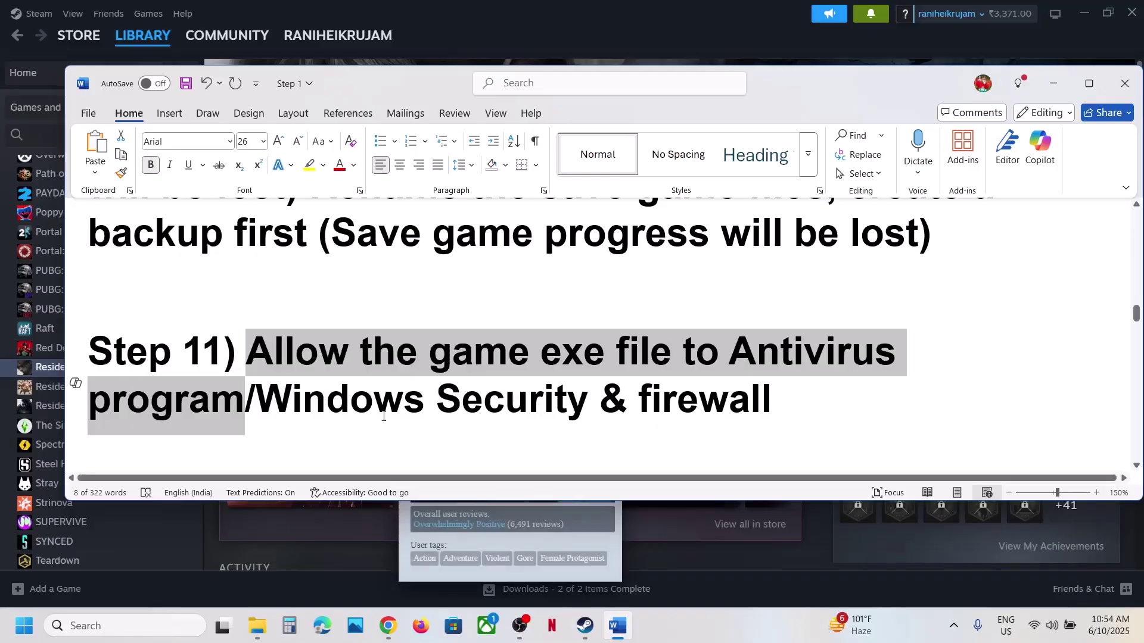
- Open Virus & threat protection in Windows Security from the Windows privacy and security settings, and maximize the window
{"action": "key", "text": "super+i"}
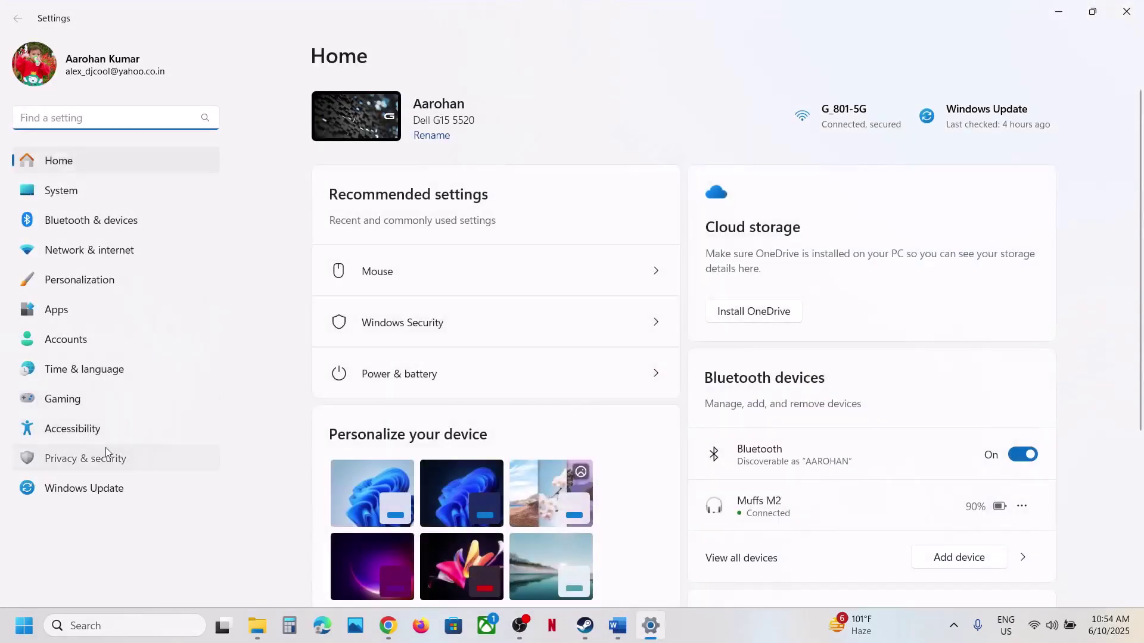
{"action": "left_click", "coordinate": [105, 450]}
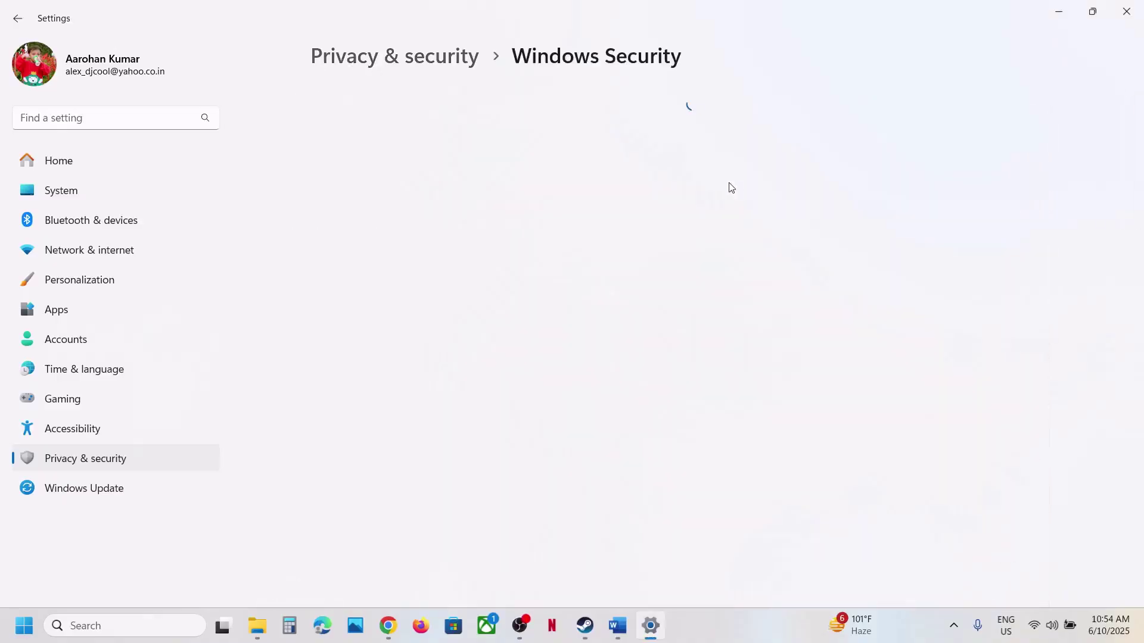
{"action": "left_click", "coordinate": [372, 225]}
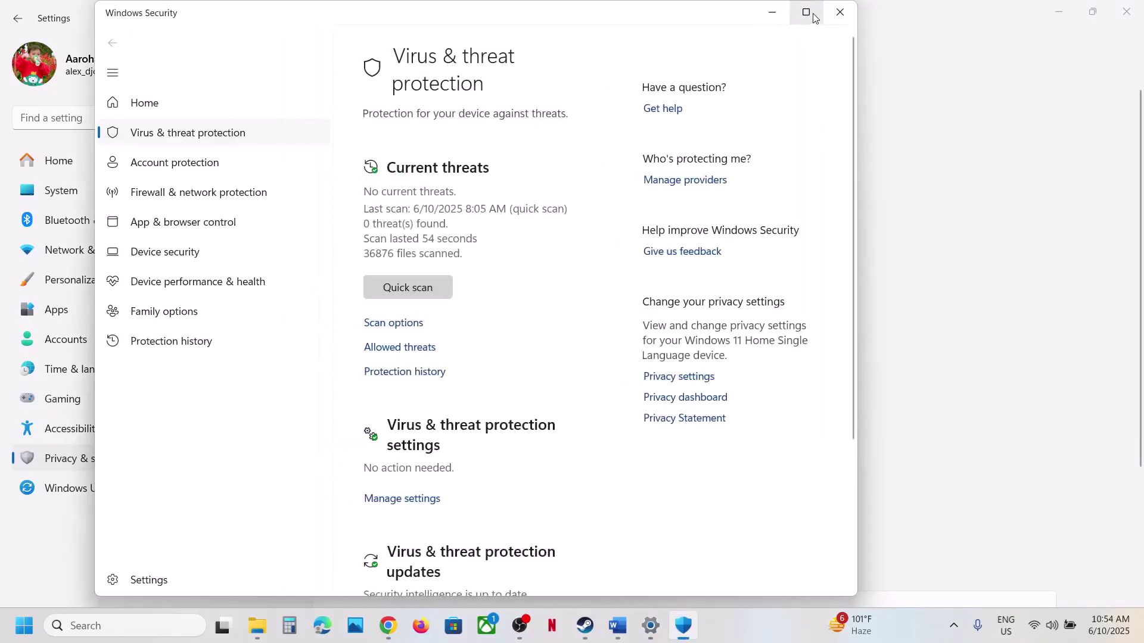
{"action": "left_click", "coordinate": [805, 12]}
- Open the list of apps allowed through Controlled folder access under ransomware protection, and approve the administrator prompt
{"action": "scroll", "coordinate": [411, 466], "scroll_direction": "down", "scroll_amount": 2}
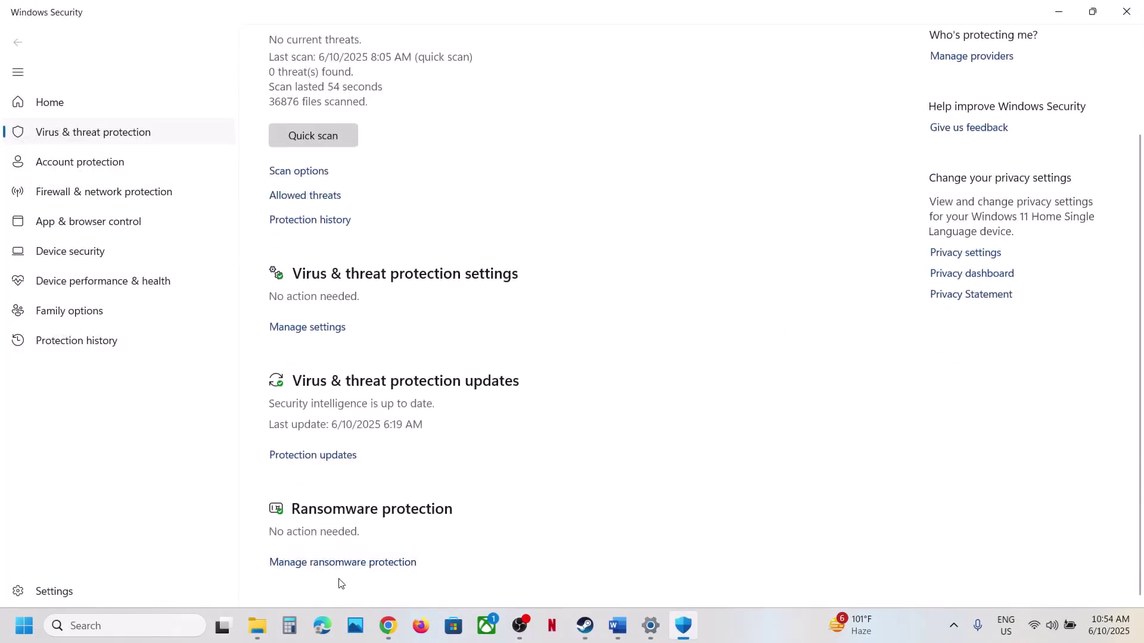
{"action": "left_click", "coordinate": [365, 565]}
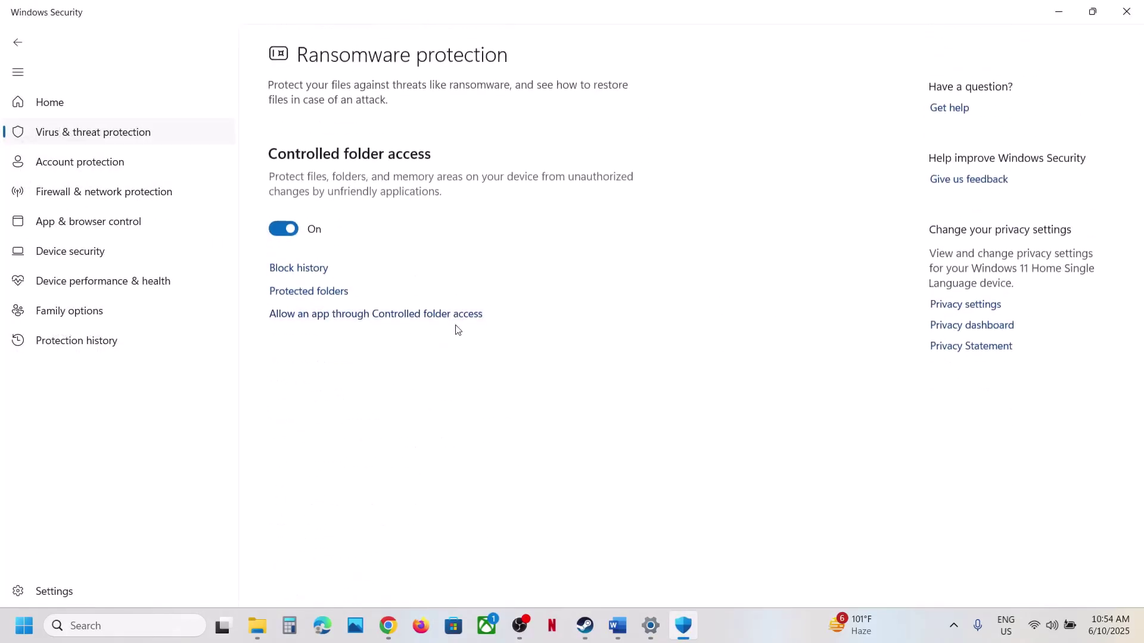
{"action": "left_click", "coordinate": [372, 318]}
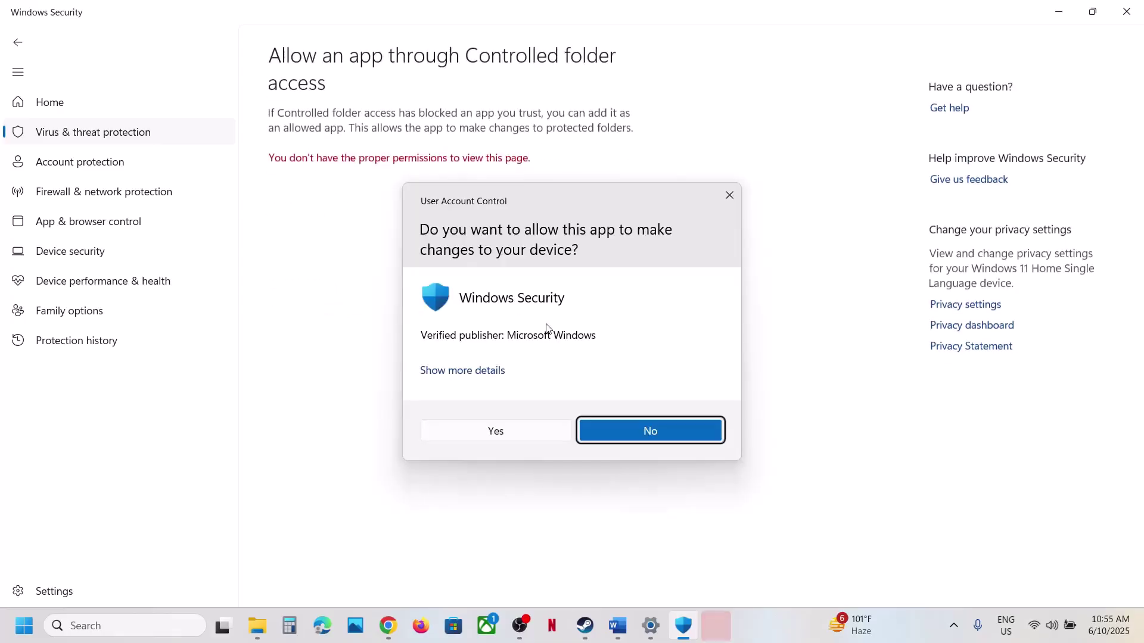
{"action": "left_click", "coordinate": [486, 430]}
- Allow the re4 application from the RESIDENT EVIL 4 BIOHAZARD RE4 installation folder through Controlled folder access
{"action": "left_click", "coordinate": [347, 178]}
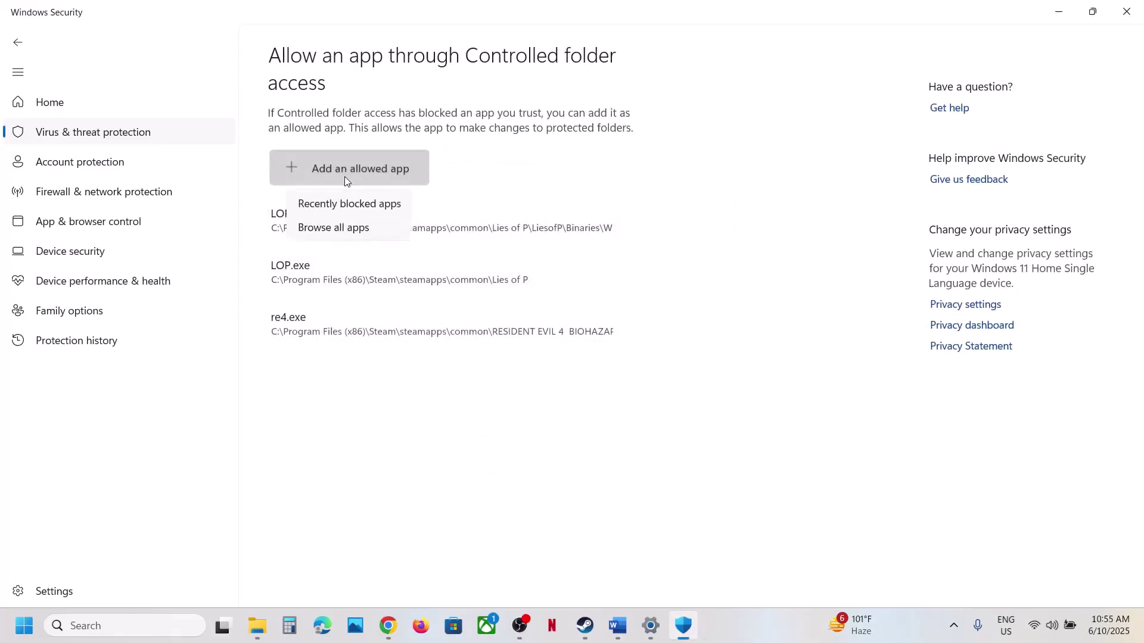
{"action": "left_click", "coordinate": [350, 228]}
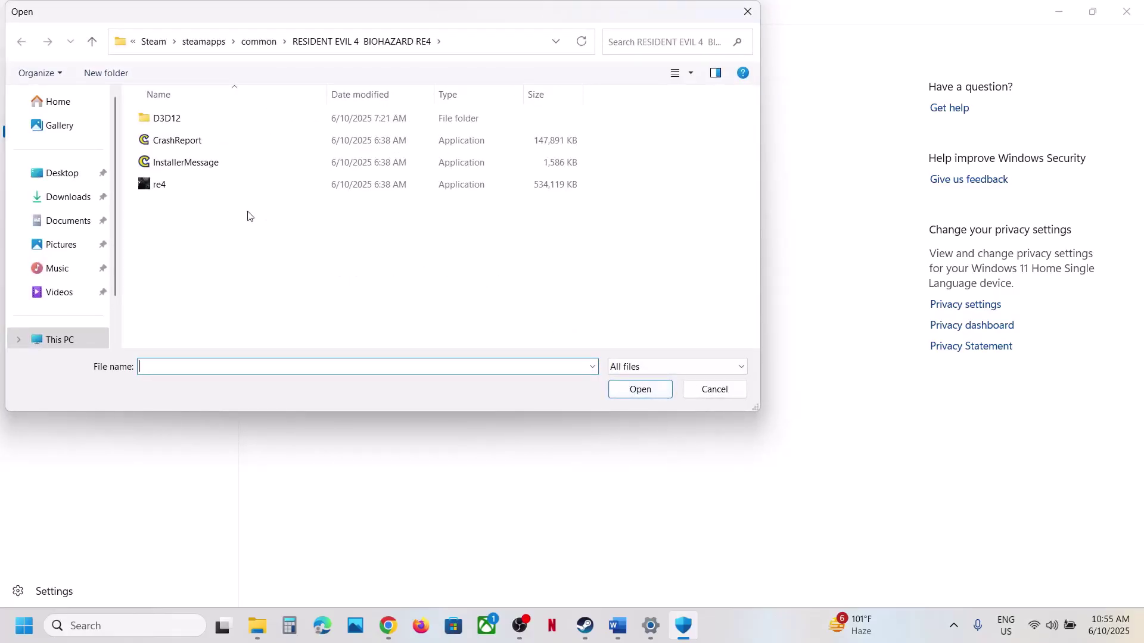
{"action": "left_click", "coordinate": [459, 39]}
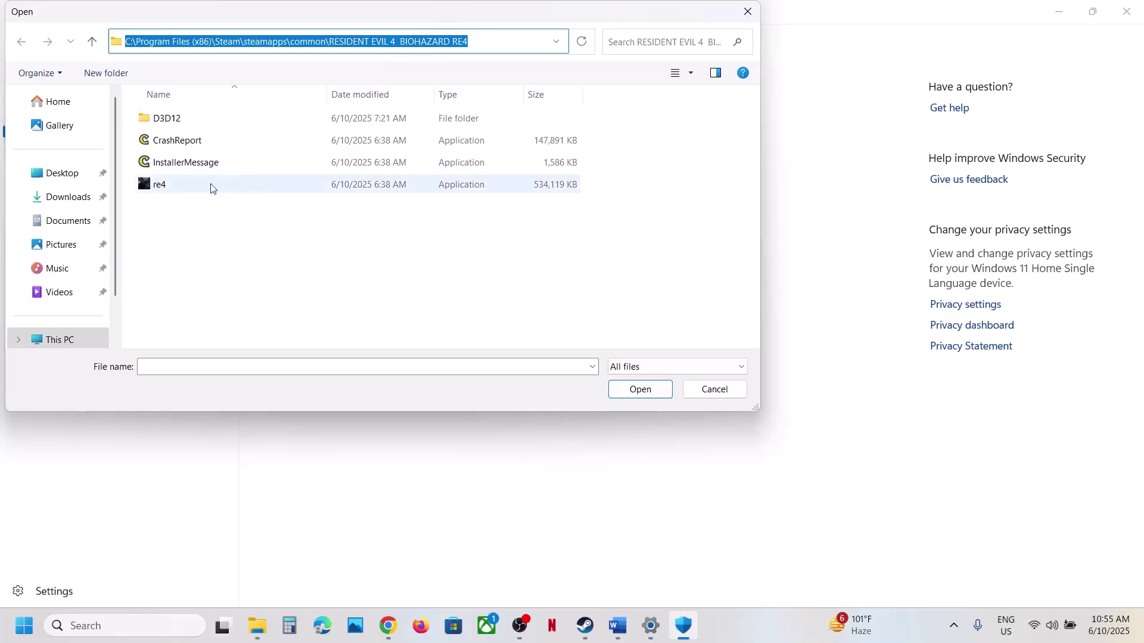
{"action": "left_click", "coordinate": [159, 190]}
{"action": "left_click", "coordinate": [649, 390]}
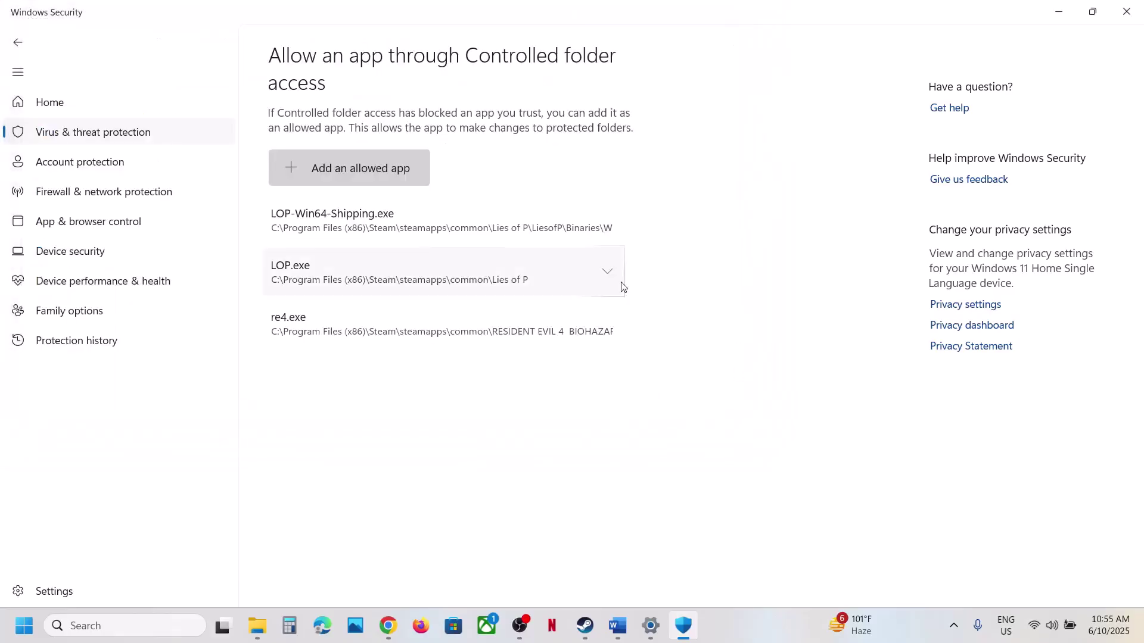
- Open Control Panel and go to the Windows Defender Firewall's allowed apps under System and Security
{"action": "left_click", "coordinate": [102, 630]}
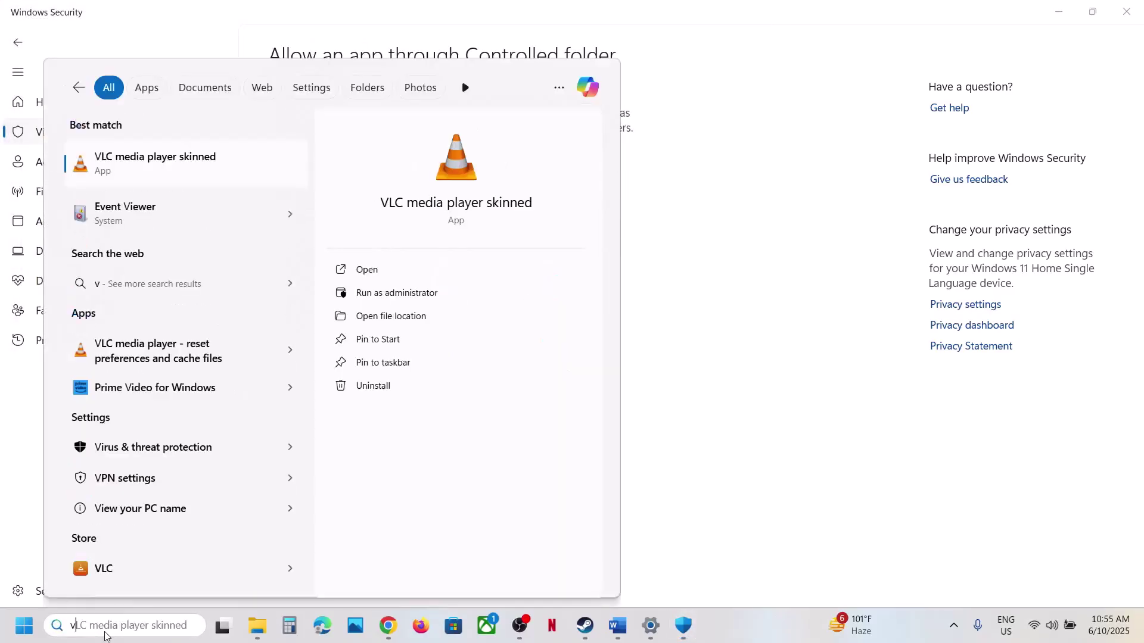
{"action": "type", "text": "control"}
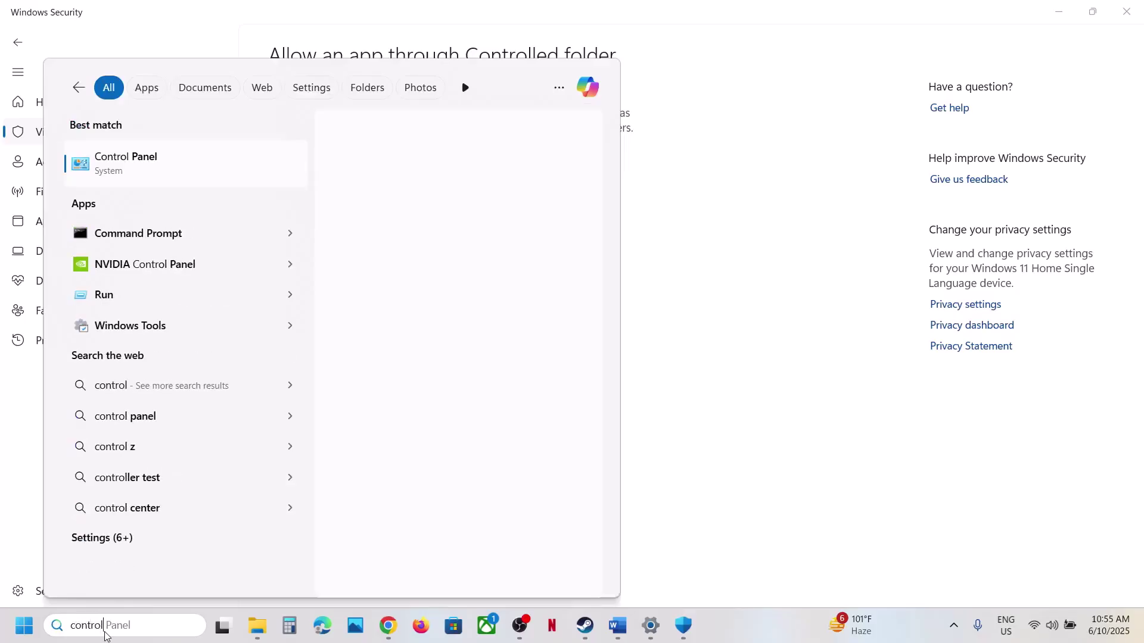
{"action": "key", "text": "Escape"}
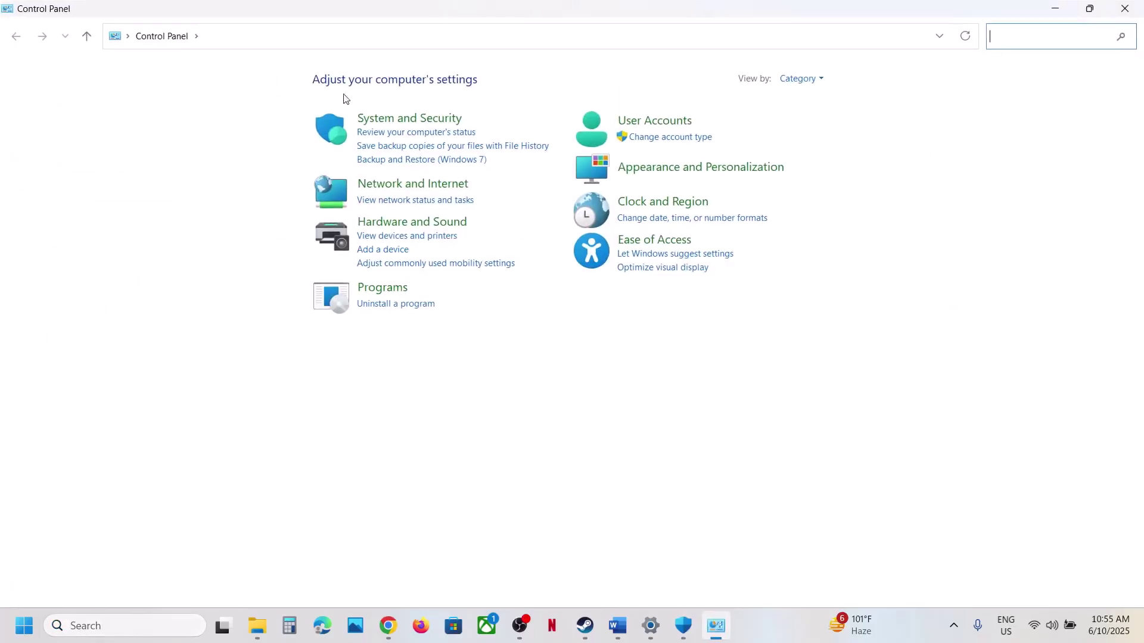
{"action": "left_click", "coordinate": [399, 120]}
{"action": "left_click", "coordinate": [270, 132]}
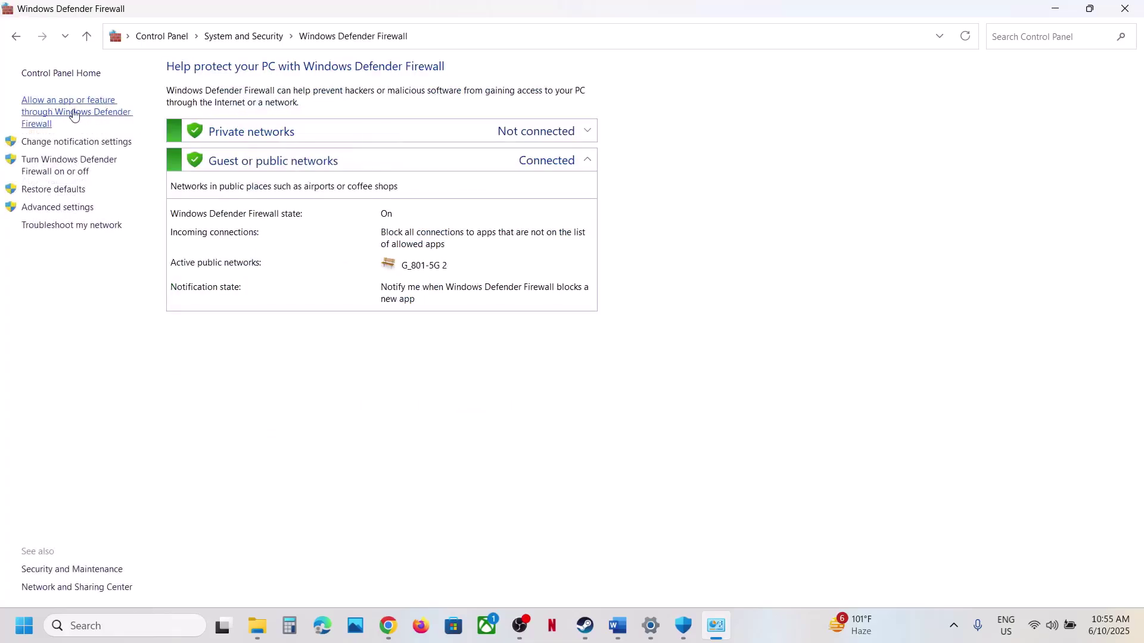
{"action": "left_click", "coordinate": [73, 116]}
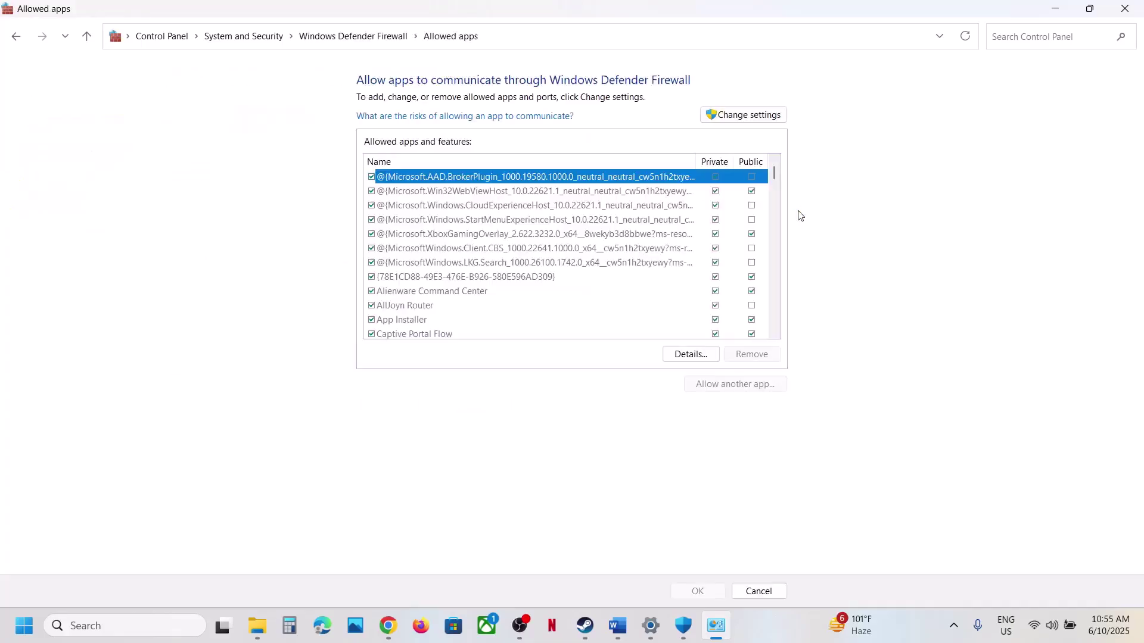
- Try to add the re4 application from the game's installation folder to the firewall's allowed apps, and close the Add an app dialog
{"action": "left_click", "coordinate": [750, 119]}
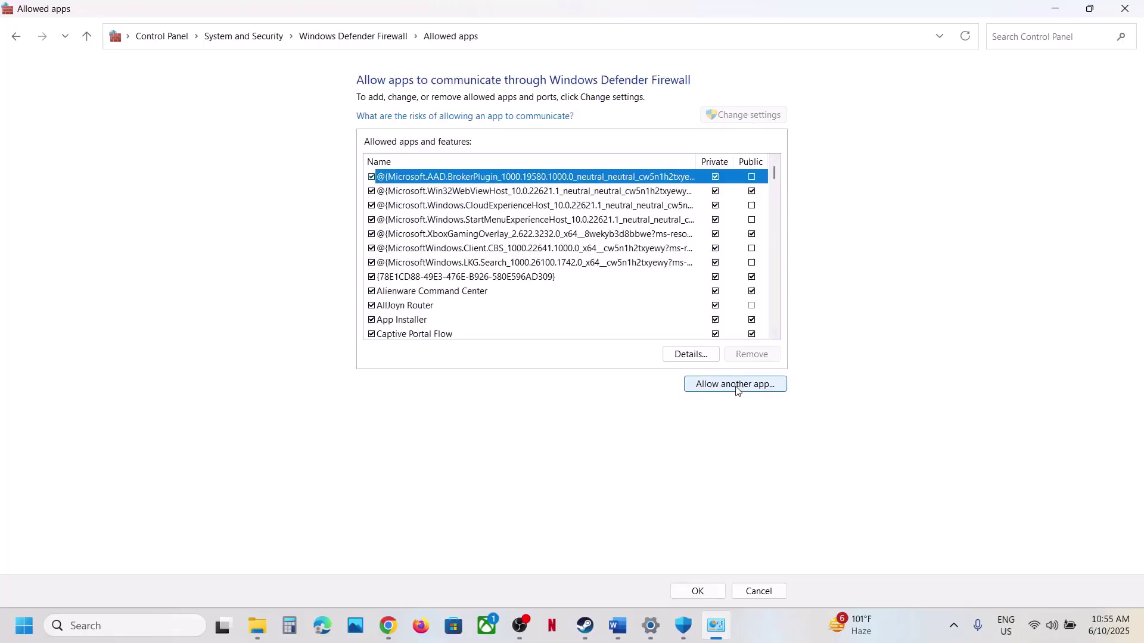
{"action": "left_click", "coordinate": [737, 386]}
{"action": "left_click", "coordinate": [673, 381]}
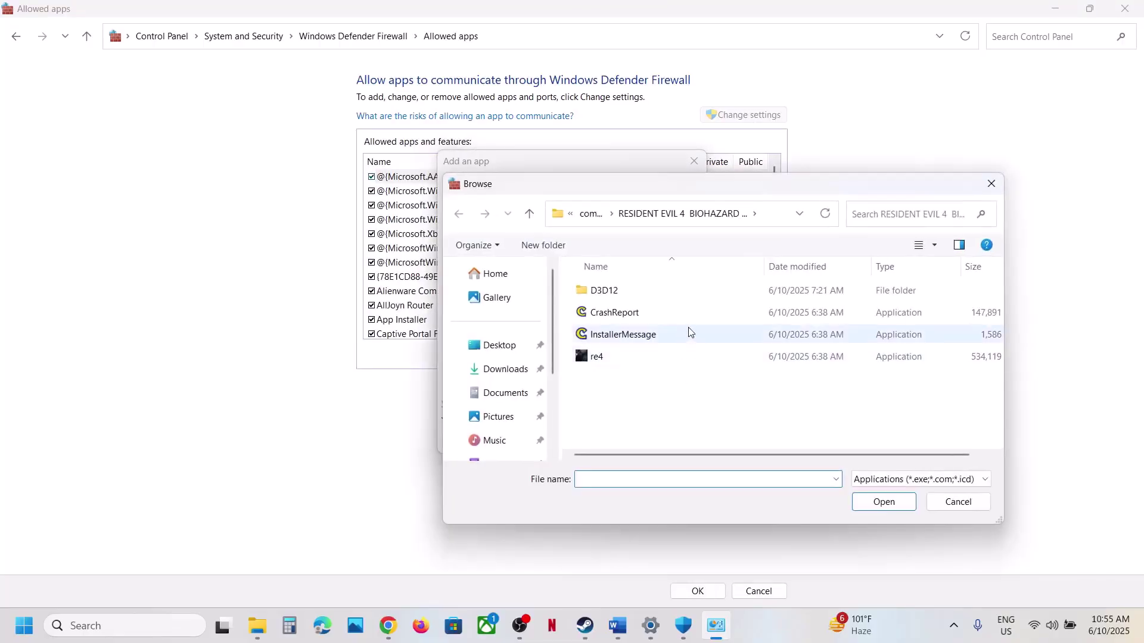
{"action": "left_click", "coordinate": [596, 356]}
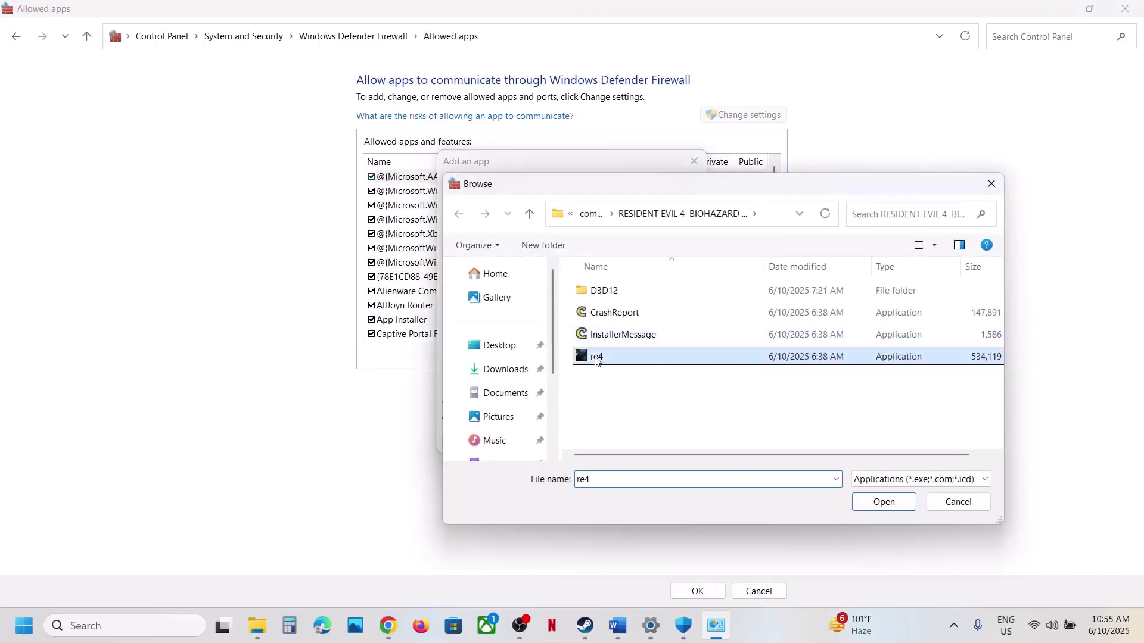
{"action": "left_click", "coordinate": [883, 502]}
{"action": "left_click", "coordinate": [619, 440]}
{"action": "left_click", "coordinate": [657, 363]}
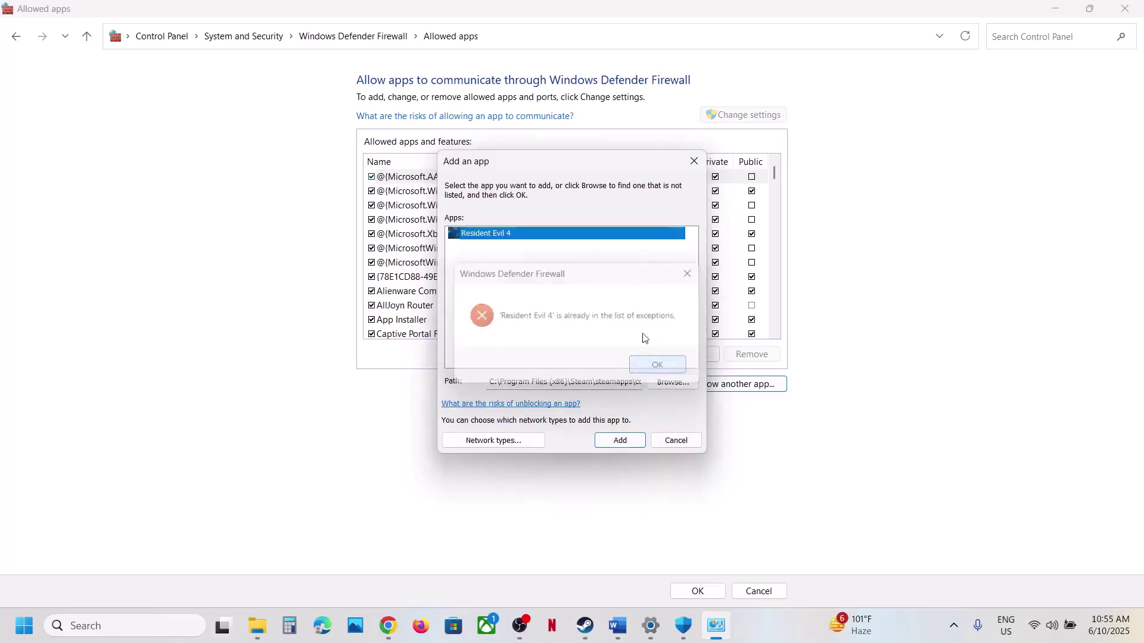
{"action": "left_click", "coordinate": [693, 160]}
- Find and select Resident Evil 4 in the firewall's allowed apps list to check its Private and Public access
{"action": "left_click", "coordinate": [468, 299]}
{"action": "type", "text": "r"}
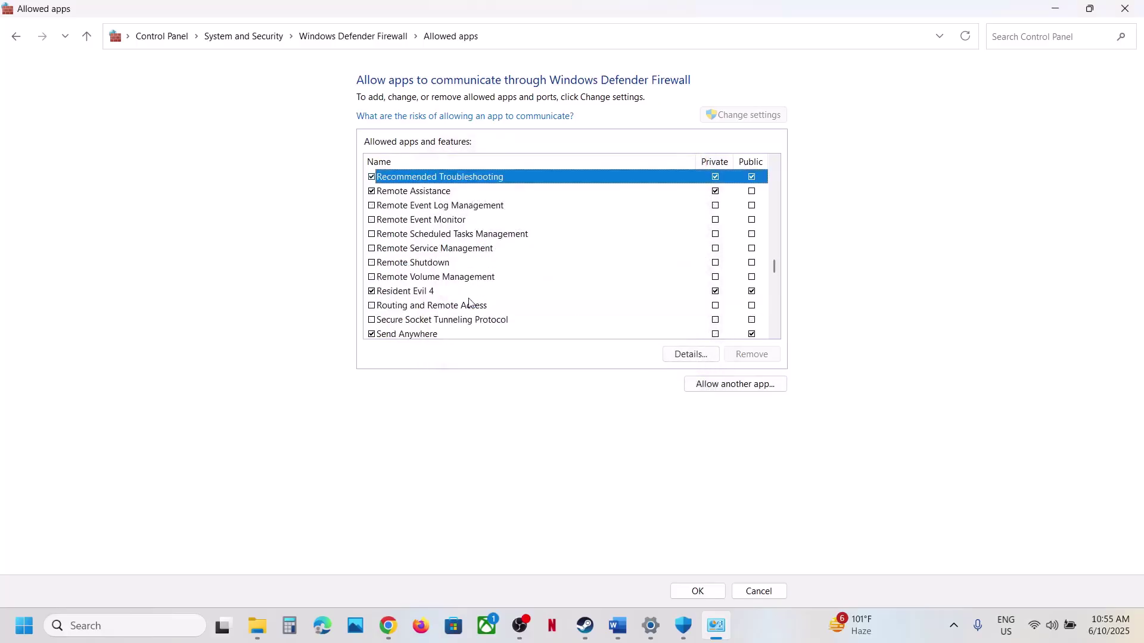
{"action": "type", "text": "es"}
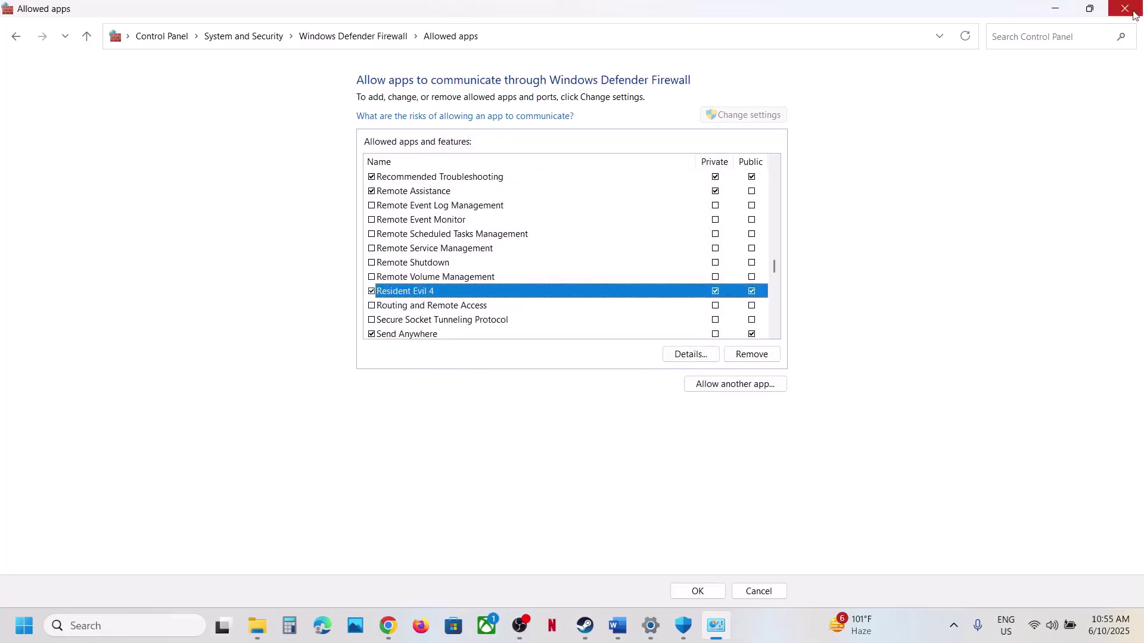
- Close the firewall's allowed apps window, Windows Security and the Settings window
{"action": "left_click", "coordinate": [1125, 8]}
{"action": "left_click", "coordinate": [1128, 13]}
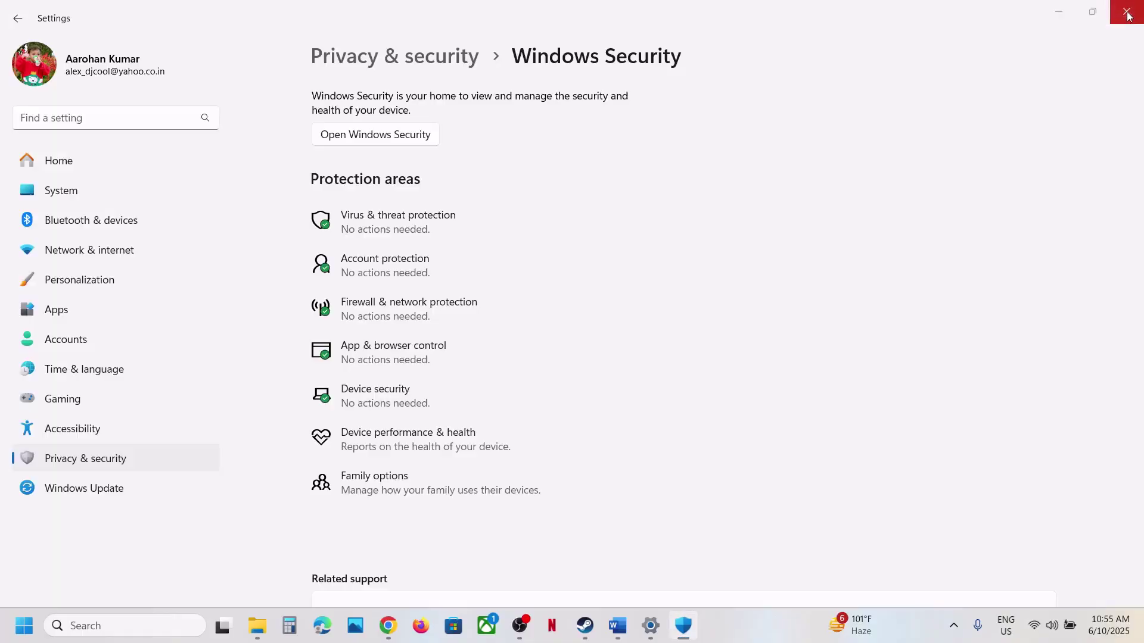
{"action": "left_click", "coordinate": [1125, 11]}
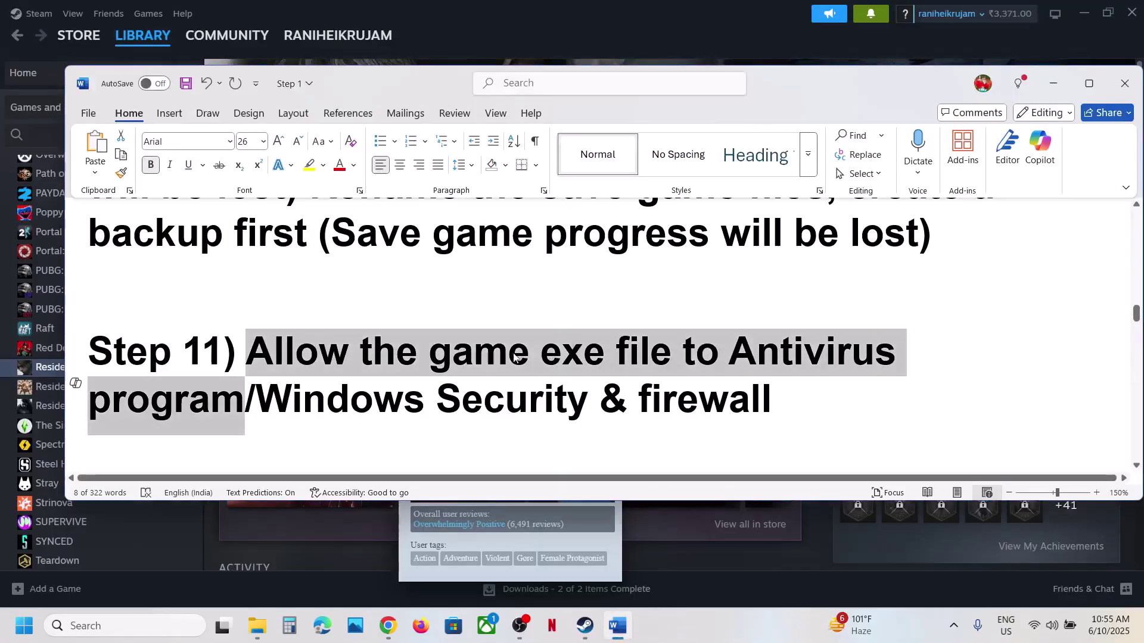
- Go to Step 12 in the Word document, highlight its instruction and driver links, and open the NVIDIA driver download page
{"action": "scroll", "coordinate": [473, 350], "scroll_direction": "down", "scroll_amount": 2}
{"action": "scroll", "coordinate": [473, 349], "scroll_direction": "down", "scroll_amount": 3}
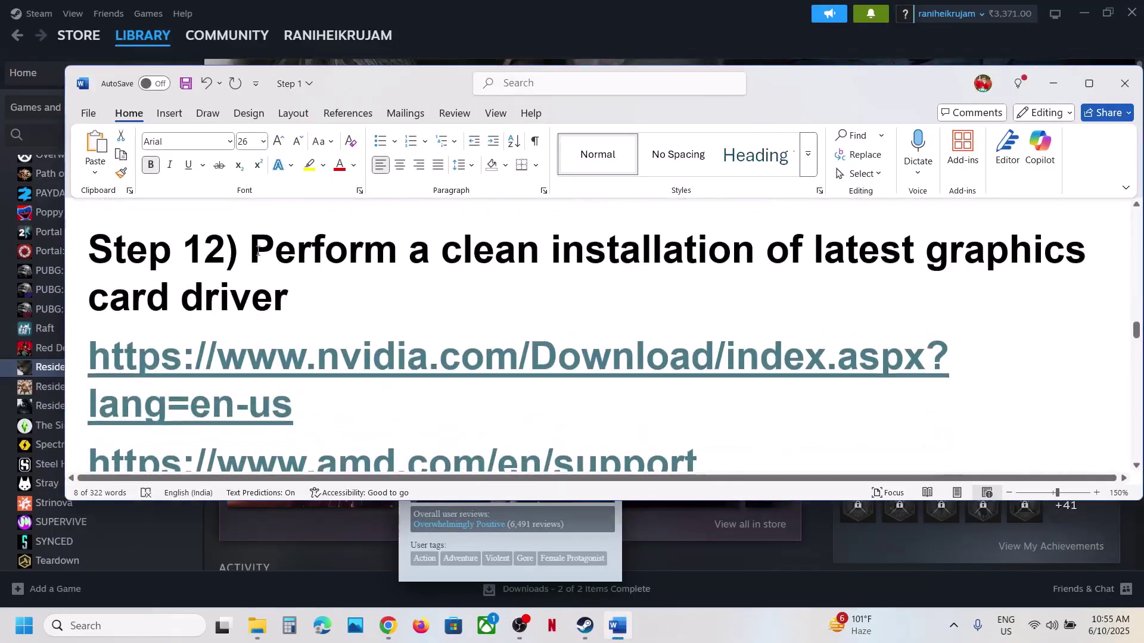
{"action": "left_click_drag", "start_coordinate": [444, 250], "coordinate": [529, 289]}
{"action": "scroll", "coordinate": [455, 322], "scroll_direction": "down", "scroll_amount": 1}
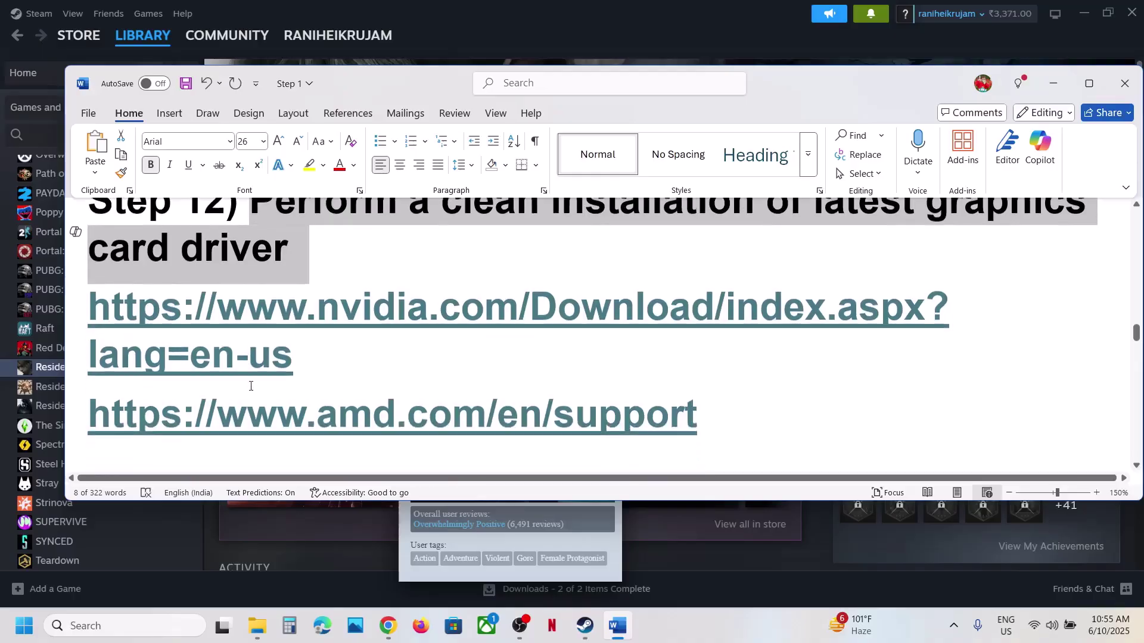
{"action": "triple_click", "coordinate": [325, 347]}
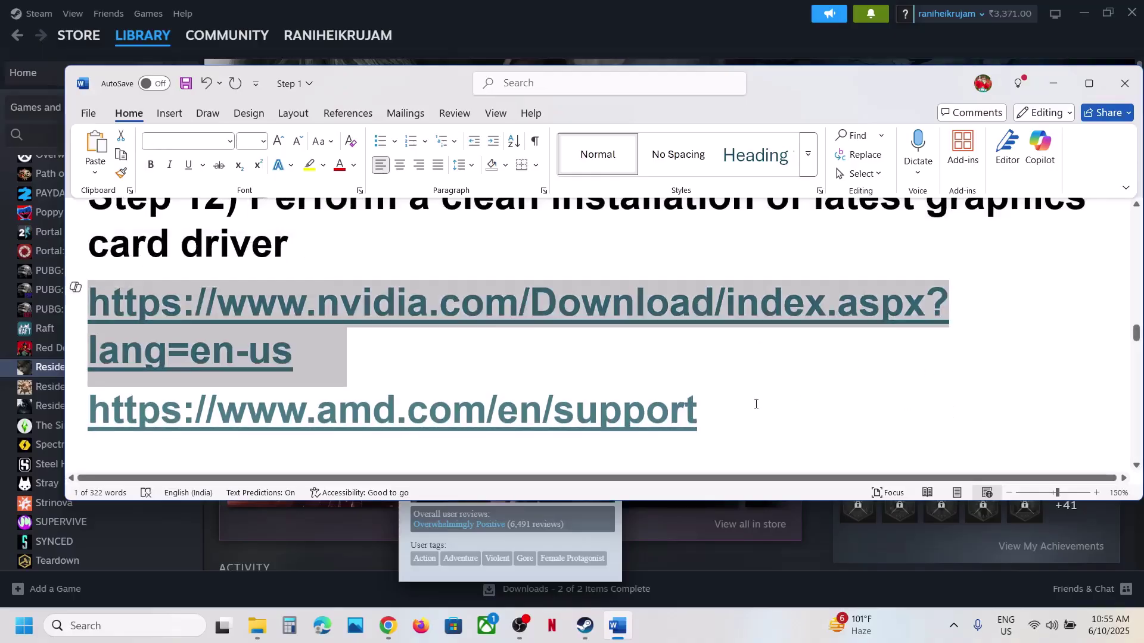
{"action": "triple_click", "coordinate": [756, 404]}
{"action": "left_click", "coordinate": [383, 341]}
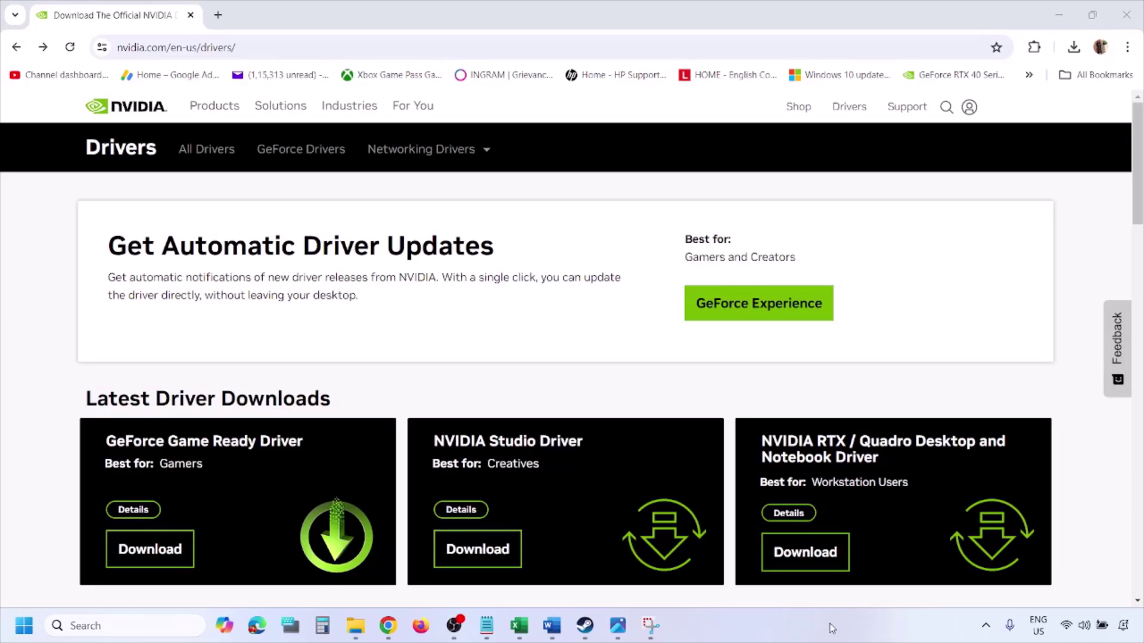
- Choose Windows 11 as the operating system in NVIDIA's manual driver search and find drivers for the GeForce RTX 3050 Laptop GPU
{"action": "scroll", "coordinate": [266, 363], "scroll_direction": "down", "scroll_amount": 8}
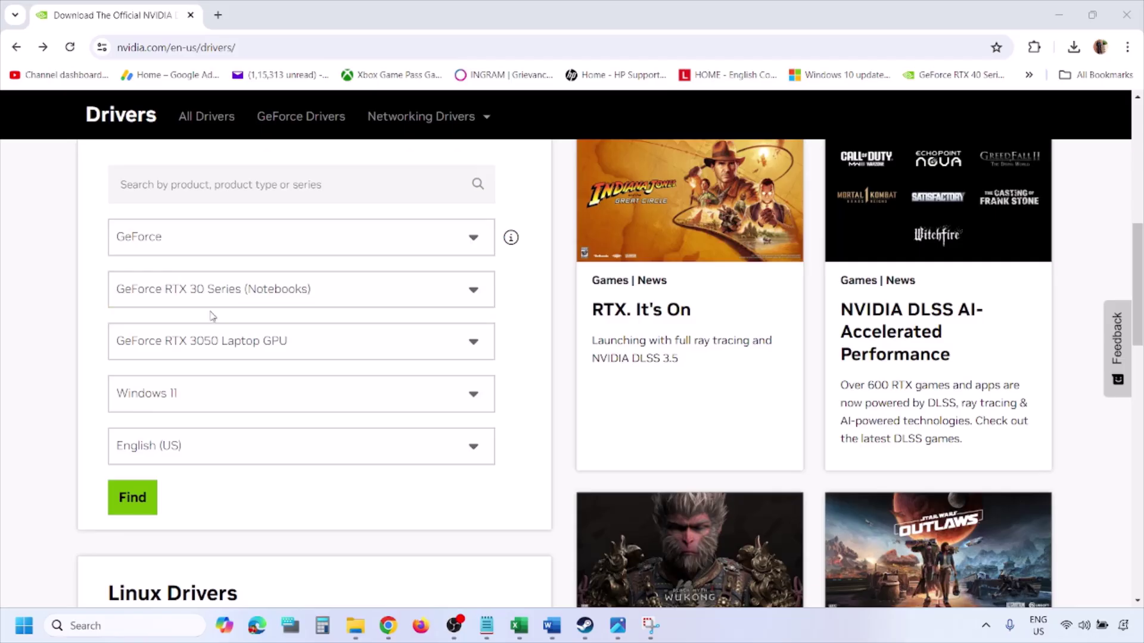
{"action": "left_click", "coordinate": [190, 399]}
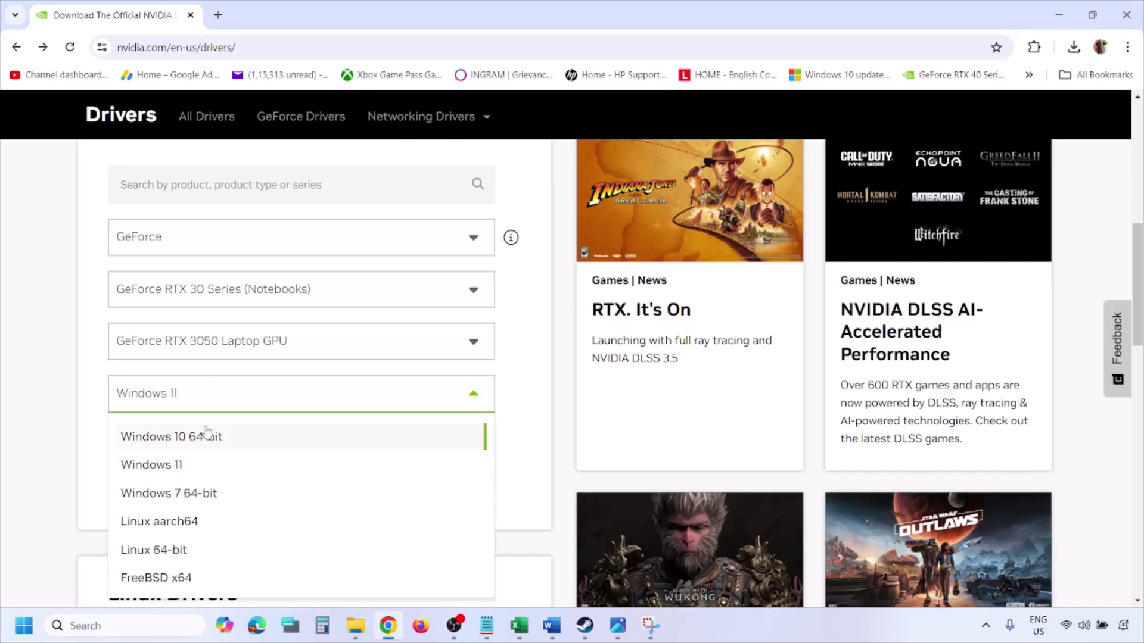
{"action": "left_click", "coordinate": [167, 467]}
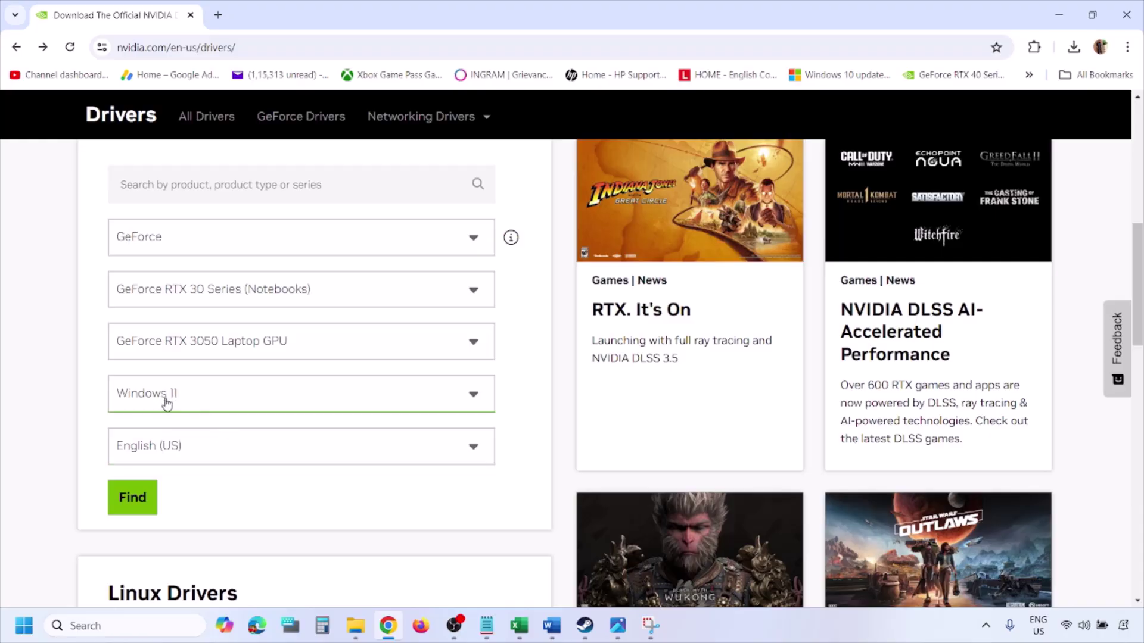
{"action": "left_click", "coordinate": [137, 502]}
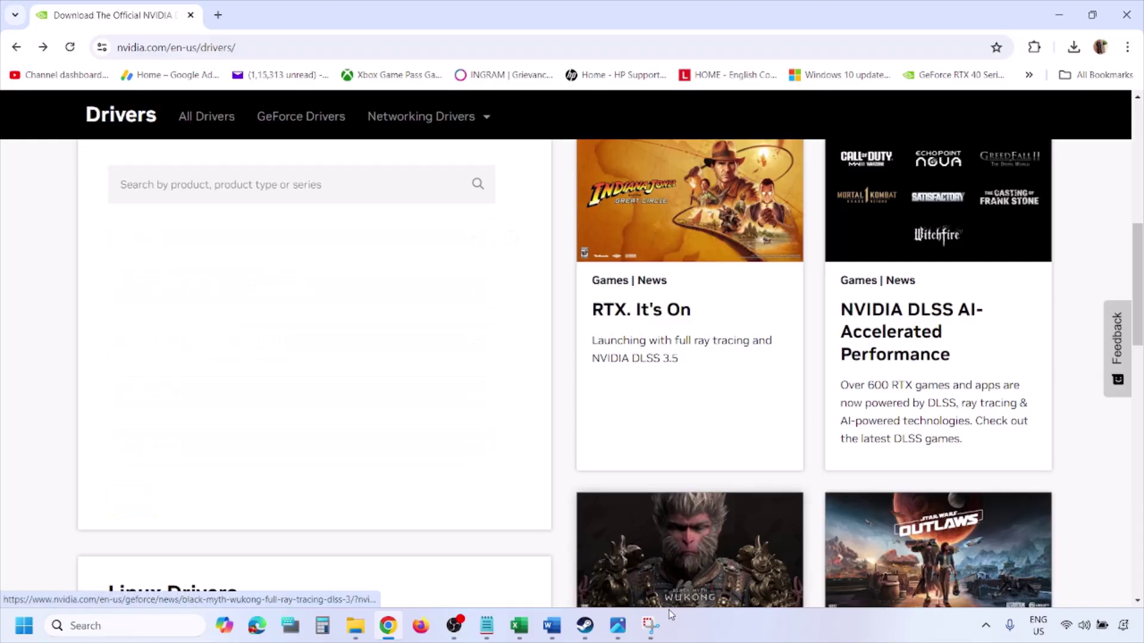
- Switch to Photos and view the images 1.png to 5.png showing the driver download and the custom clean installation options
{"action": "left_click", "coordinate": [618, 627]}
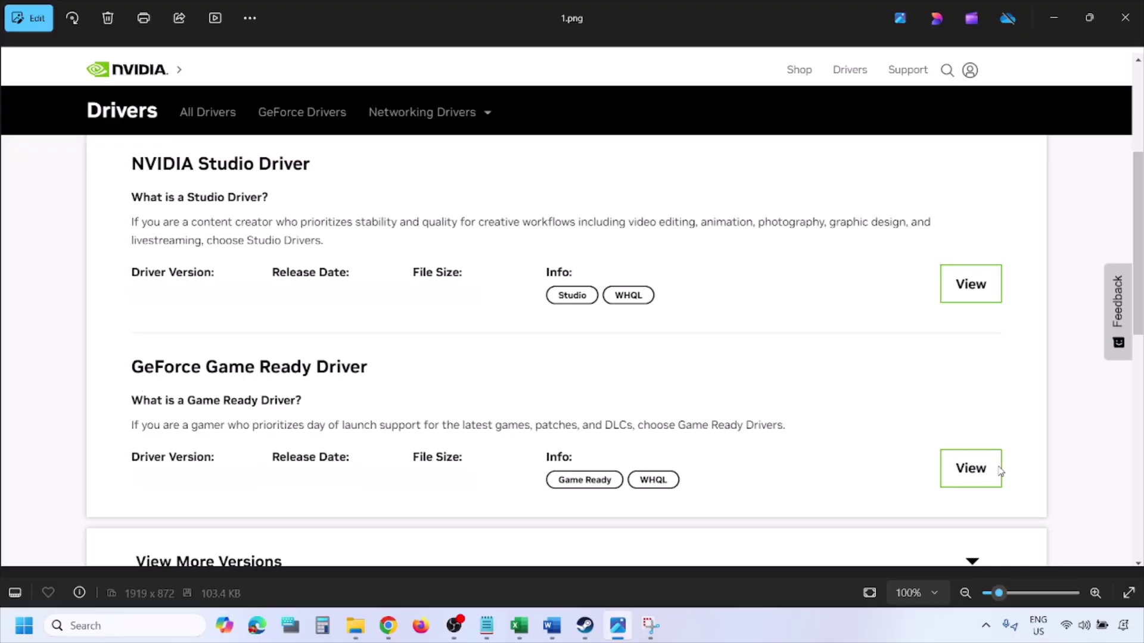
{"action": "key", "text": "Right"}
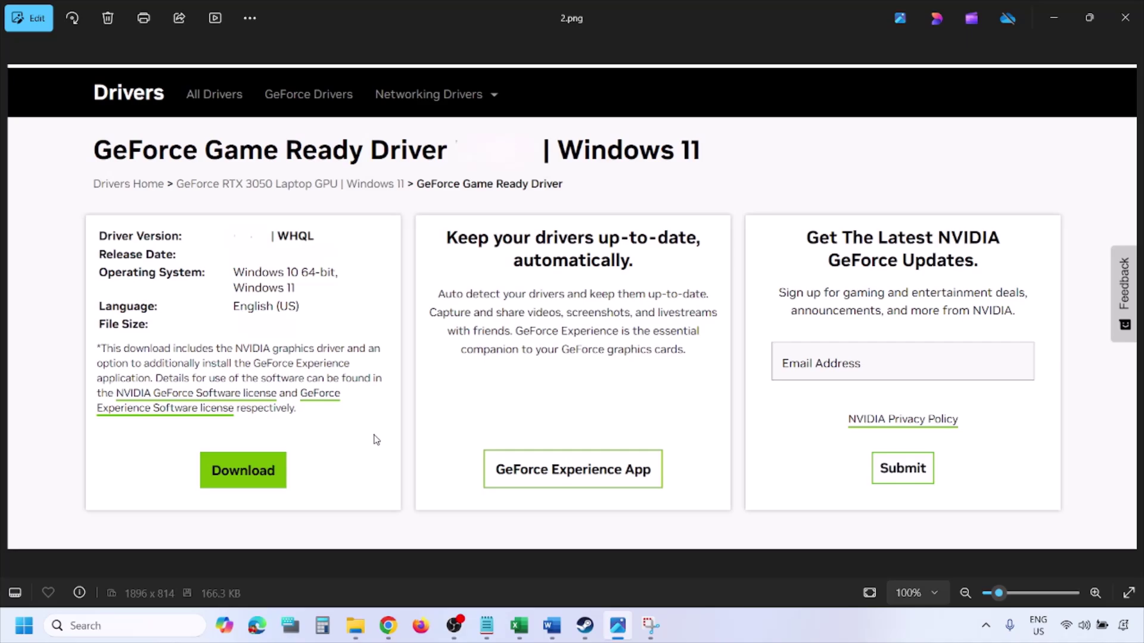
{"action": "key", "text": "Right"}
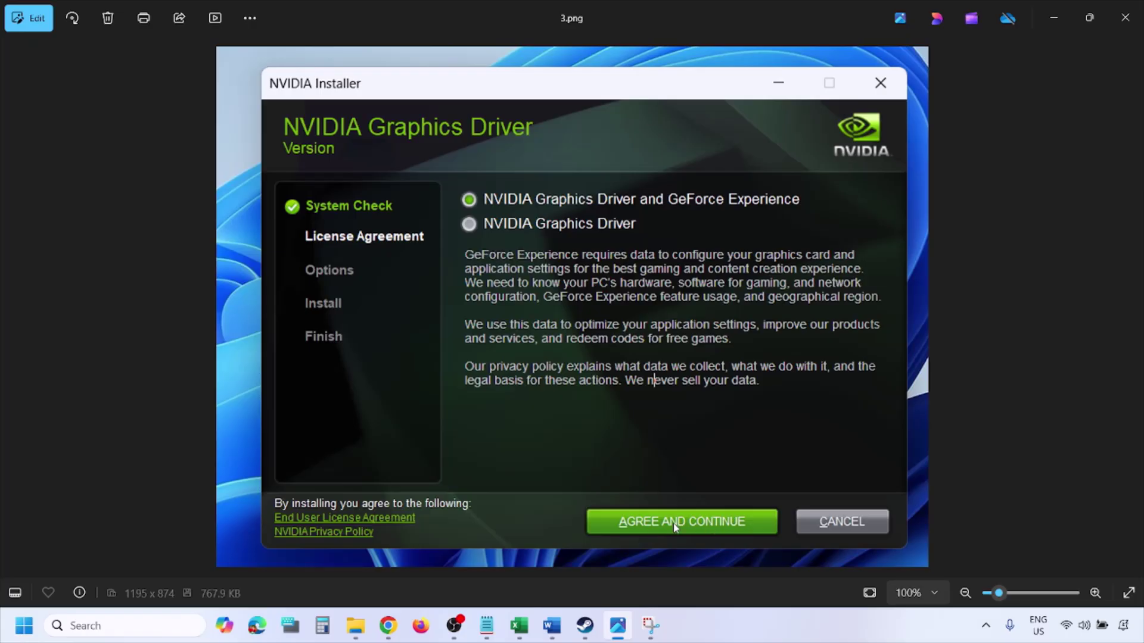
{"action": "key", "text": "Right"}
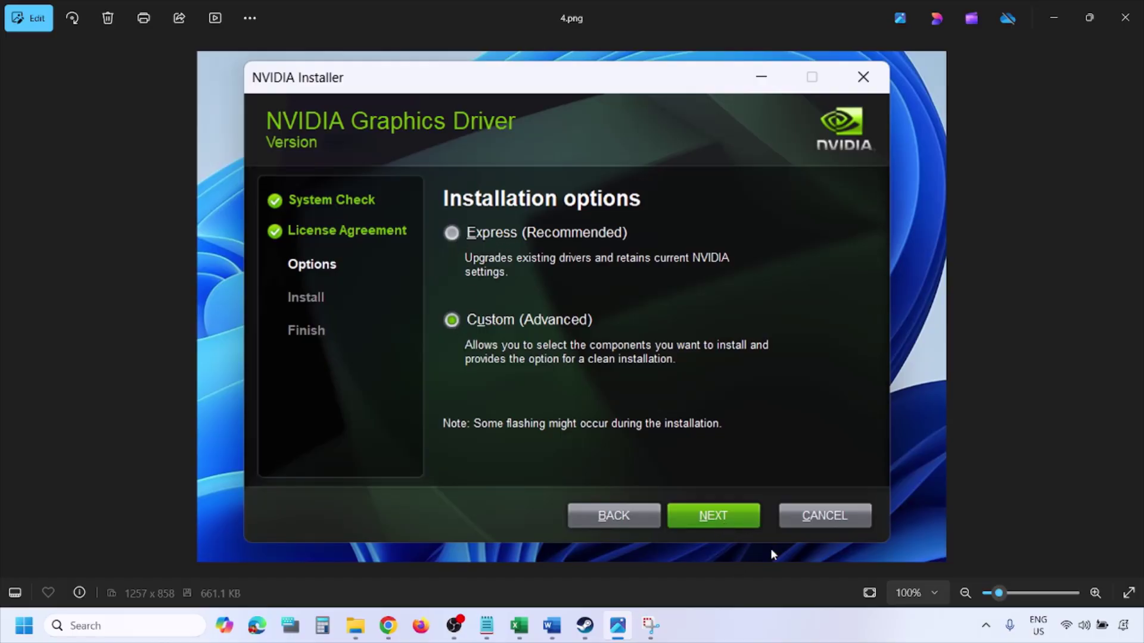
{"action": "key", "text": "Right"}
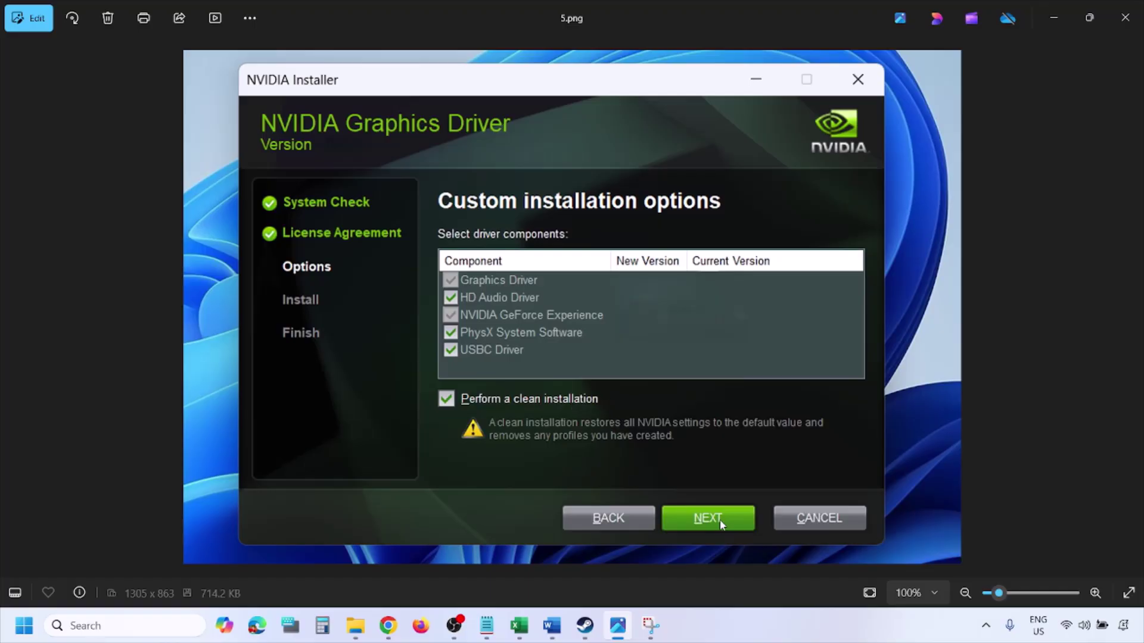
- Bring up the PC's power options to locate Restart, and dismiss them without restarting
{"action": "left_click", "coordinate": [24, 625]}
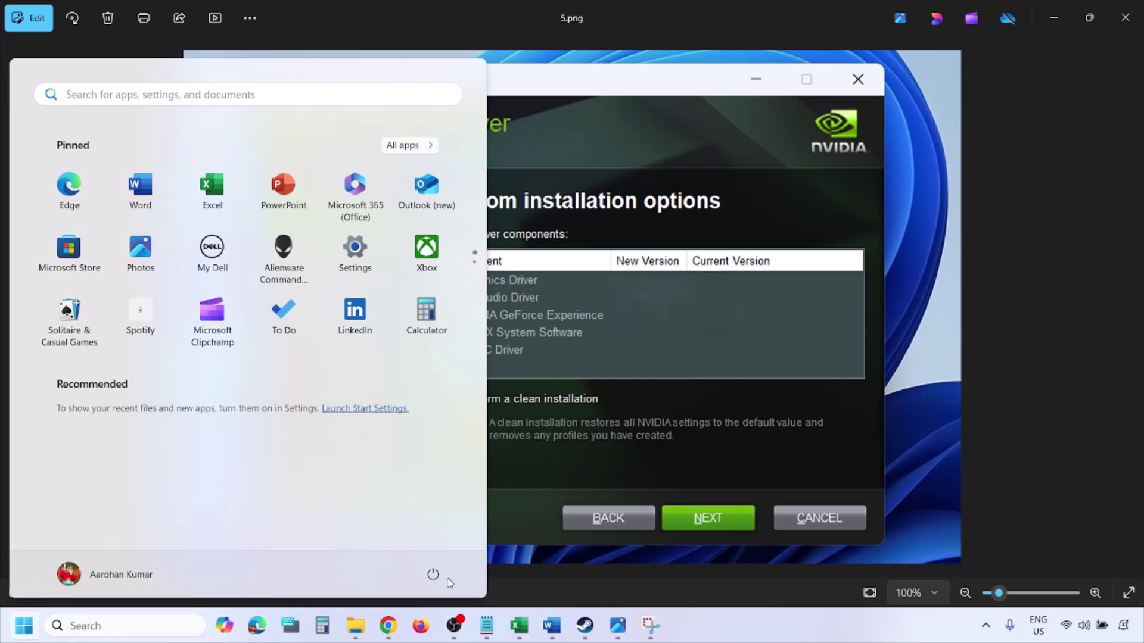
{"action": "left_click", "coordinate": [433, 574]}
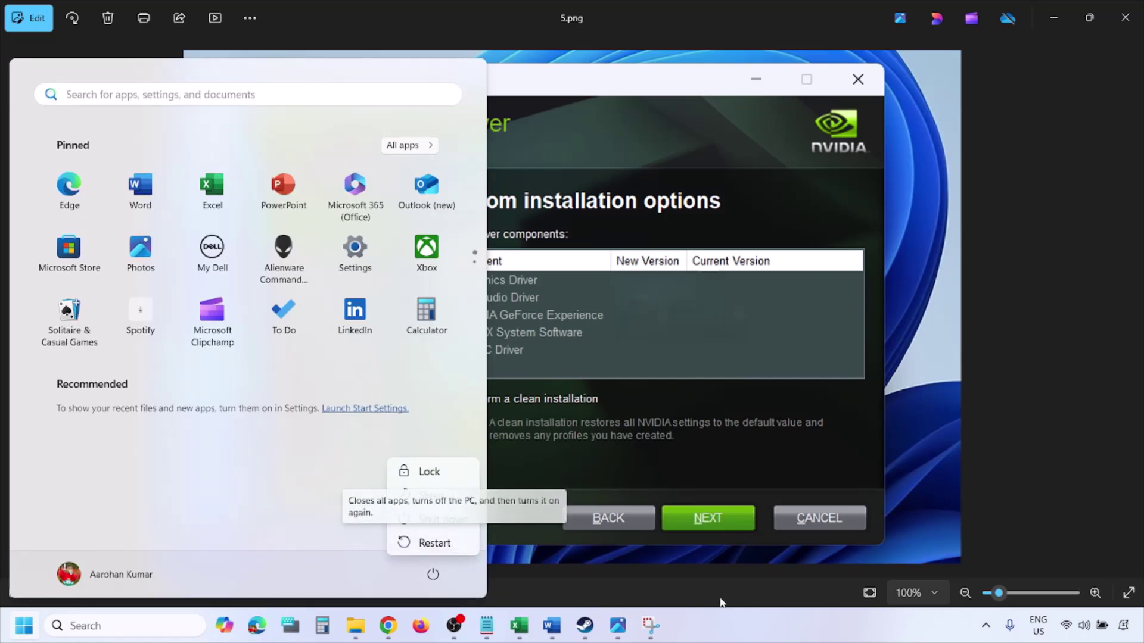
{"action": "key", "text": "Escape"}
{"action": "key", "text": "Escape"}
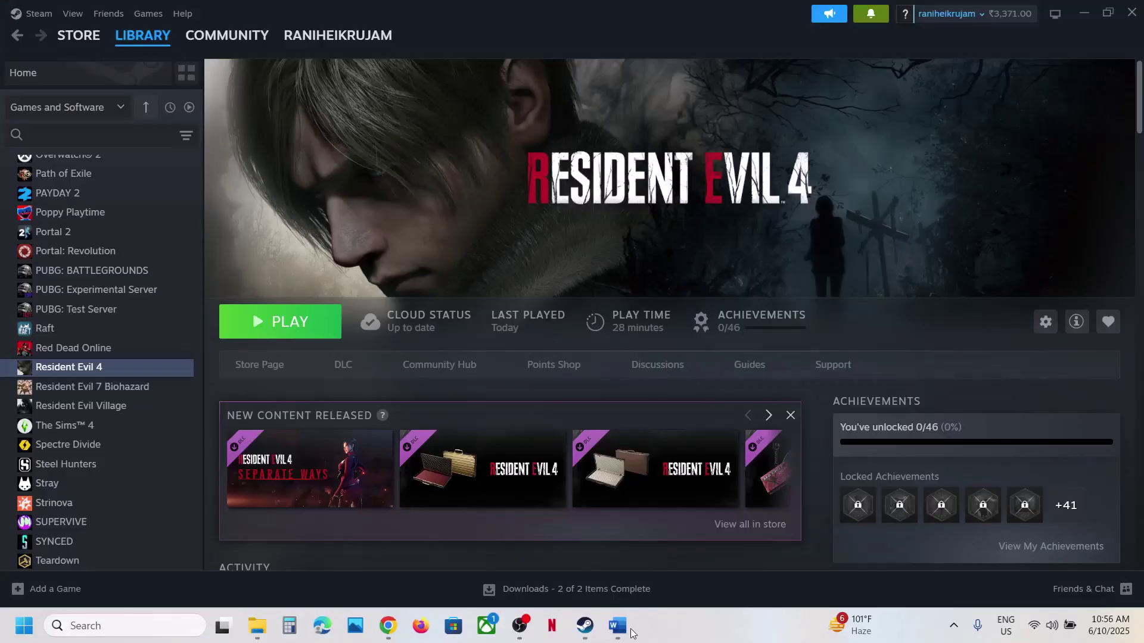
- Go to Step 13 about the dedicated graphics card in the Word document, and open the Windows Graphics settings
{"action": "left_click", "coordinate": [630, 631]}
{"action": "scroll", "coordinate": [355, 366], "scroll_direction": "down", "scroll_amount": 3}
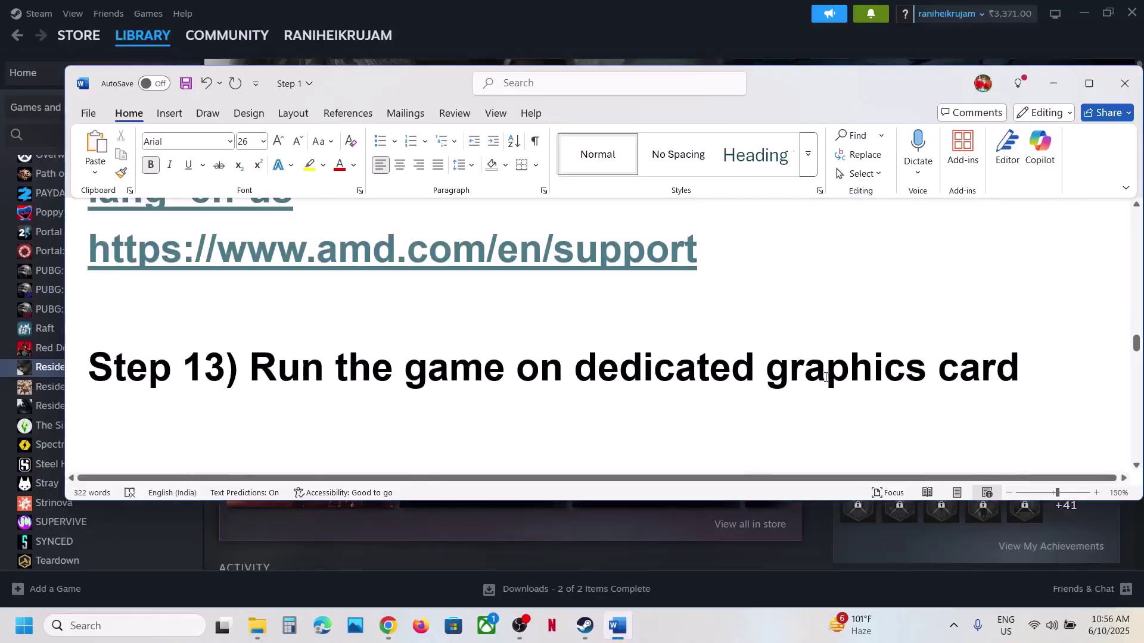
{"action": "double_click", "coordinate": [825, 377]}
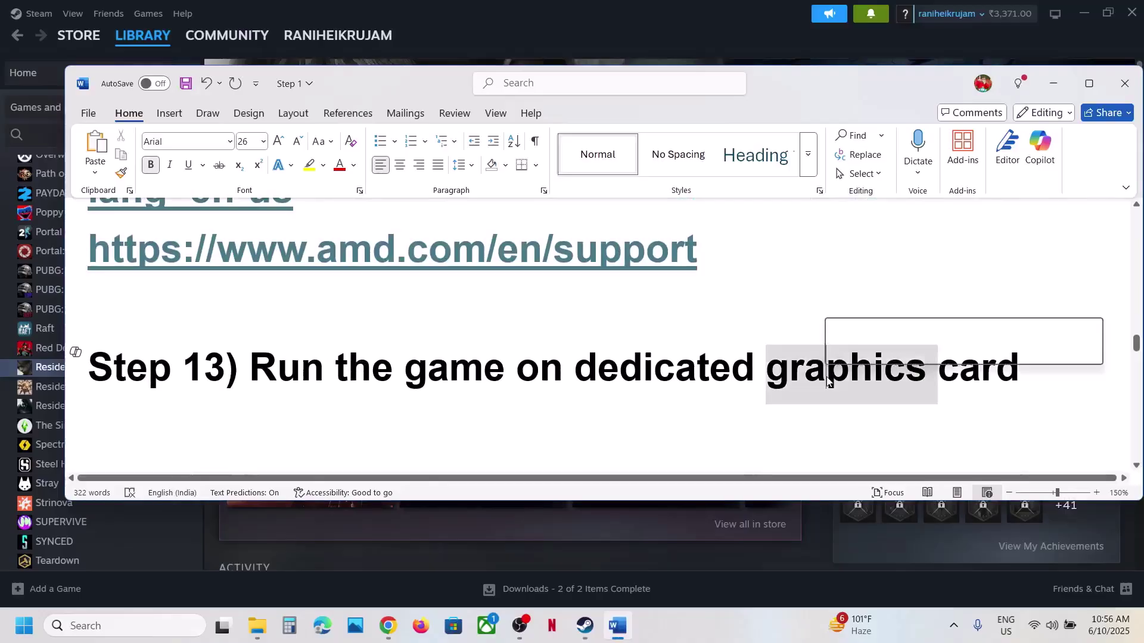
{"action": "left_click", "coordinate": [178, 615]}
{"action": "type", "text": "graphics"}
{"action": "key", "text": "Return"}
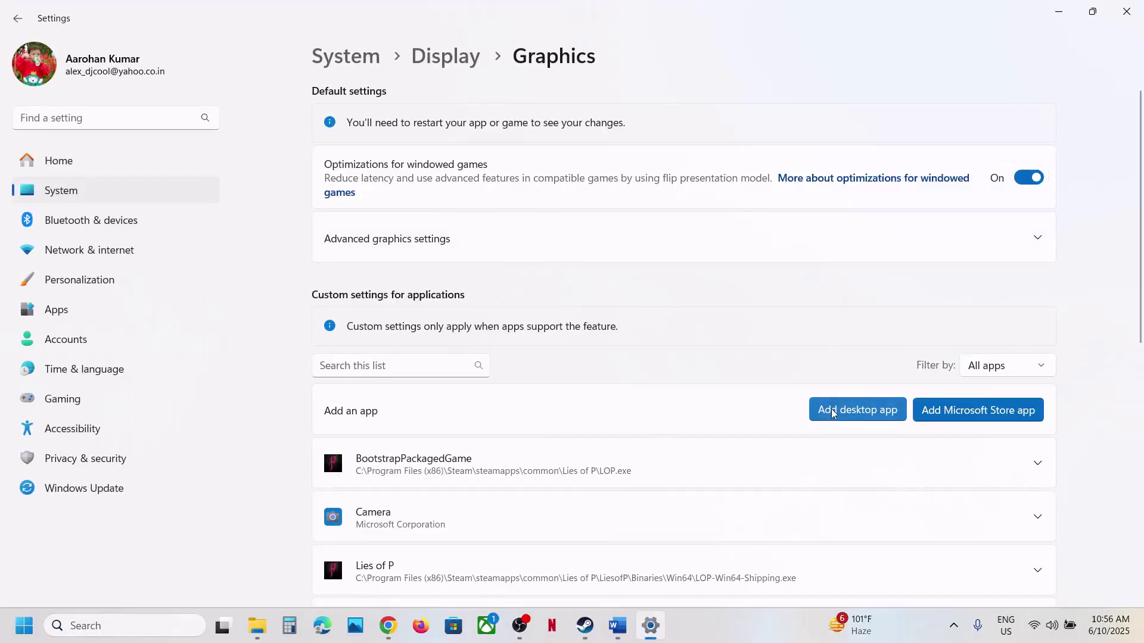
- Try to add the re4 application from the RESIDENT EVIL 4 BIOHAZARD RE4 folder to the custom graphics settings as a desktop app
{"action": "left_click", "coordinate": [832, 413]}
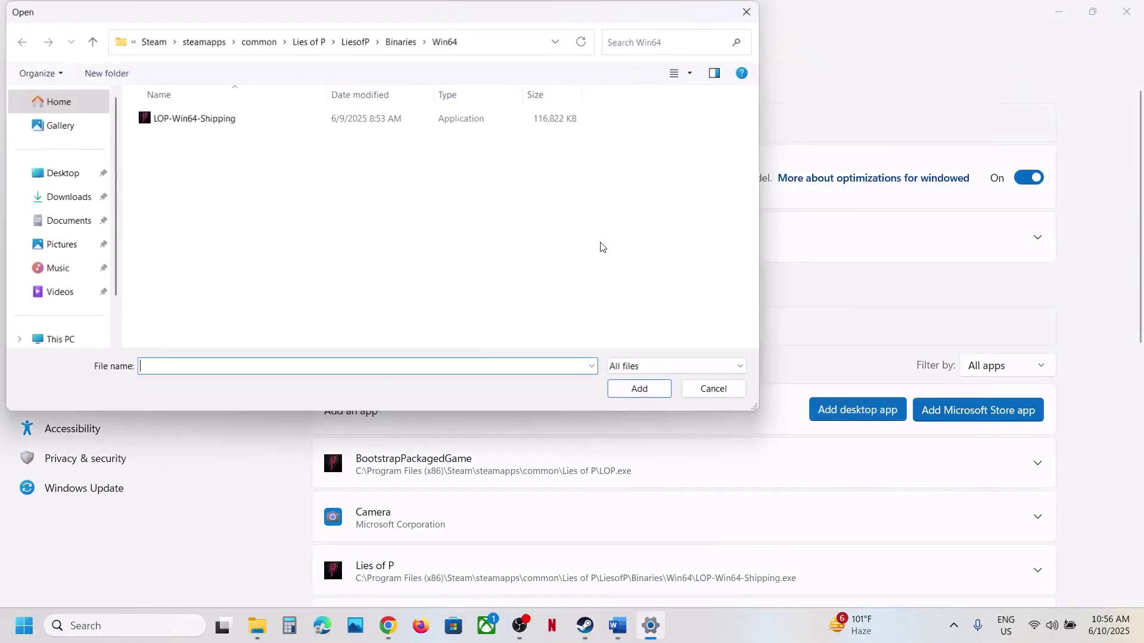
{"action": "left_click", "coordinate": [258, 41]}
{"action": "double_click", "coordinate": [179, 169]}
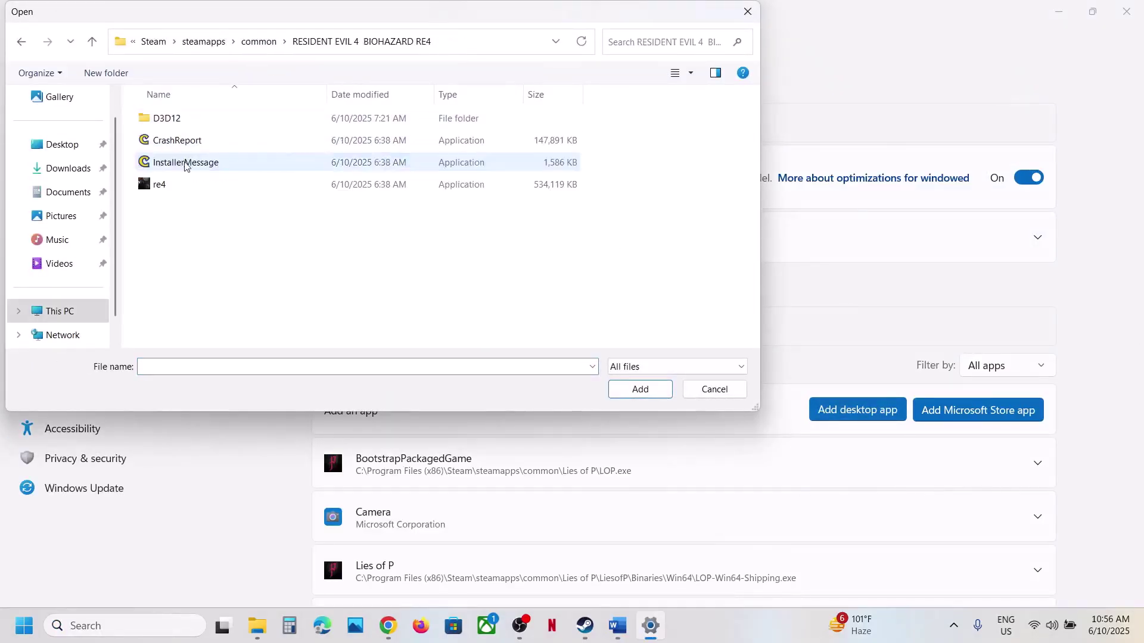
{"action": "left_click", "coordinate": [179, 185]}
{"action": "left_click", "coordinate": [636, 390]}
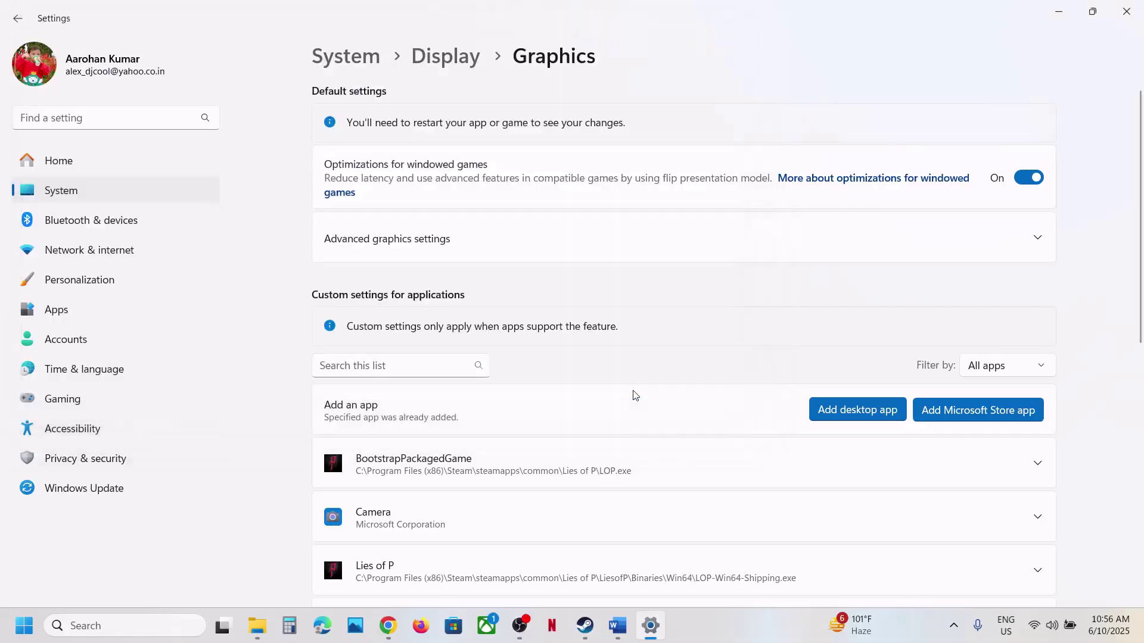
- Set Resident Evil 4's GPU preference to High Performance (NVIDIA GeForce RTX 3050 Laptop GPU) and close Settings
{"action": "scroll", "coordinate": [543, 465], "scroll_direction": "down", "scroll_amount": 5}
{"action": "scroll", "coordinate": [547, 463], "scroll_direction": "down", "scroll_amount": 3}
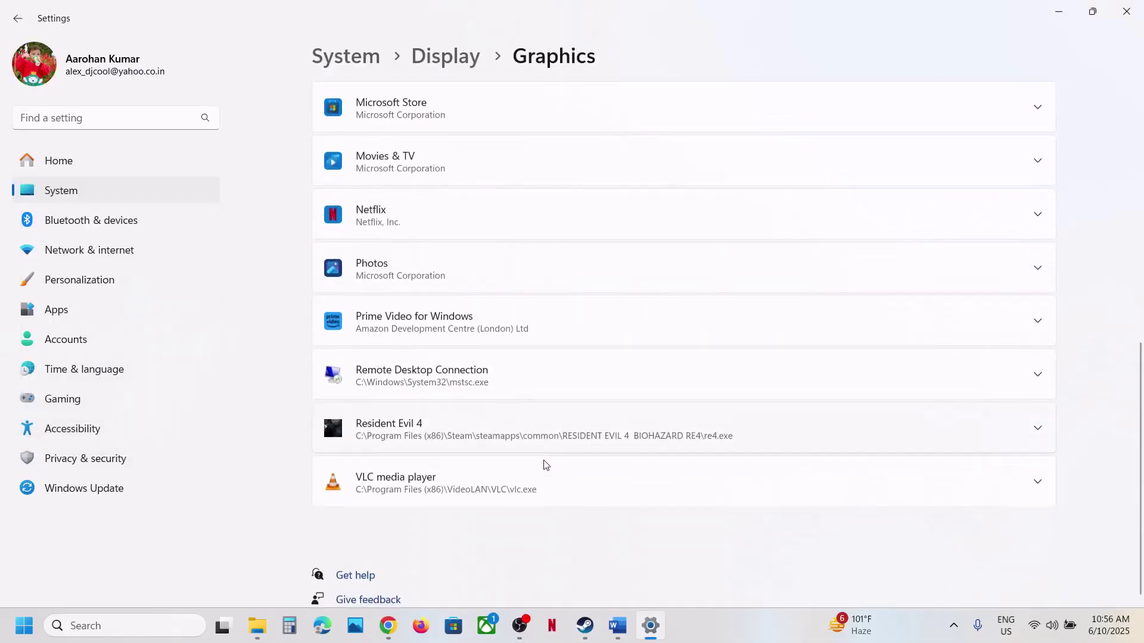
{"action": "left_click", "coordinate": [508, 436]}
{"action": "scroll", "coordinate": [649, 424], "scroll_direction": "down", "scroll_amount": 2}
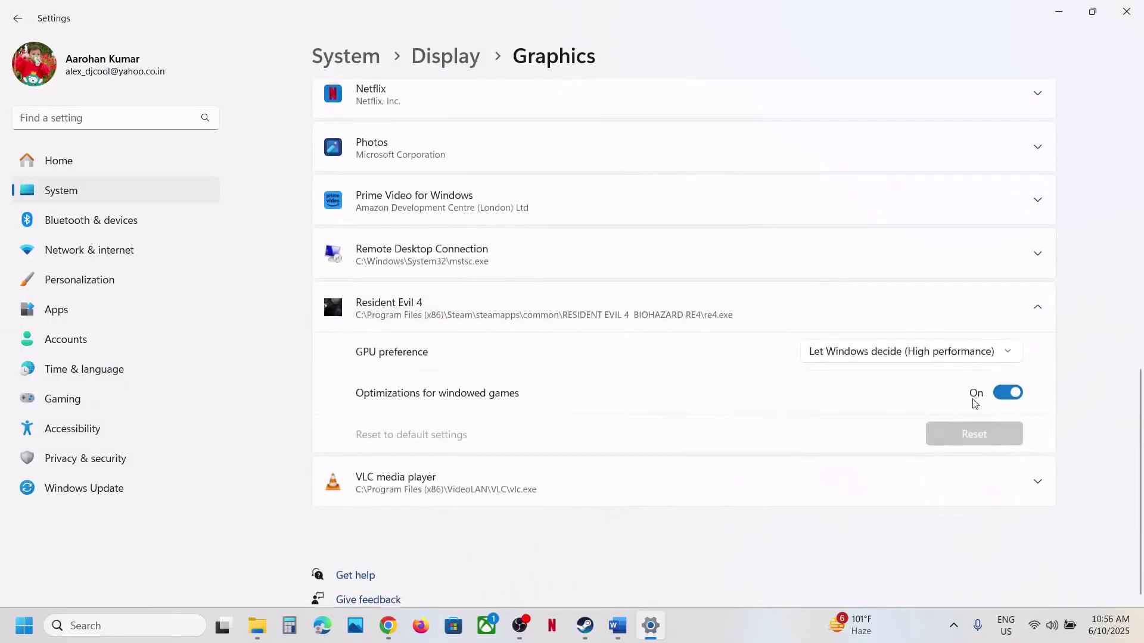
{"action": "left_click", "coordinate": [910, 356]}
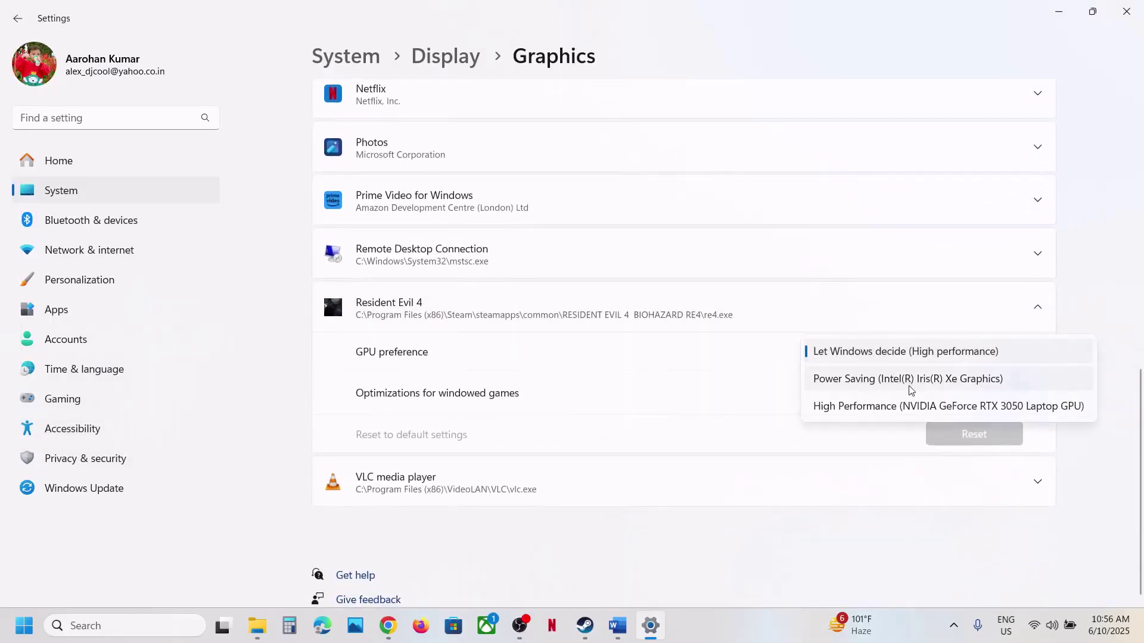
{"action": "left_click", "coordinate": [868, 411]}
{"action": "left_click", "coordinate": [1127, 12]}
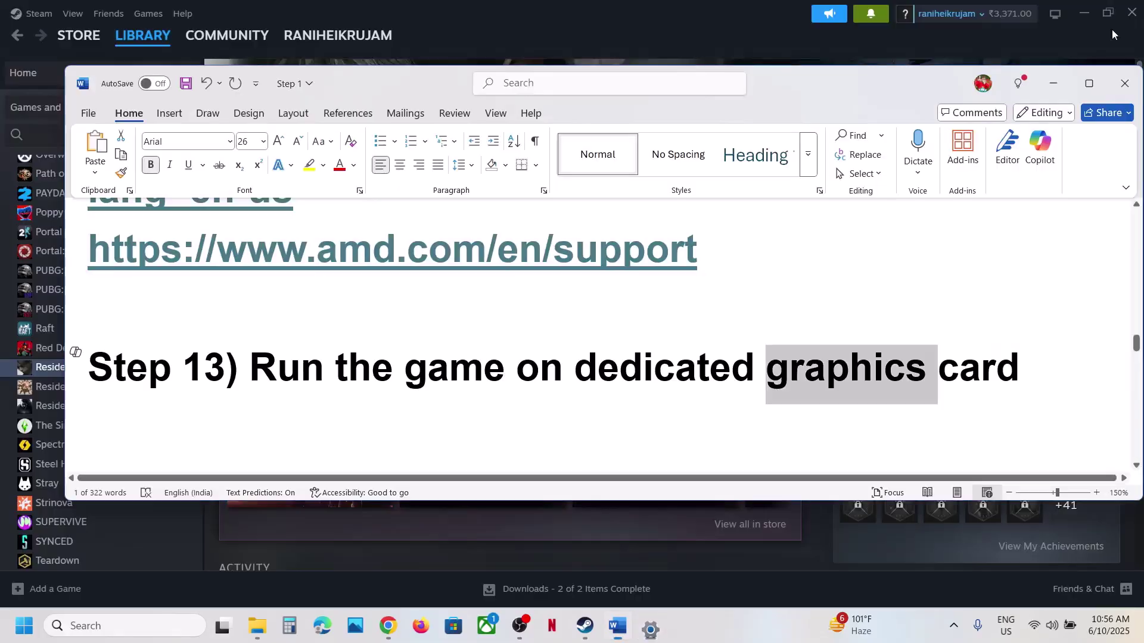
- Go to Step 14 in the Word document and highlight "Disable Steam Overlay"
{"action": "scroll", "coordinate": [437, 374], "scroll_direction": "down", "scroll_amount": 5}
{"action": "scroll", "coordinate": [438, 374], "scroll_direction": "down", "scroll_amount": 2}
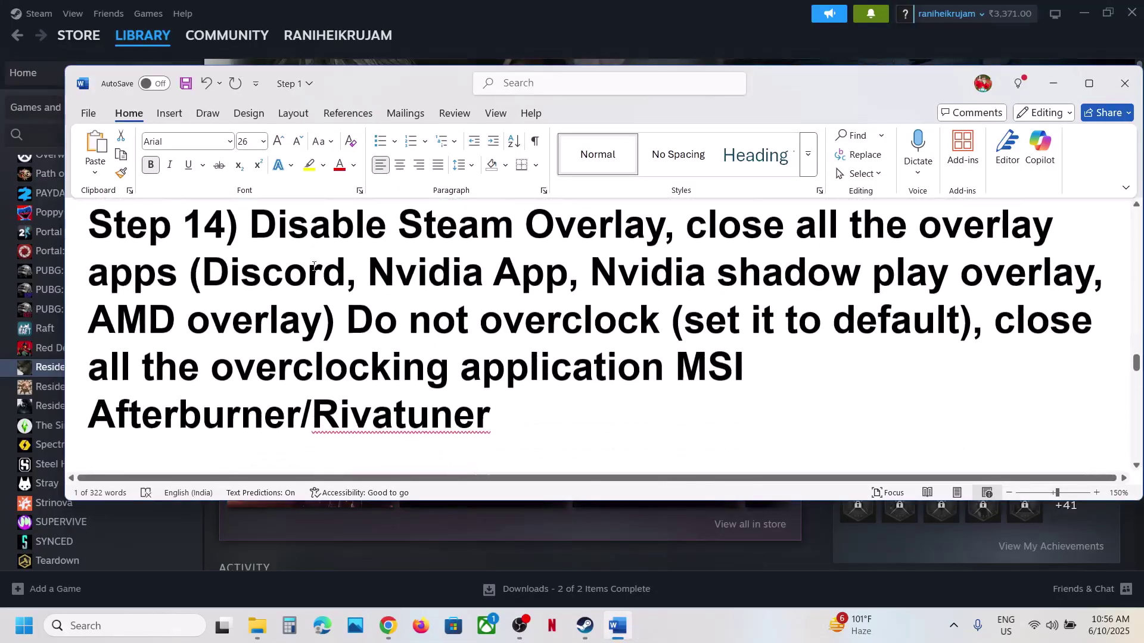
{"action": "left_click_drag", "start_coordinate": [249, 227], "coordinate": [663, 227]}
- Turn off the in-game Steam Overlay in Resident Evil 4's Steam properties, close them, and return to the Word document
{"action": "left_click", "coordinate": [538, 30]}
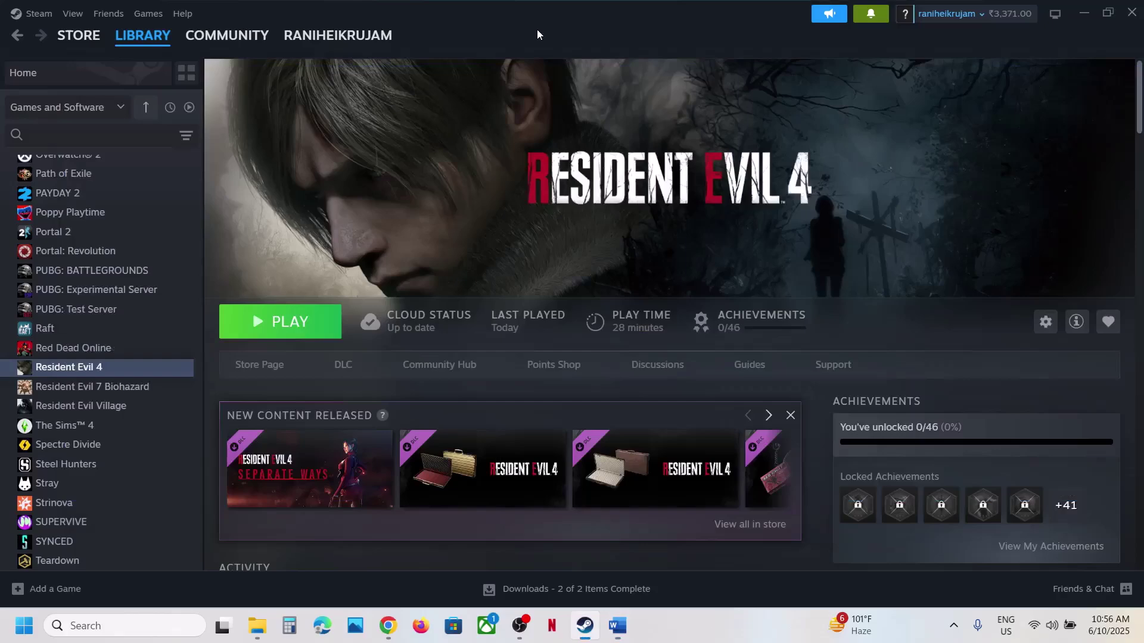
{"action": "right_click", "coordinate": [51, 369]}
{"action": "right_click", "coordinate": [42, 370]}
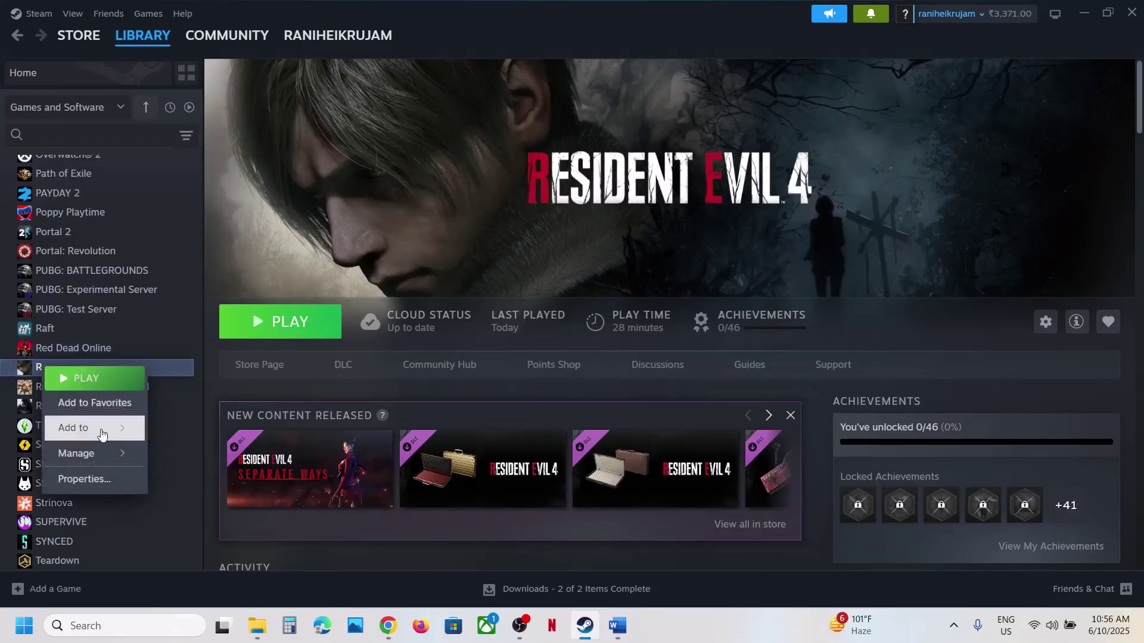
{"action": "left_click", "coordinate": [89, 476]}
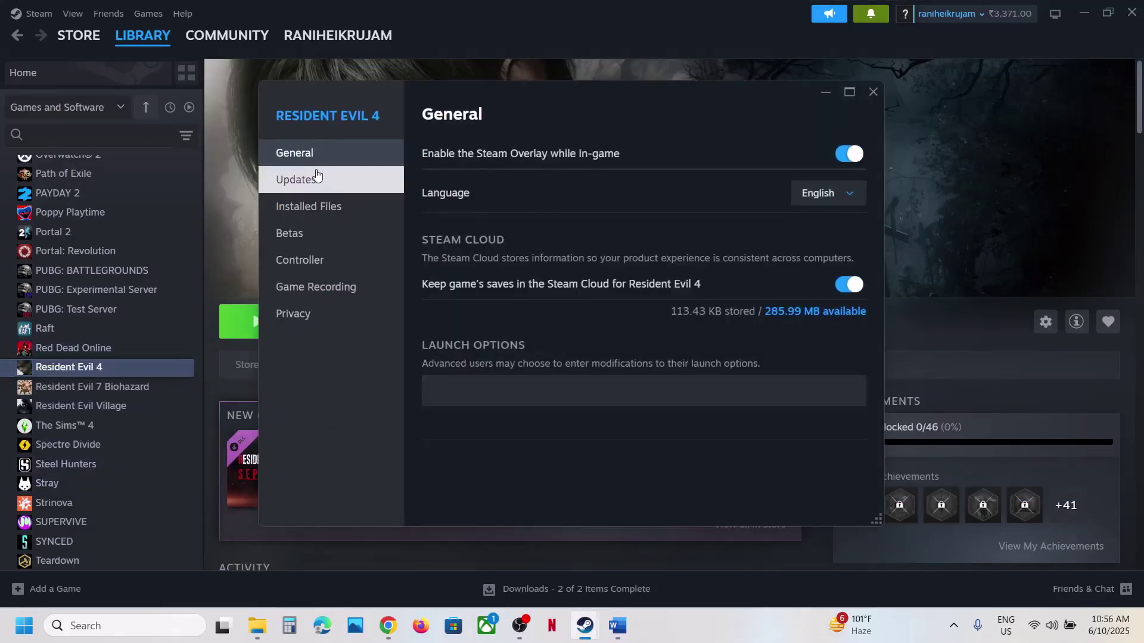
{"action": "left_click", "coordinate": [850, 156]}
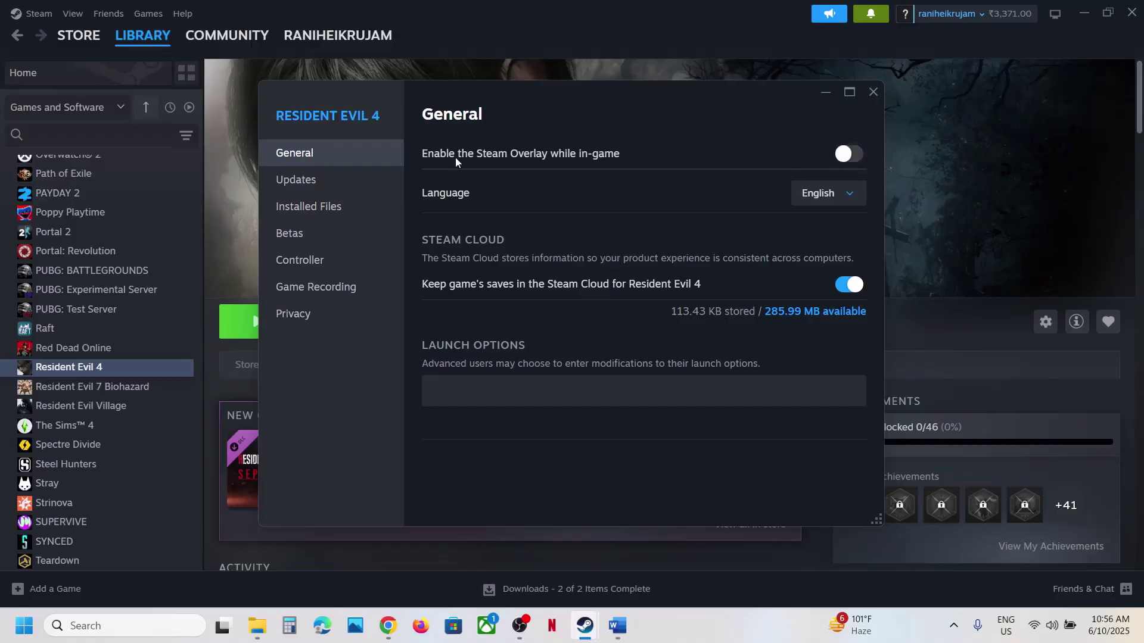
{"action": "left_click", "coordinate": [873, 91]}
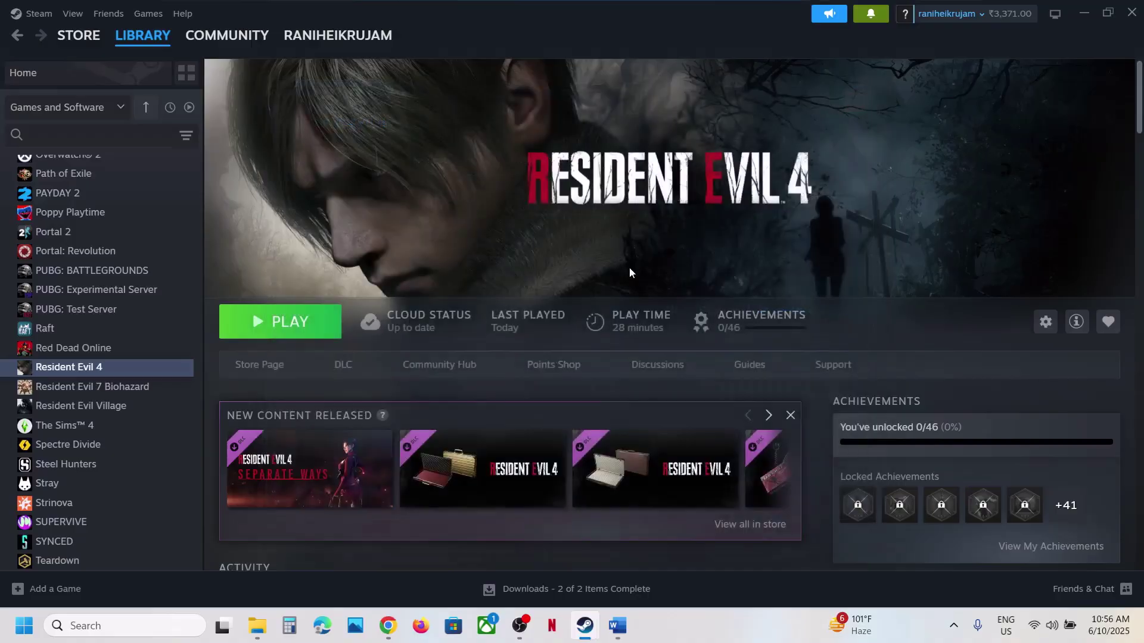
{"action": "left_click", "coordinate": [617, 626]}
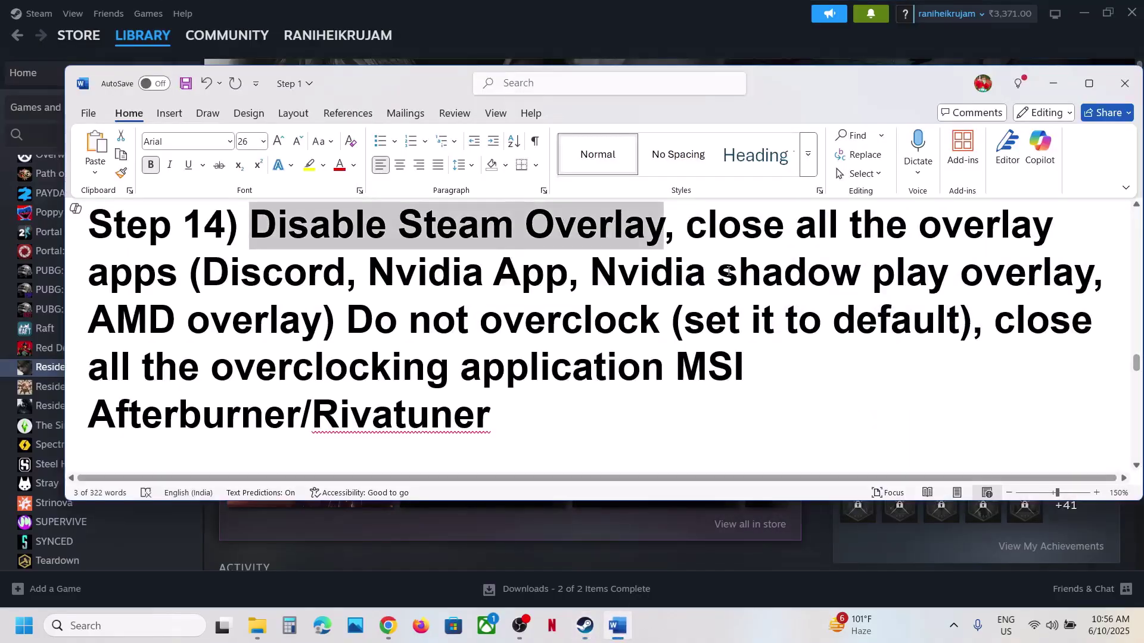
- Review the overlay and overclocking advice in Step 14, then highlight "Verify the game files" in Step 15
{"action": "left_click_drag", "start_coordinate": [685, 226], "coordinate": [158, 280]}
{"action": "double_click", "coordinate": [265, 274]}
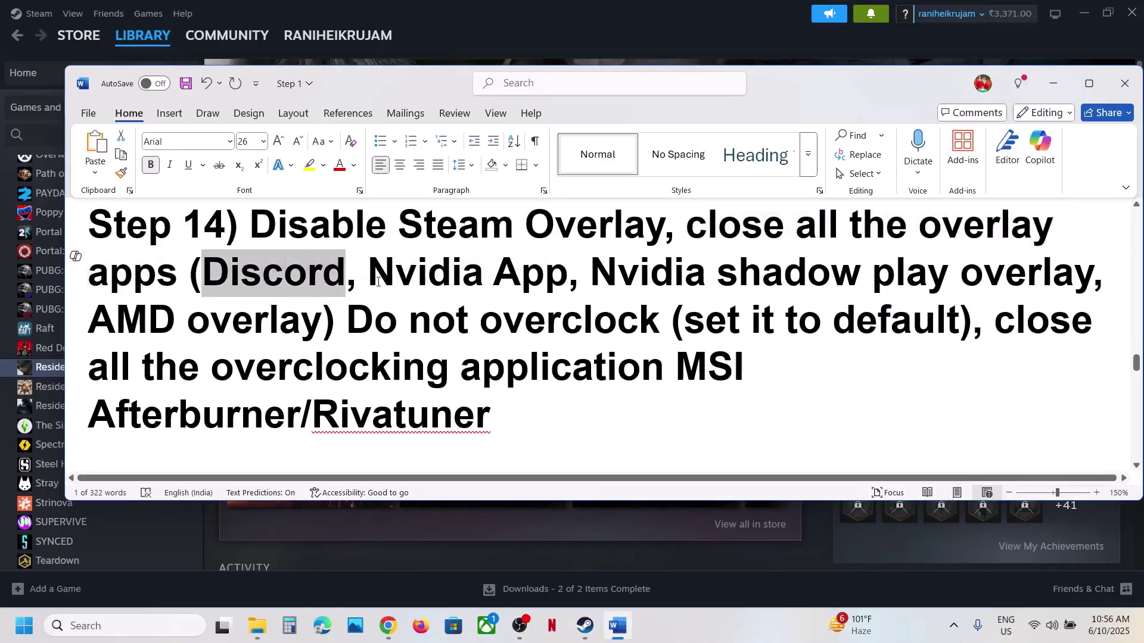
{"action": "left_click_drag", "start_coordinate": [369, 275], "coordinate": [522, 267]}
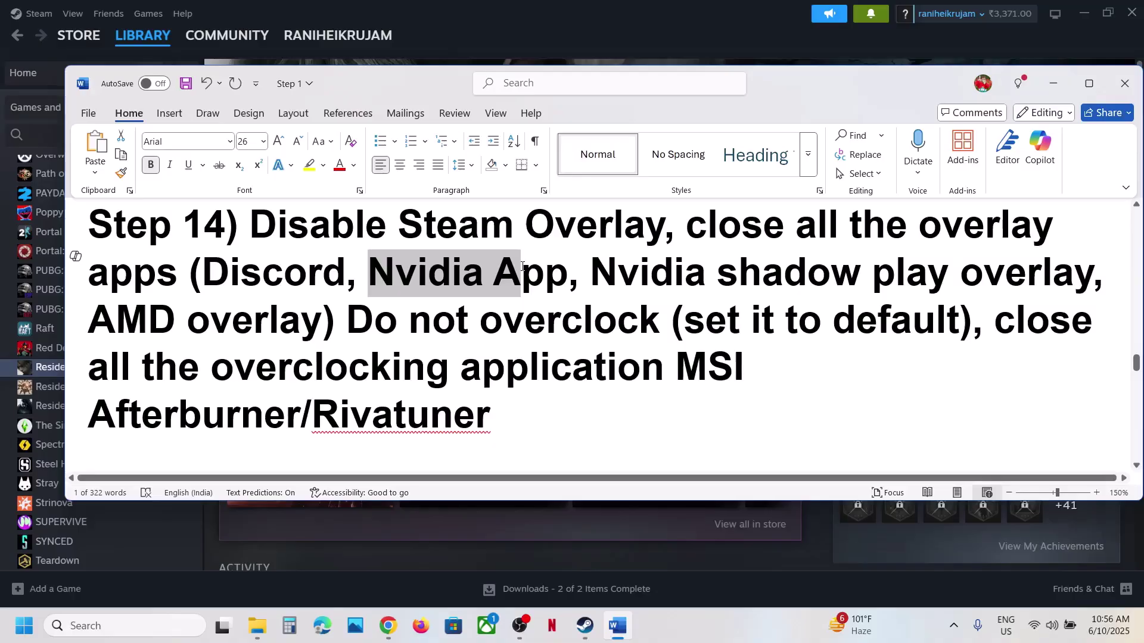
{"action": "left_click", "coordinate": [544, 275]}
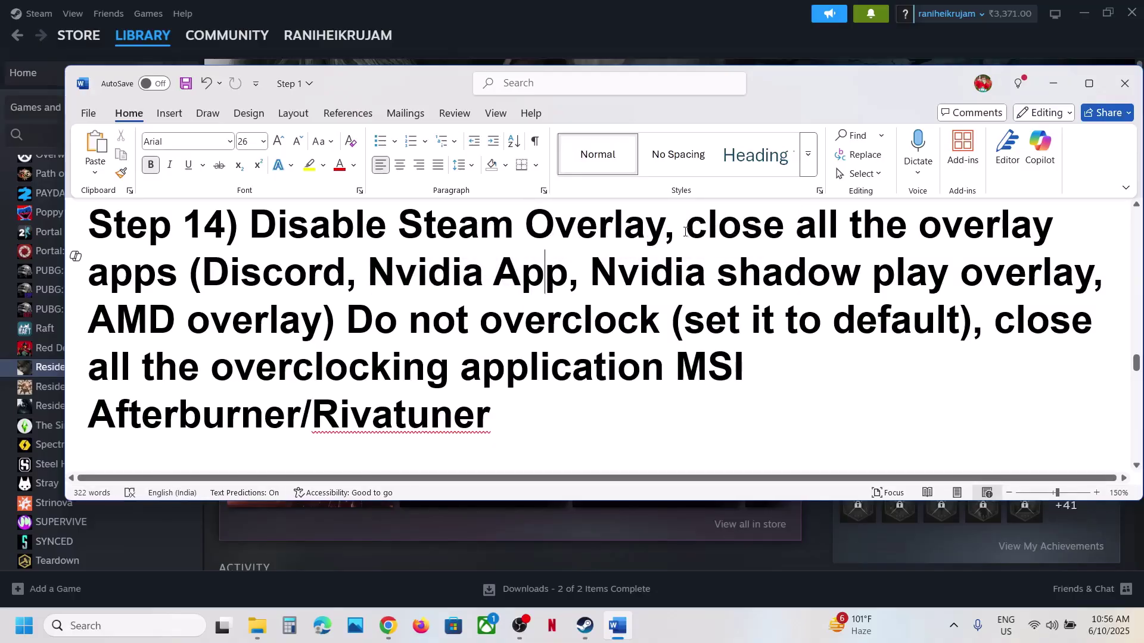
{"action": "left_click_drag", "start_coordinate": [685, 233], "coordinate": [463, 401]}
{"action": "left_click", "coordinate": [348, 329]}
{"action": "left_click_drag", "start_coordinate": [599, 411], "coordinate": [359, 314]}
{"action": "left_click", "coordinate": [610, 419]}
{"action": "double_click", "coordinate": [545, 339]}
{"action": "scroll", "coordinate": [477, 334], "scroll_direction": "down", "scroll_amount": 5}
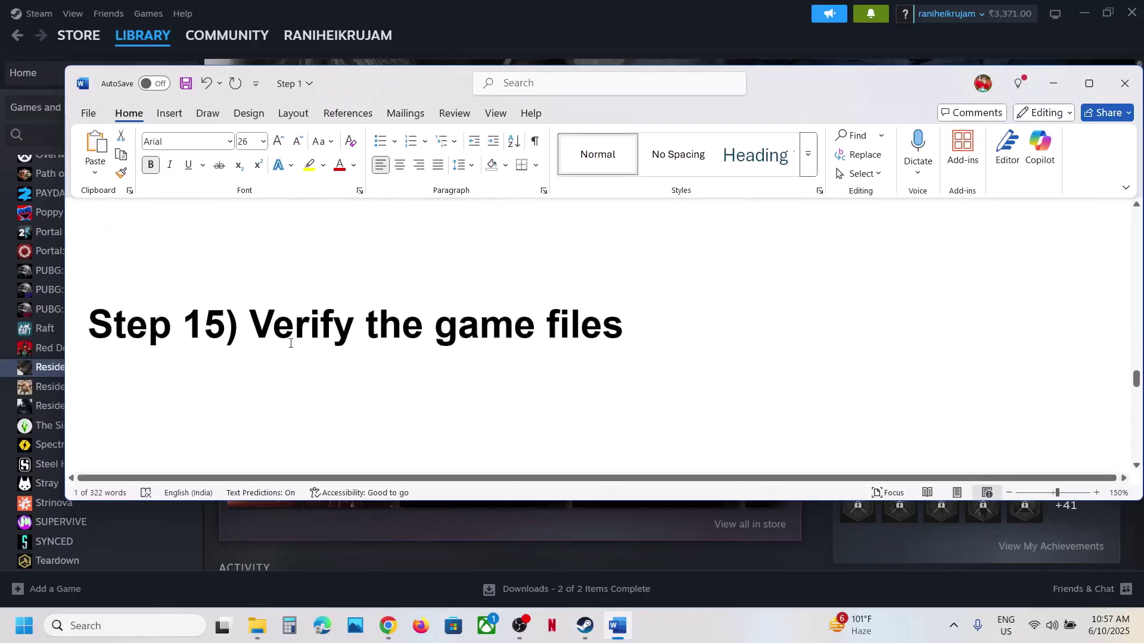
{"action": "left_click_drag", "start_coordinate": [251, 327], "coordinate": [640, 331]}
- Switch to Steam, view the option to verify the integrity of Resident Evil 4's installed files in its properties, and close them
{"action": "left_click", "coordinate": [665, 48]}
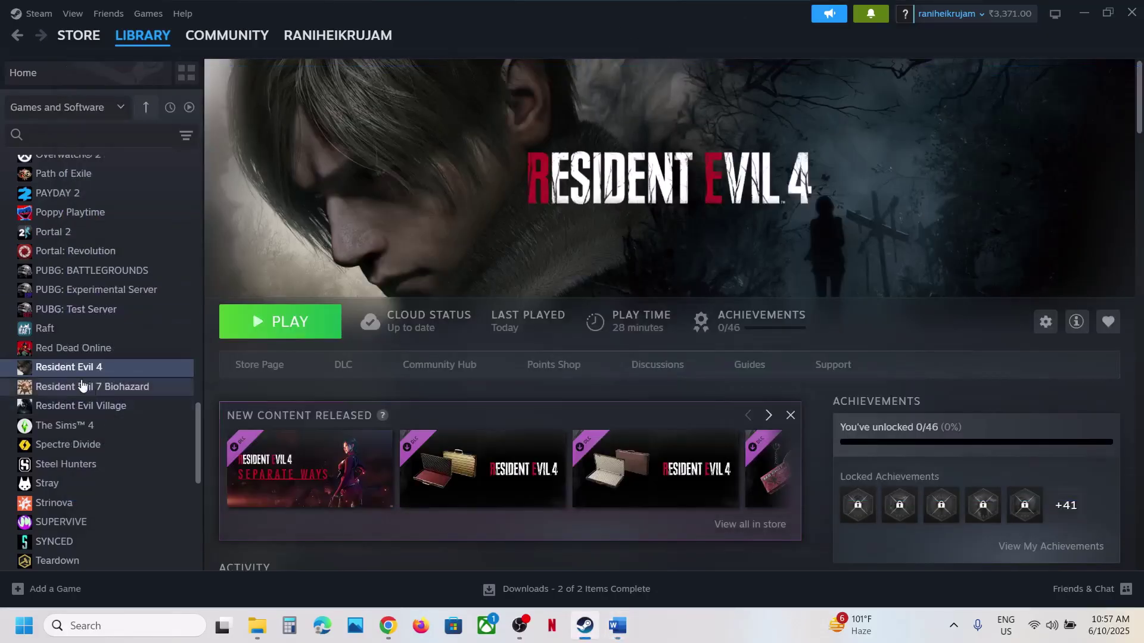
{"action": "right_click", "coordinate": [69, 367]}
{"action": "left_click", "coordinate": [112, 481]}
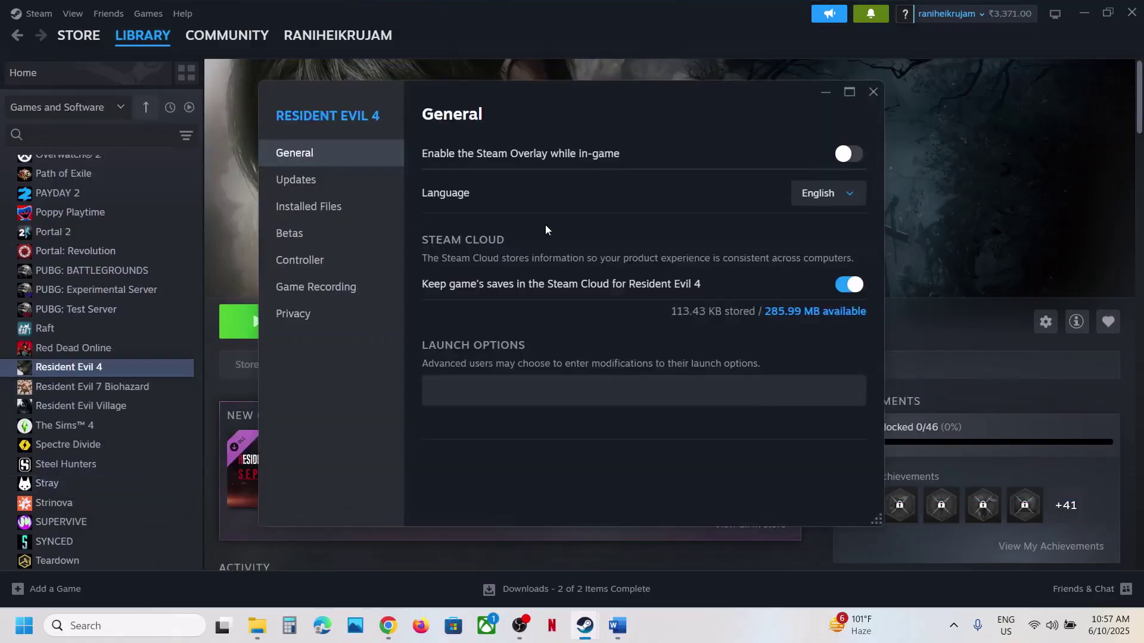
{"action": "left_click", "coordinate": [334, 208]}
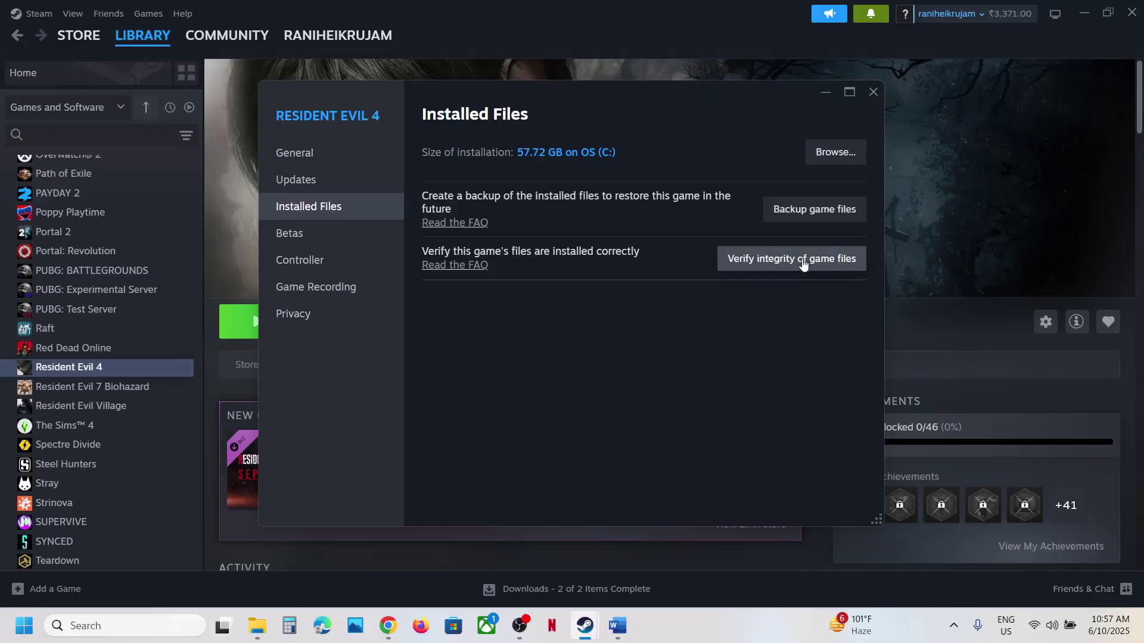
{"action": "left_click", "coordinate": [872, 93]}
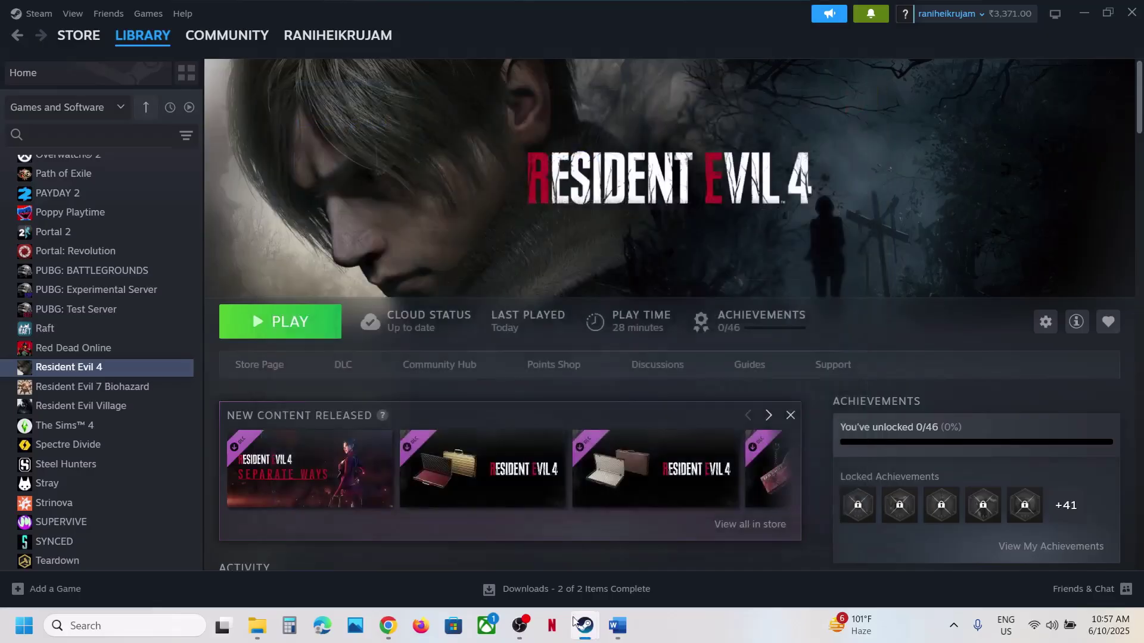
- Copy the Visual C++ download link from Step 16 in the Word document and open it in a new Chrome tab
{"action": "left_click", "coordinate": [619, 632]}
{"action": "scroll", "coordinate": [554, 396], "scroll_direction": "down", "scroll_amount": 4}
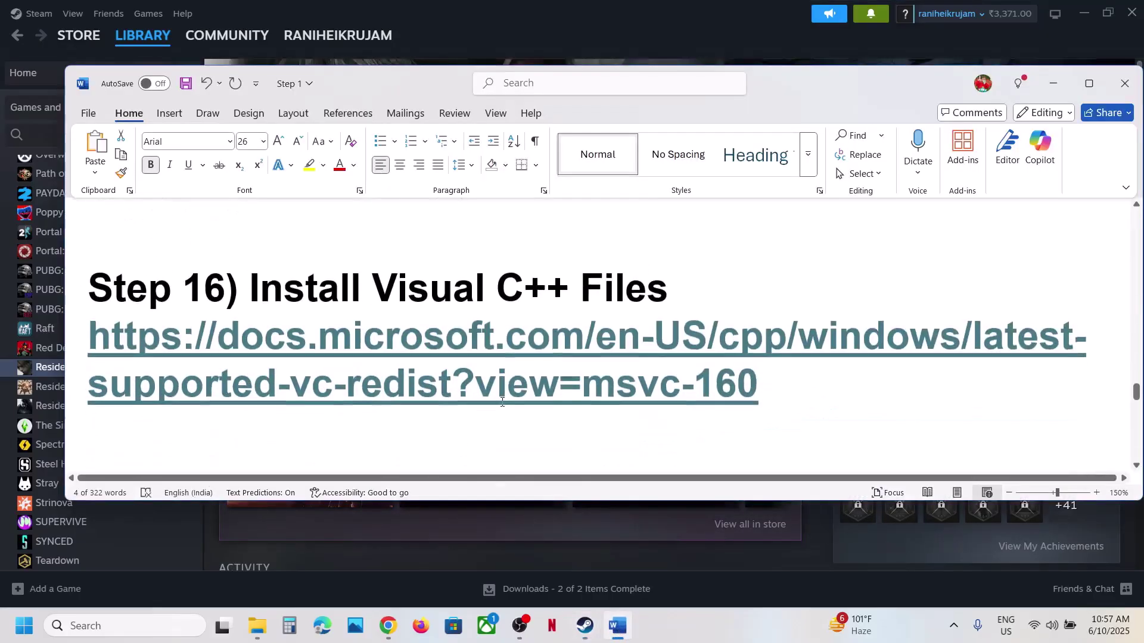
{"action": "triple_click", "coordinate": [798, 389]}
{"action": "key", "text": "ctrl+c"}
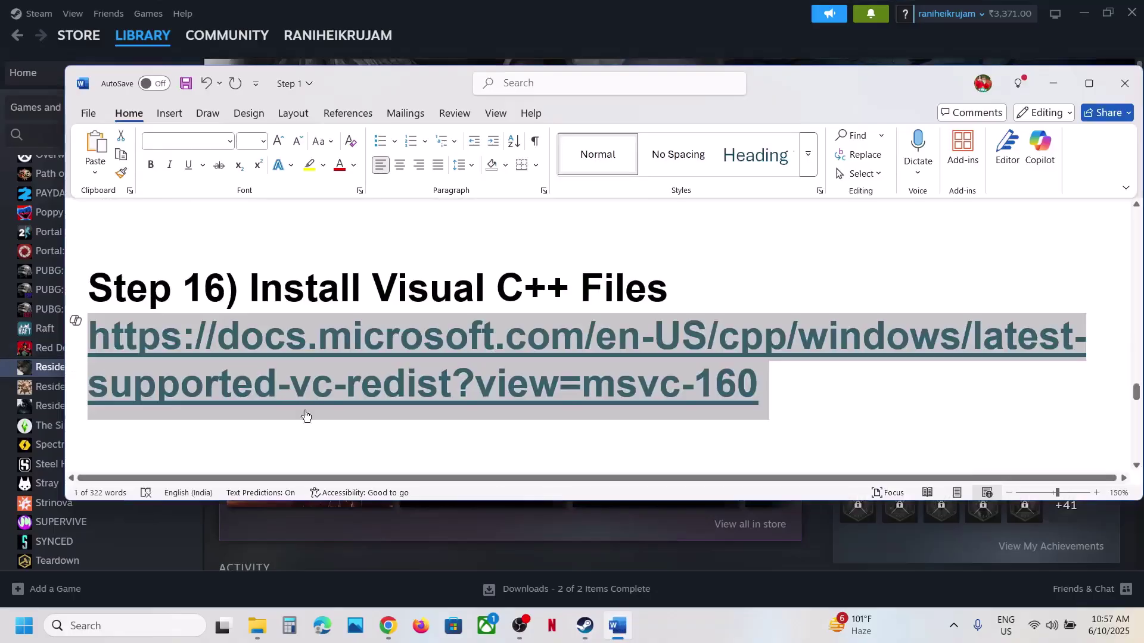
{"action": "left_click", "coordinate": [394, 624]}
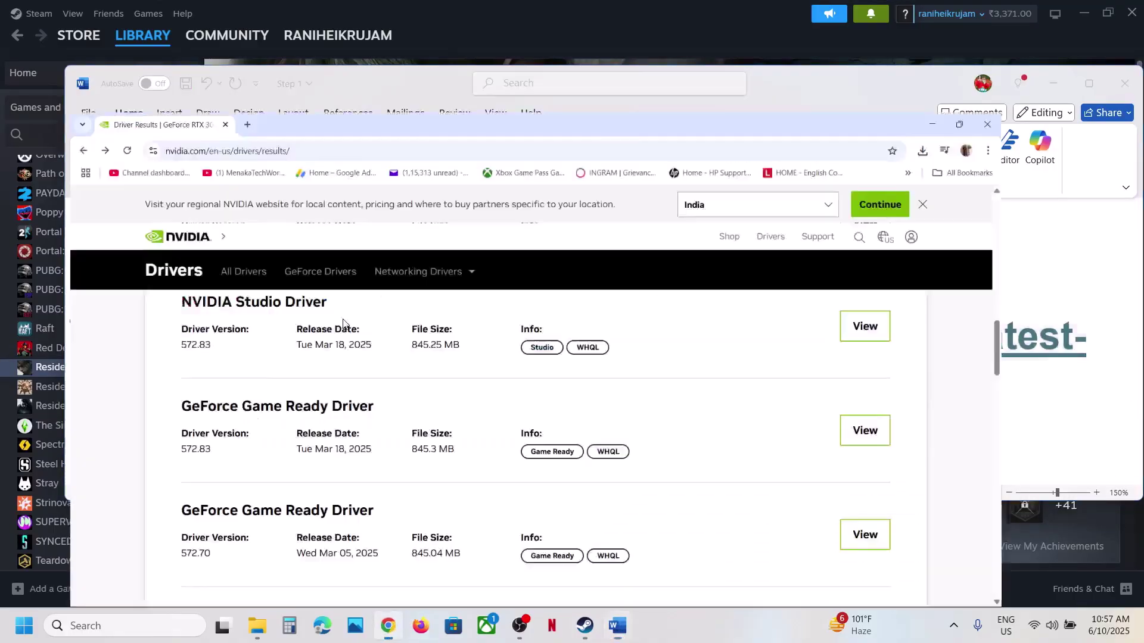
{"action": "key", "text": "ctrl+t"}
{"action": "key", "text": "ctrl+v"}
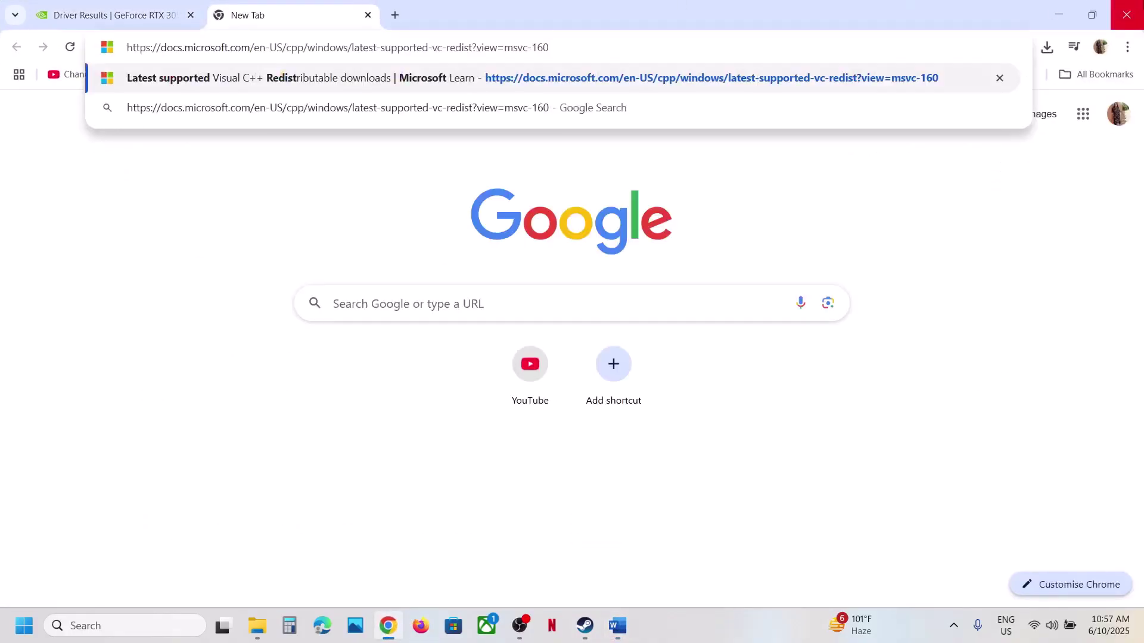
{"action": "key", "text": "Return"}
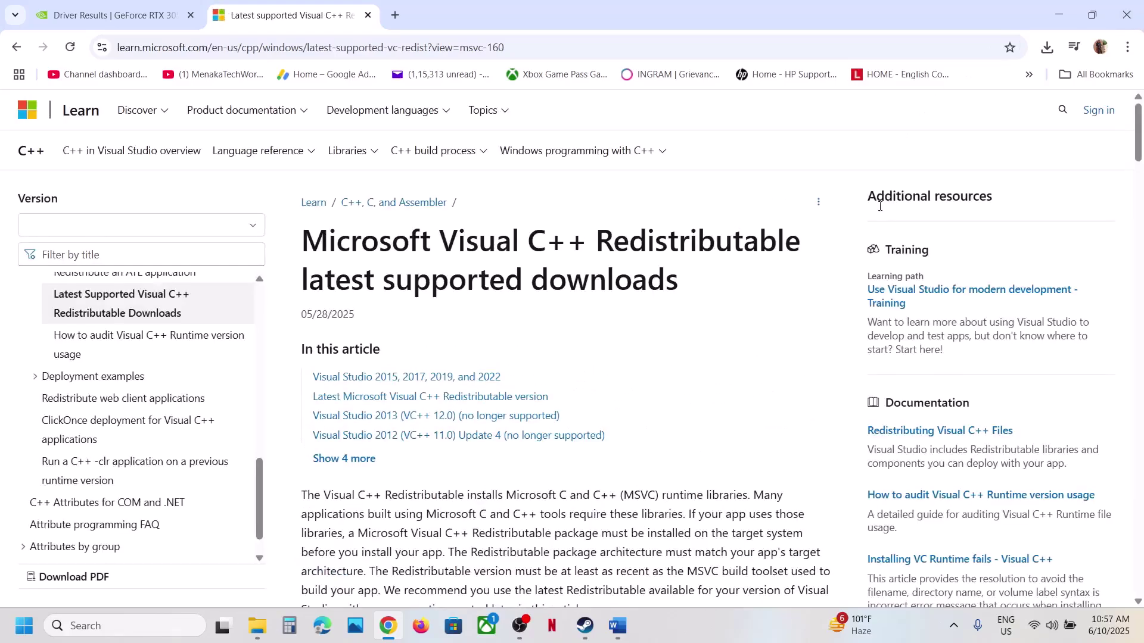
- Download and run the X86 Visual C++ Redistributable from the latest version table and try to repair the installation
{"action": "scroll", "coordinate": [558, 268], "scroll_direction": "down", "scroll_amount": 8}
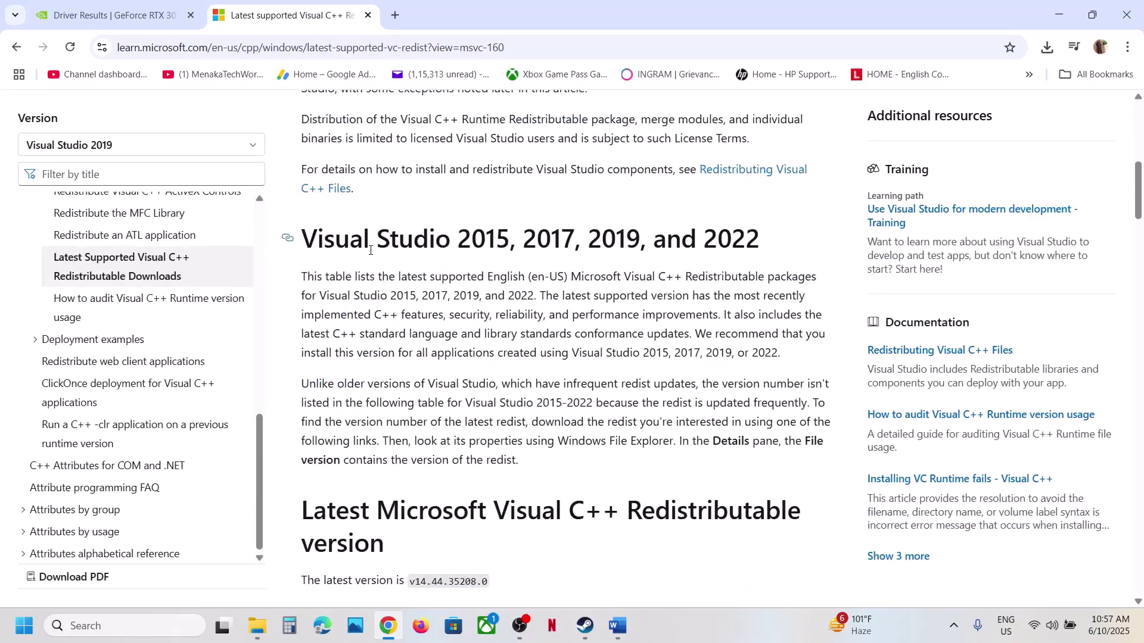
{"action": "left_click_drag", "start_coordinate": [370, 250], "coordinate": [488, 295]}
{"action": "left_click", "coordinate": [482, 371]}
{"action": "scroll", "coordinate": [482, 371], "scroll_direction": "down", "scroll_amount": 6}
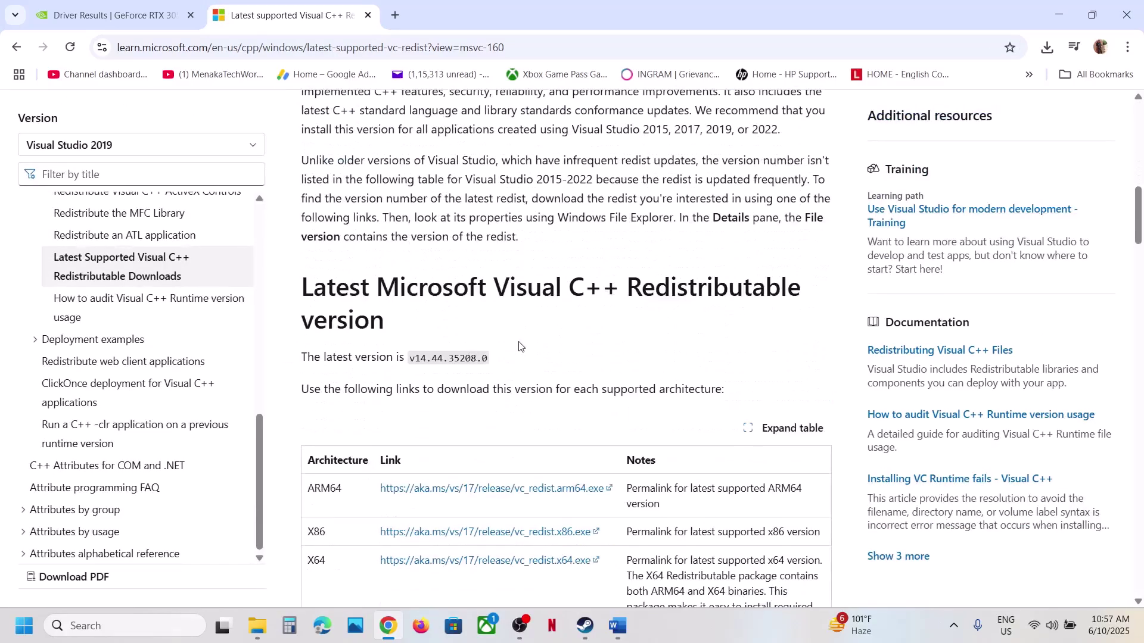
{"action": "double_click", "coordinate": [317, 382]}
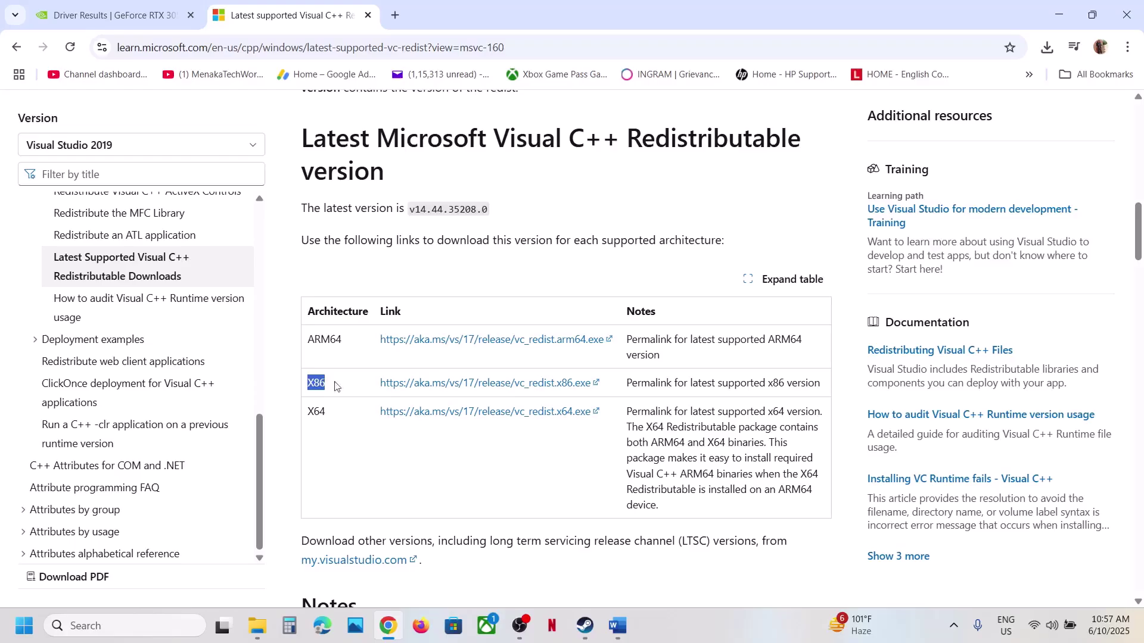
{"action": "left_click", "coordinate": [506, 386]}
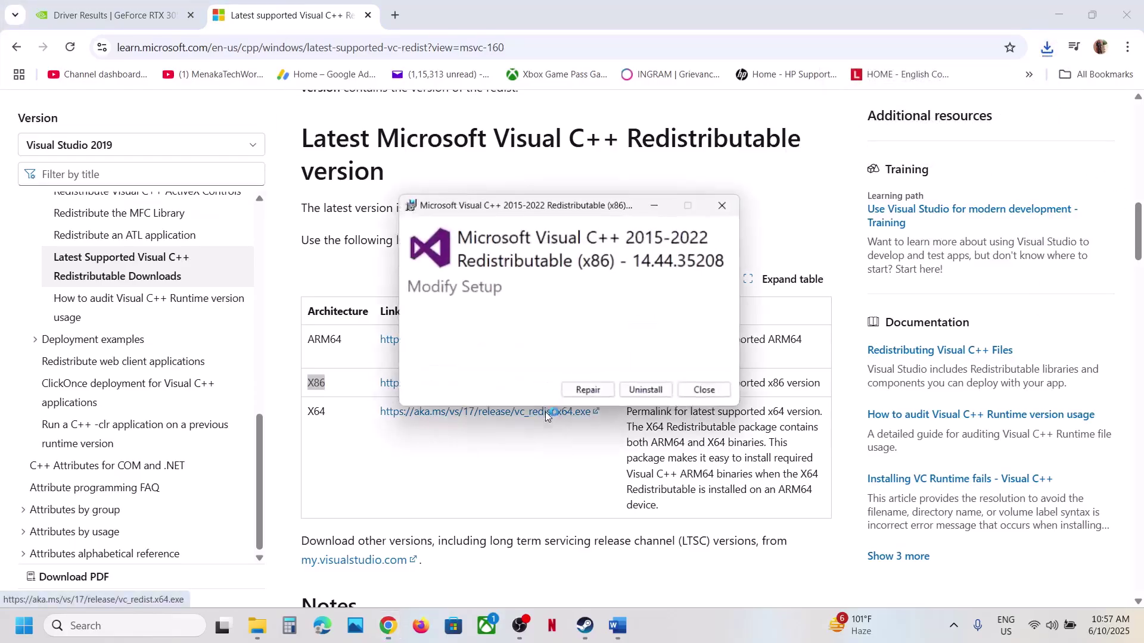
{"action": "left_click", "coordinate": [603, 393]}
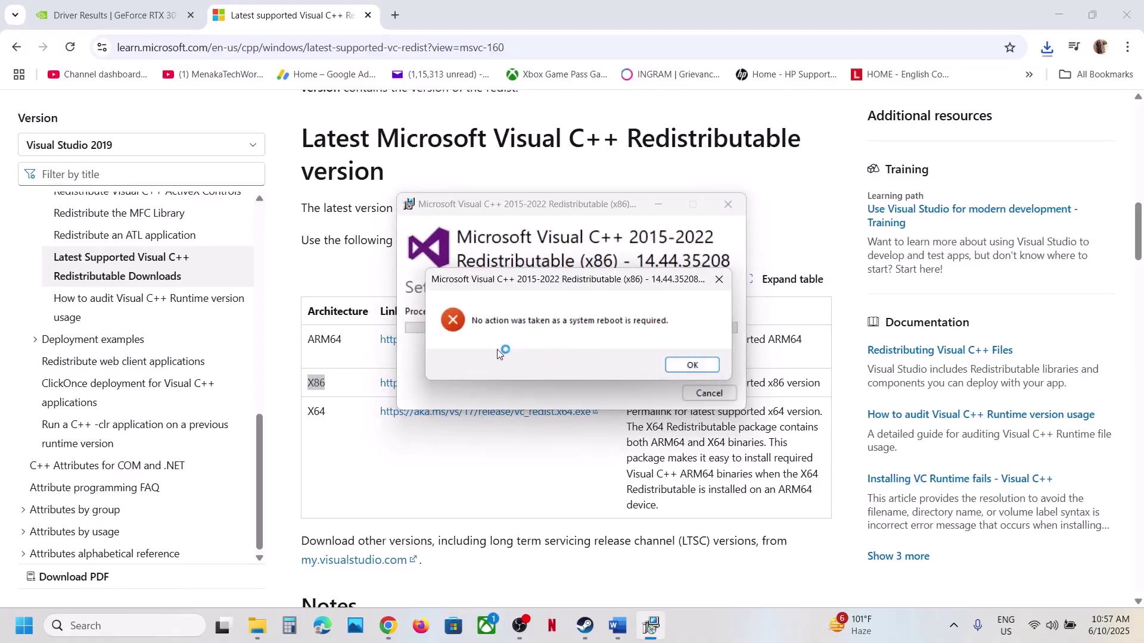
{"action": "left_click", "coordinate": [692, 362]}
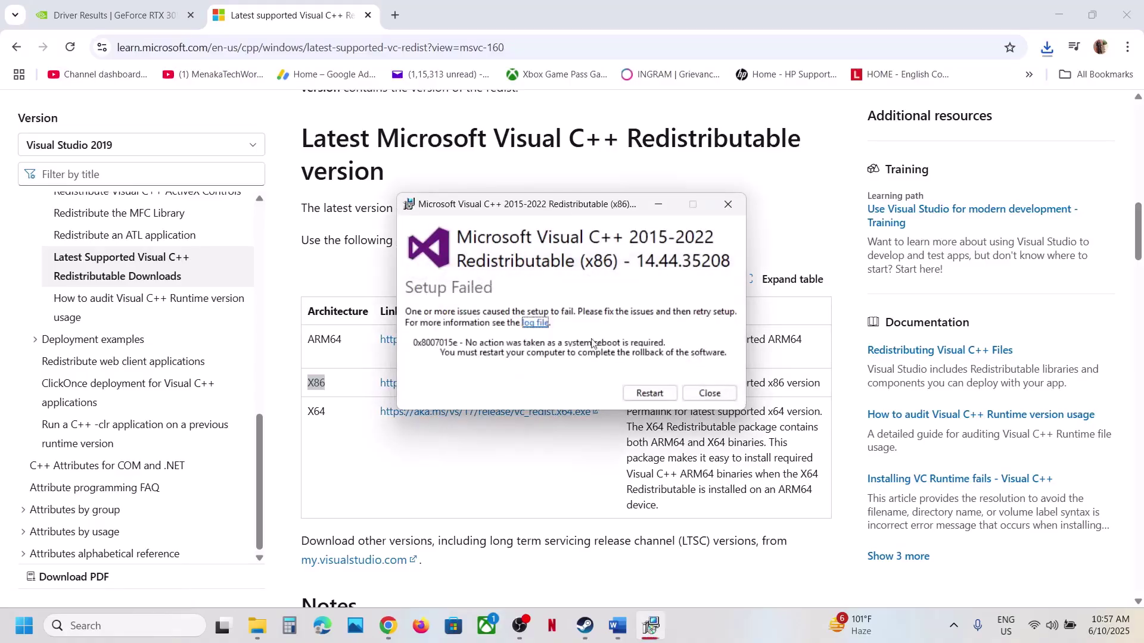
- Download the X64 Visual C++ Redistributable, run VC_redist.x64.exe and try to repair the installation
{"action": "double_click", "coordinate": [316, 419]}
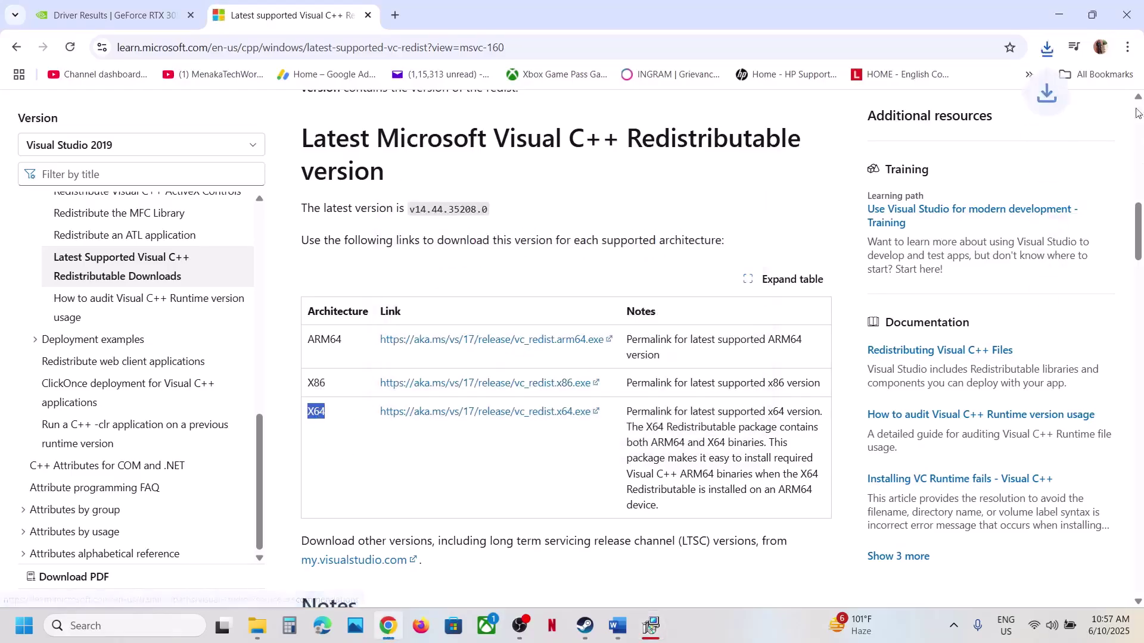
{"action": "left_click", "coordinate": [1047, 47]}
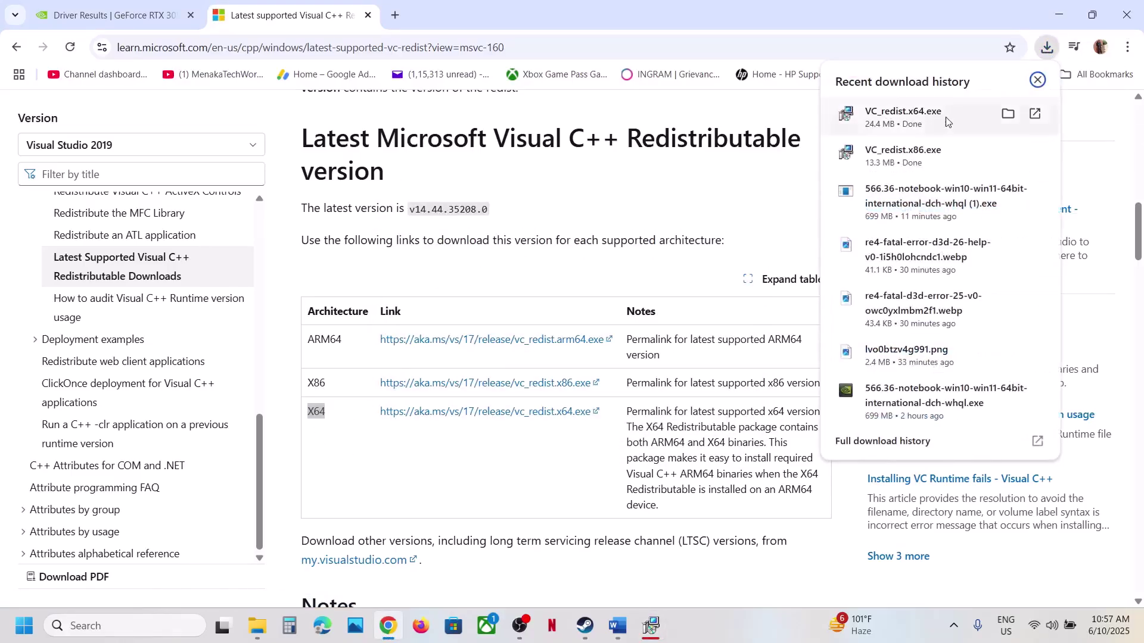
{"action": "left_click", "coordinate": [946, 122]}
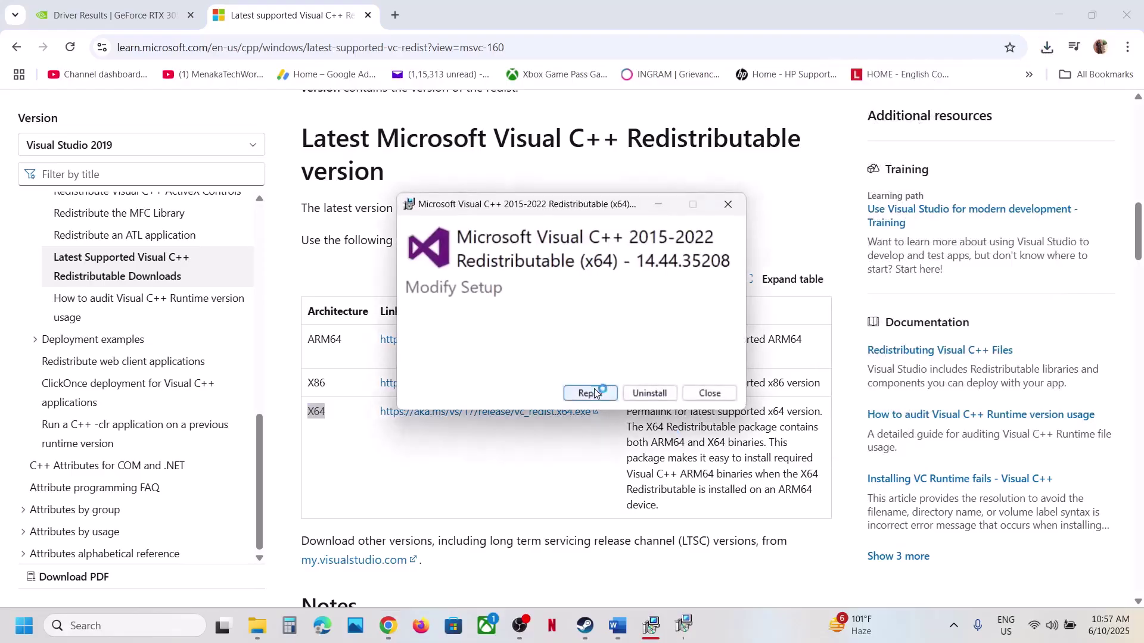
{"action": "left_click", "coordinate": [591, 394]}
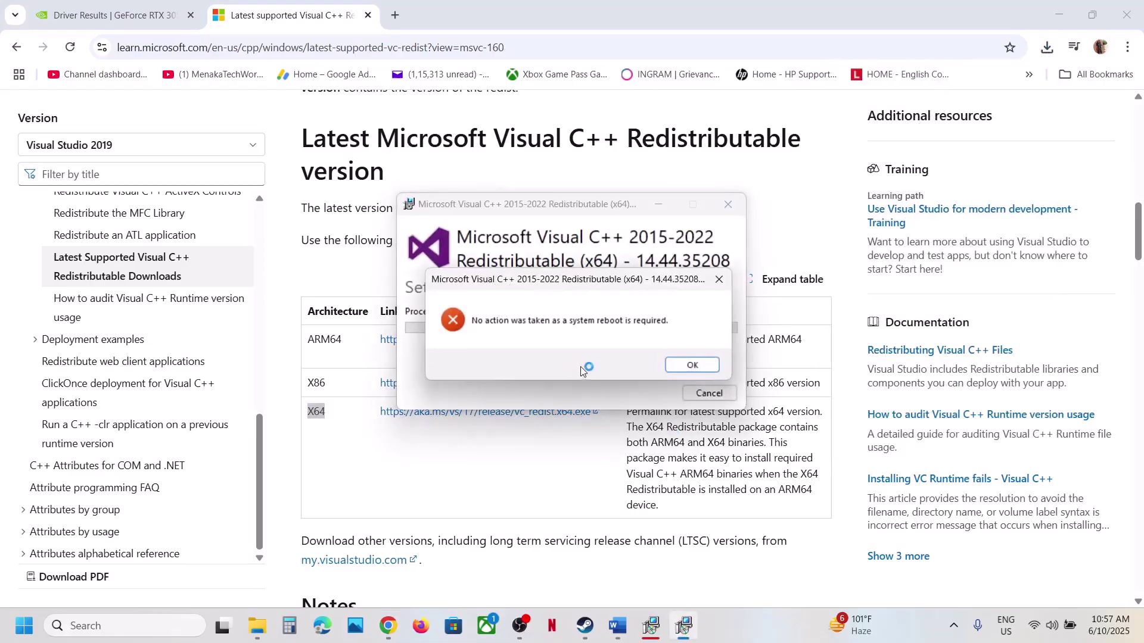
{"action": "left_click", "coordinate": [681, 365]}
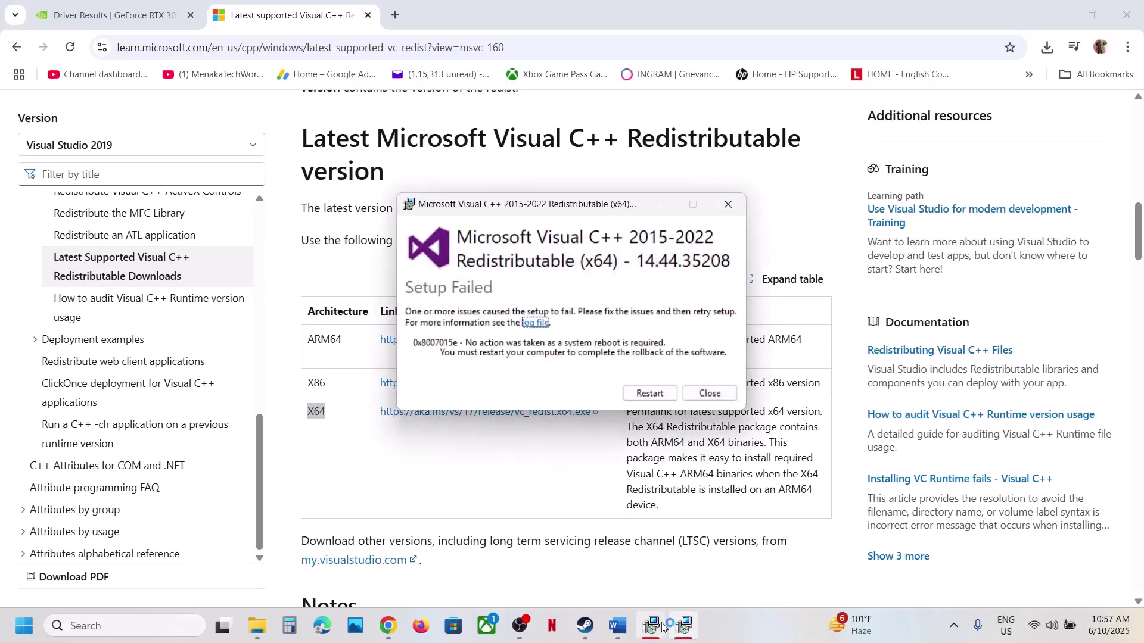
- Place the x86 setup window beside the x64 one and close both without restarting the computer
{"action": "left_click", "coordinate": [683, 625]}
{"action": "left_click_drag", "start_coordinate": [587, 204], "coordinate": [286, 201]}
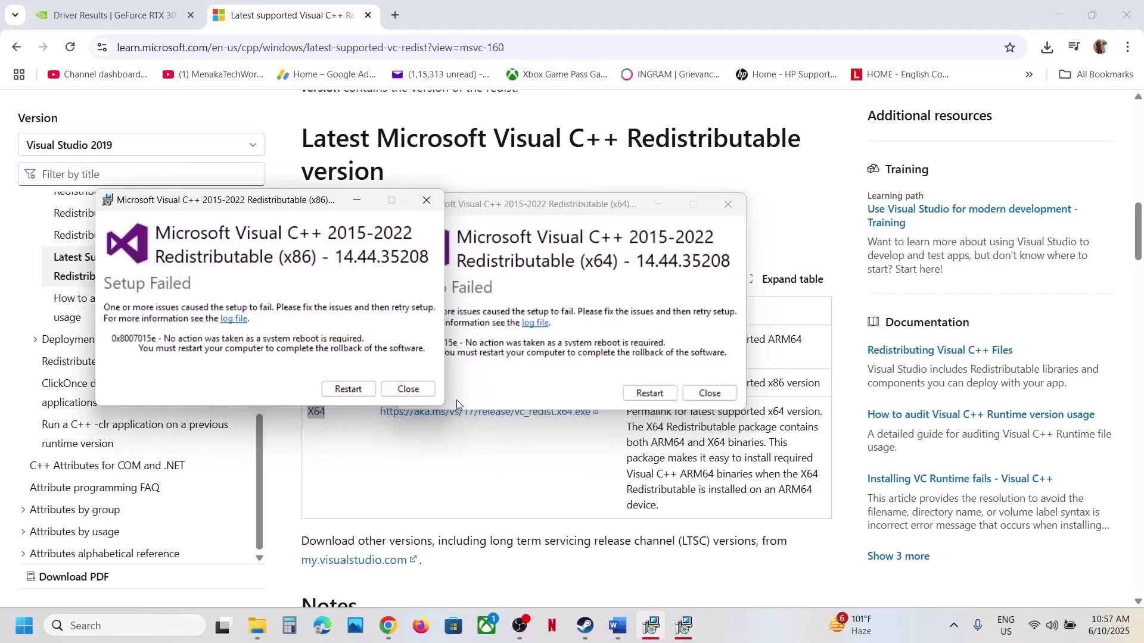
{"action": "left_click", "coordinate": [404, 390]}
{"action": "left_click", "coordinate": [709, 393]}
{"action": "key", "text": "super"}
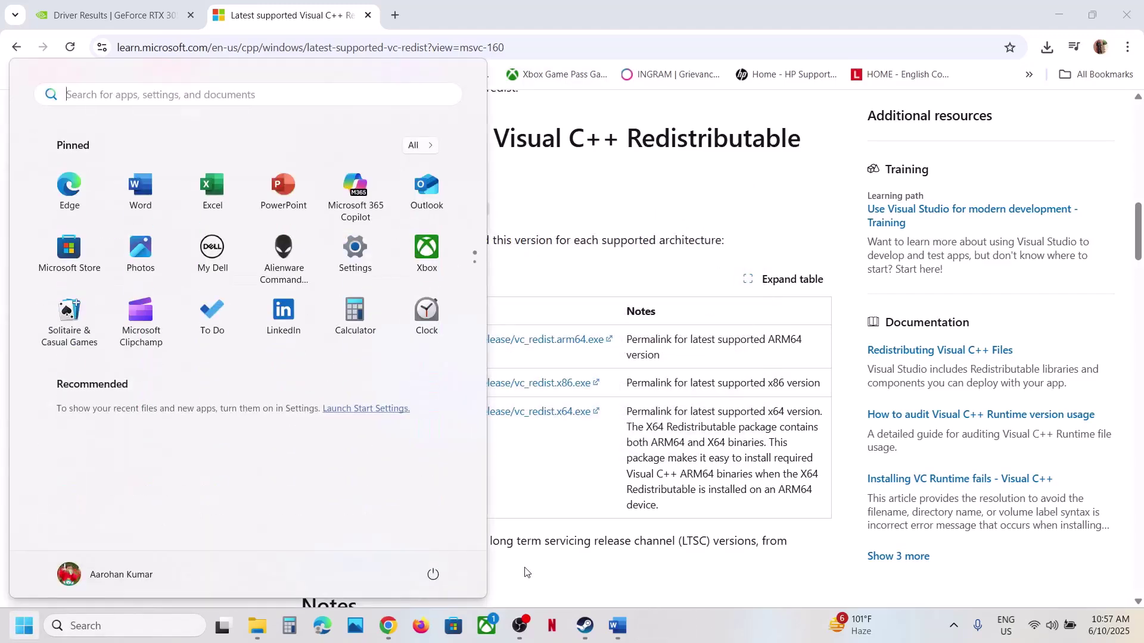
{"action": "left_click", "coordinate": [433, 575]}
{"action": "left_click", "coordinate": [555, 482]}
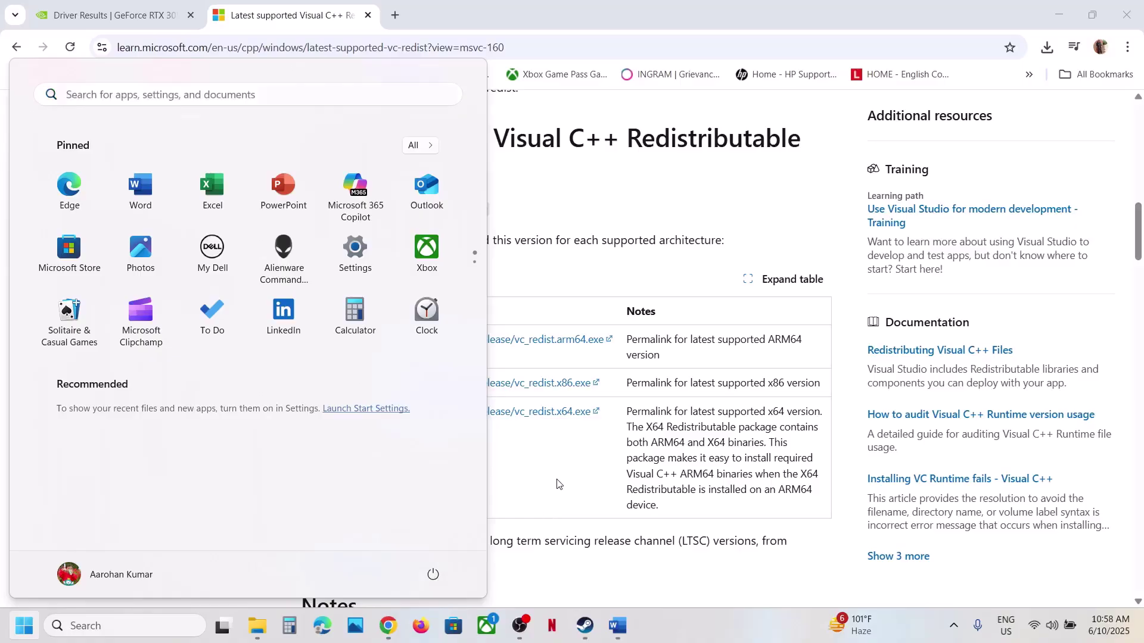
- Return to Word and highlight "Increase the Virtual memory" in Step 17, plus the "View Advanced system settings" line in the virtual memory notes
{"action": "left_click", "coordinate": [617, 626]}
{"action": "scroll", "coordinate": [410, 388], "scroll_direction": "down", "scroll_amount": 5}
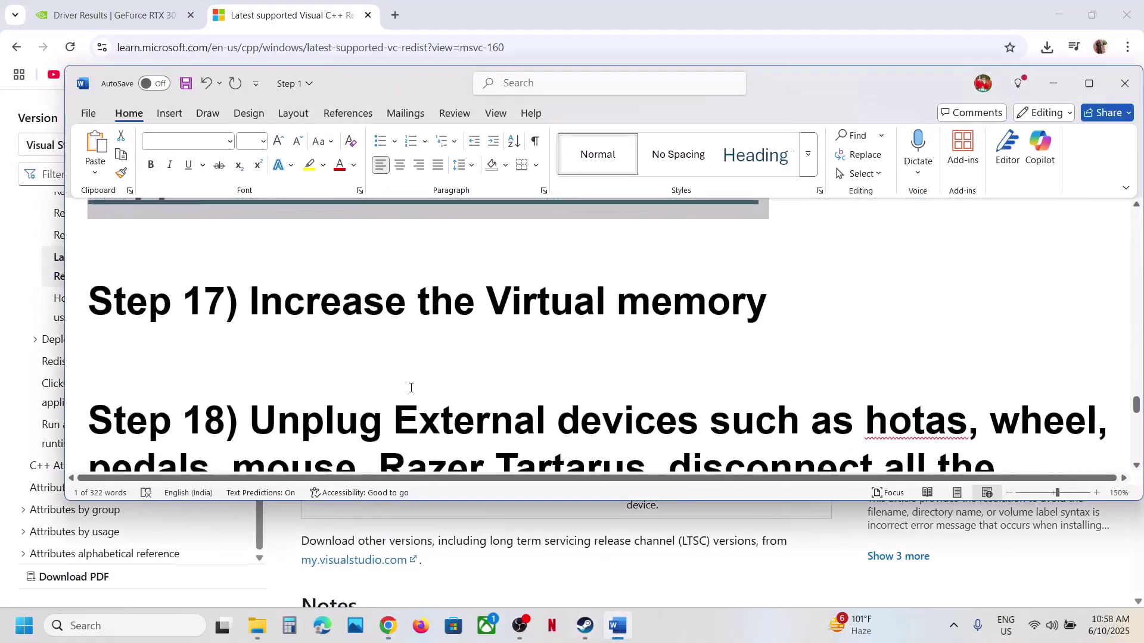
{"action": "scroll", "coordinate": [409, 388], "scroll_direction": "up", "scroll_amount": 2}
{"action": "left_click_drag", "start_coordinate": [780, 395], "coordinate": [250, 396]}
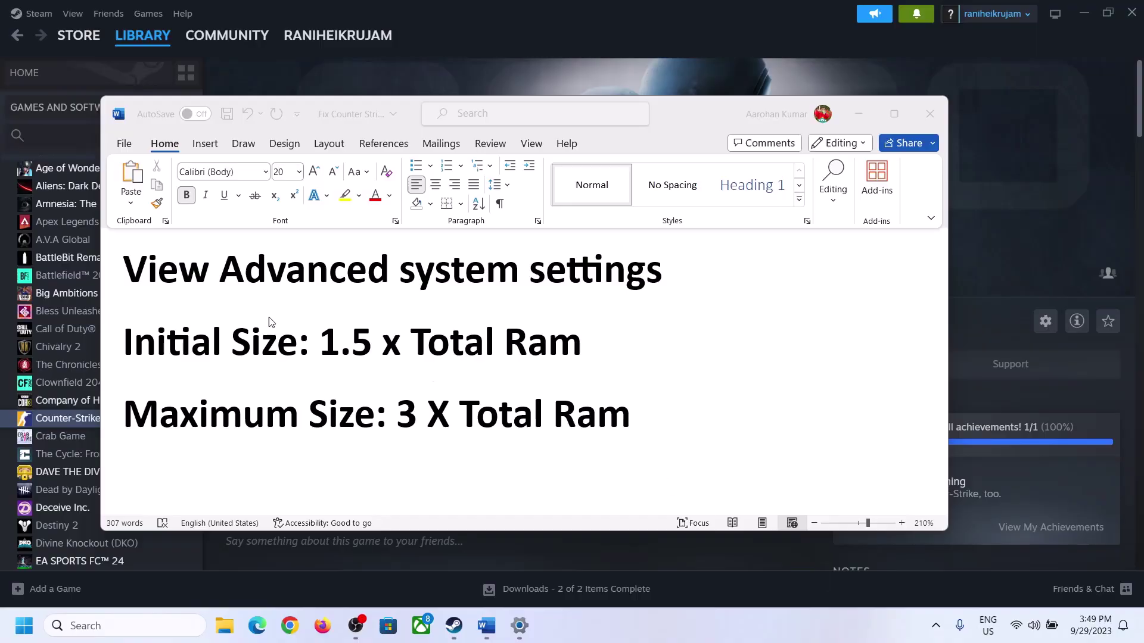
{"action": "left_click", "coordinate": [211, 267]}
{"action": "left_click_drag", "start_coordinate": [123, 268], "coordinate": [625, 287]}
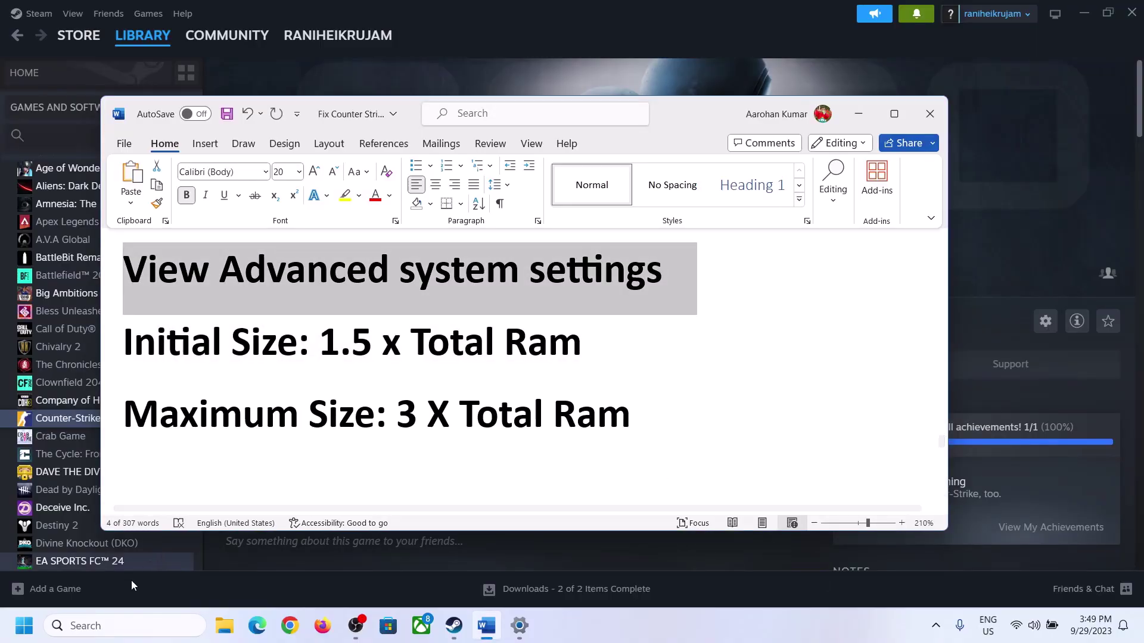
- Search Windows for "Advanced system settings", open System Properties, and bring up the advanced performance options containing the virtual memory section
{"action": "left_click", "coordinate": [136, 626]}
{"action": "type", "text": "Advanced system settings"}
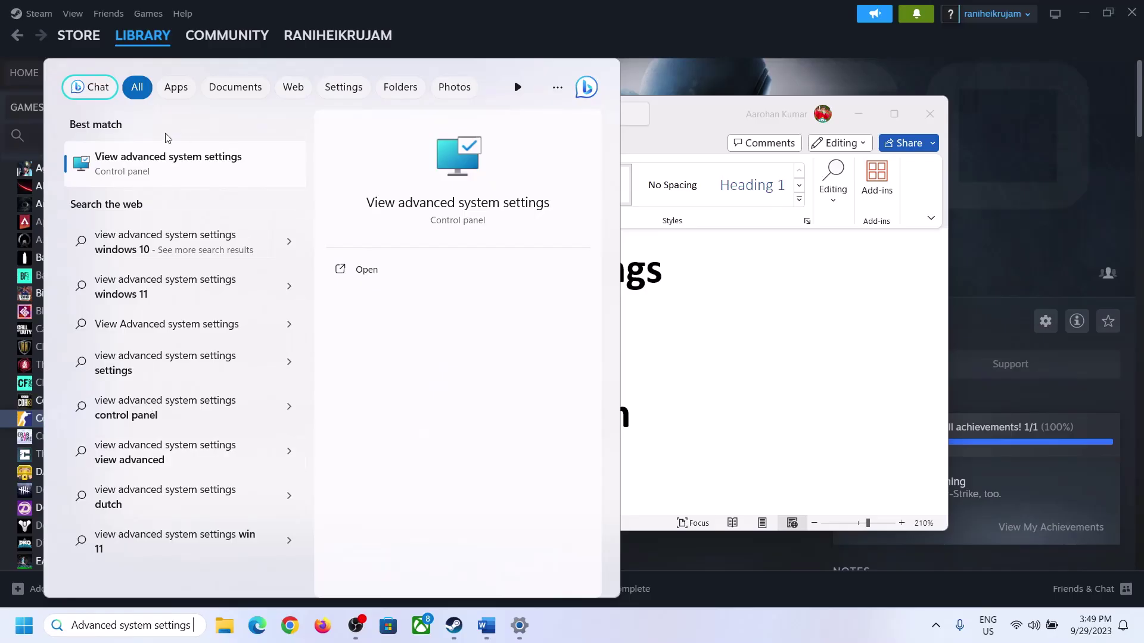
{"action": "left_click", "coordinate": [162, 174]}
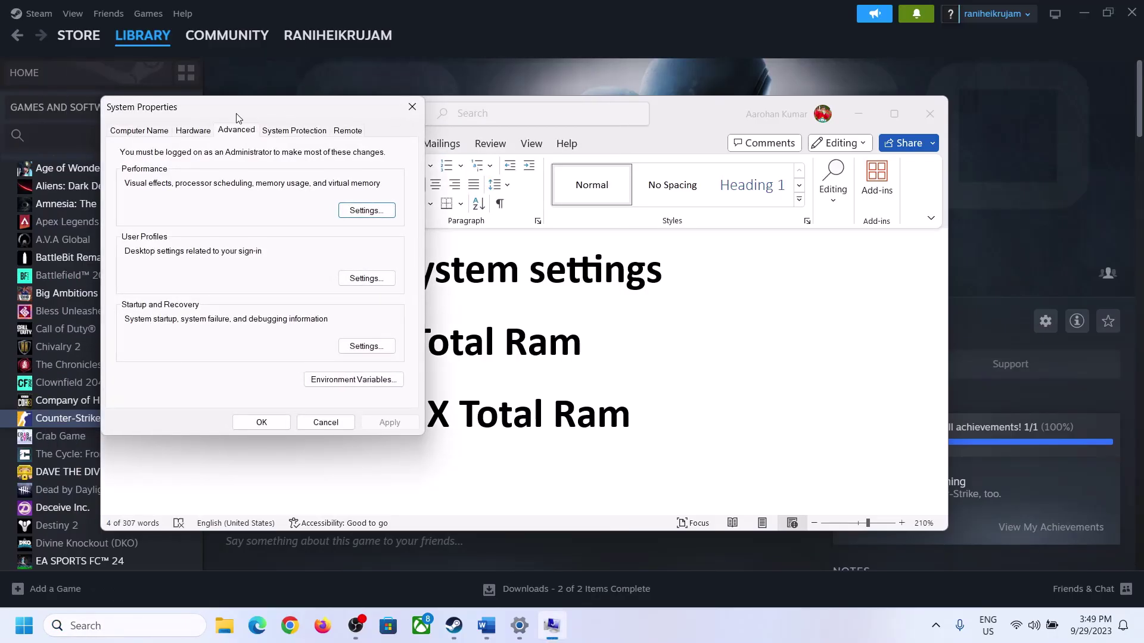
{"action": "left_click_drag", "start_coordinate": [237, 115], "coordinate": [511, 206]}
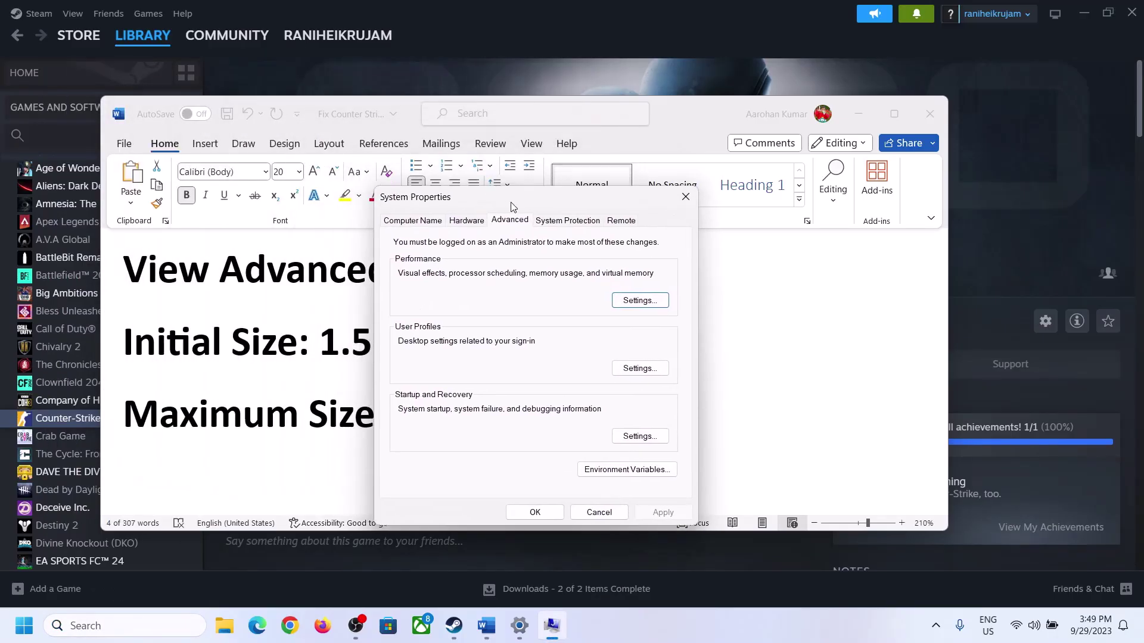
{"action": "left_click", "coordinate": [640, 301]}
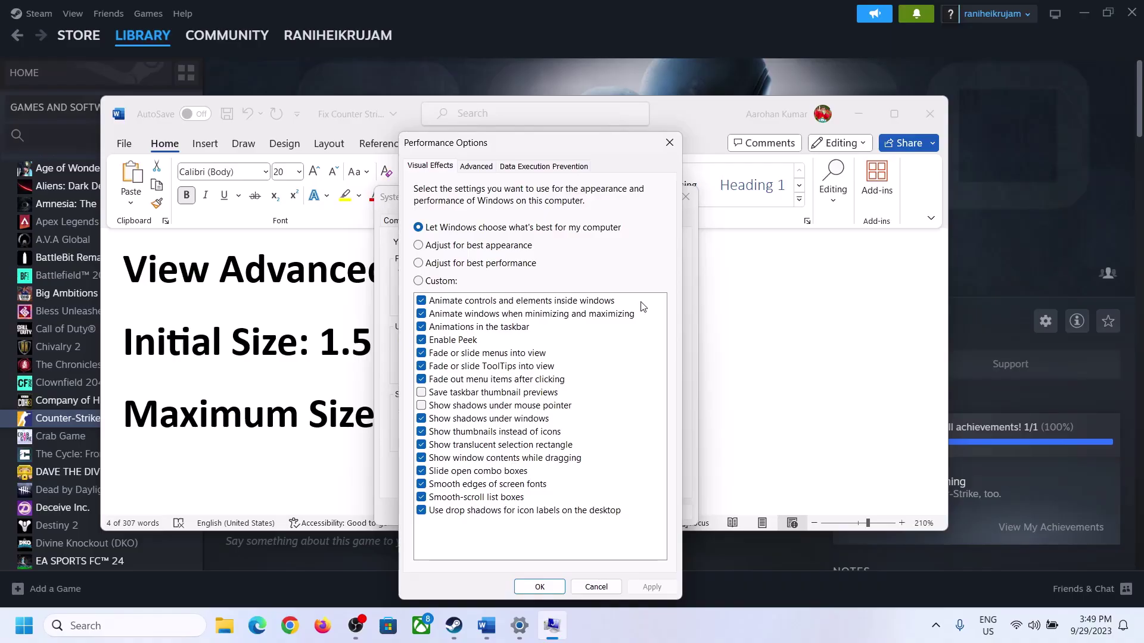
{"action": "left_click", "coordinate": [483, 173]}
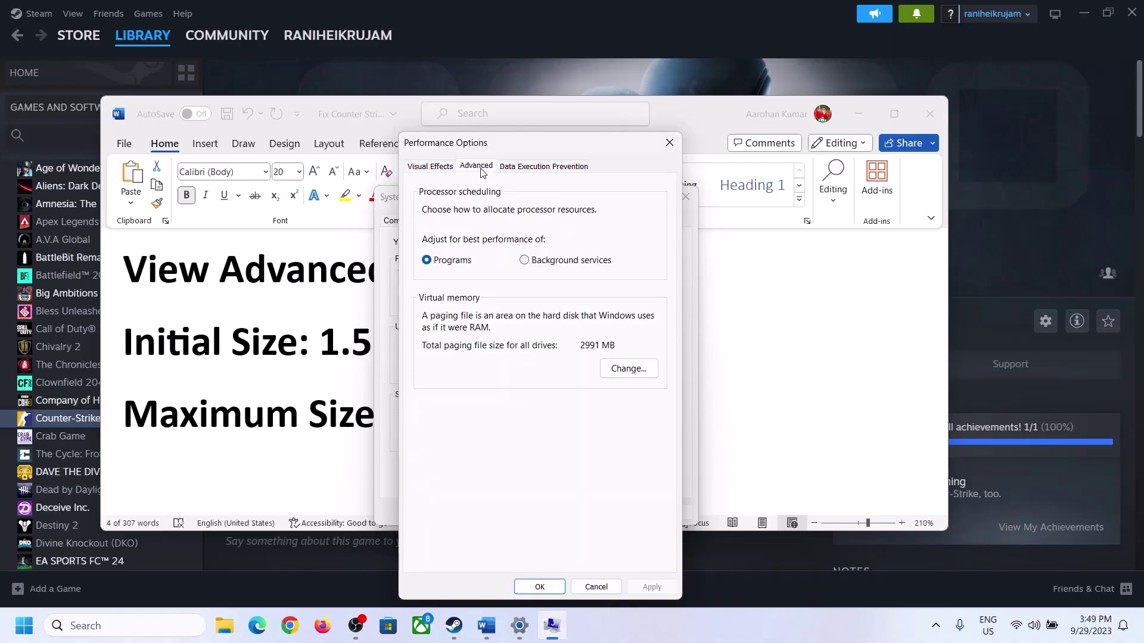
- Open the Virtual Memory settings, turn off automatic paging file management, and choose a custom size for drive C
{"action": "left_click", "coordinate": [633, 366]}
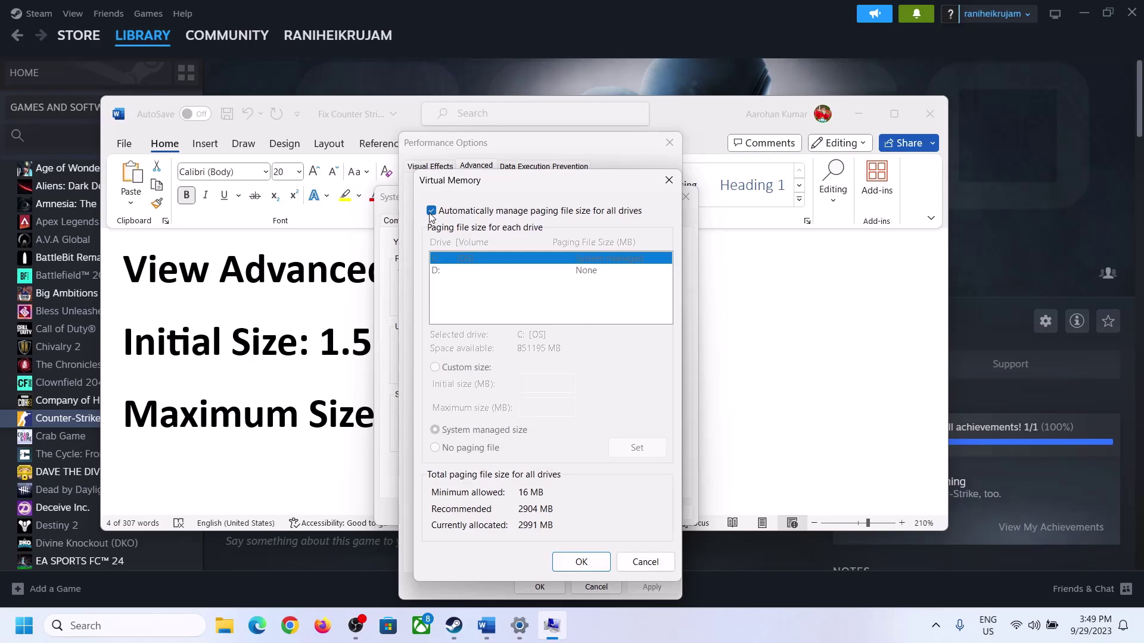
{"action": "left_click", "coordinate": [431, 211]}
{"action": "left_click", "coordinate": [431, 212]}
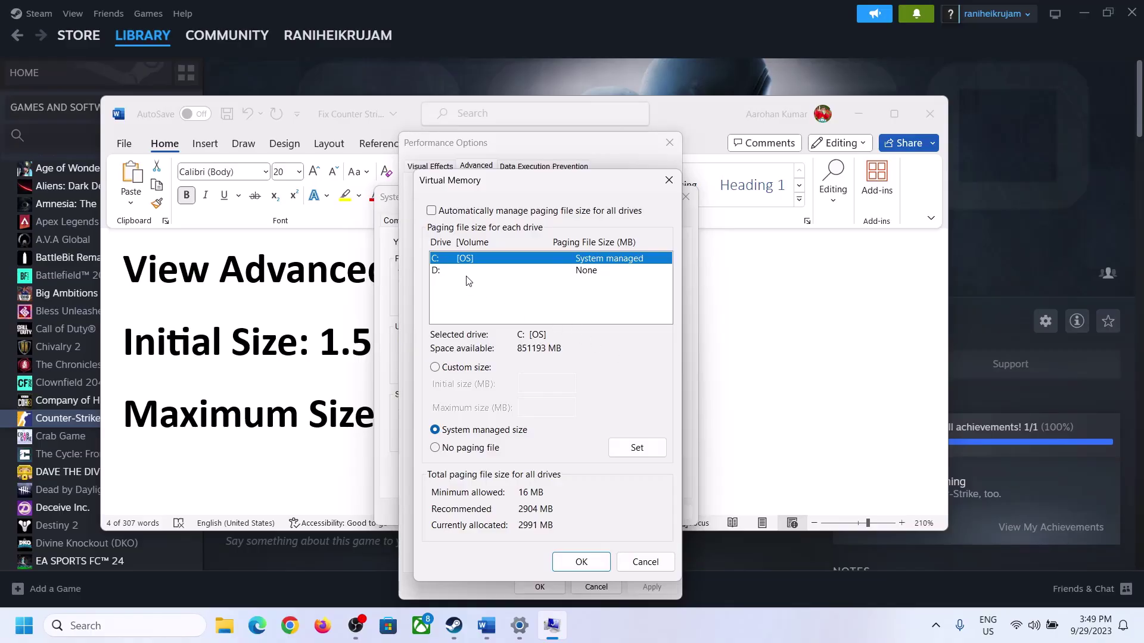
{"action": "left_click", "coordinate": [435, 368]}
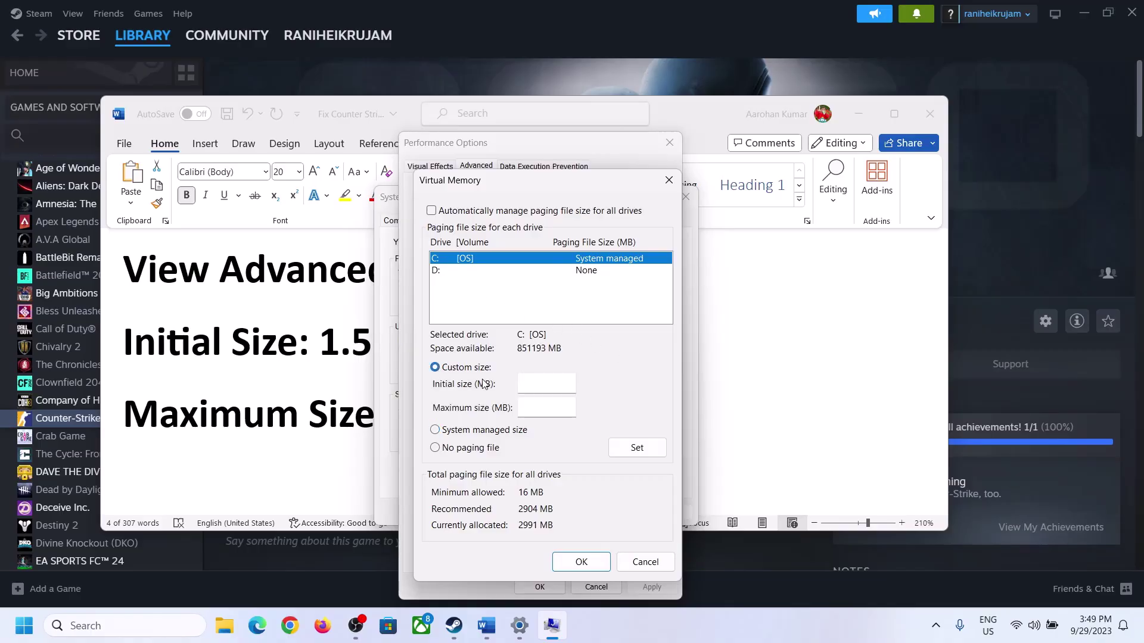
{"action": "left_click", "coordinate": [547, 383]}
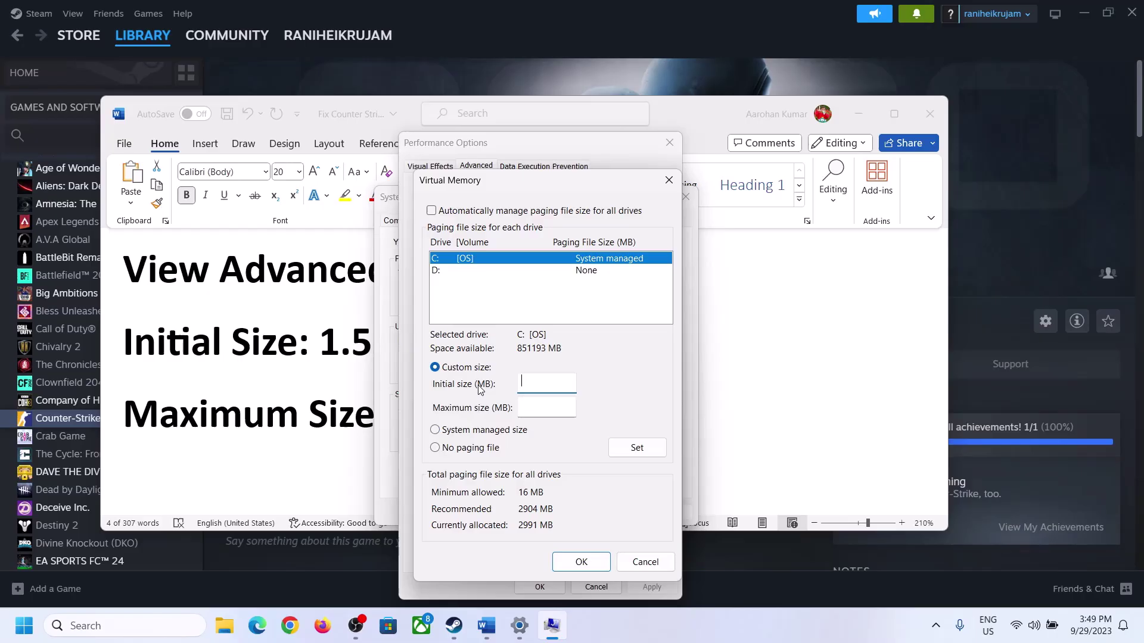
- Highlight the "1.5 x Total Ram" formula in Word and look up the installed RAM on the Windows Settings About page
{"action": "left_click", "coordinate": [310, 355]}
{"action": "left_click_drag", "start_coordinate": [316, 355], "coordinate": [527, 352]}
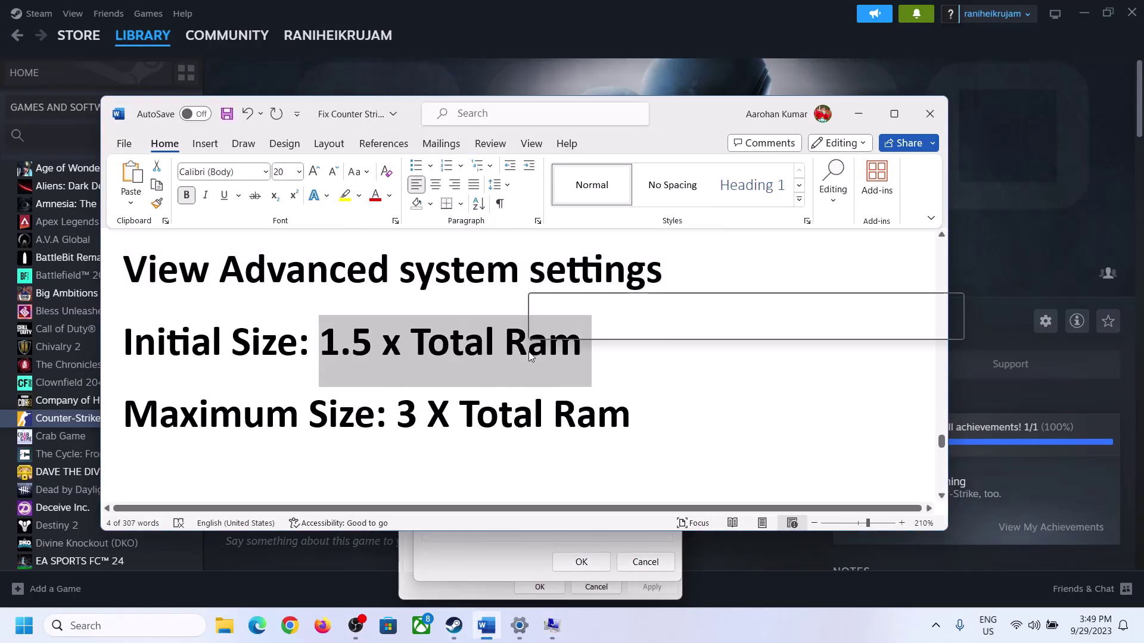
{"action": "left_click", "coordinate": [519, 627]}
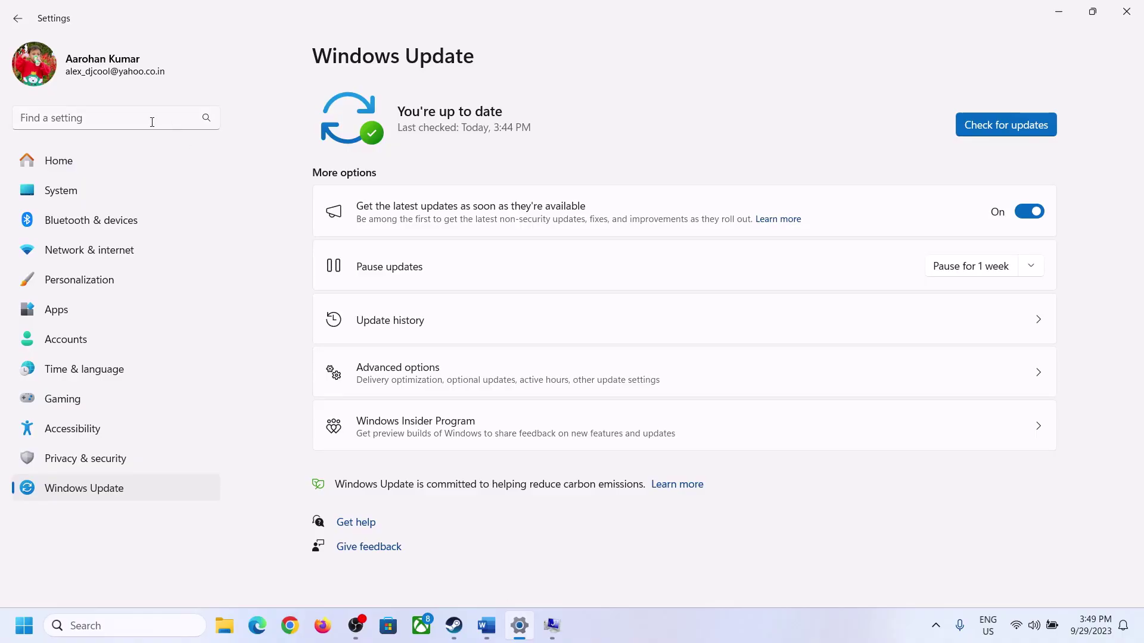
{"action": "left_click", "coordinate": [50, 199]}
{"action": "scroll", "coordinate": [377, 566], "scroll_direction": "down", "scroll_amount": 7}
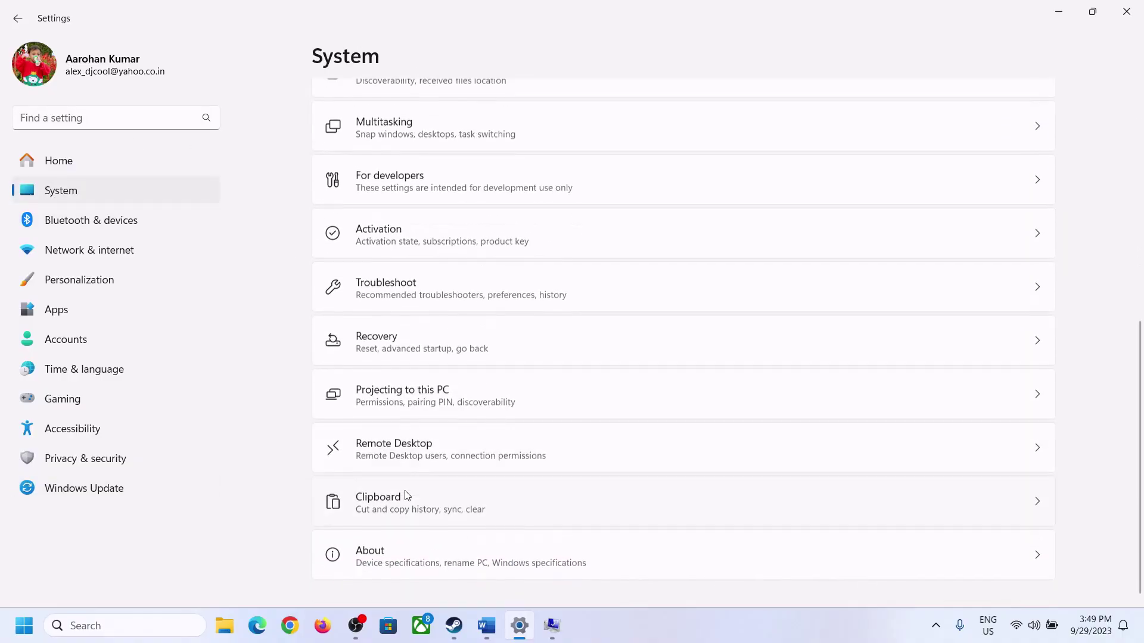
{"action": "left_click", "coordinate": [377, 563]}
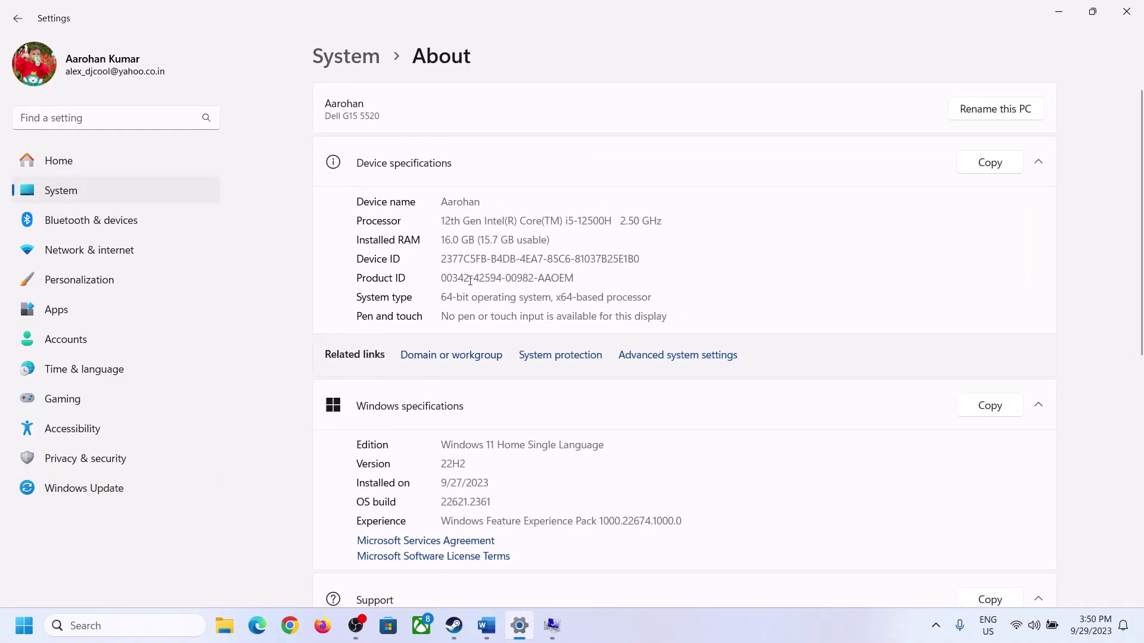
{"action": "left_click_drag", "start_coordinate": [450, 239], "coordinate": [436, 242]}
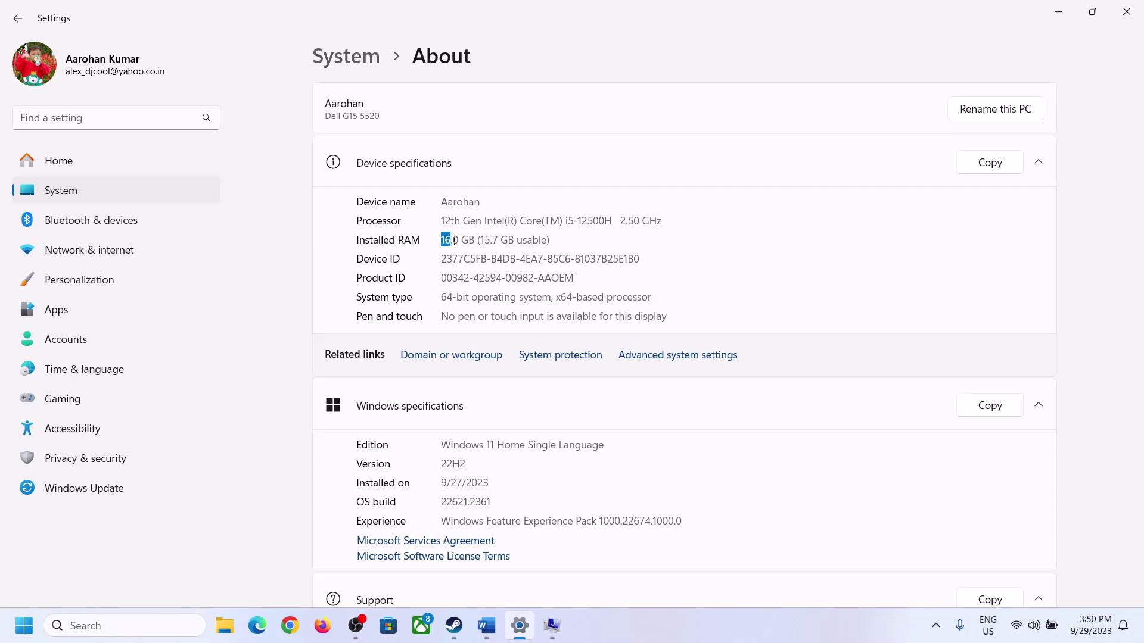
{"action": "left_click", "coordinate": [461, 241]}
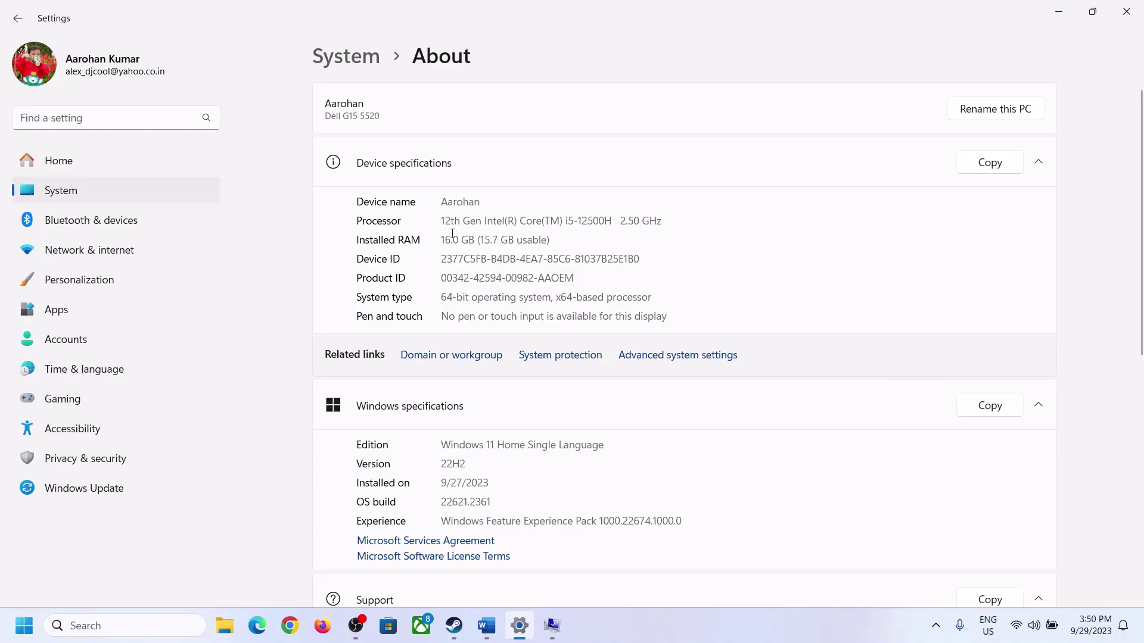
{"action": "left_click_drag", "start_coordinate": [451, 238], "coordinate": [435, 238]}
- Launch Calculator with the calc command, place it beside the Virtual Memory dialog, and bring up the Word size notes behind it
{"action": "left_click", "coordinate": [551, 626]}
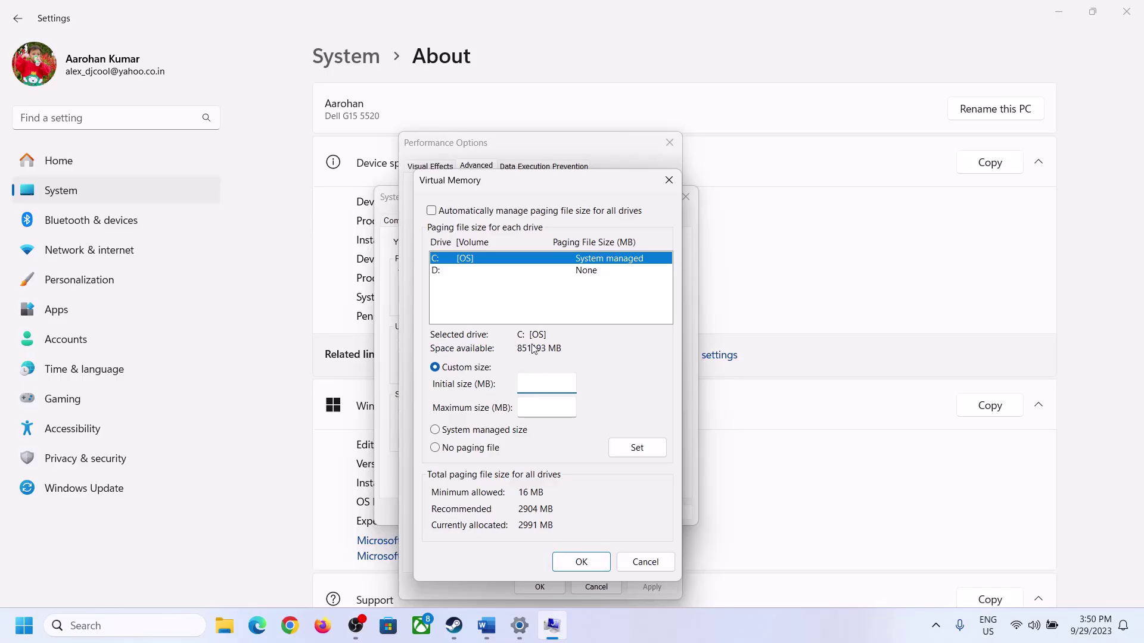
{"action": "mouse_move", "coordinate": [520, 626]}
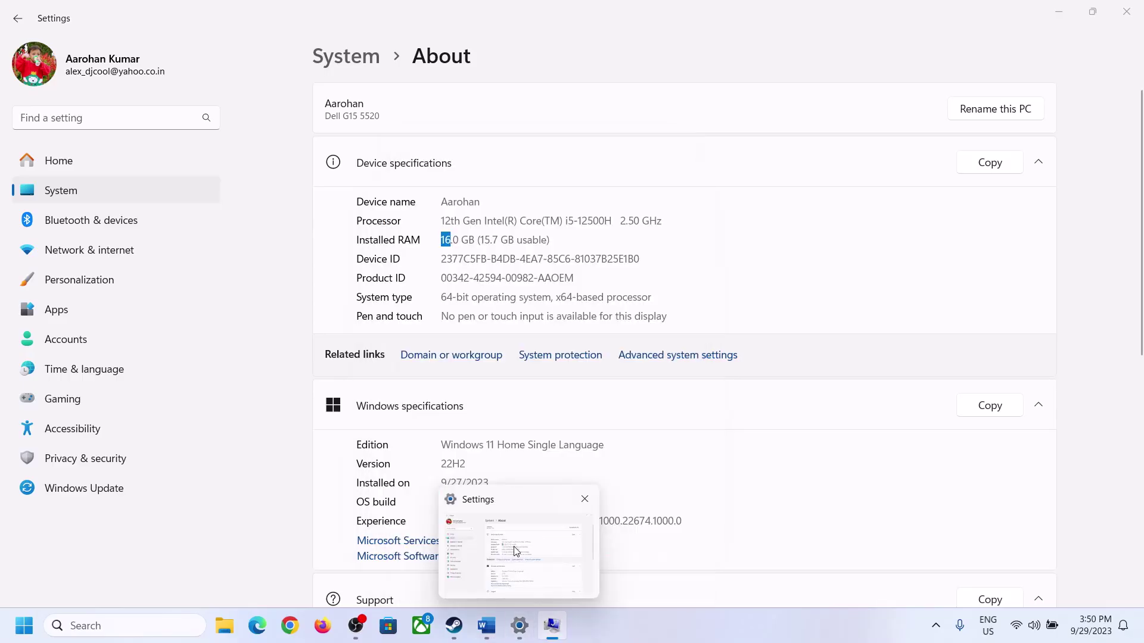
{"action": "left_click", "coordinate": [516, 552]}
{"action": "key", "text": "super+r"}
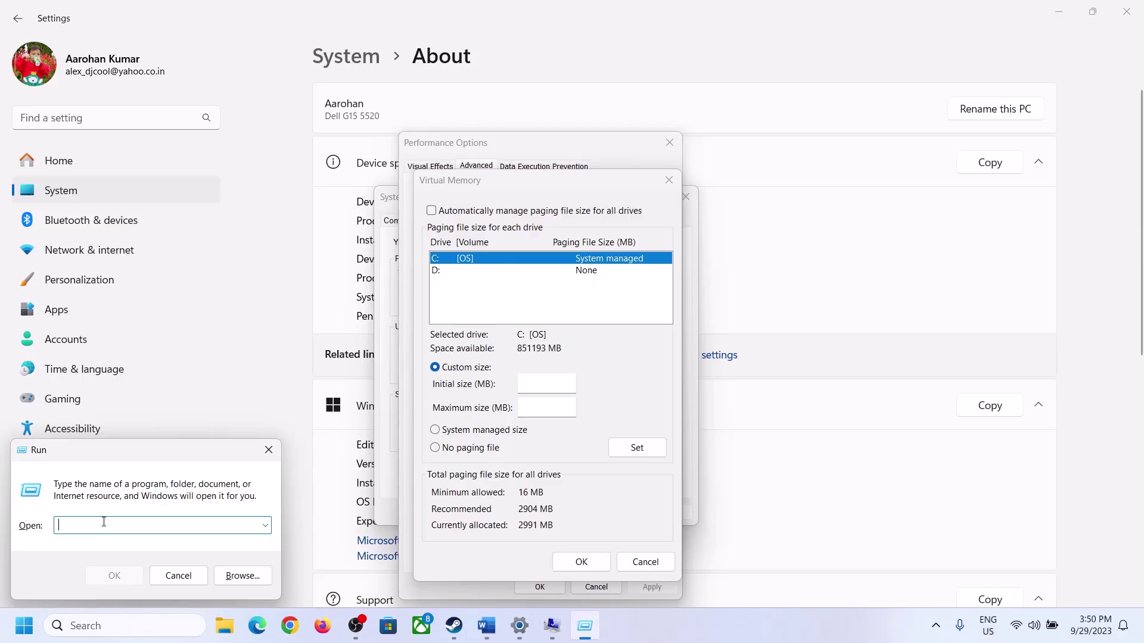
{"action": "type", "text": "cal"}
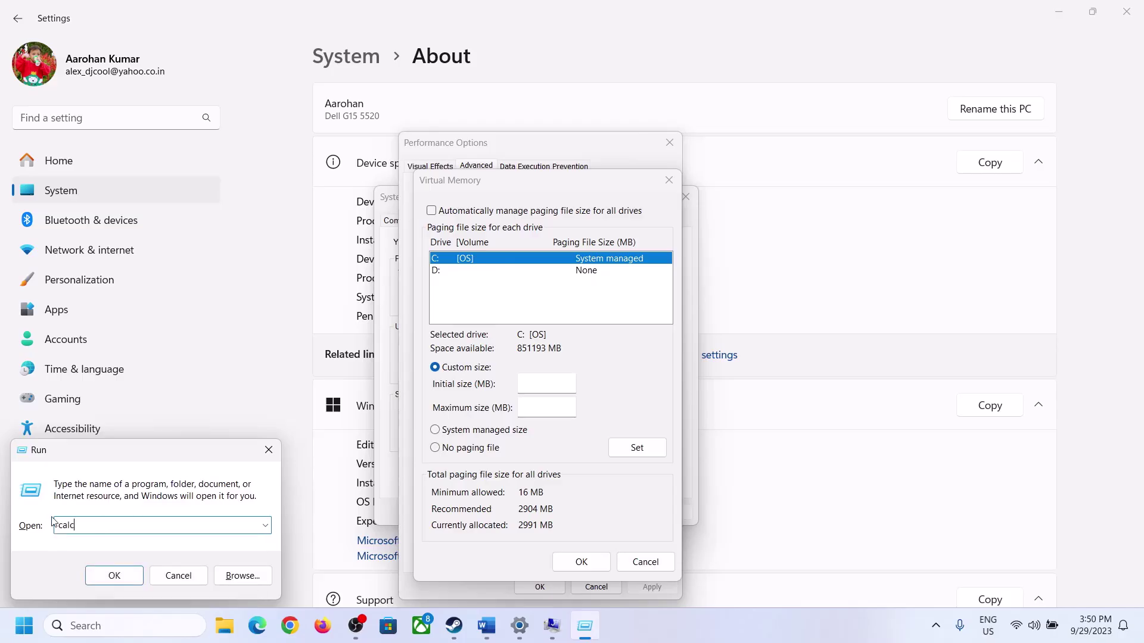
{"action": "type", "text": "c"}
{"action": "left_click", "coordinate": [113, 576]}
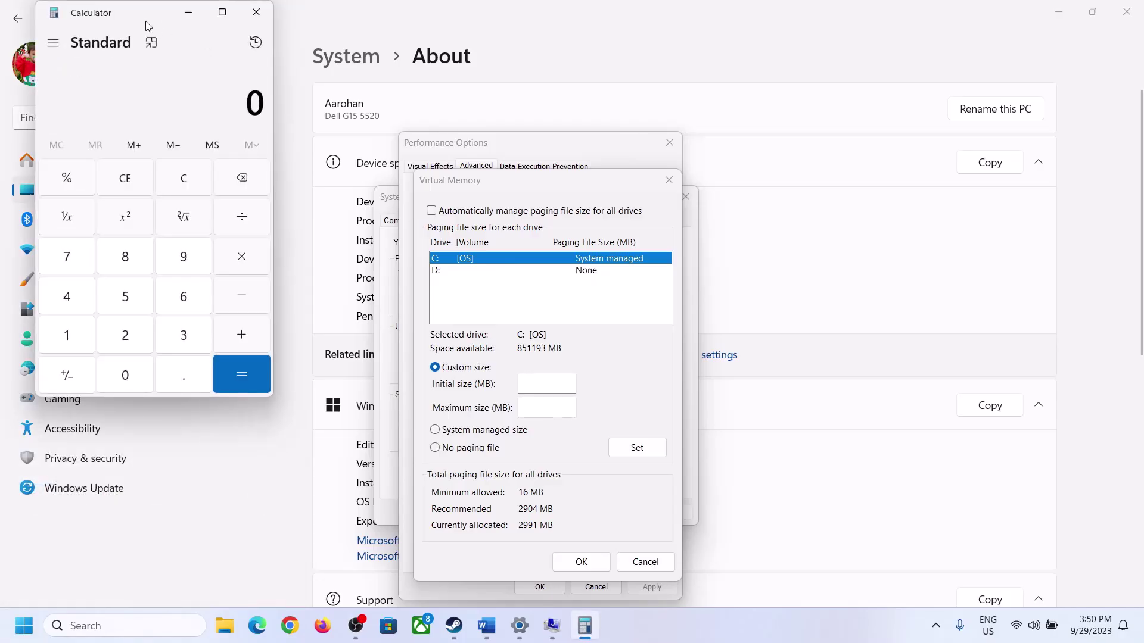
{"action": "left_click_drag", "start_coordinate": [148, 26], "coordinate": [836, 196]}
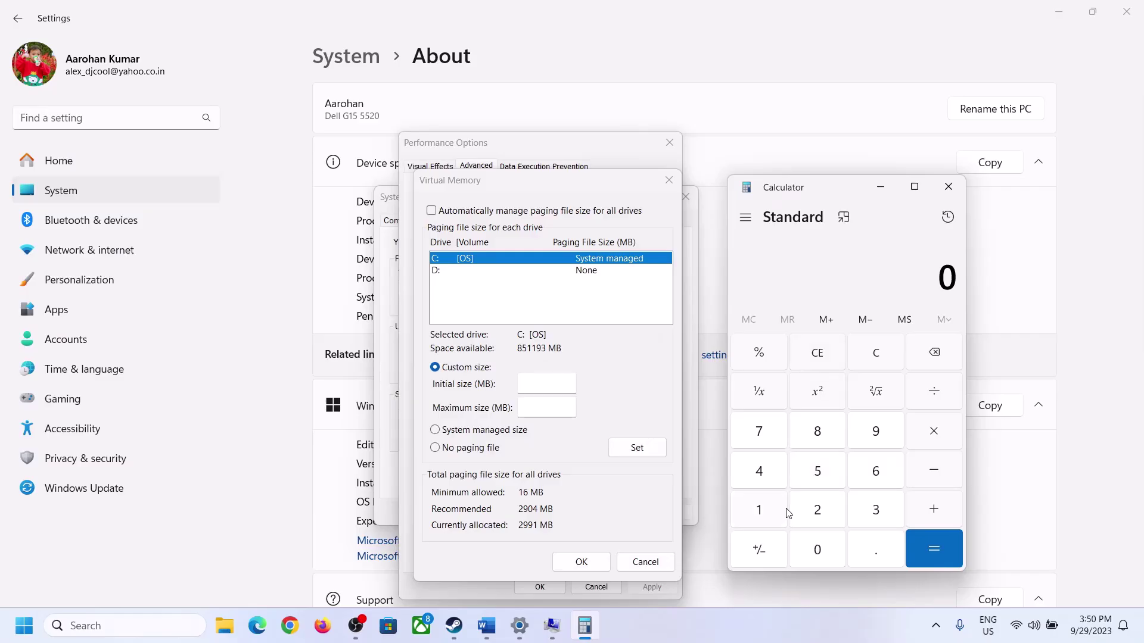
{"action": "left_click", "coordinate": [486, 627]}
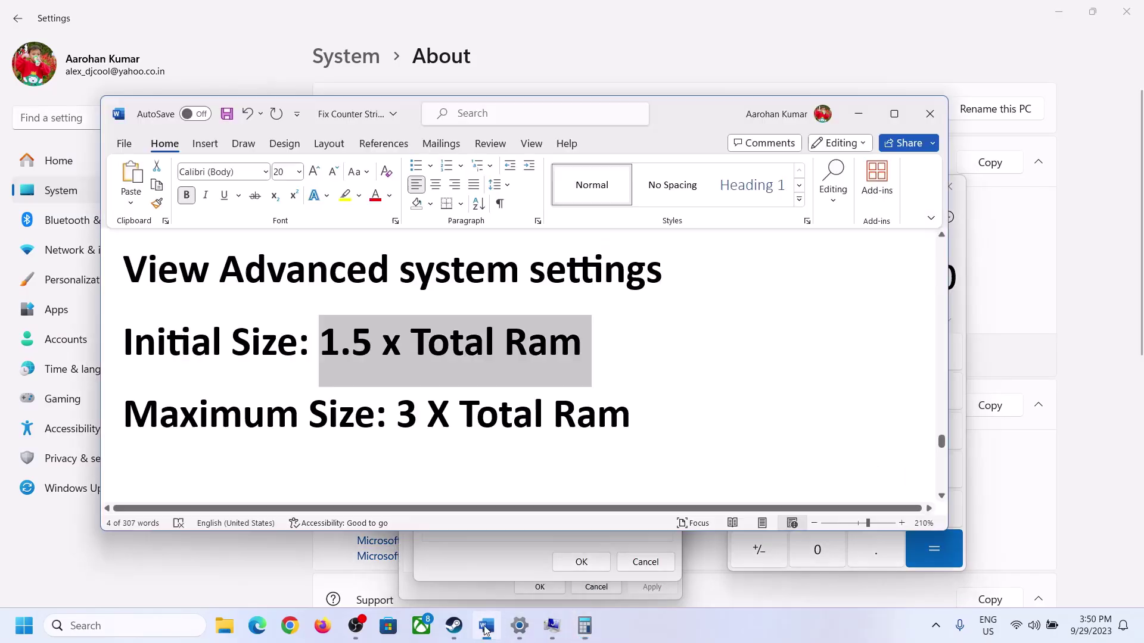
{"action": "left_click", "coordinate": [594, 625]}
{"action": "left_click", "coordinate": [759, 512]}
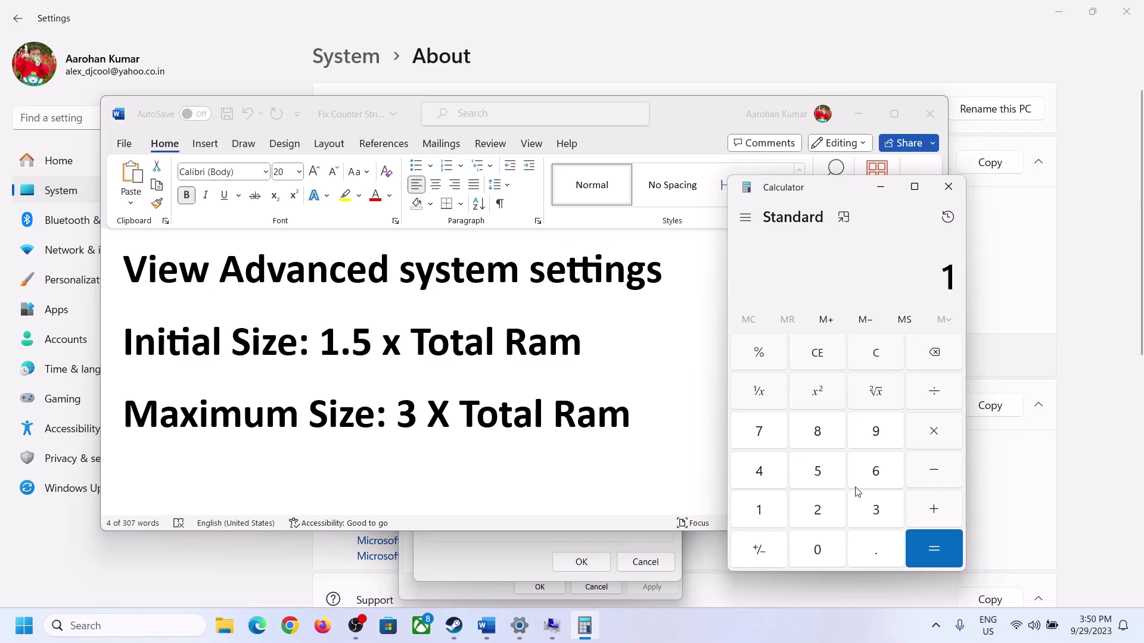
{"action": "left_click", "coordinate": [872, 476]}
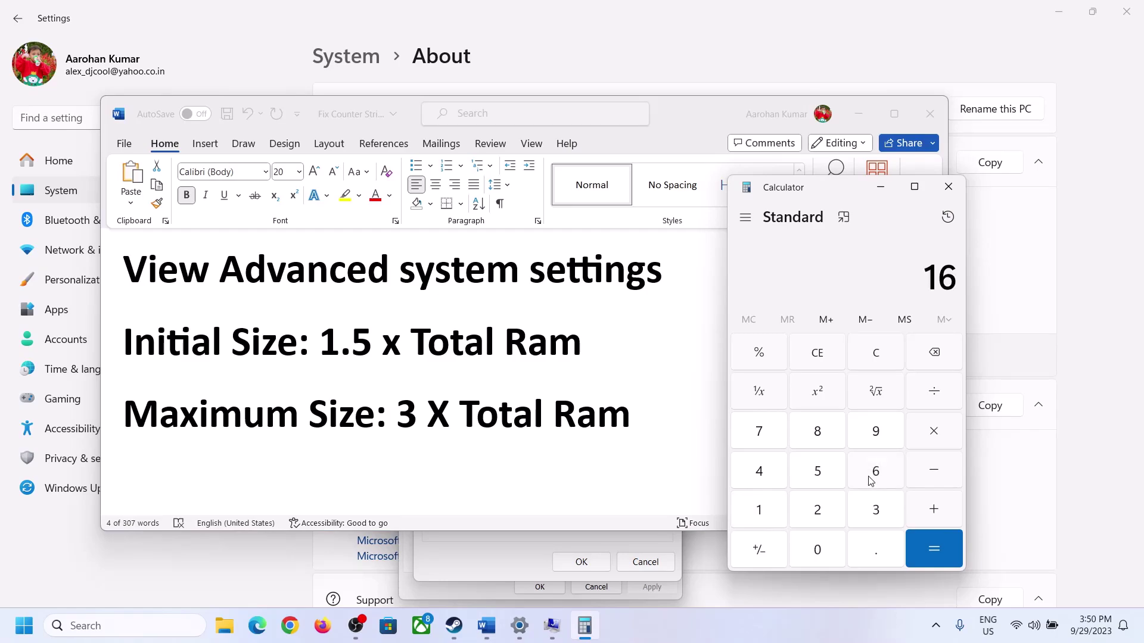
{"action": "left_click", "coordinate": [877, 356]}
- Convert the installed RAM to megabytes by multiplying 16 by 1024 in Calculator
{"action": "left_click", "coordinate": [767, 511]}
{"action": "left_click", "coordinate": [861, 477]}
{"action": "left_click", "coordinate": [934, 439]}
{"action": "left_click", "coordinate": [758, 516]}
{"action": "left_click", "coordinate": [819, 560]}
{"action": "left_click", "coordinate": [817, 511]}
{"action": "left_click", "coordinate": [767, 478]}
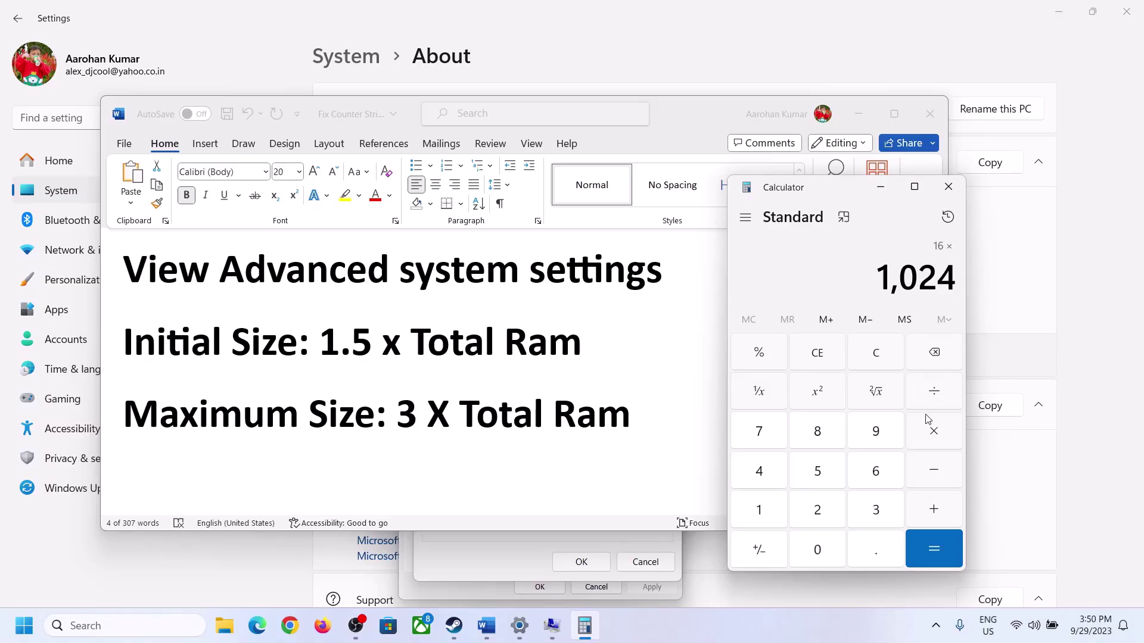
{"action": "left_click", "coordinate": [934, 551]}
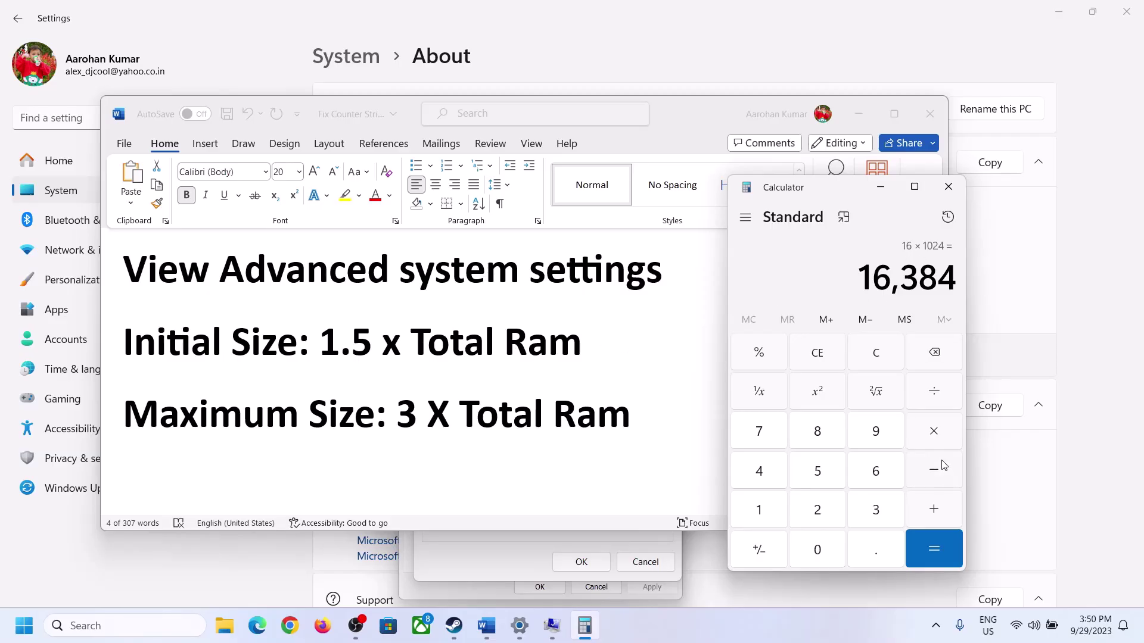
- Multiply the converted RAM amount by 1.5 to get the initial paging file size
{"action": "left_click", "coordinate": [934, 435]}
{"action": "left_click", "coordinate": [758, 509]}
{"action": "left_click", "coordinate": [871, 546]}
{"action": "left_click", "coordinate": [818, 472]}
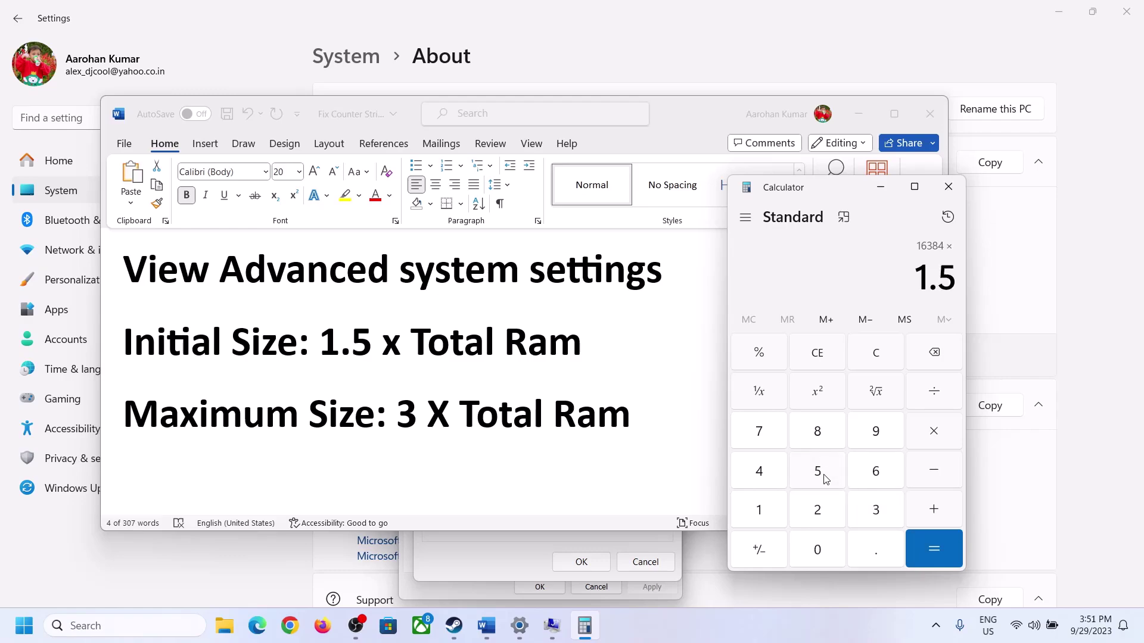
{"action": "left_click", "coordinate": [933, 543]}
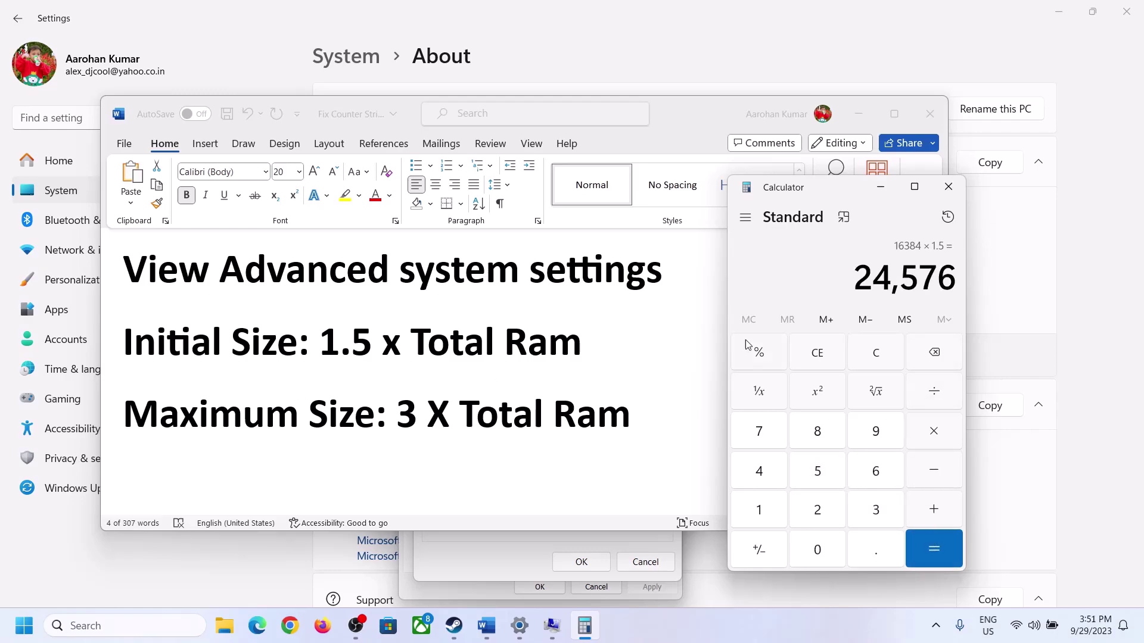
- Set the custom initial size of drive C's paging file to 24576 MB in the Virtual Memory dialog
{"action": "left_click", "coordinate": [528, 537]}
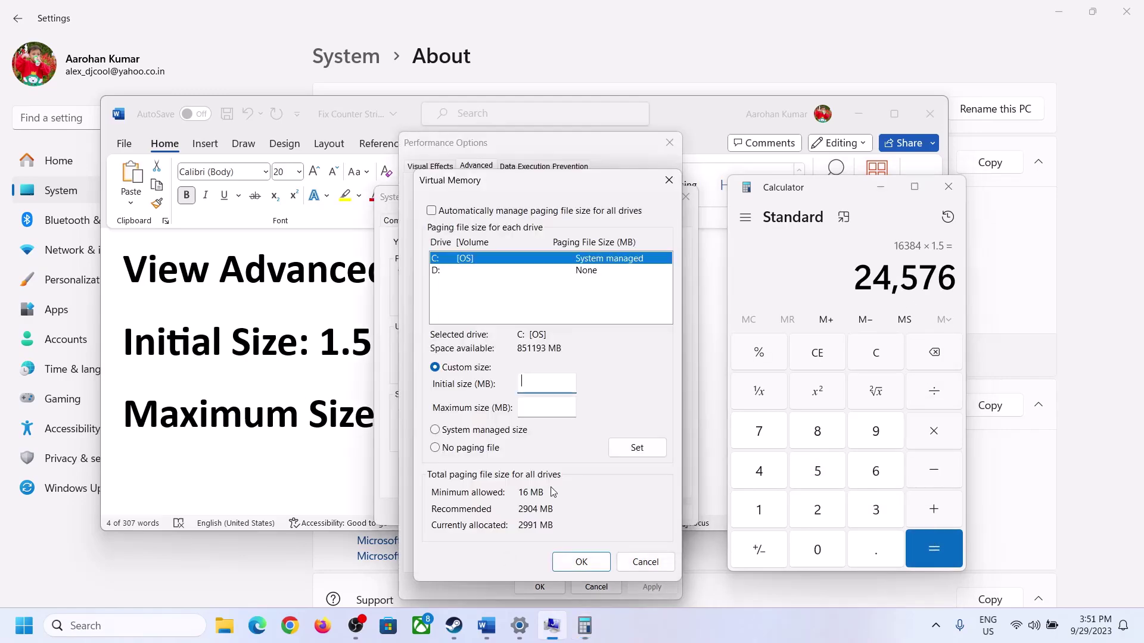
{"action": "left_click", "coordinate": [538, 383]}
{"action": "type", "text": "24576"}
{"action": "left_click", "coordinate": [573, 407]}
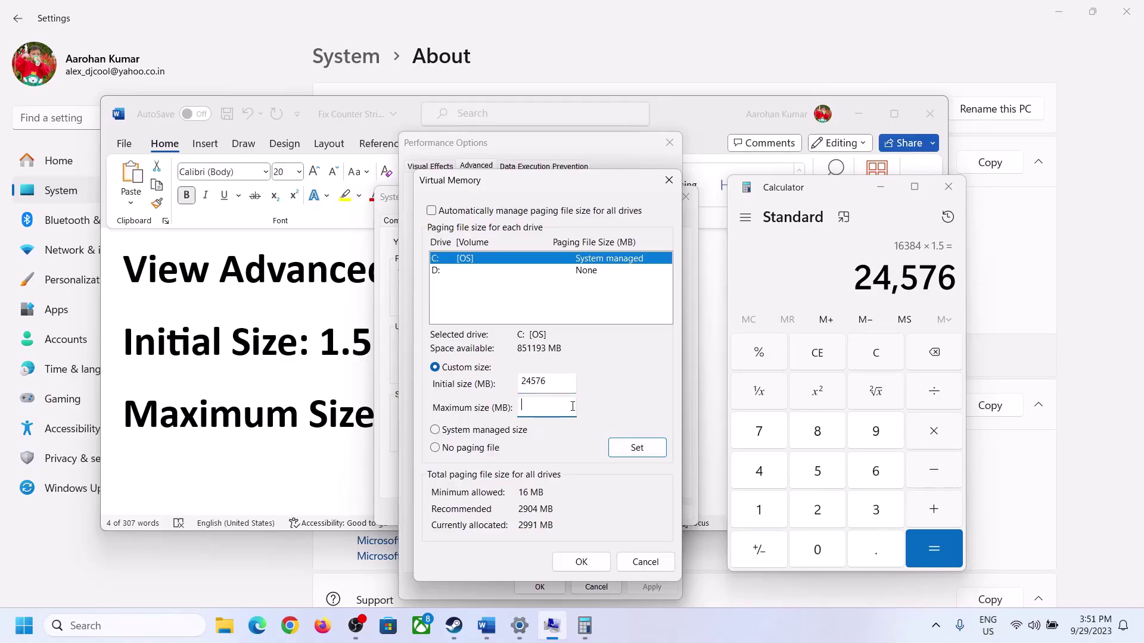
- Check the Maximum Size formula in Word, clear Calculator, and recheck the installed RAM in Windows Settings
{"action": "left_click", "coordinate": [328, 421]}
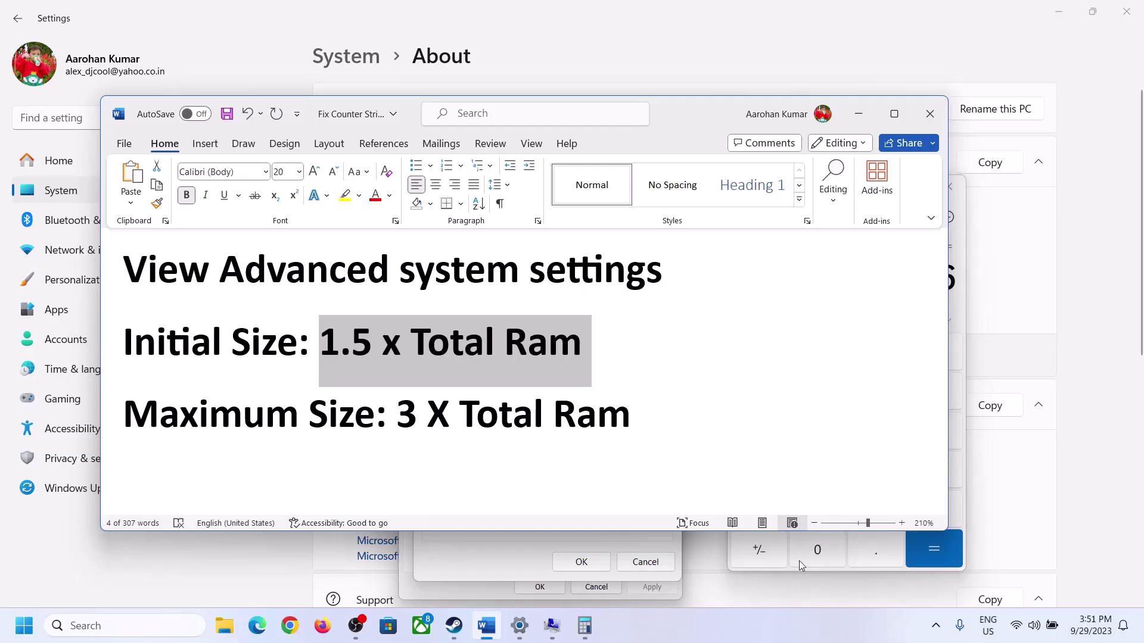
{"action": "left_click", "coordinate": [962, 314]}
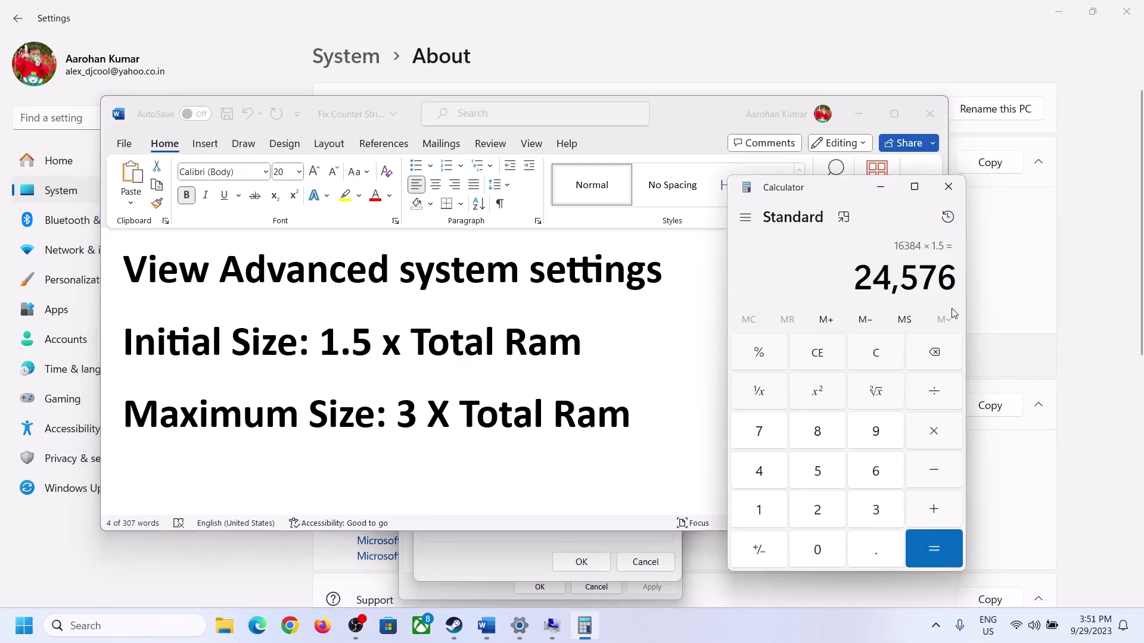
{"action": "left_click", "coordinate": [887, 354]}
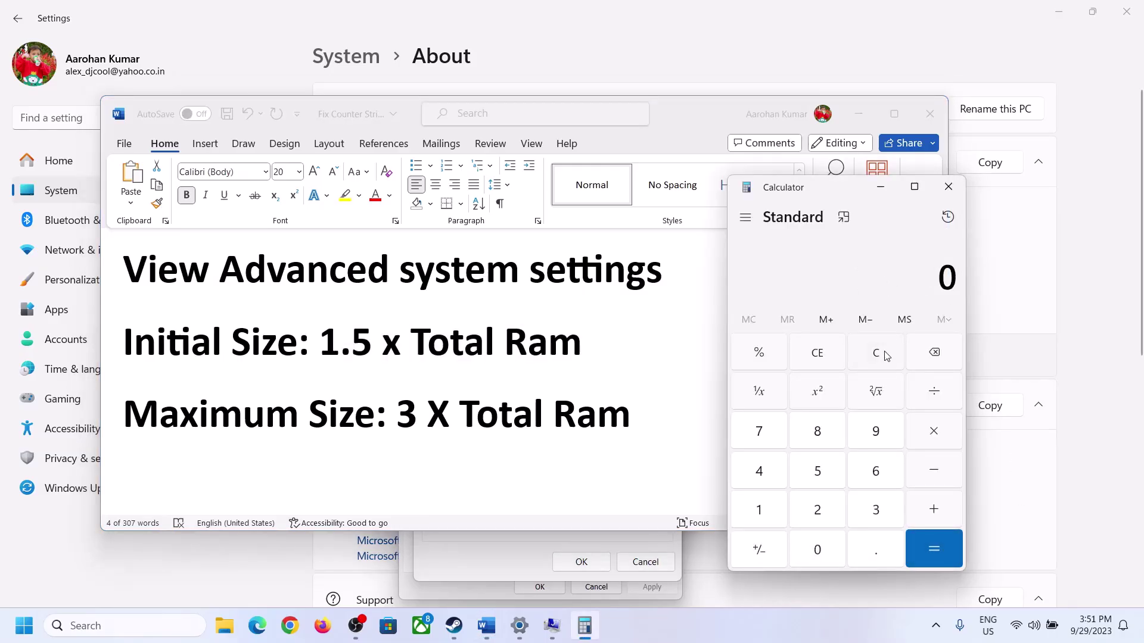
{"action": "left_click", "coordinate": [519, 626]}
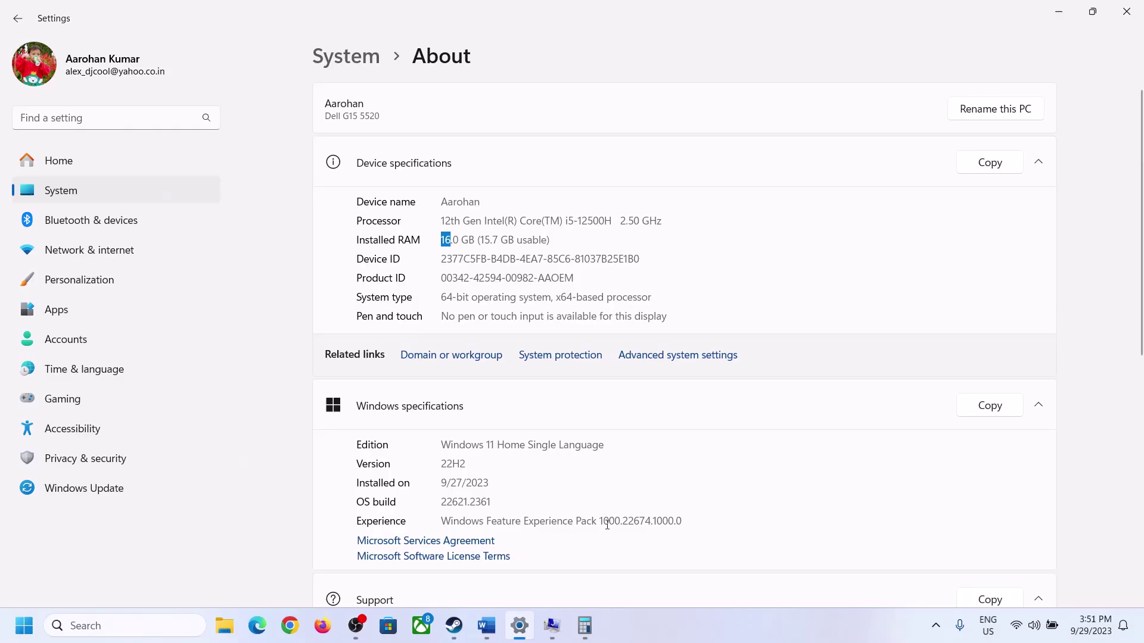
{"action": "left_click", "coordinate": [584, 625]}
- Multiply 16 by 1024 again in Calculator as the basis for the maximum paging file size
{"action": "left_click", "coordinate": [769, 506]}
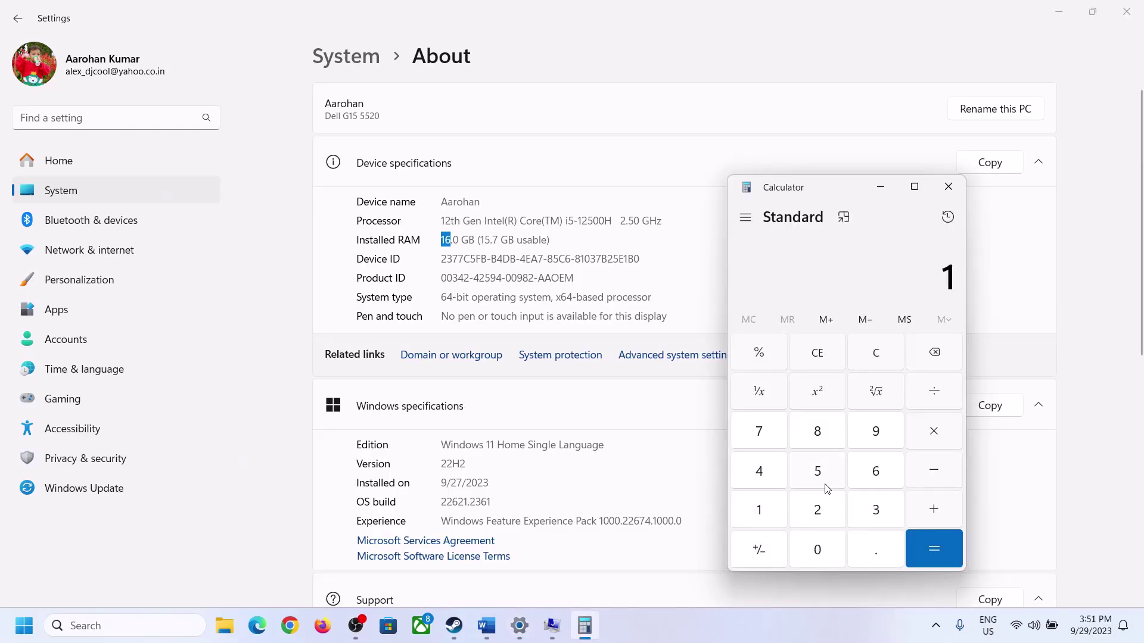
{"action": "left_click", "coordinate": [874, 471]}
{"action": "left_click", "coordinate": [920, 435]}
{"action": "left_click", "coordinate": [769, 503]}
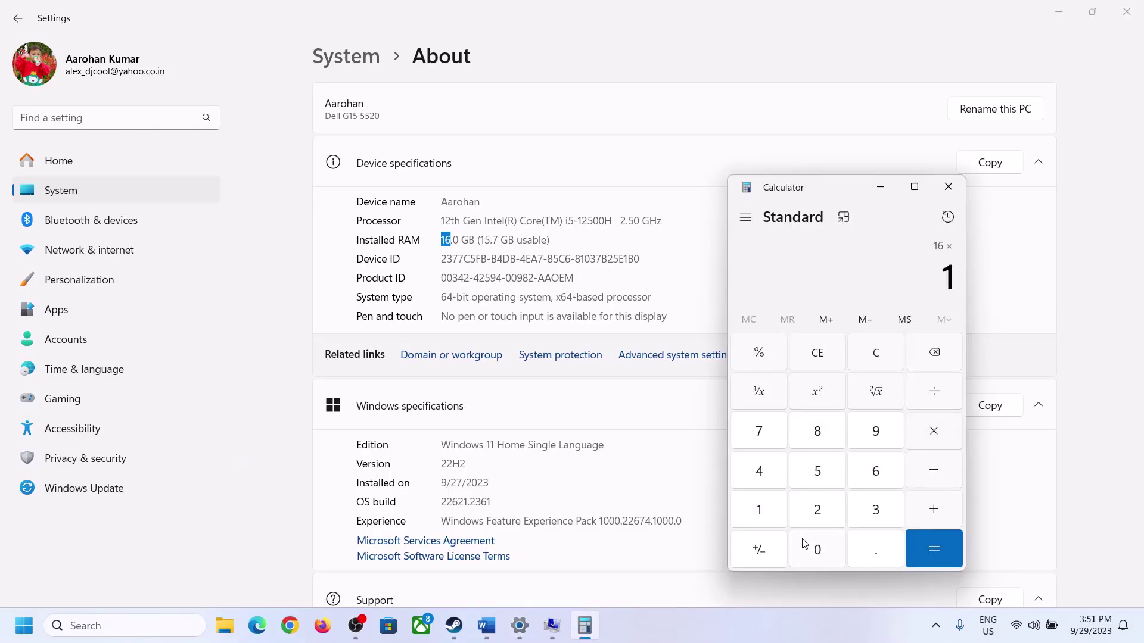
{"action": "left_click", "coordinate": [805, 545]}
{"action": "left_click", "coordinate": [815, 507]}
{"action": "left_click", "coordinate": [762, 474]}
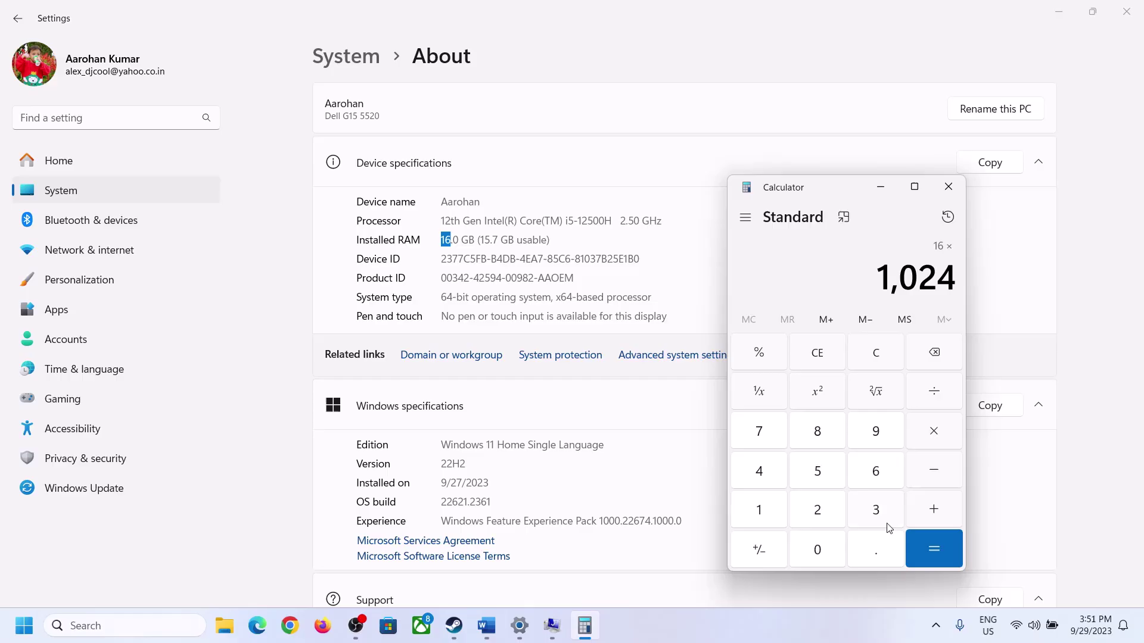
{"action": "left_click", "coordinate": [924, 556]}
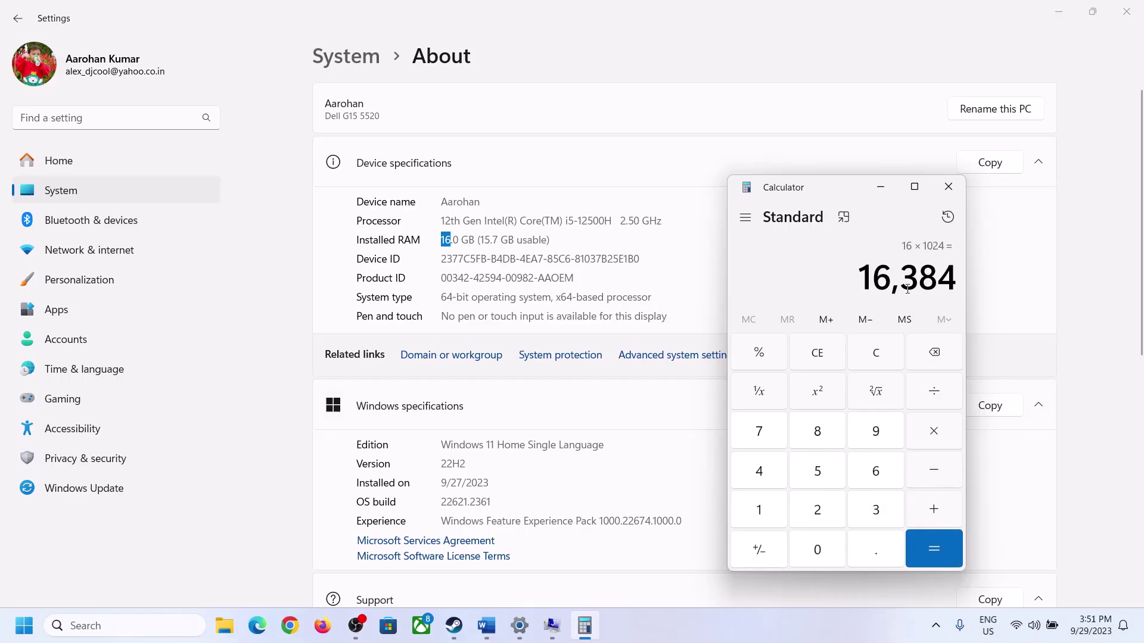
- Check the Maximum Size formula in Word and multiply the converted RAM amount by 3 in Calculator
{"action": "left_click", "coordinate": [487, 625]}
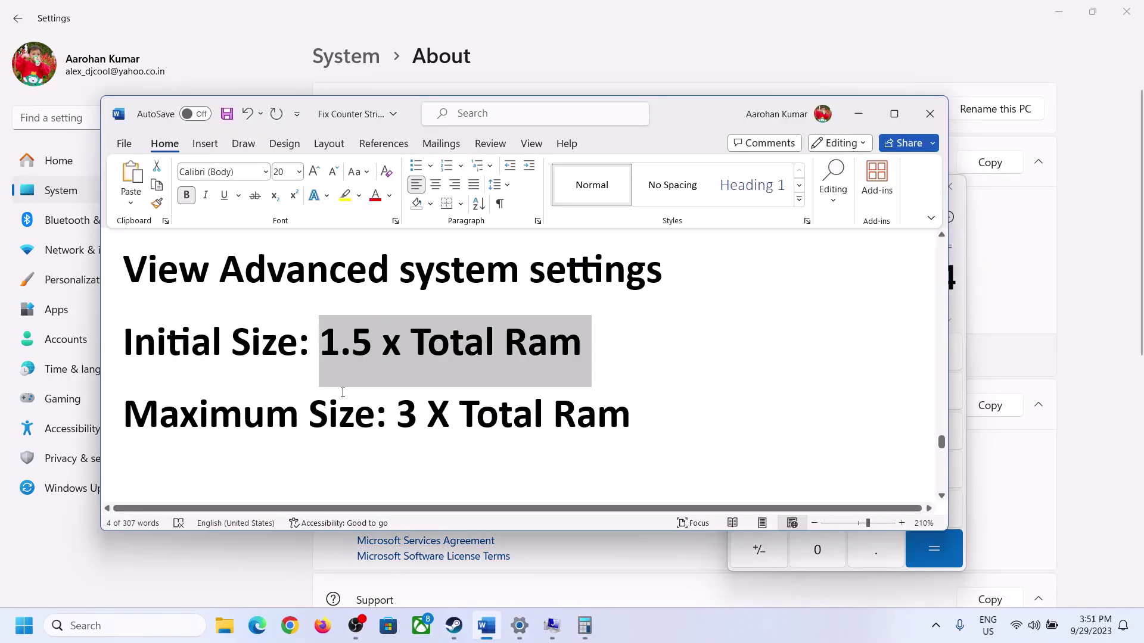
{"action": "left_click", "coordinate": [584, 626]}
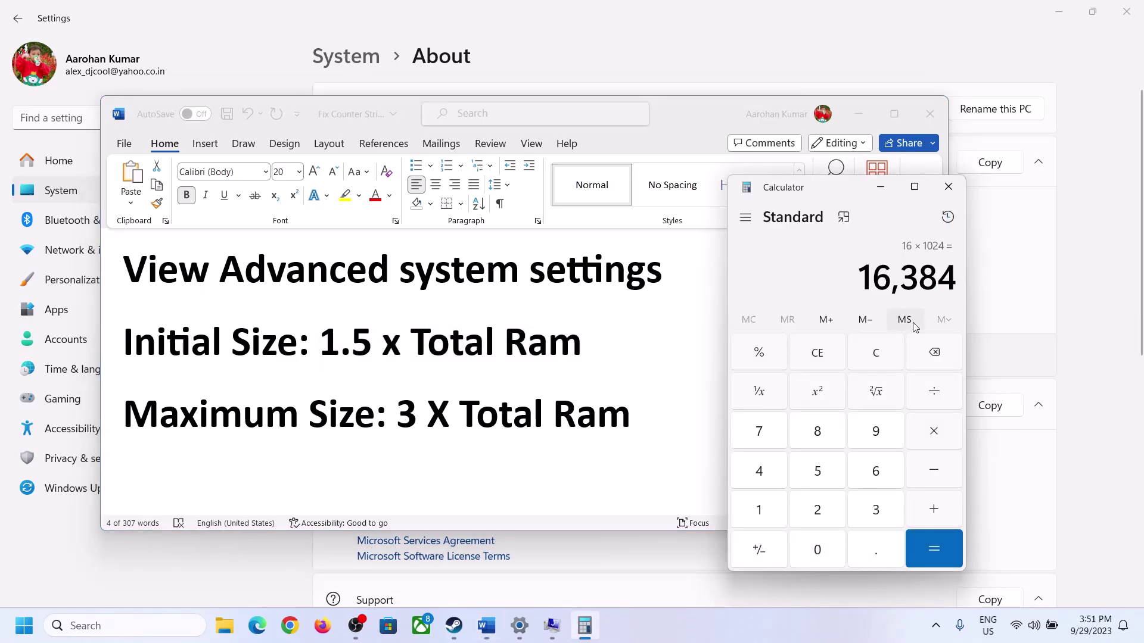
{"action": "left_click", "coordinate": [934, 433]}
{"action": "left_click", "coordinate": [857, 513]}
{"action": "left_click", "coordinate": [947, 550]}
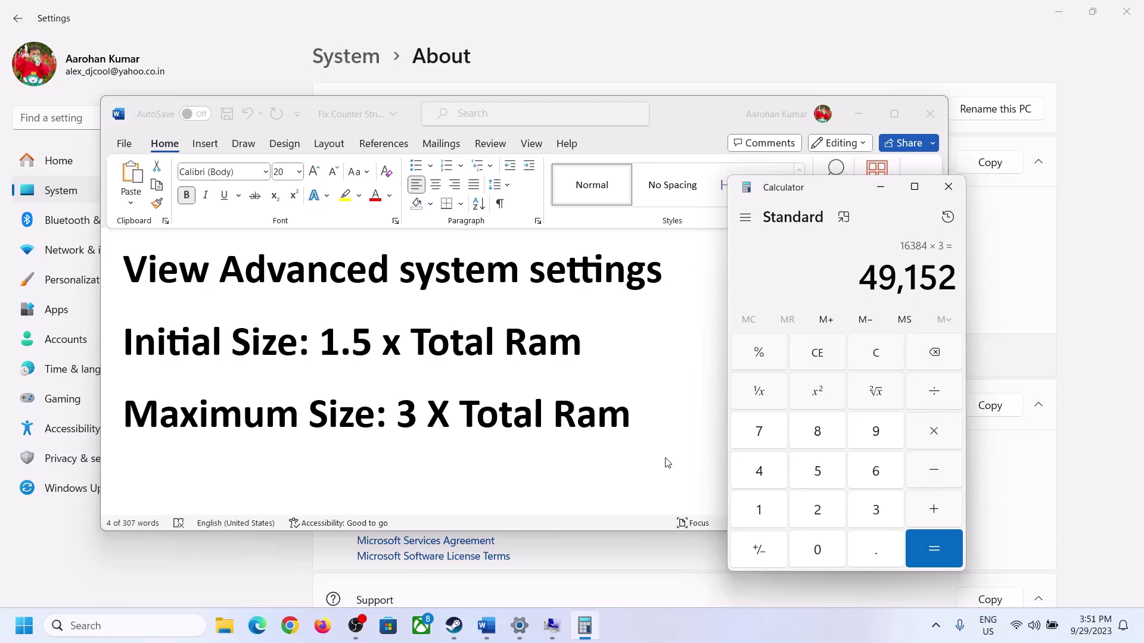
- Set the maximum size of drive C's paging file to 49152 MB and confirm the Virtual Memory settings
{"action": "left_click", "coordinate": [552, 625]}
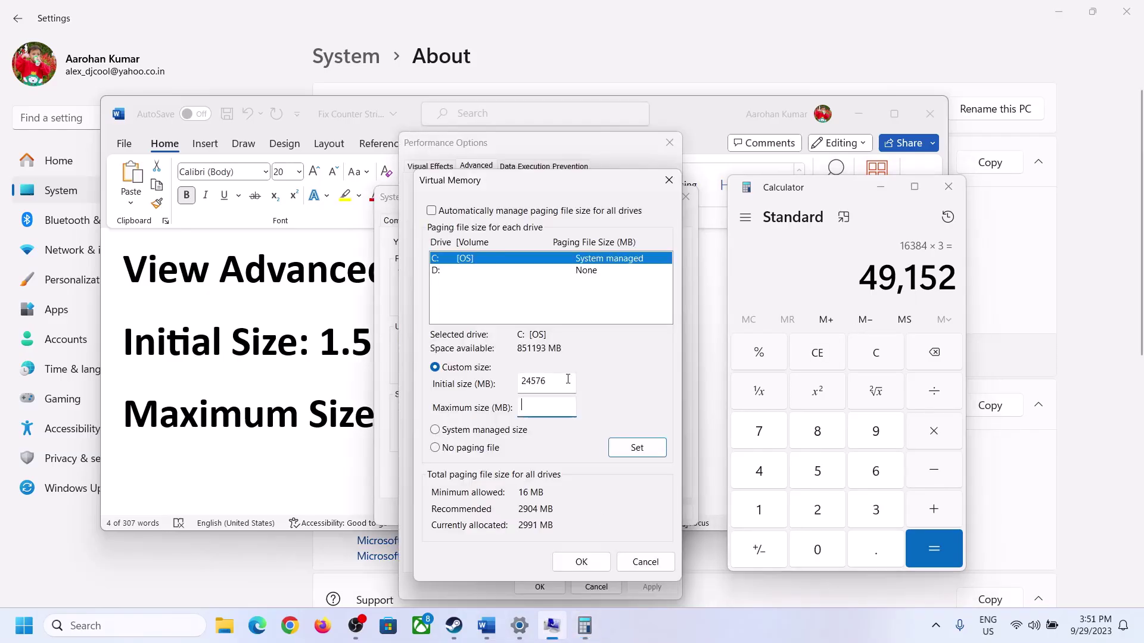
{"action": "type", "text": "49152"}
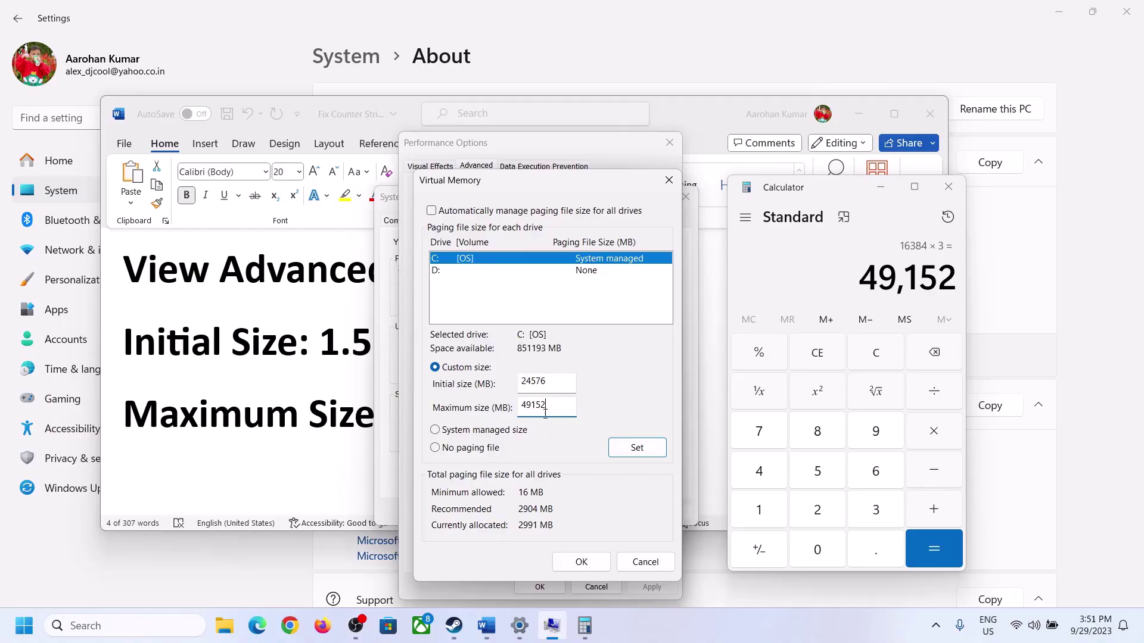
{"action": "left_click", "coordinate": [636, 448]}
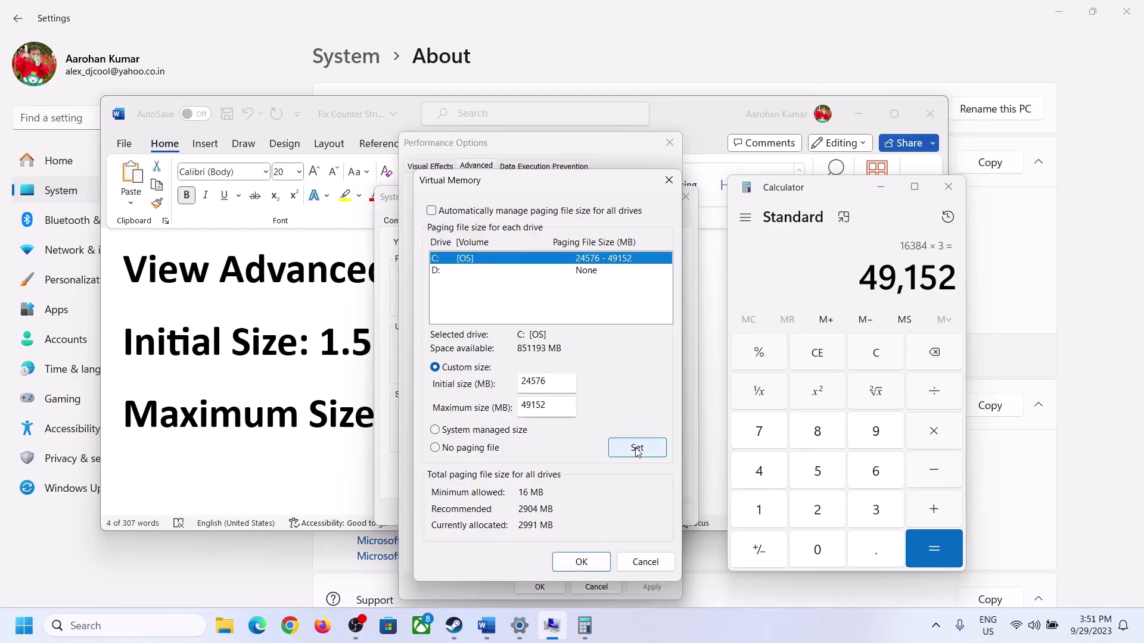
{"action": "left_click", "coordinate": [580, 561]}
{"action": "left_click", "coordinate": [693, 366]}
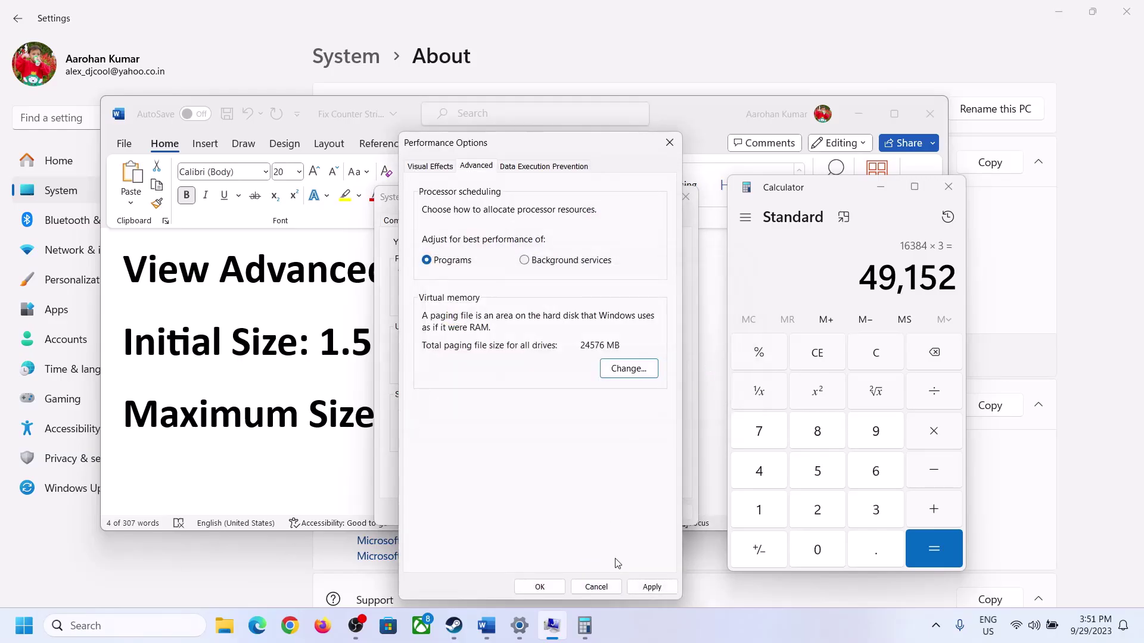
- Apply the Performance Options, confirm System Properties, and dismiss the restart prompt without restarting
{"action": "left_click", "coordinate": [652, 586]}
{"action": "left_click", "coordinate": [543, 588]}
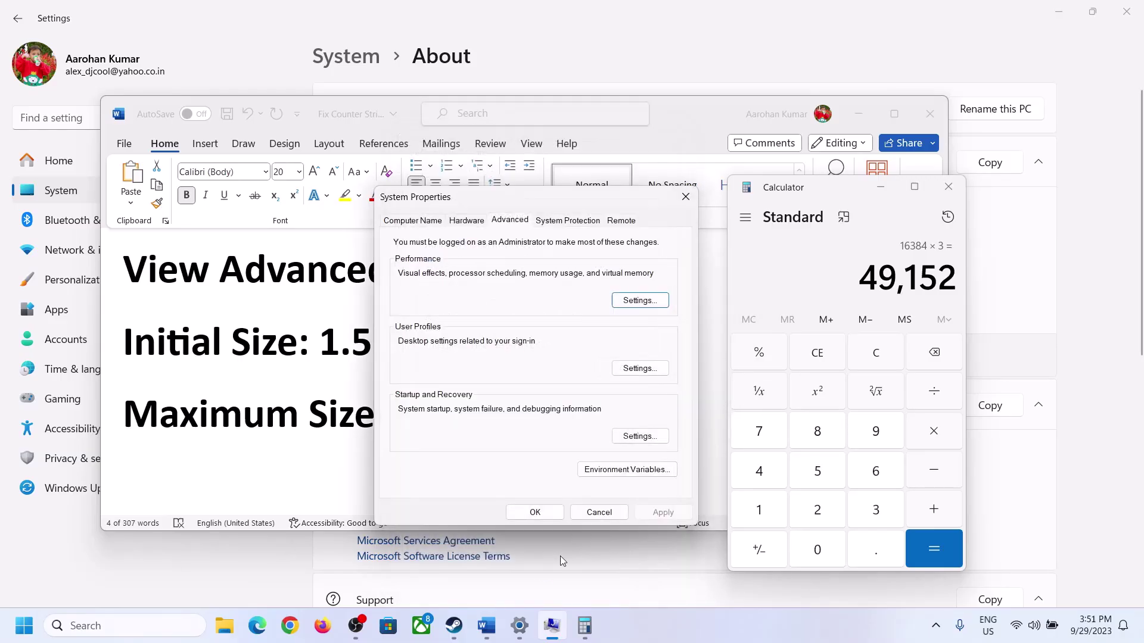
{"action": "left_click", "coordinate": [543, 511]}
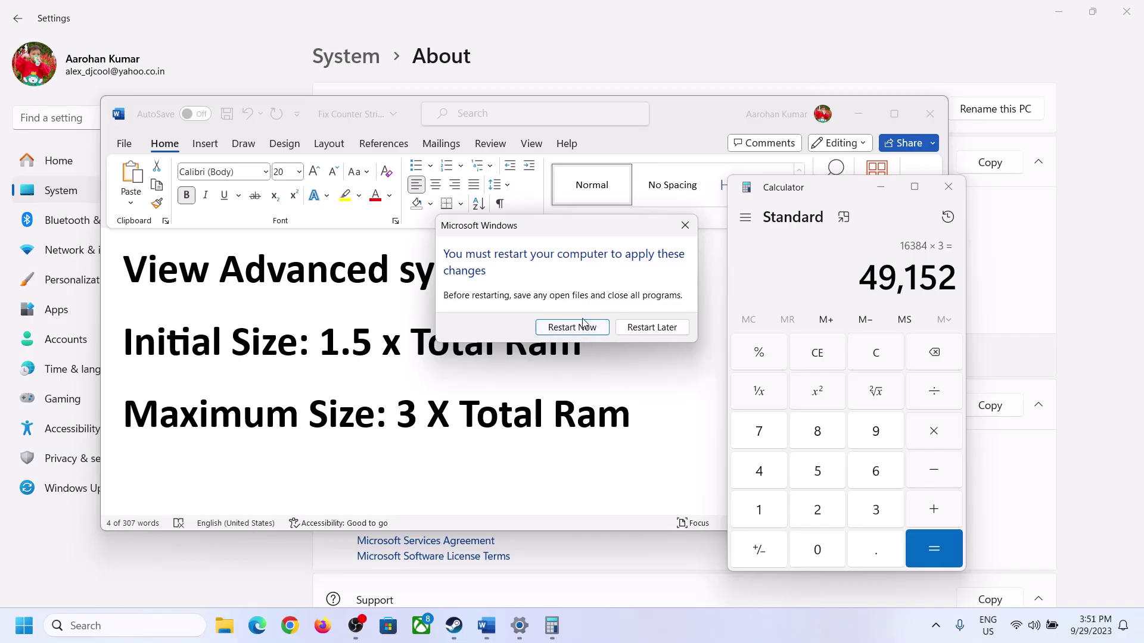
{"action": "left_click", "coordinate": [684, 224]}
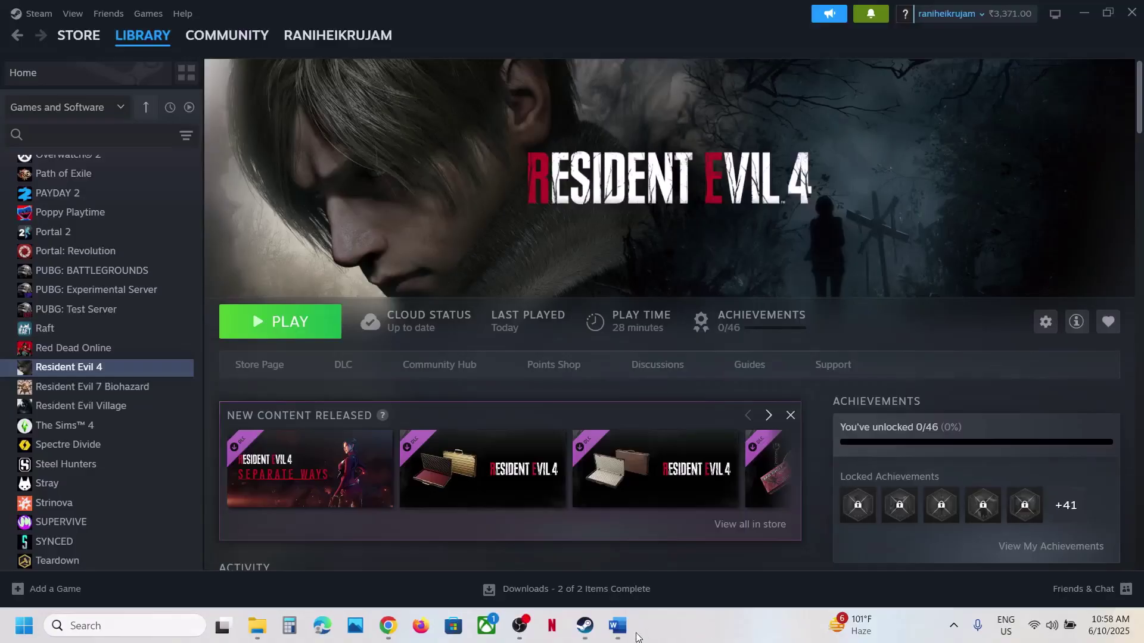
- Switch to the Word step list, go to Step 18 on unplugging external devices, and maximize the window for reading
{"action": "left_click", "coordinate": [617, 625]}
{"action": "scroll", "coordinate": [402, 260], "scroll_direction": "down", "scroll_amount": 3}
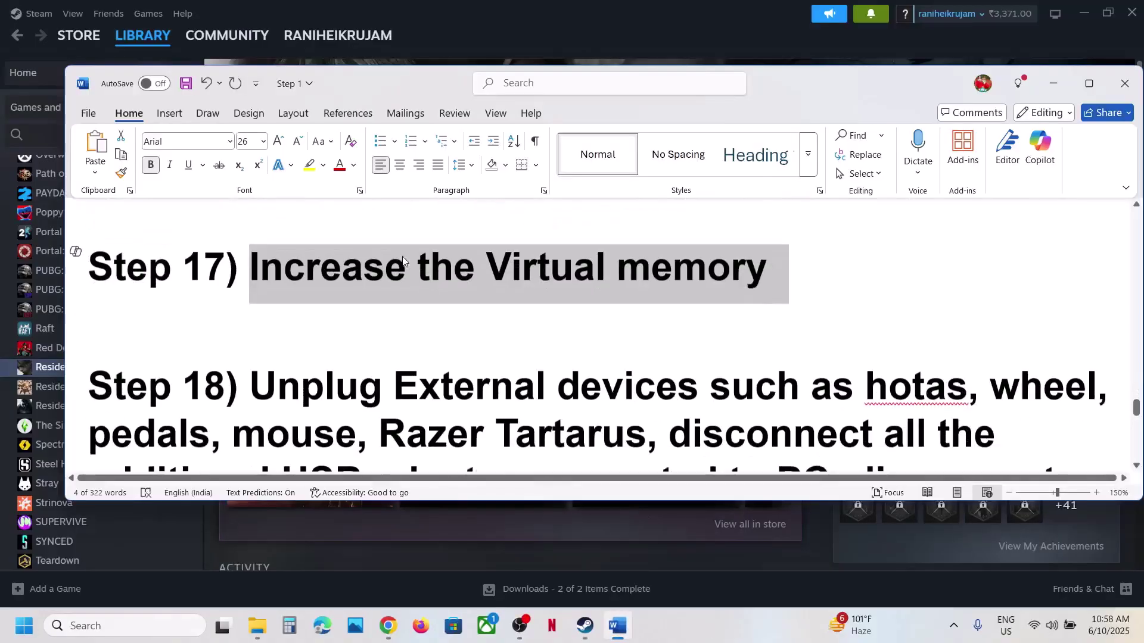
{"action": "scroll", "coordinate": [403, 261], "scroll_direction": "down", "scroll_amount": 2}
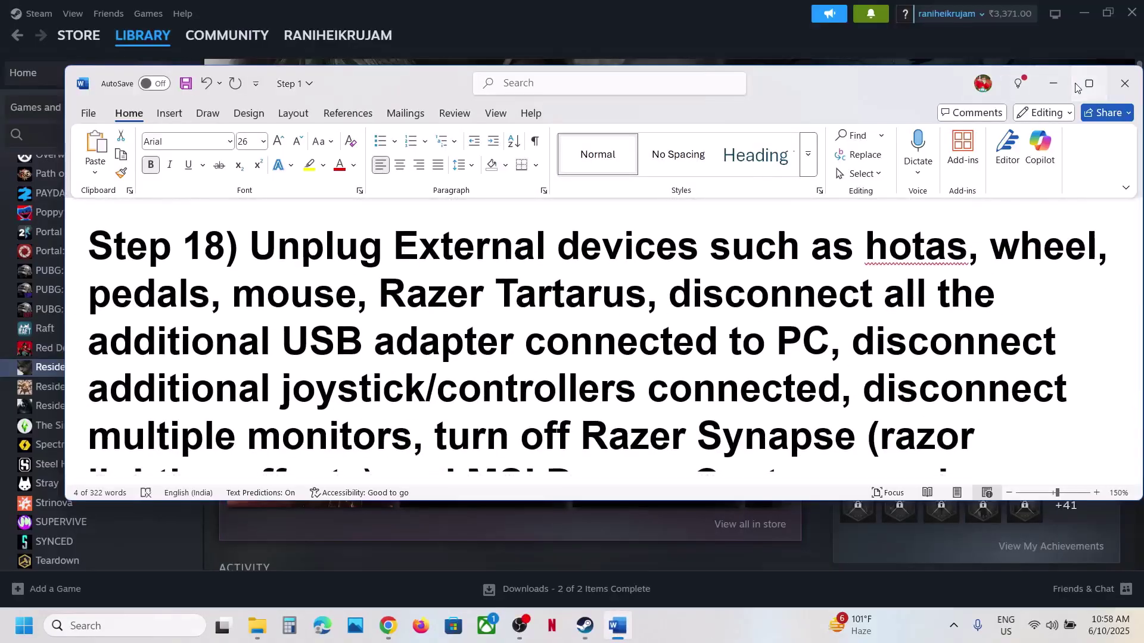
{"action": "left_click", "coordinate": [1088, 84]}
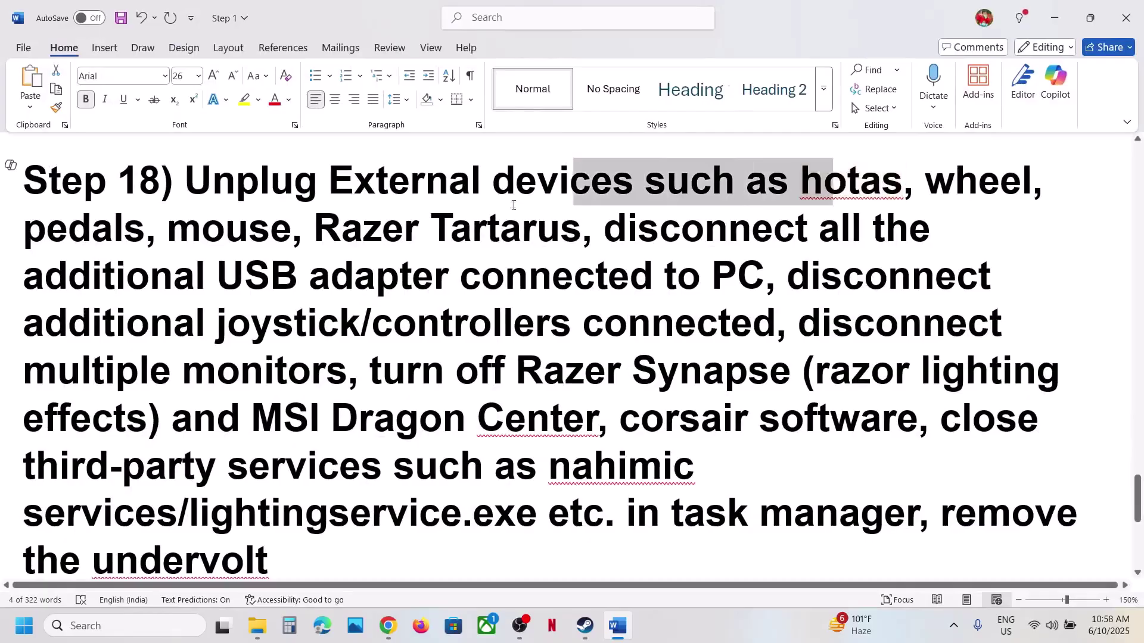